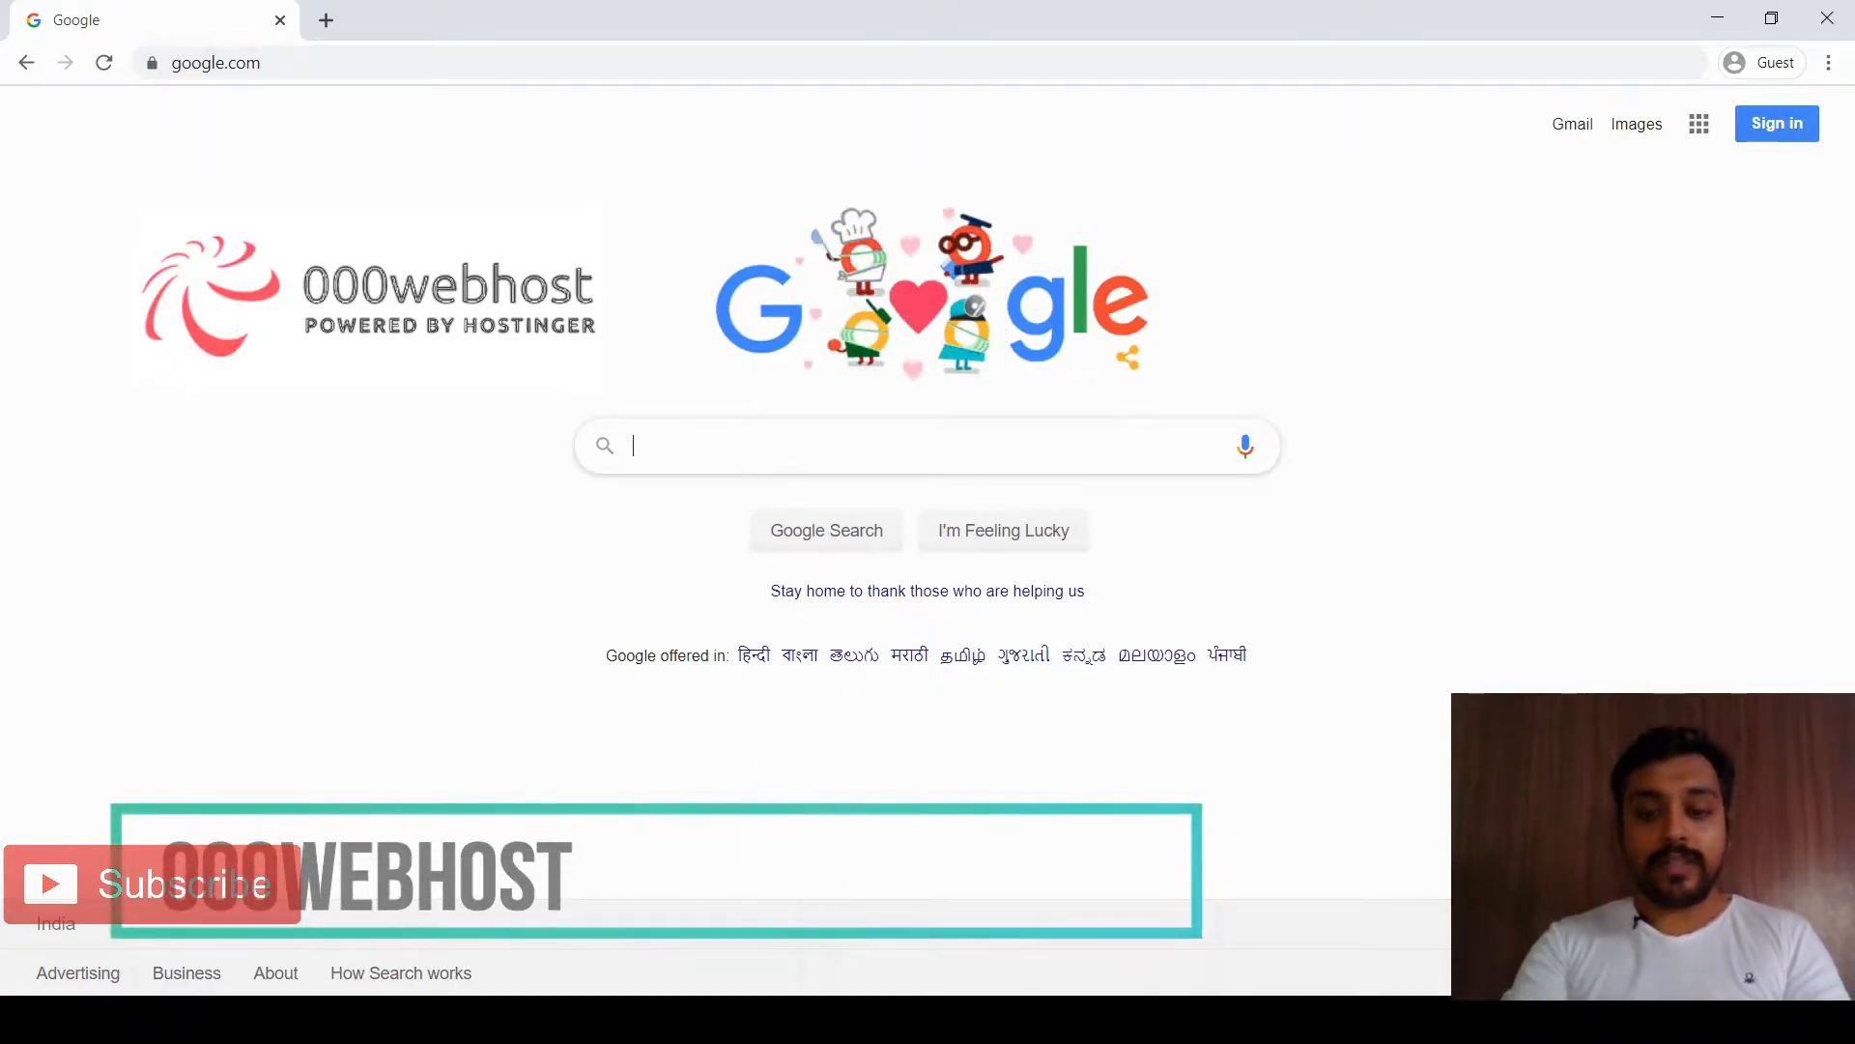
Search Google for 000webhost and open the 000webhost Free Web Hosting result
{"action": "type", "text": "000we"}
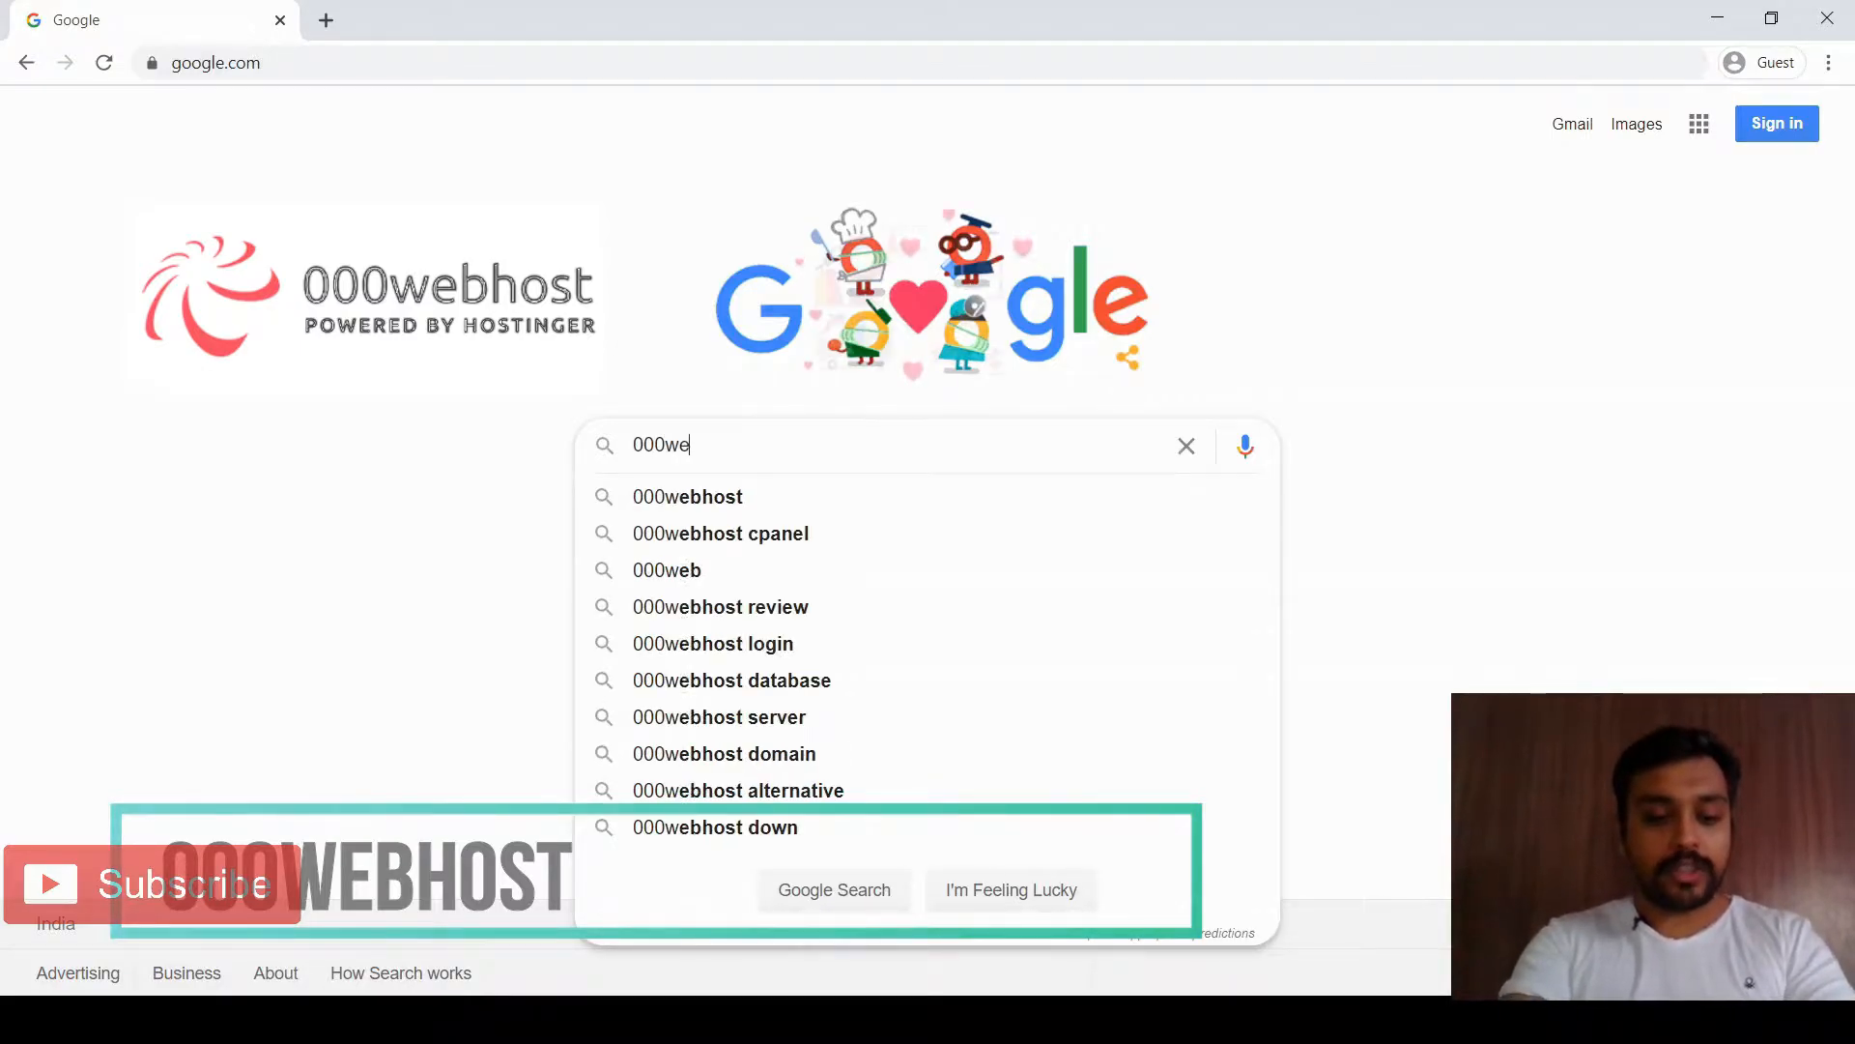
{"action": "type", "text": "bhost"}
{"action": "key", "text": "Return"}
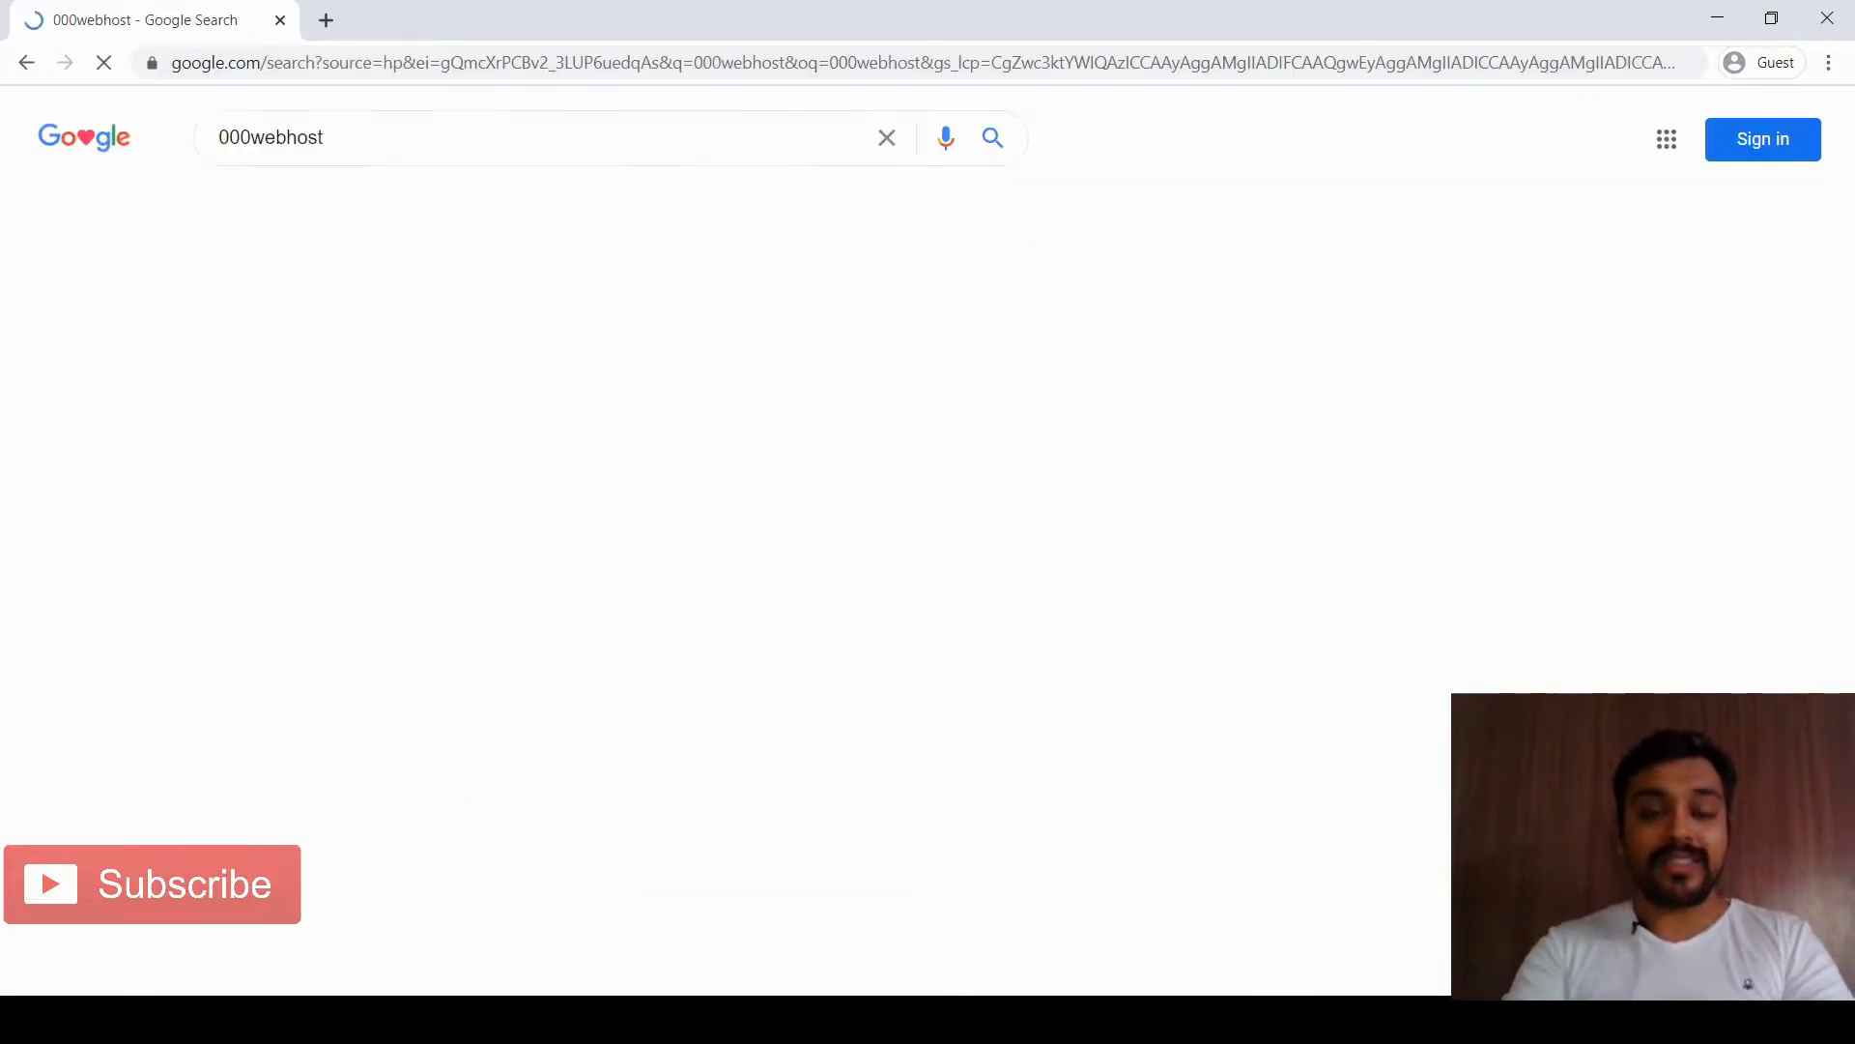
{"action": "left_click", "coordinate": [285, 339]}
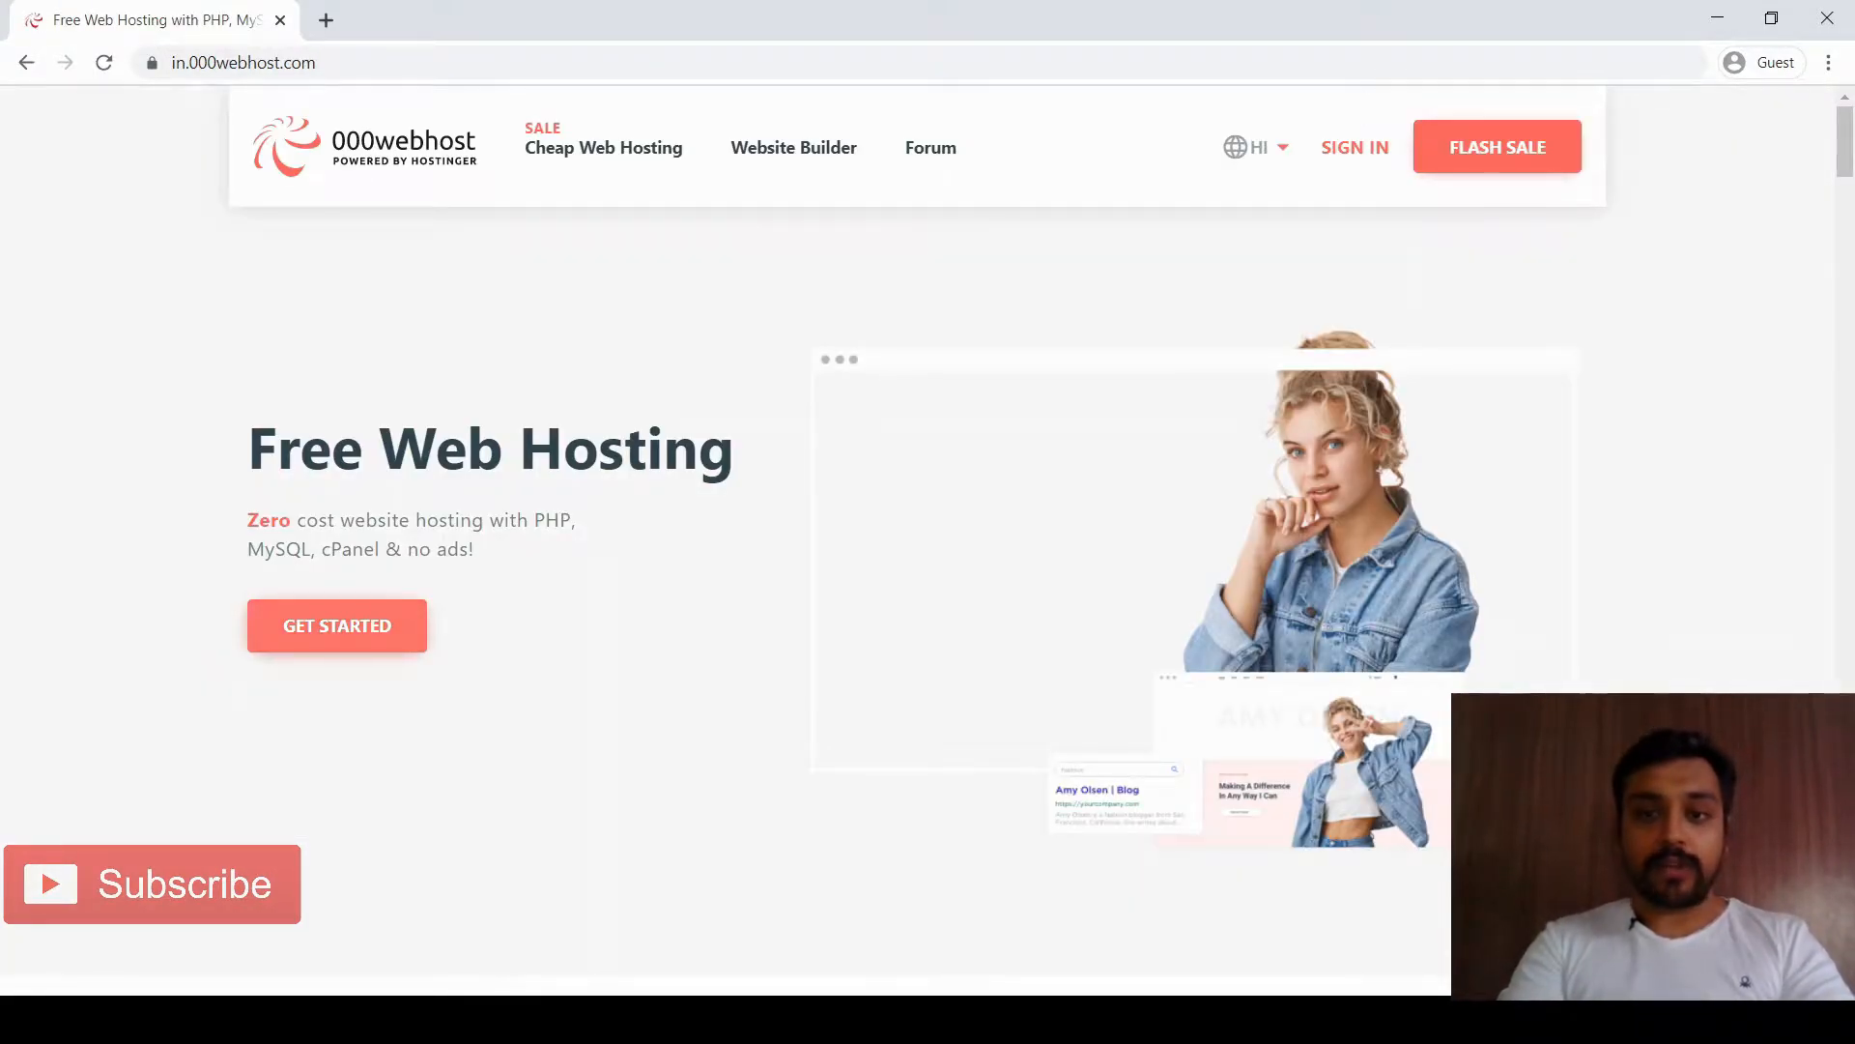
Jump to the pricing table and start Free Sign Up on the Rs. 0/mo Free Web Hosting plan
{"action": "left_click", "coordinate": [337, 626]}
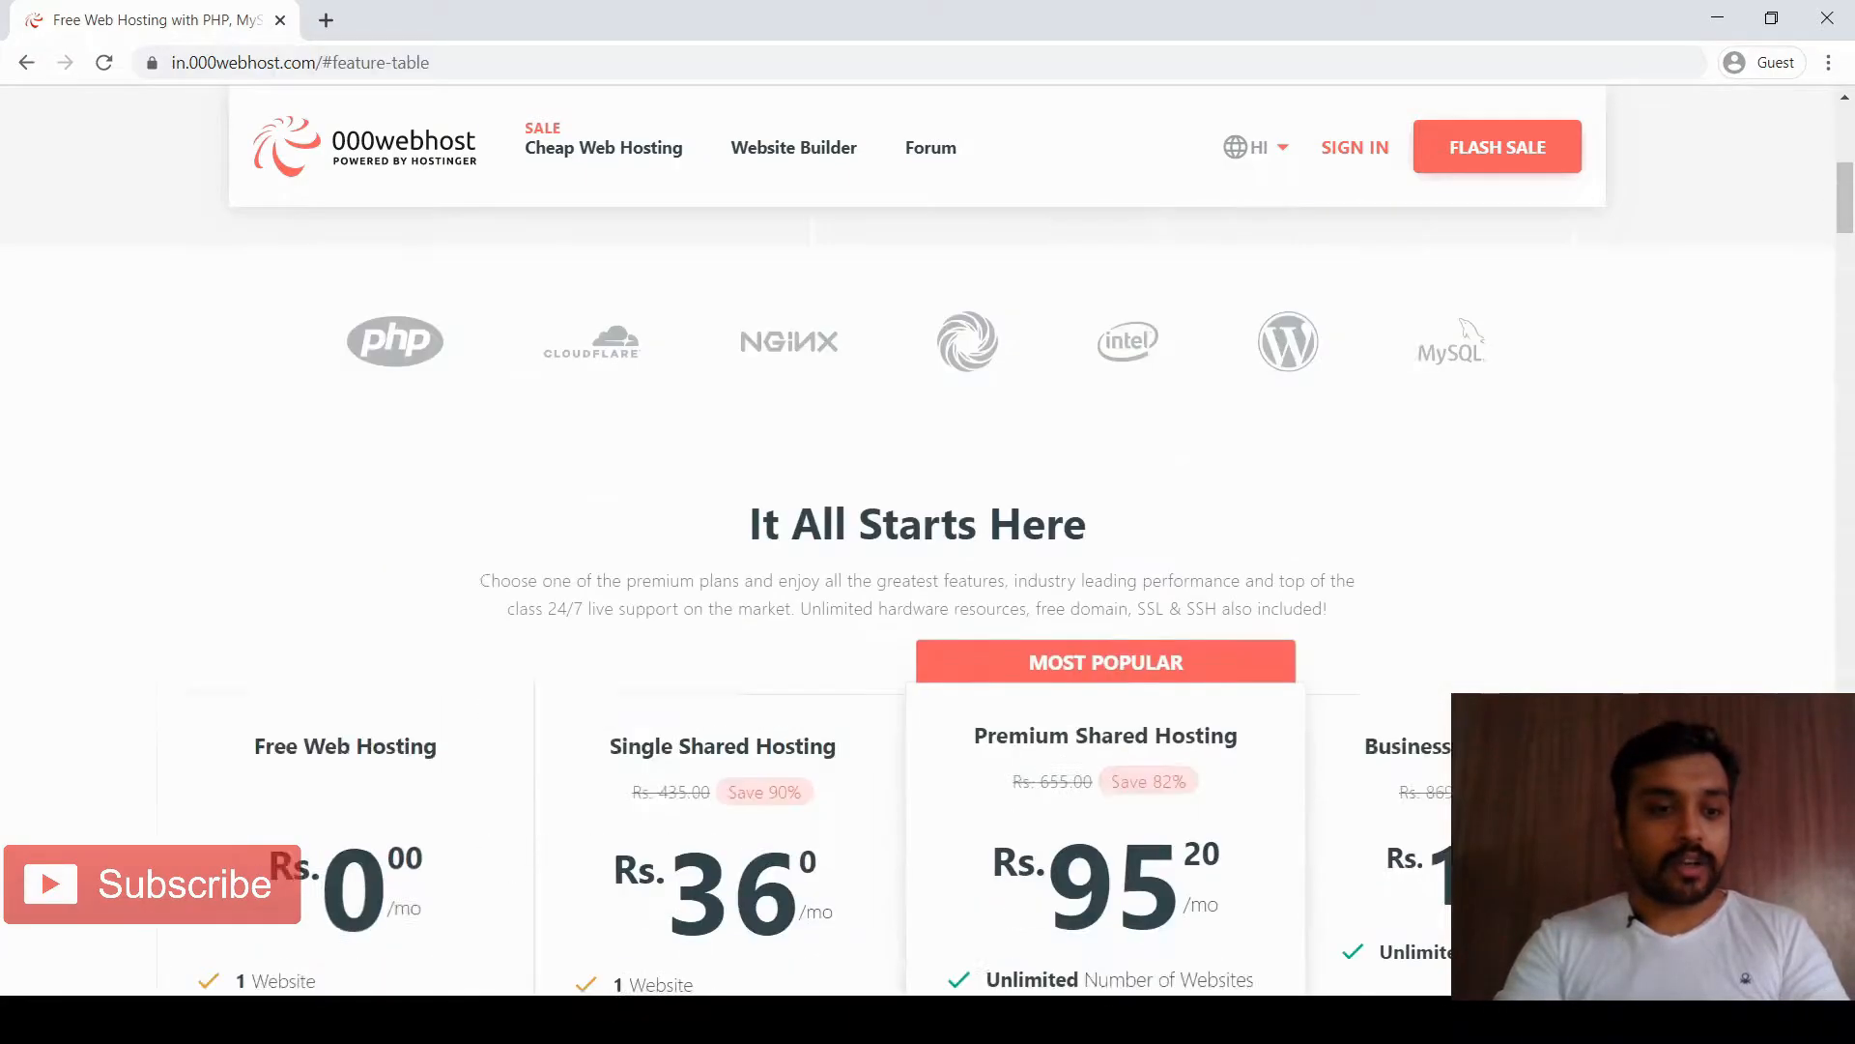
{"action": "scroll", "coordinate": [337, 627], "scroll_direction": "up", "scroll_amount": 3}
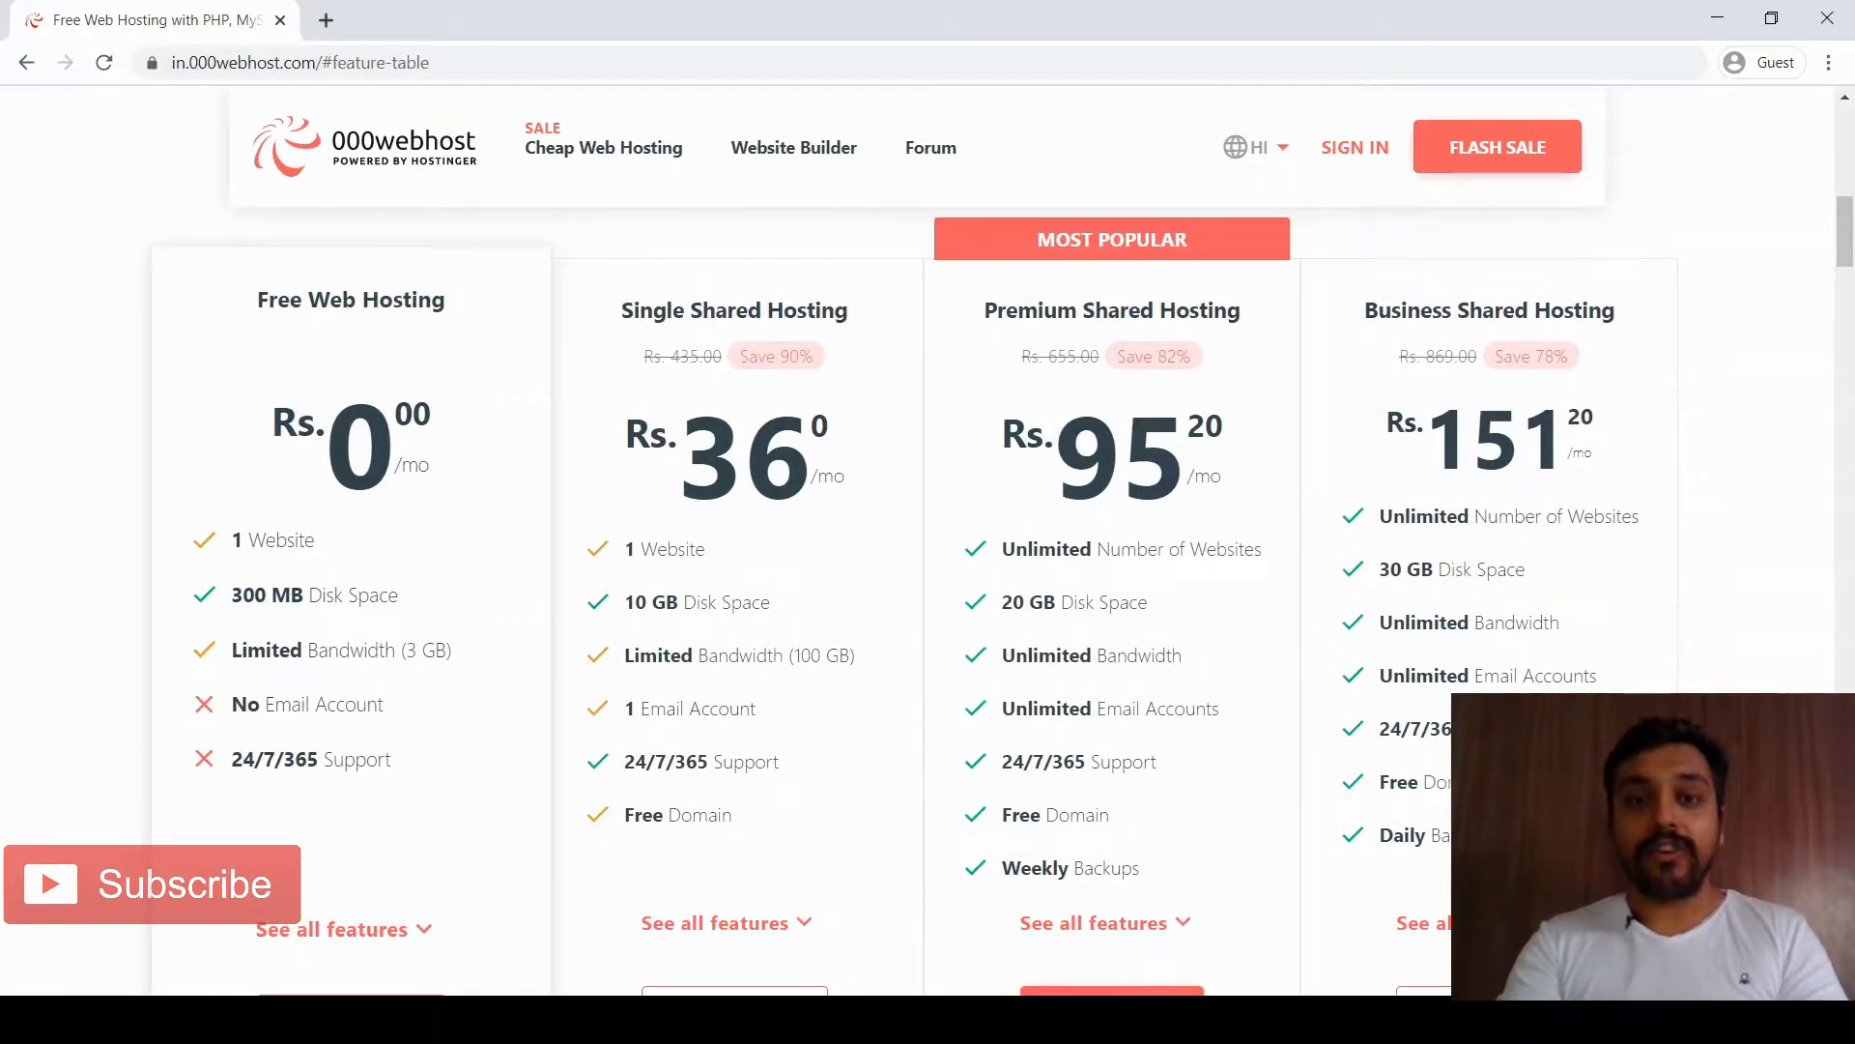
{"action": "scroll", "coordinate": [928, 541], "scroll_direction": "down", "scroll_amount": 2}
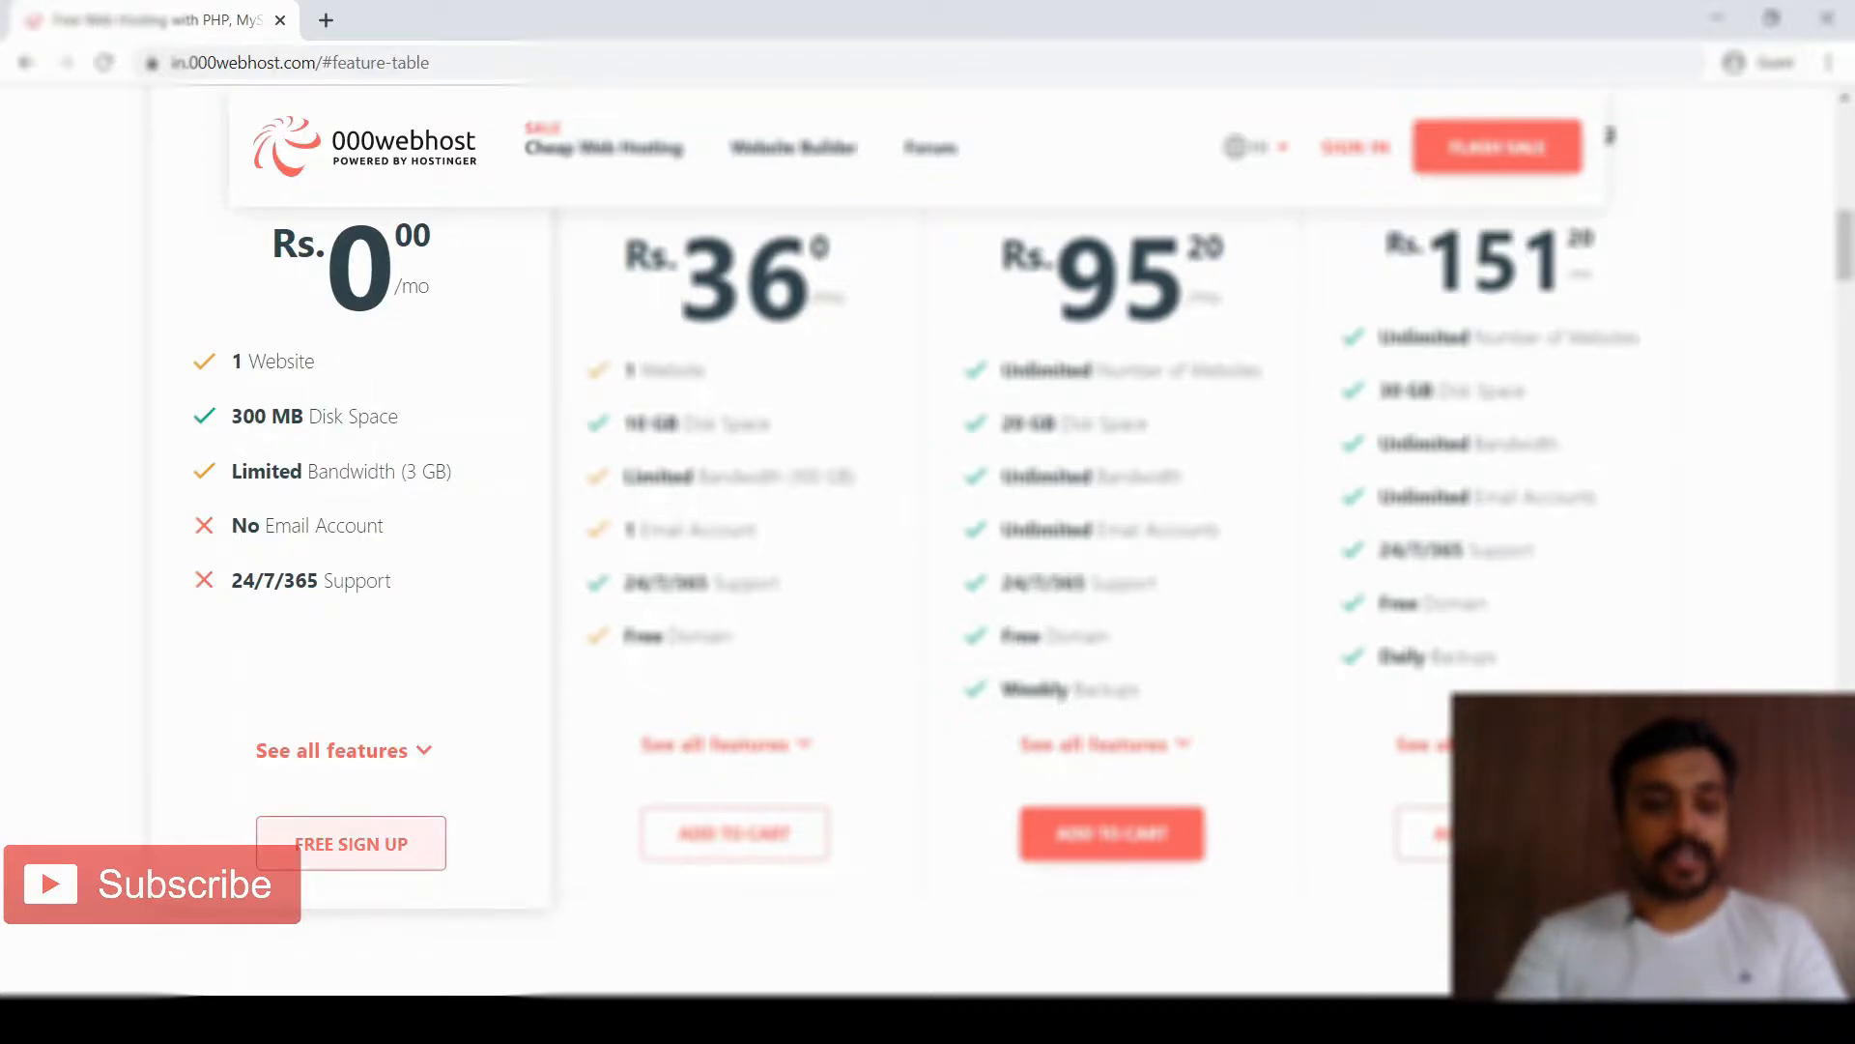
{"action": "left_click", "coordinate": [299, 849]}
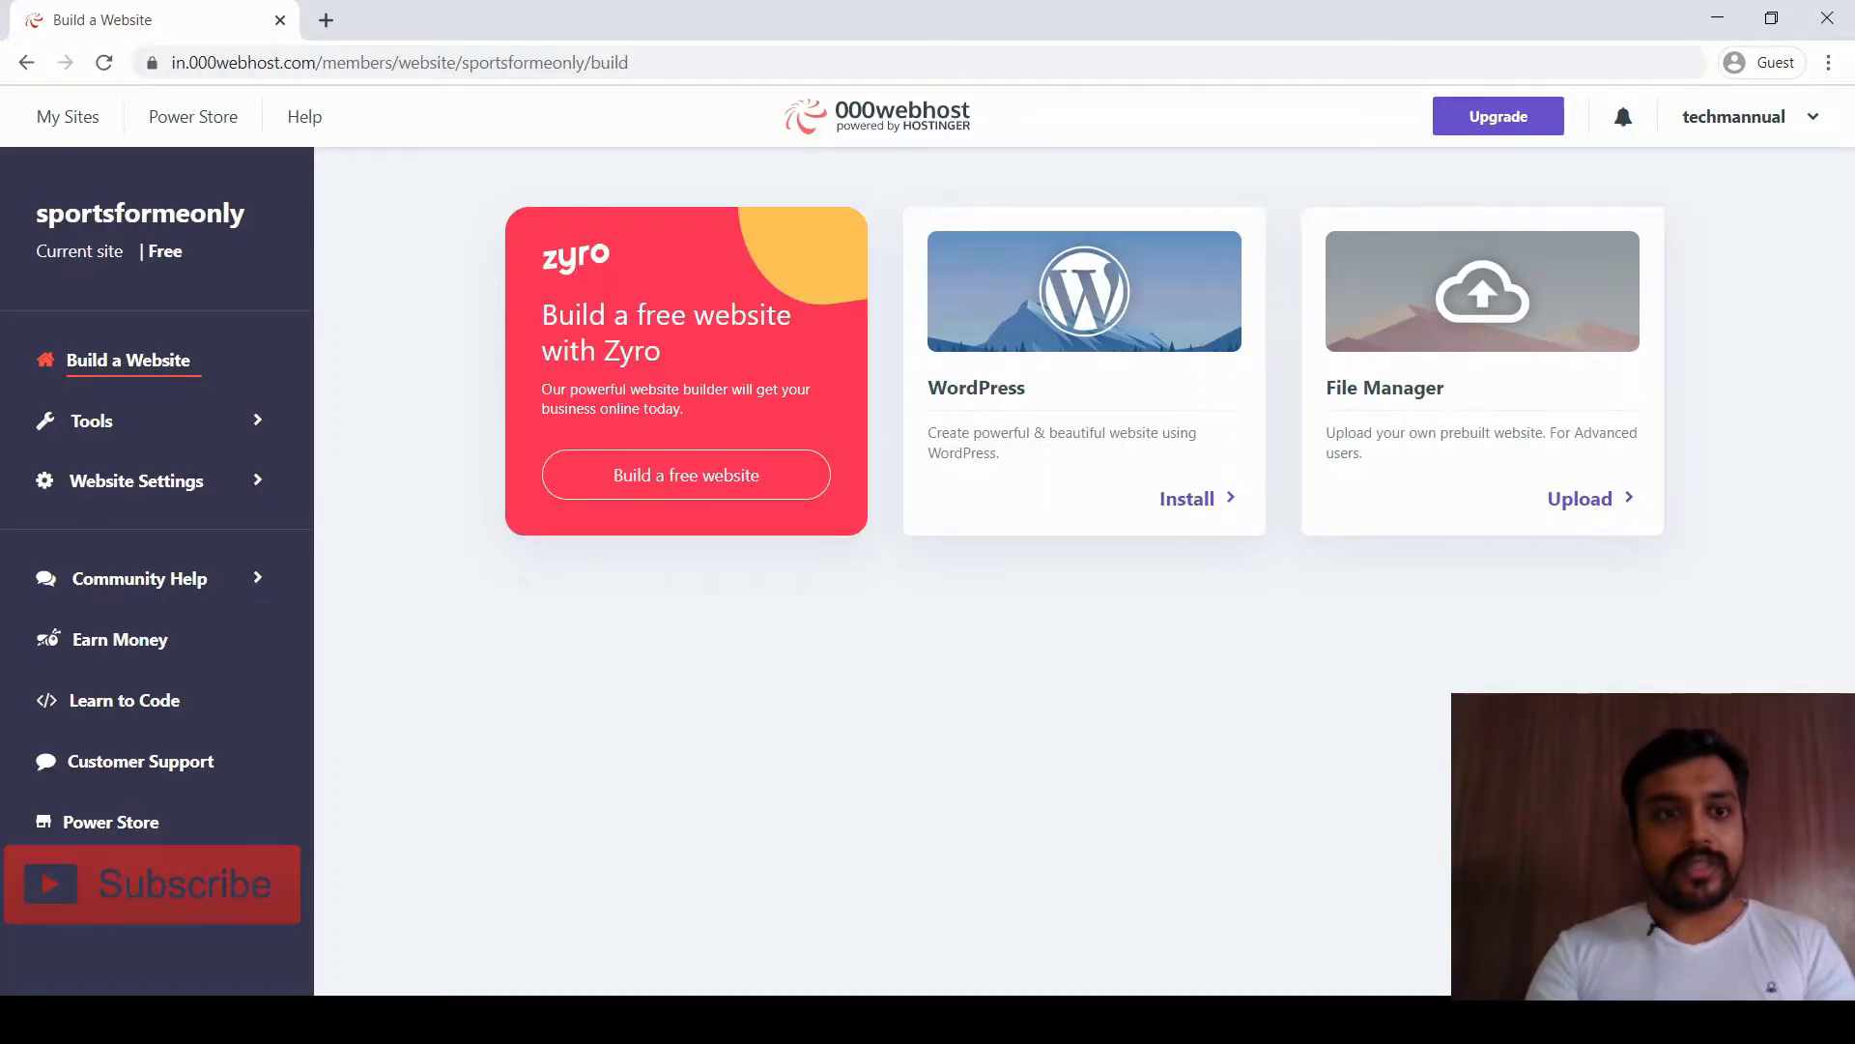
{"action": "double_click", "coordinate": [523, 62]}
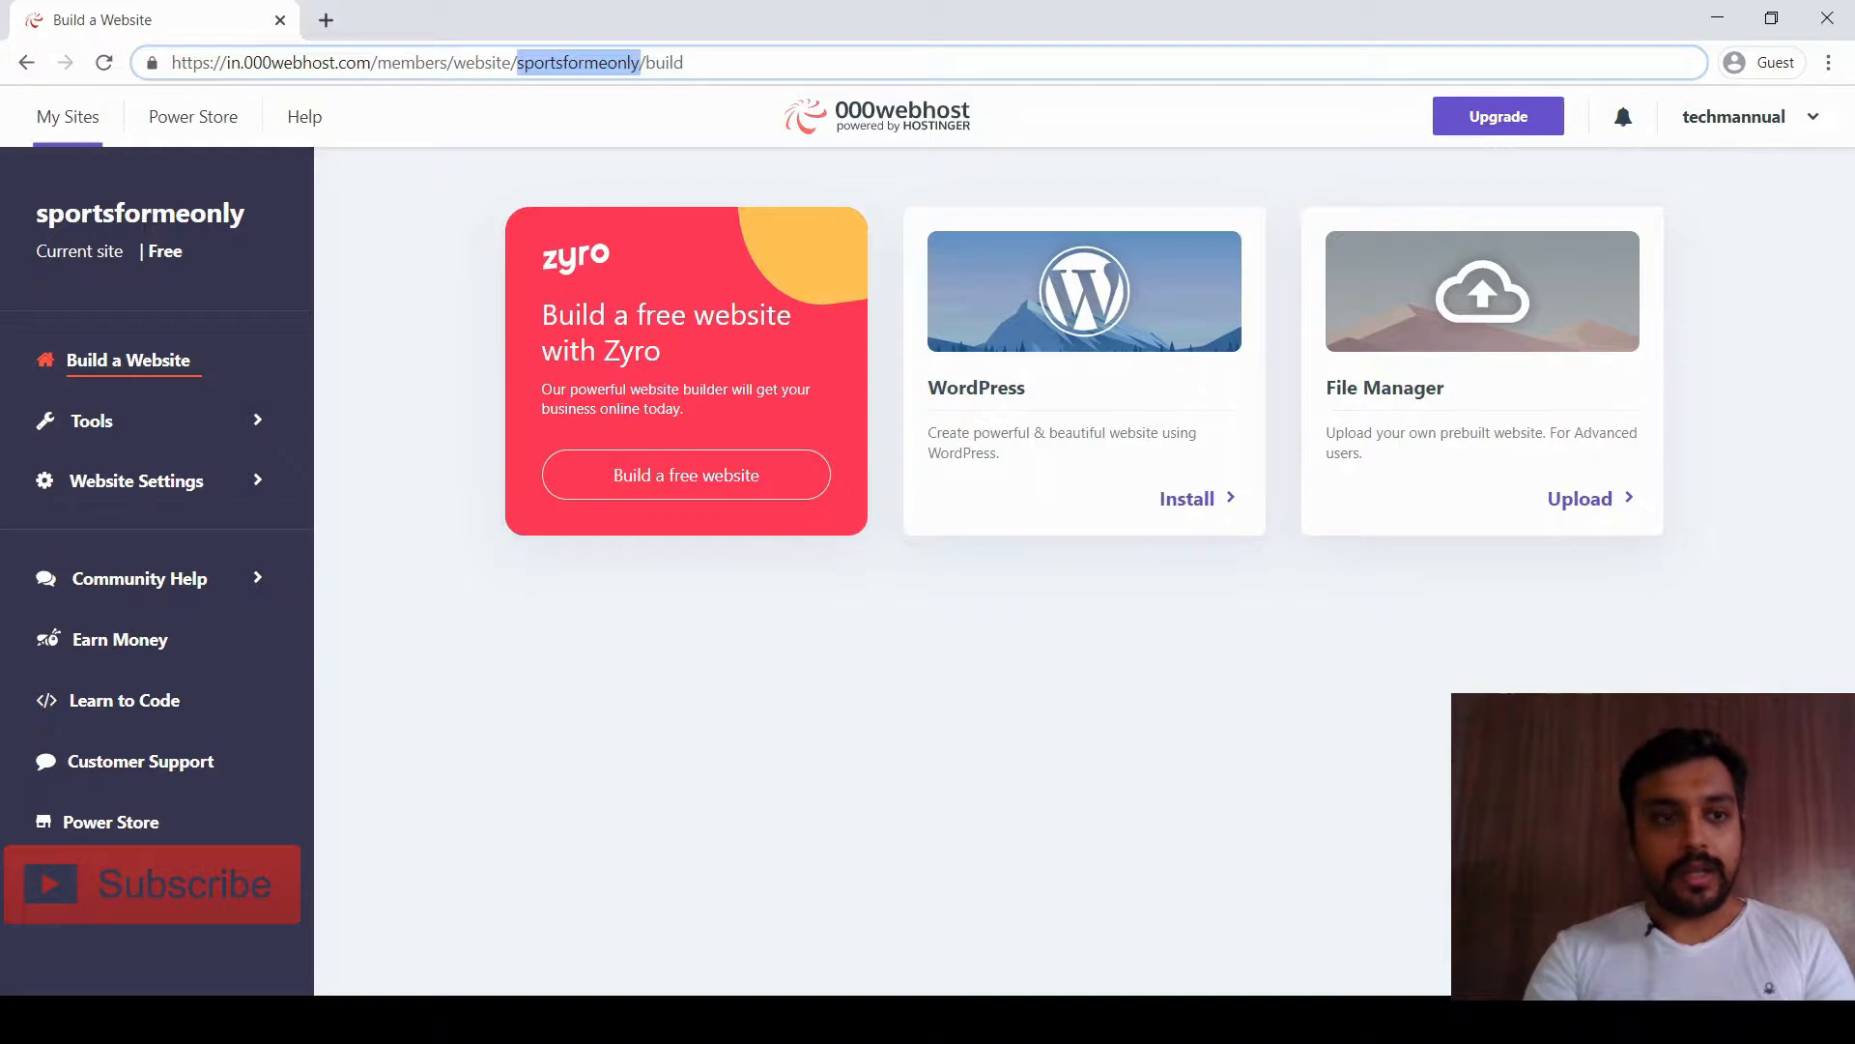
{"action": "left_click", "coordinate": [68, 117]}
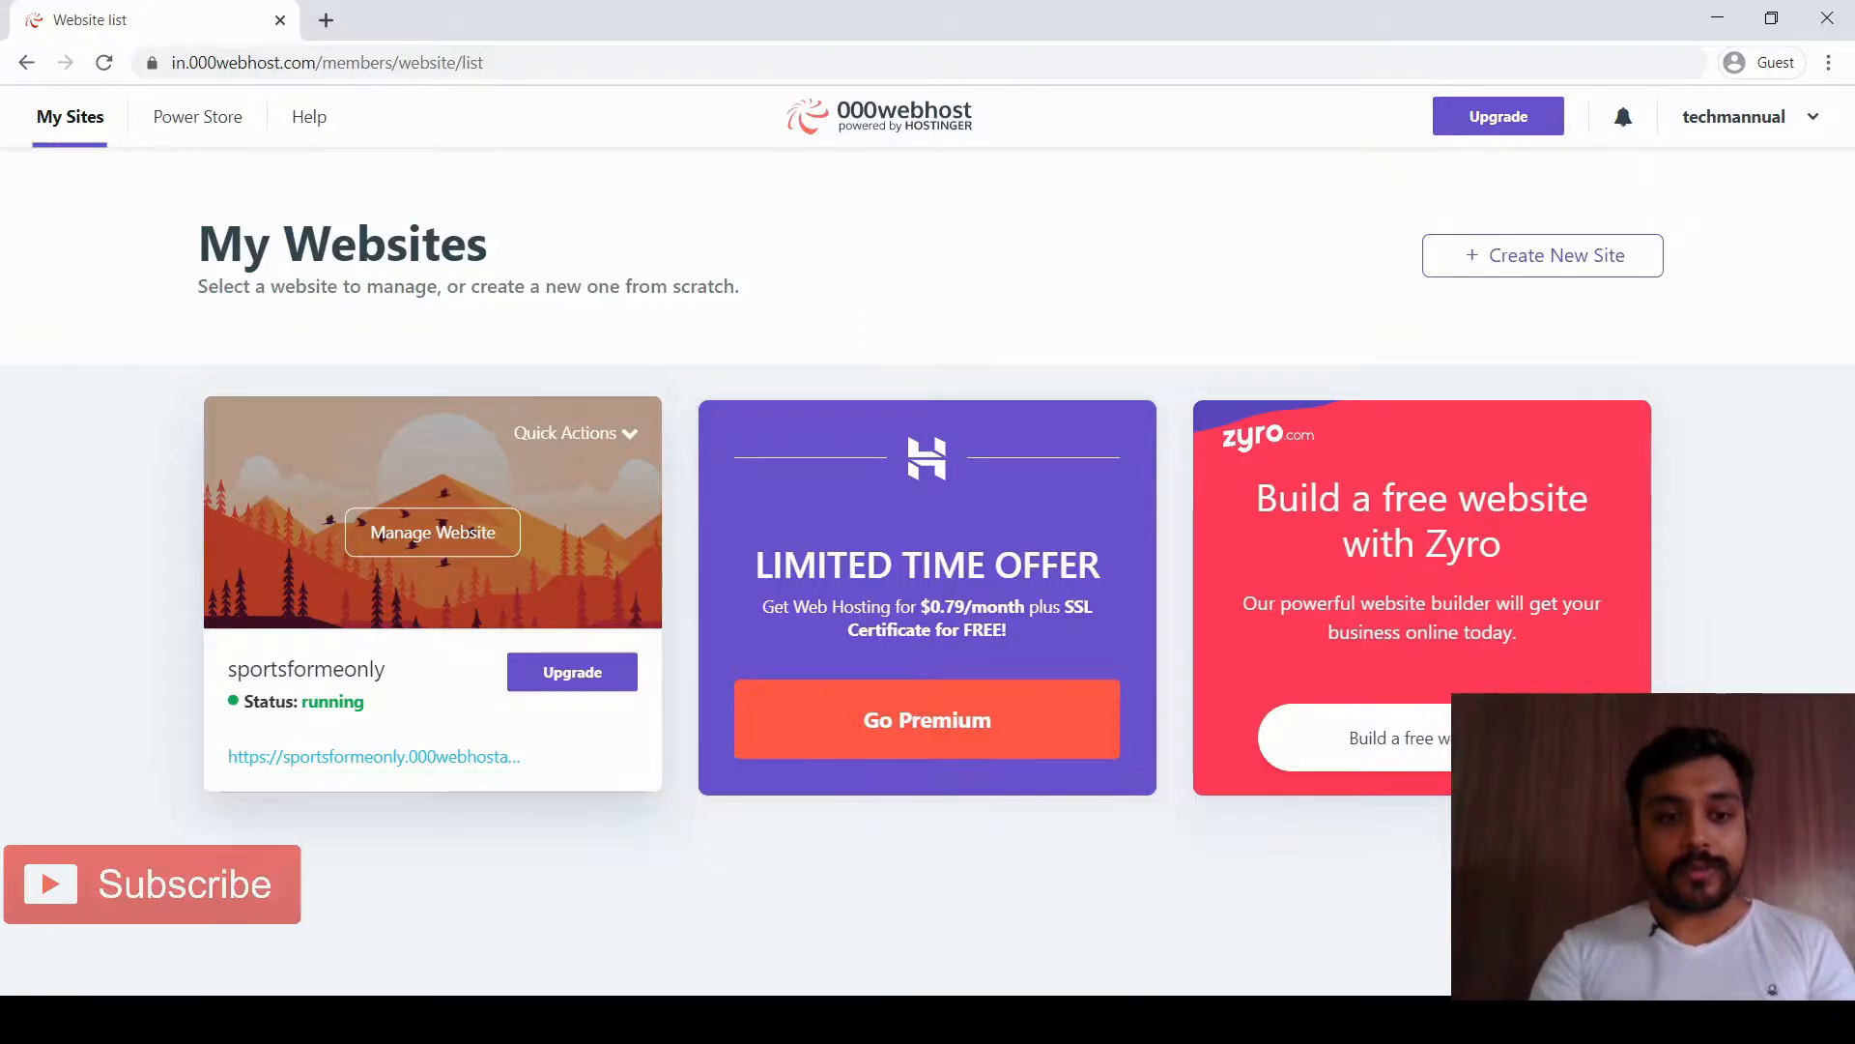
{"action": "left_click_drag", "start_coordinate": [228, 667], "coordinate": [365, 702]}
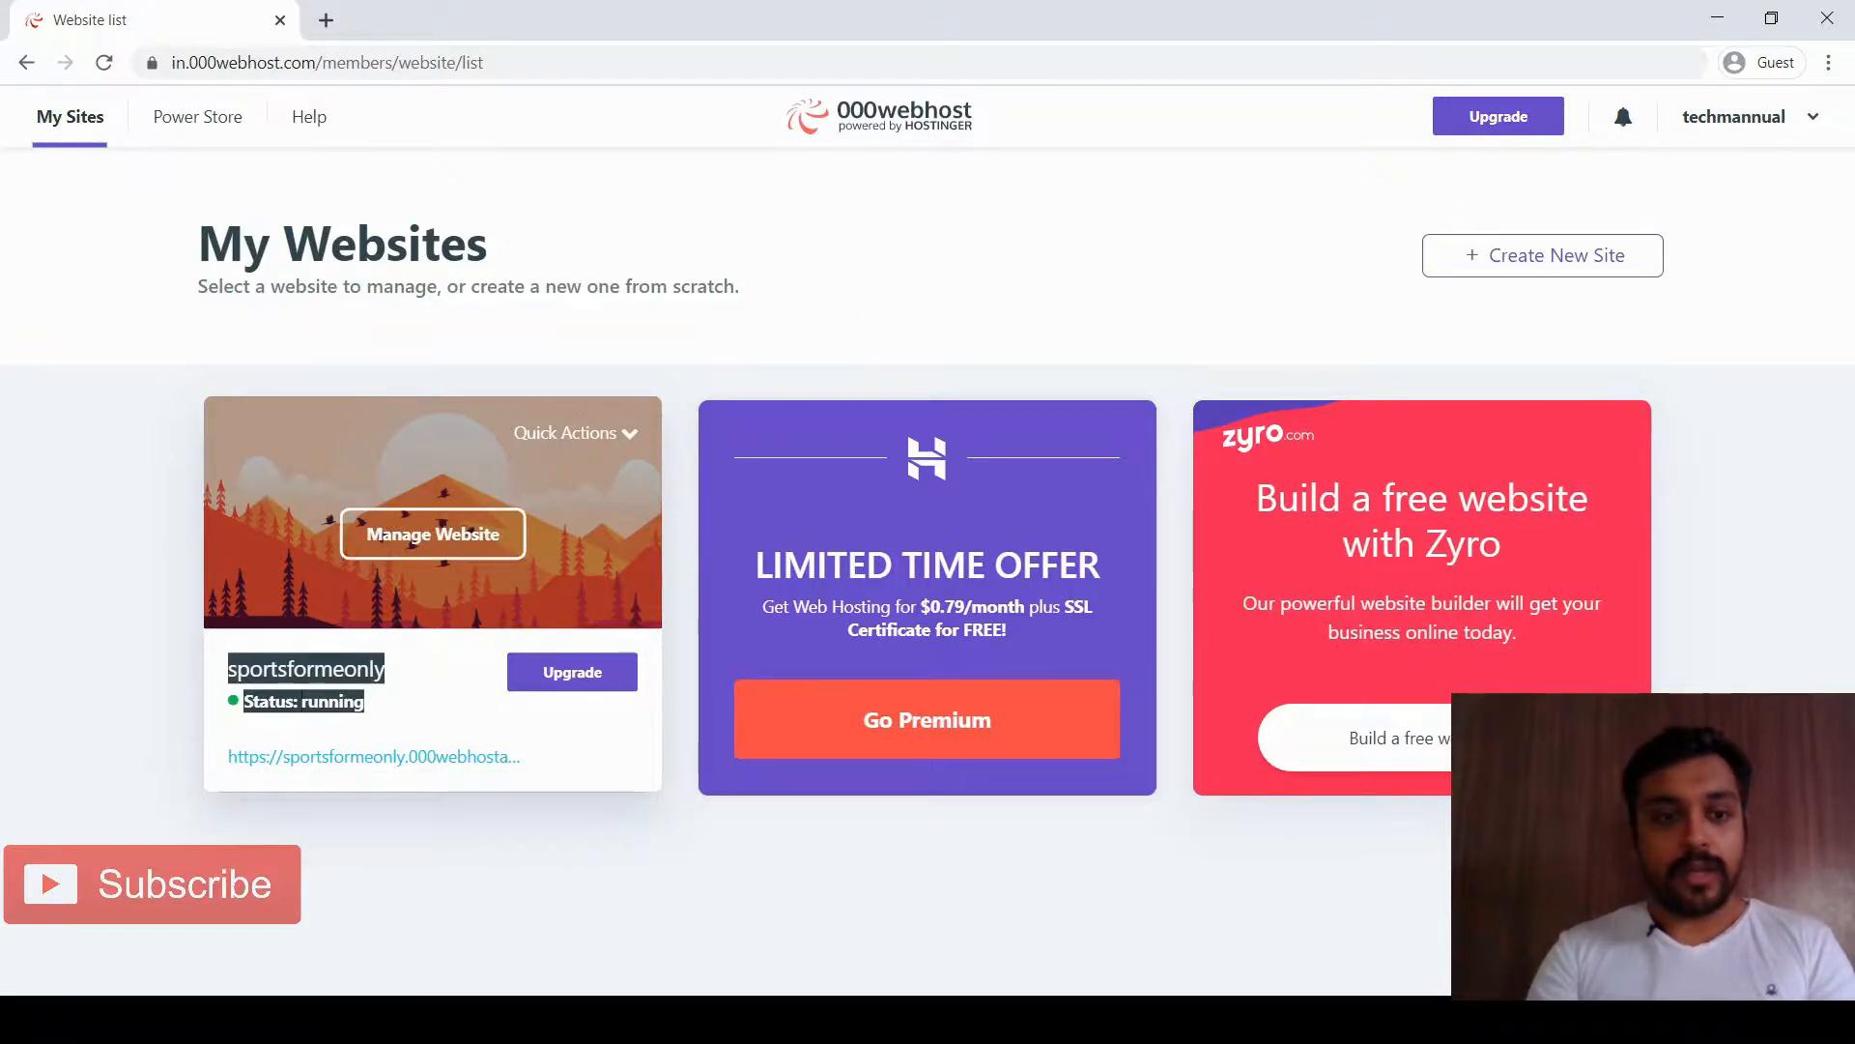
{"action": "left_click", "coordinate": [433, 533]}
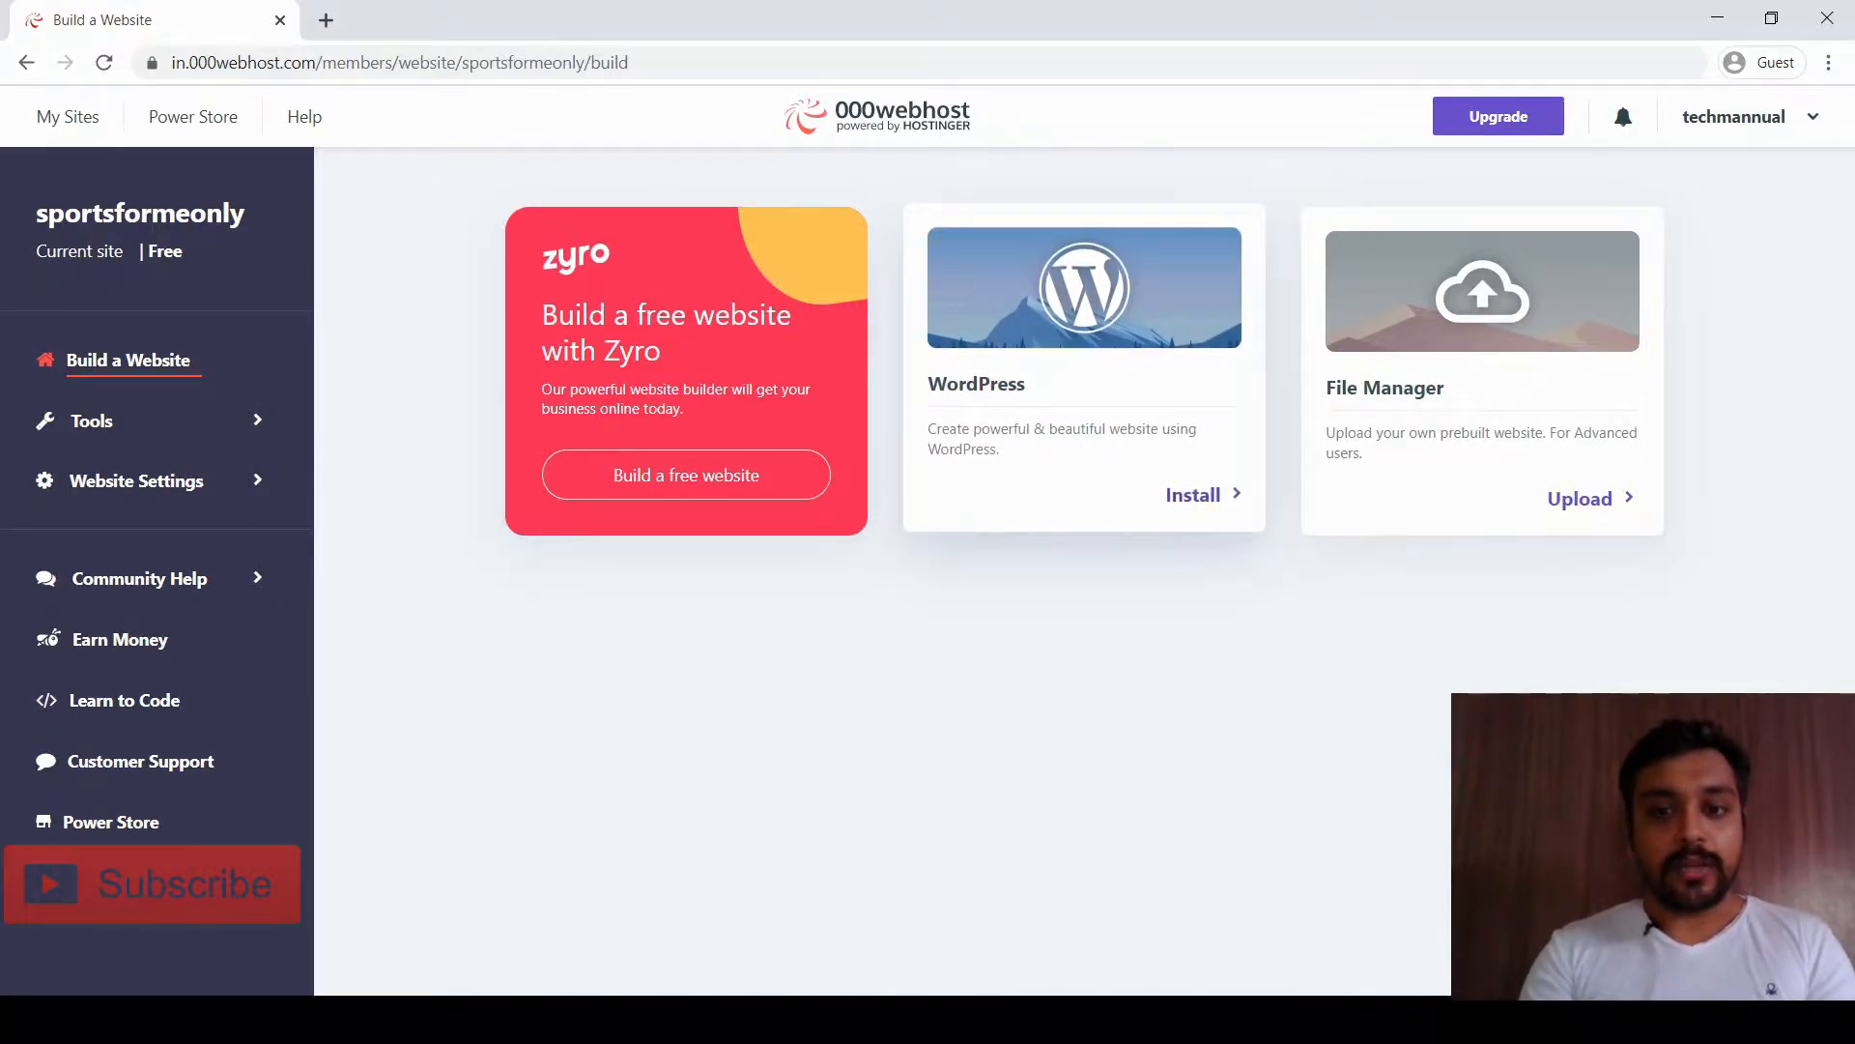
Install WordPress with an admin password, keeping the default URL and English language
{"action": "left_click", "coordinate": [1188, 498]}
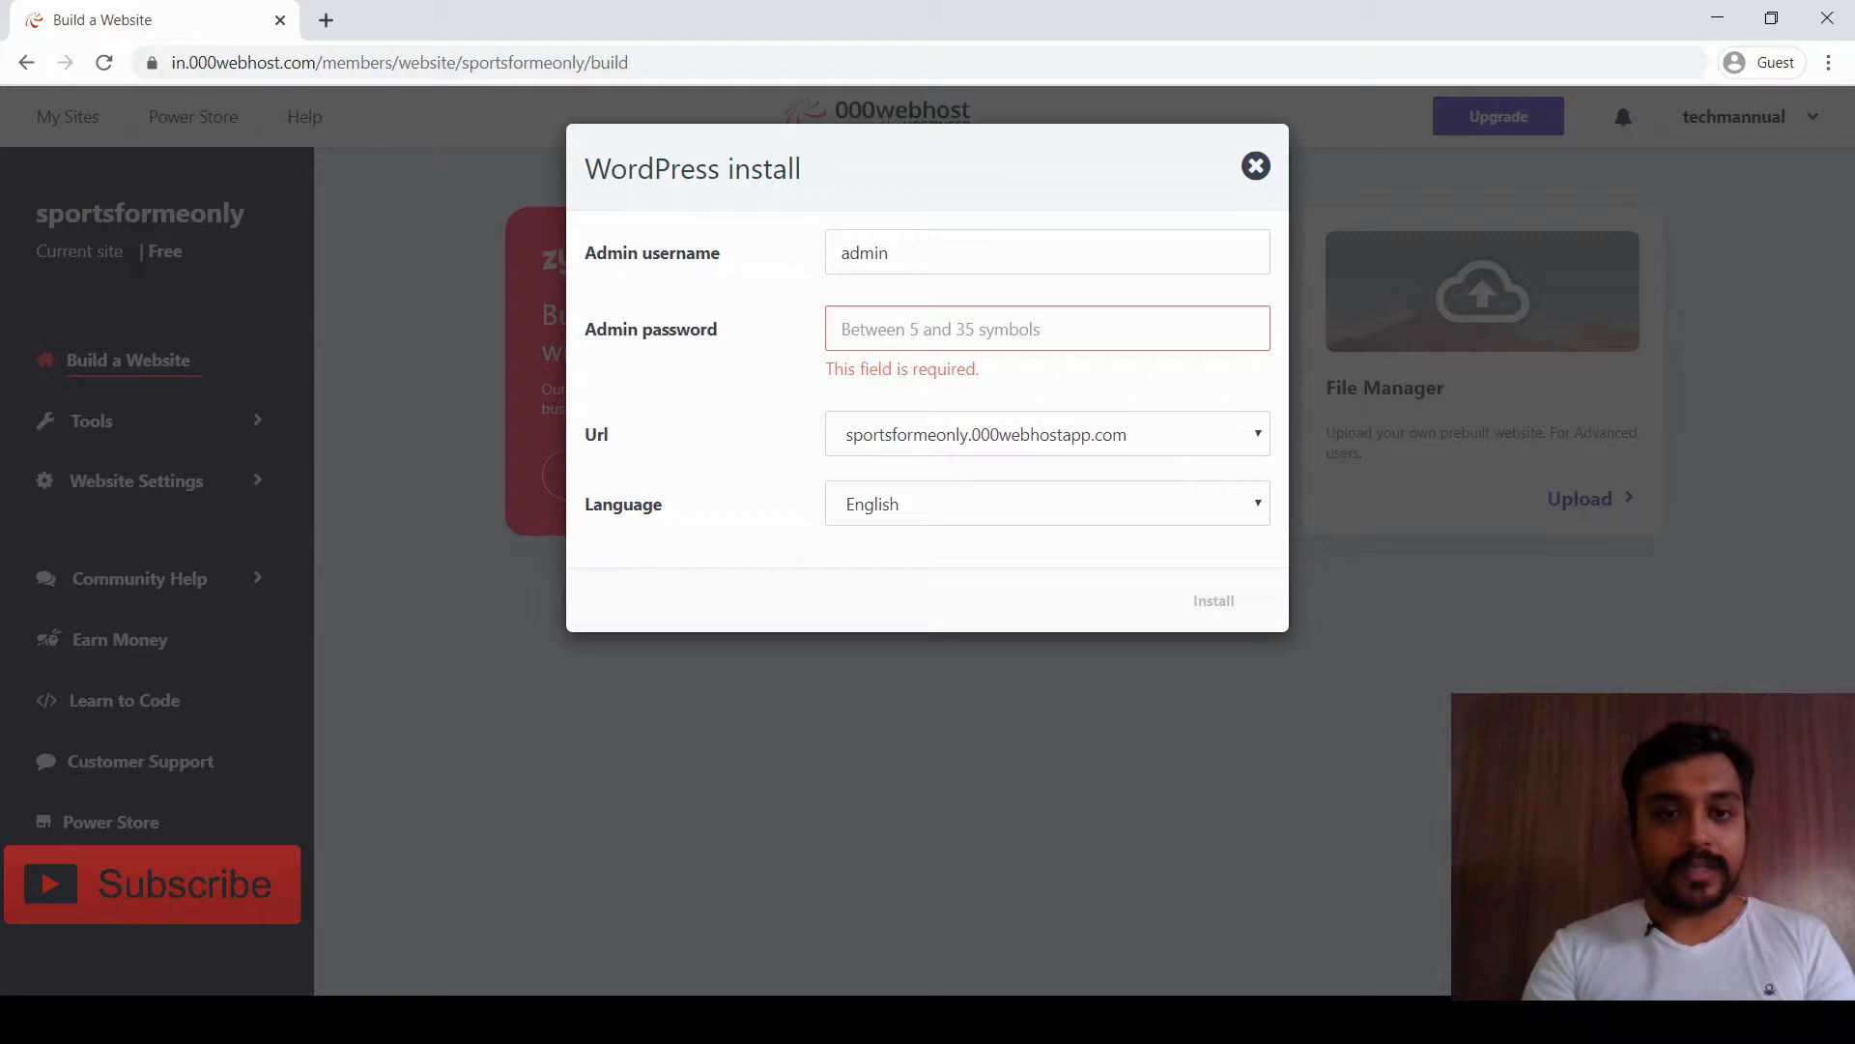
{"action": "left_click", "coordinate": [887, 252]}
{"action": "type", "text": "123"}
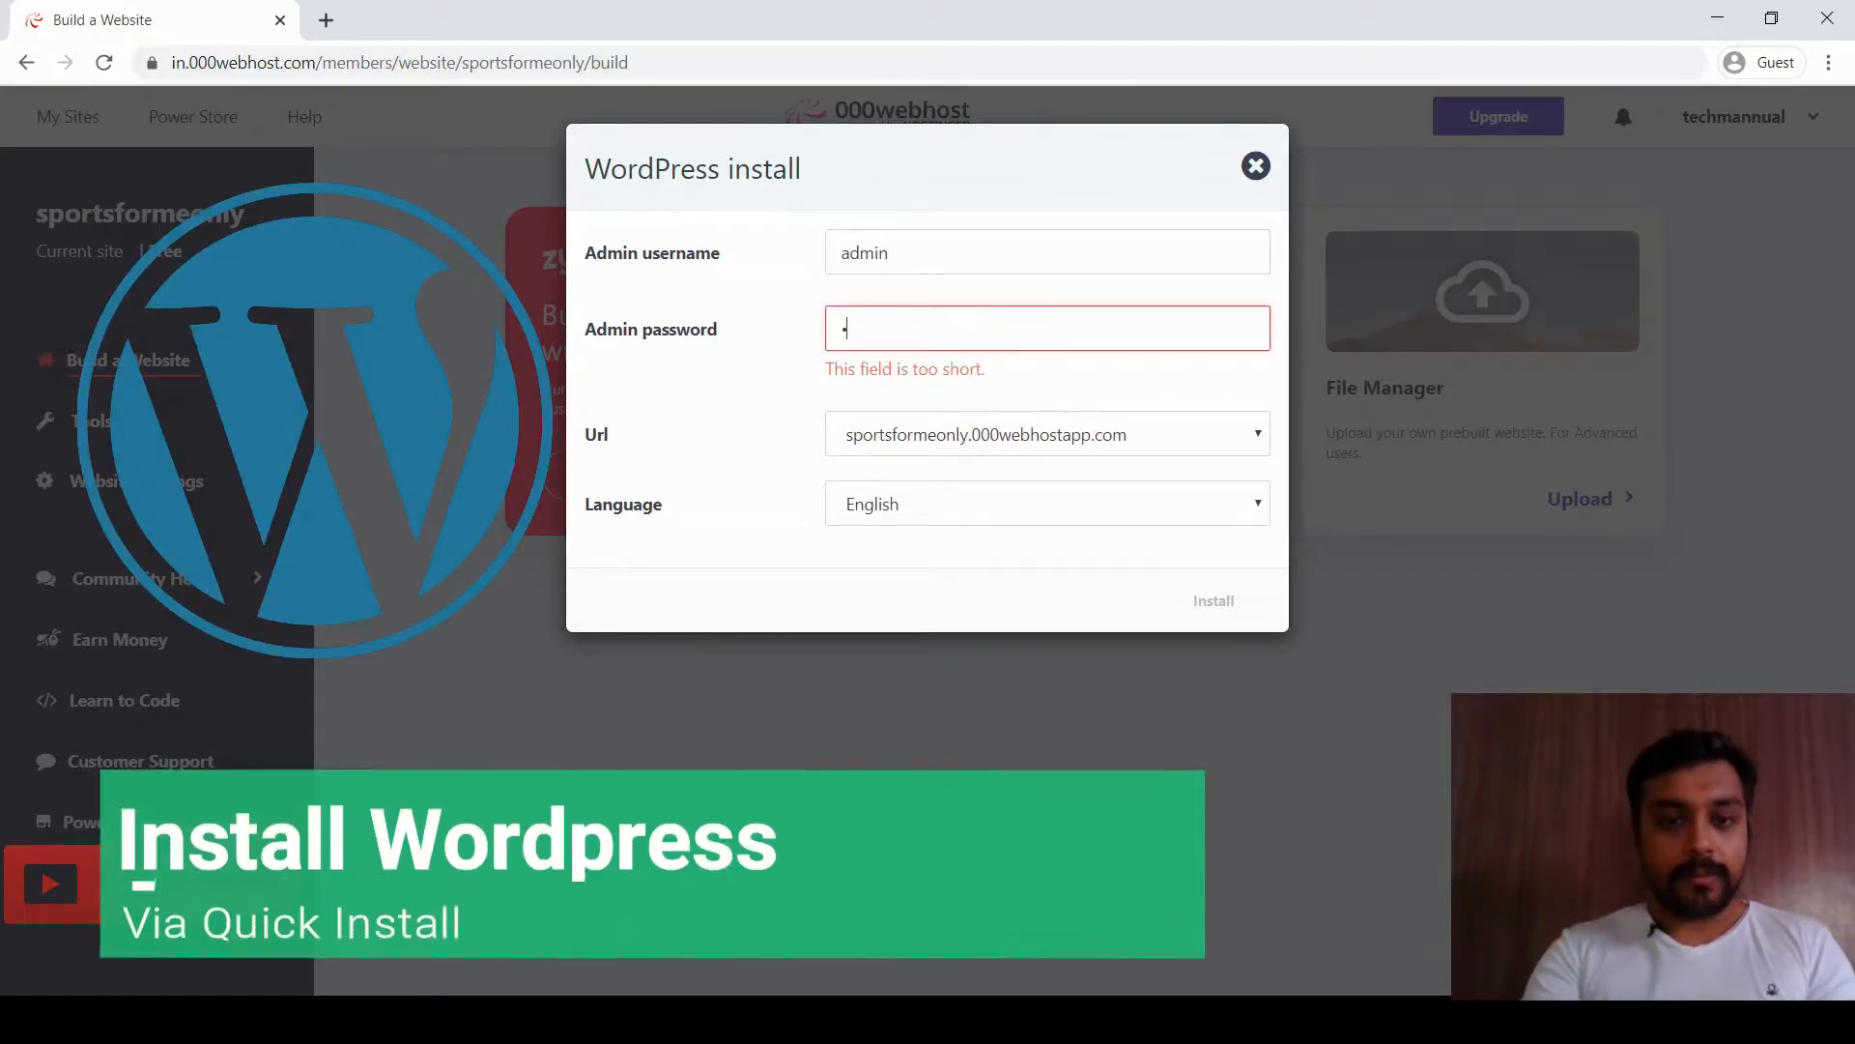
{"action": "type", "text": "45678"}
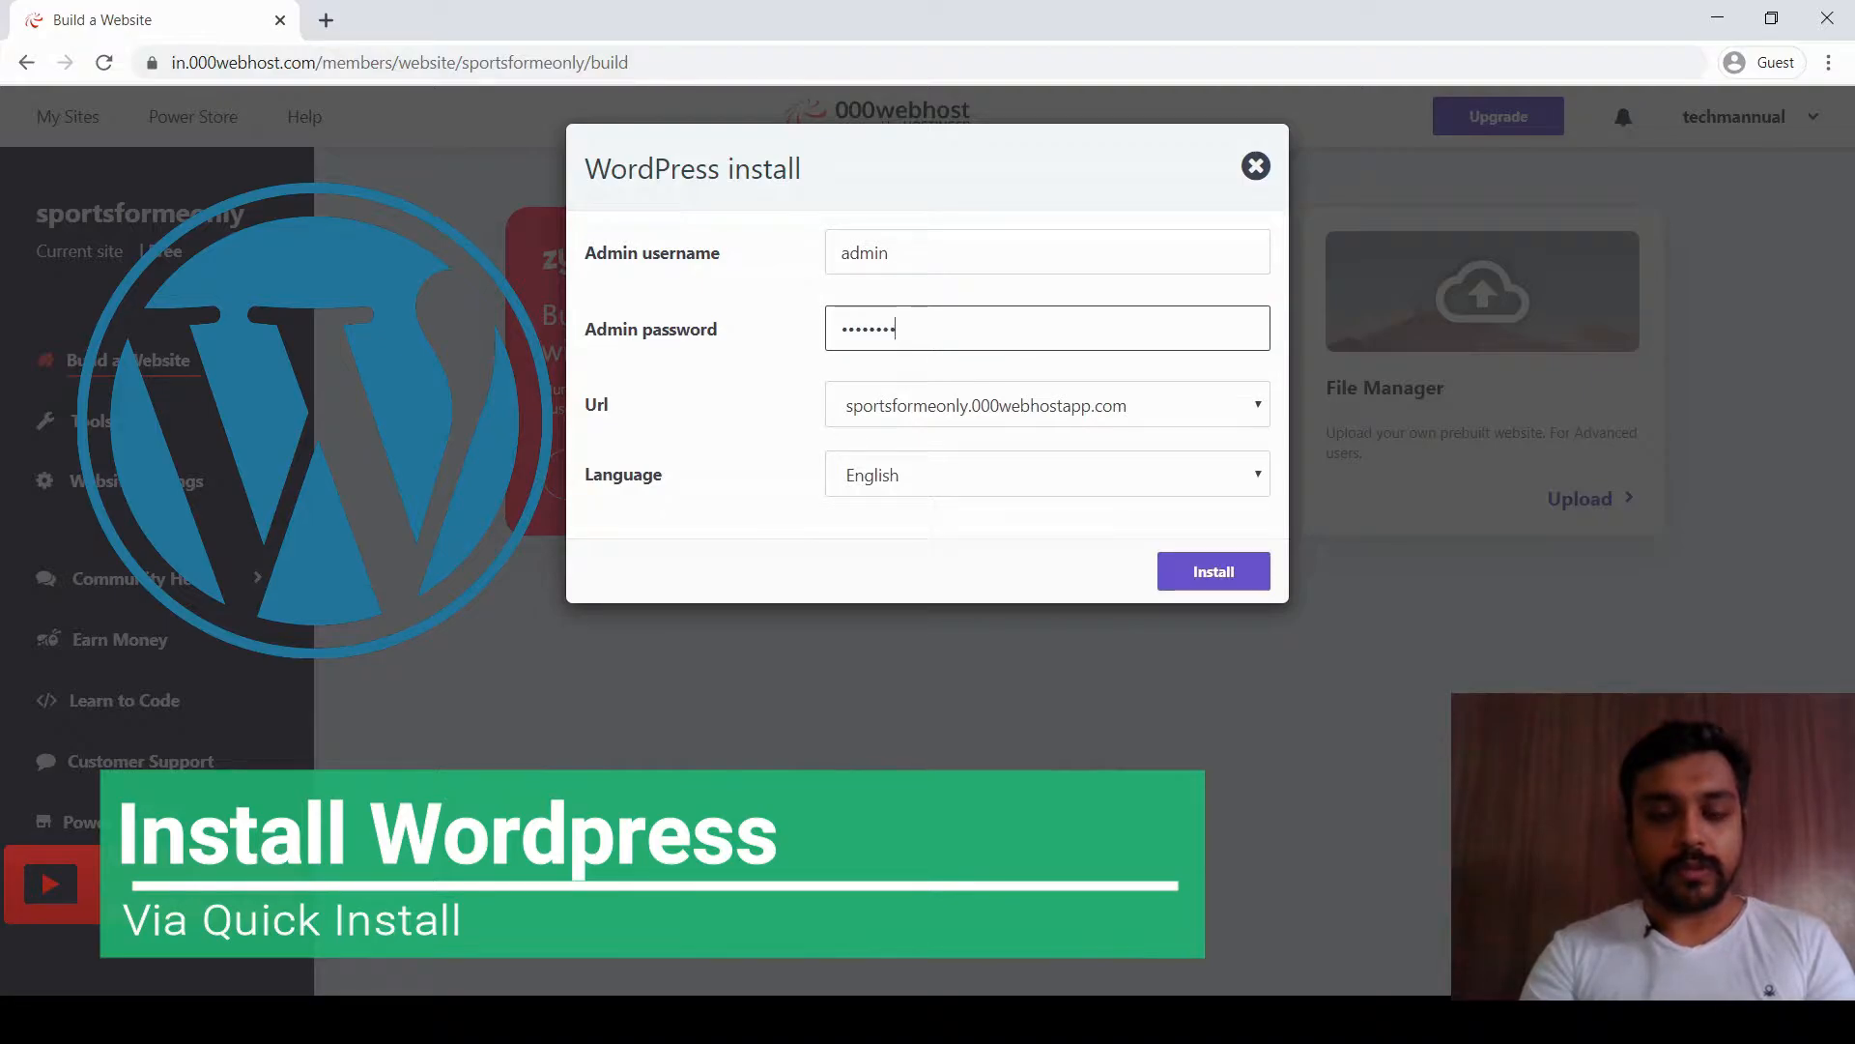
{"action": "key", "text": "Tab"}
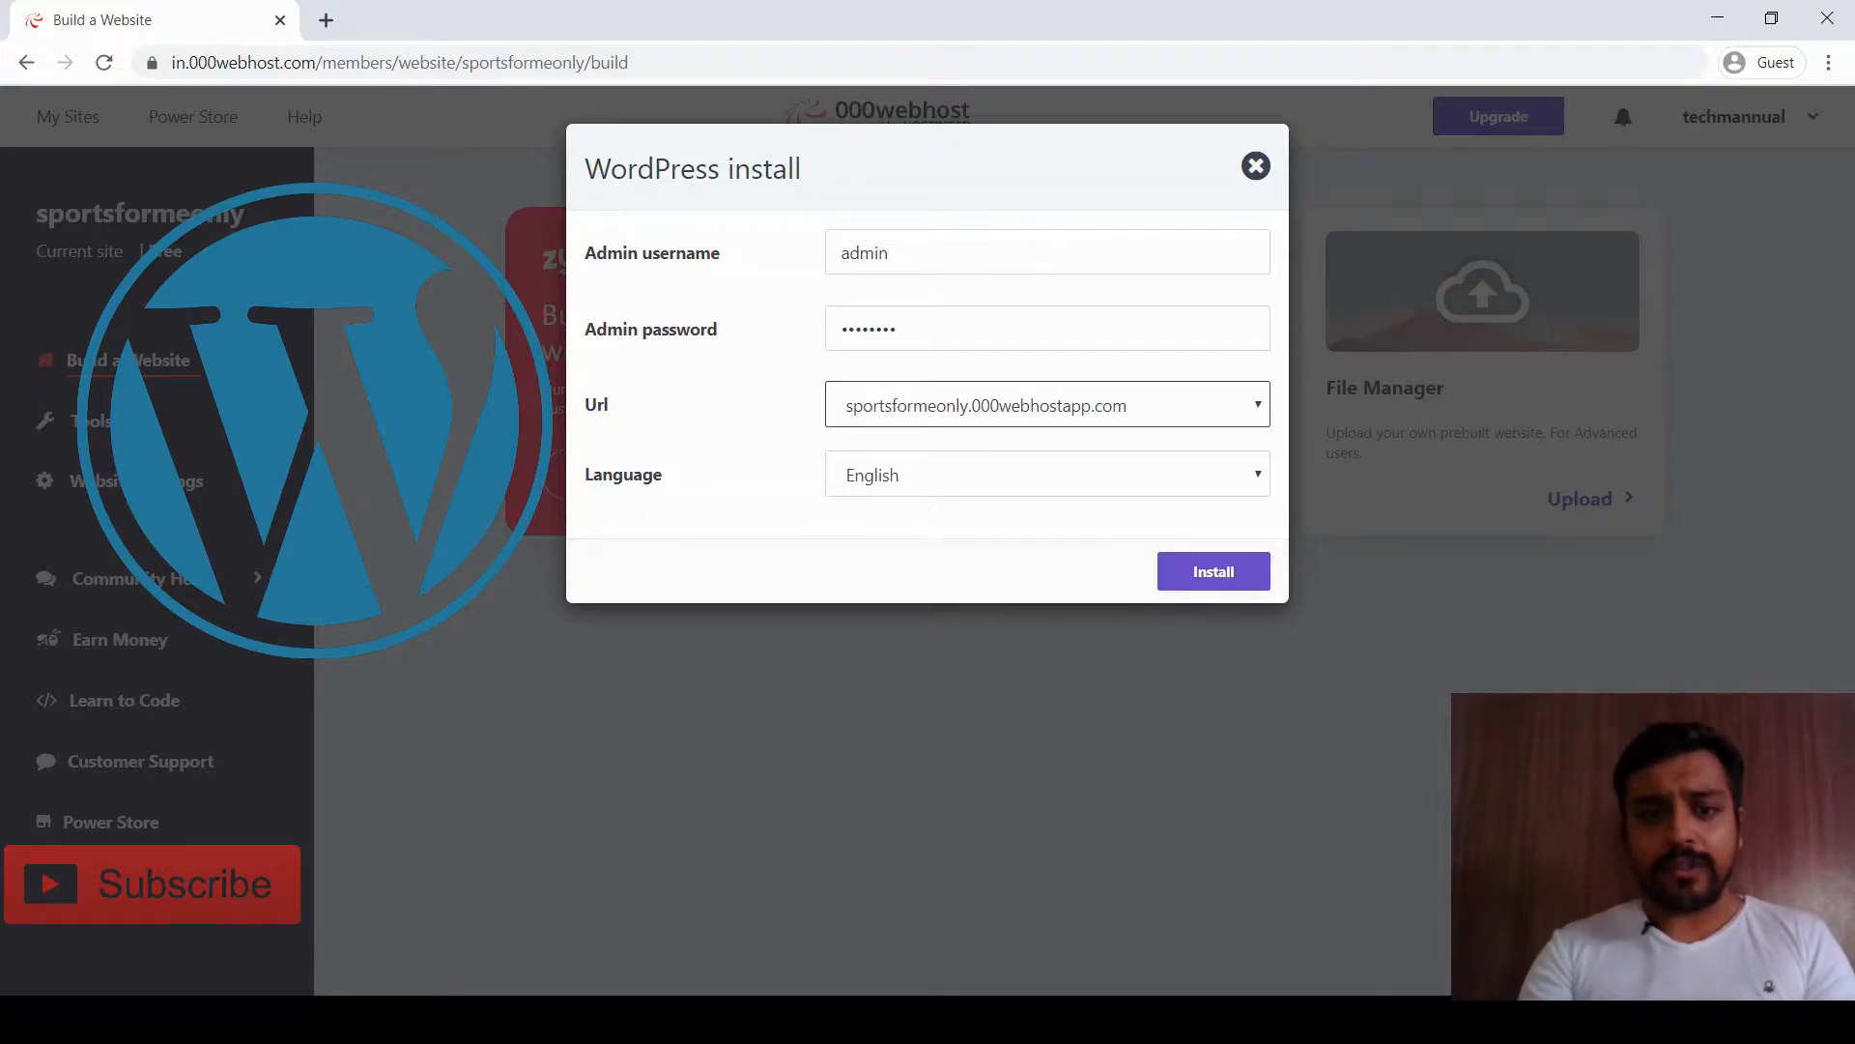
{"action": "key", "text": "Tab"}
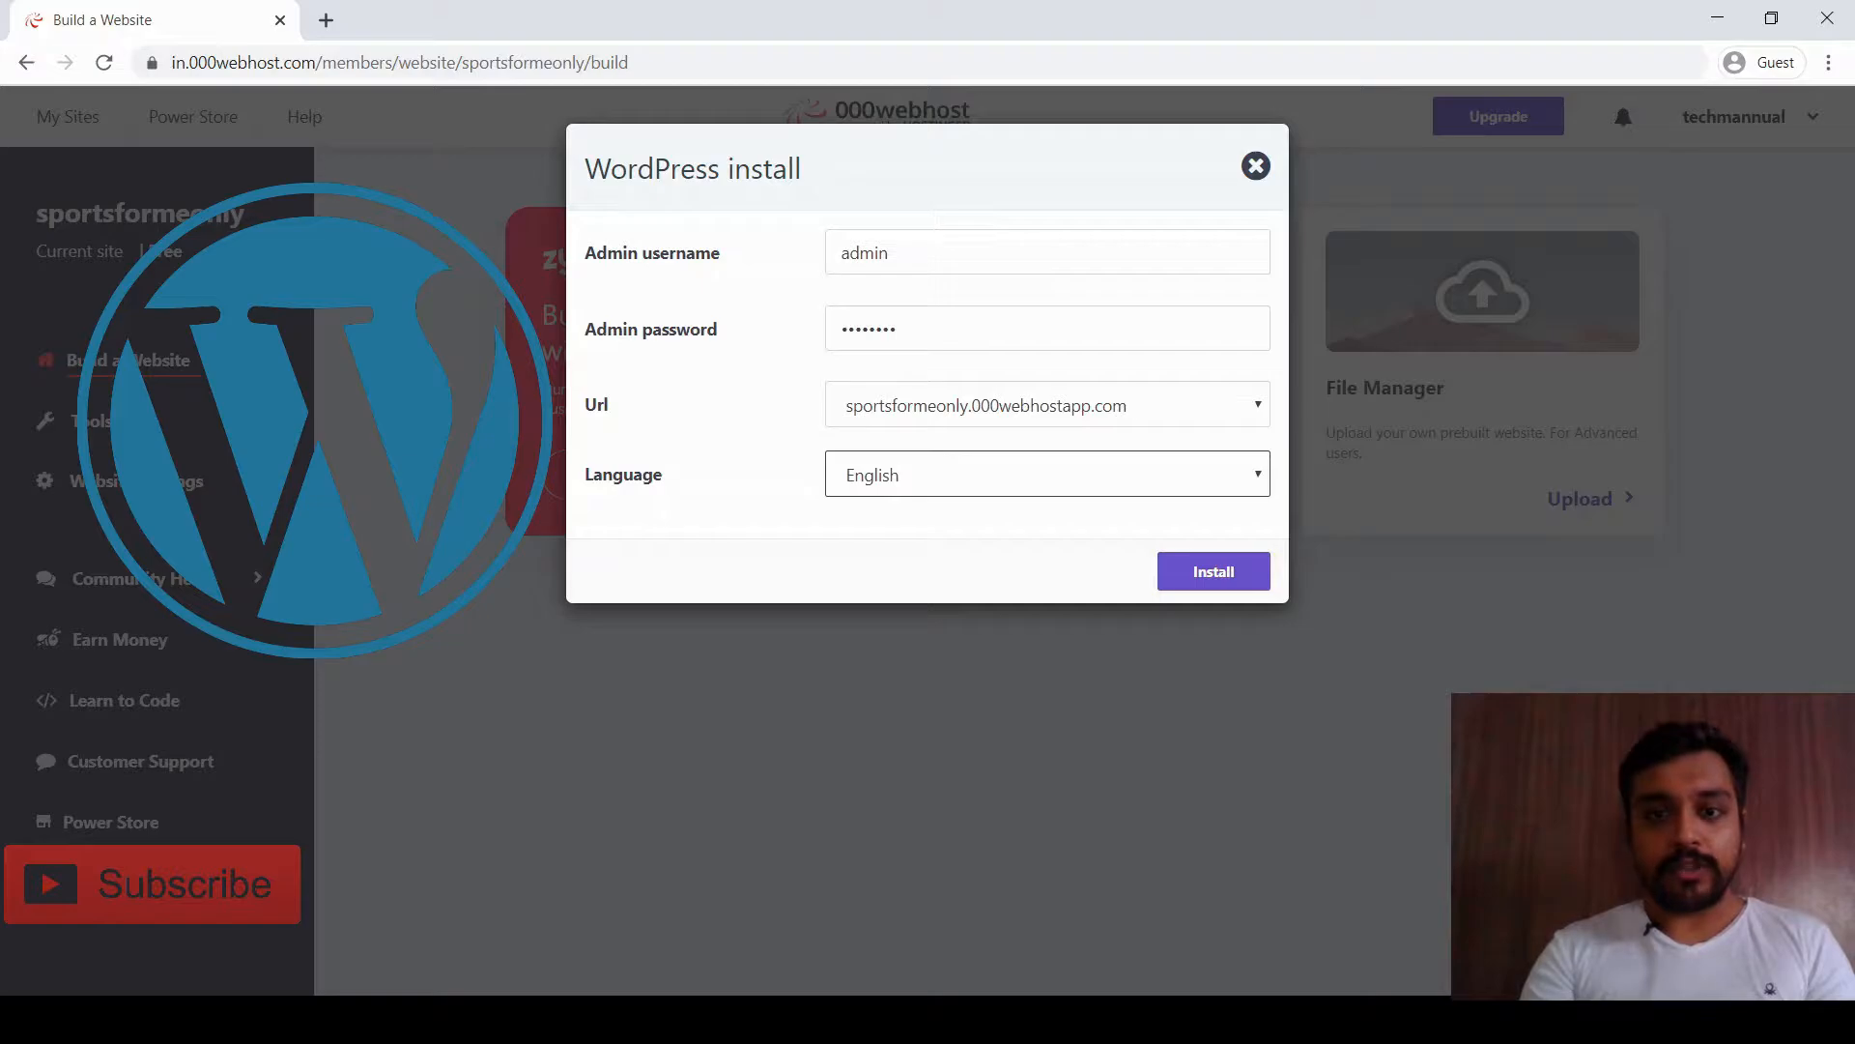
{"action": "key", "text": "Tab"}
{"action": "key", "text": "Return"}
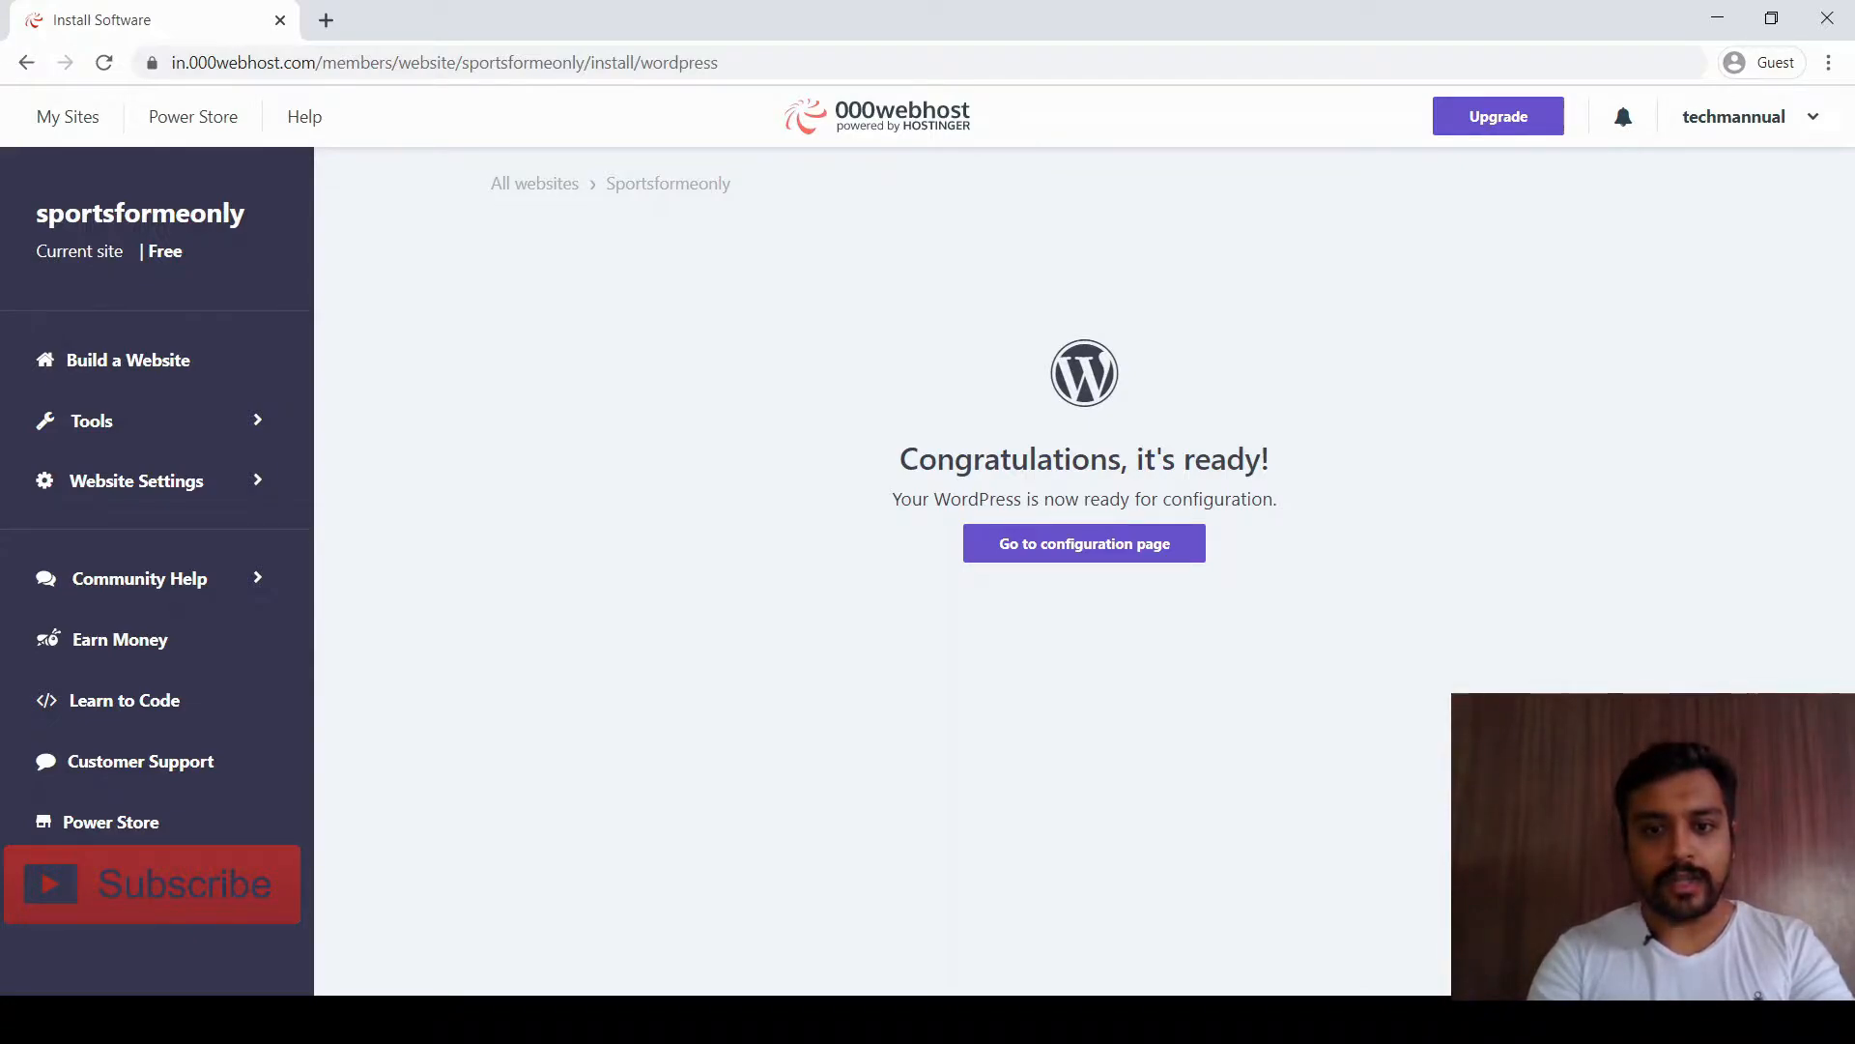
Close the WordPress login tab and choose Manage Website for sportsformeonly under My Sites
{"action": "left_click", "coordinate": [1084, 543]}
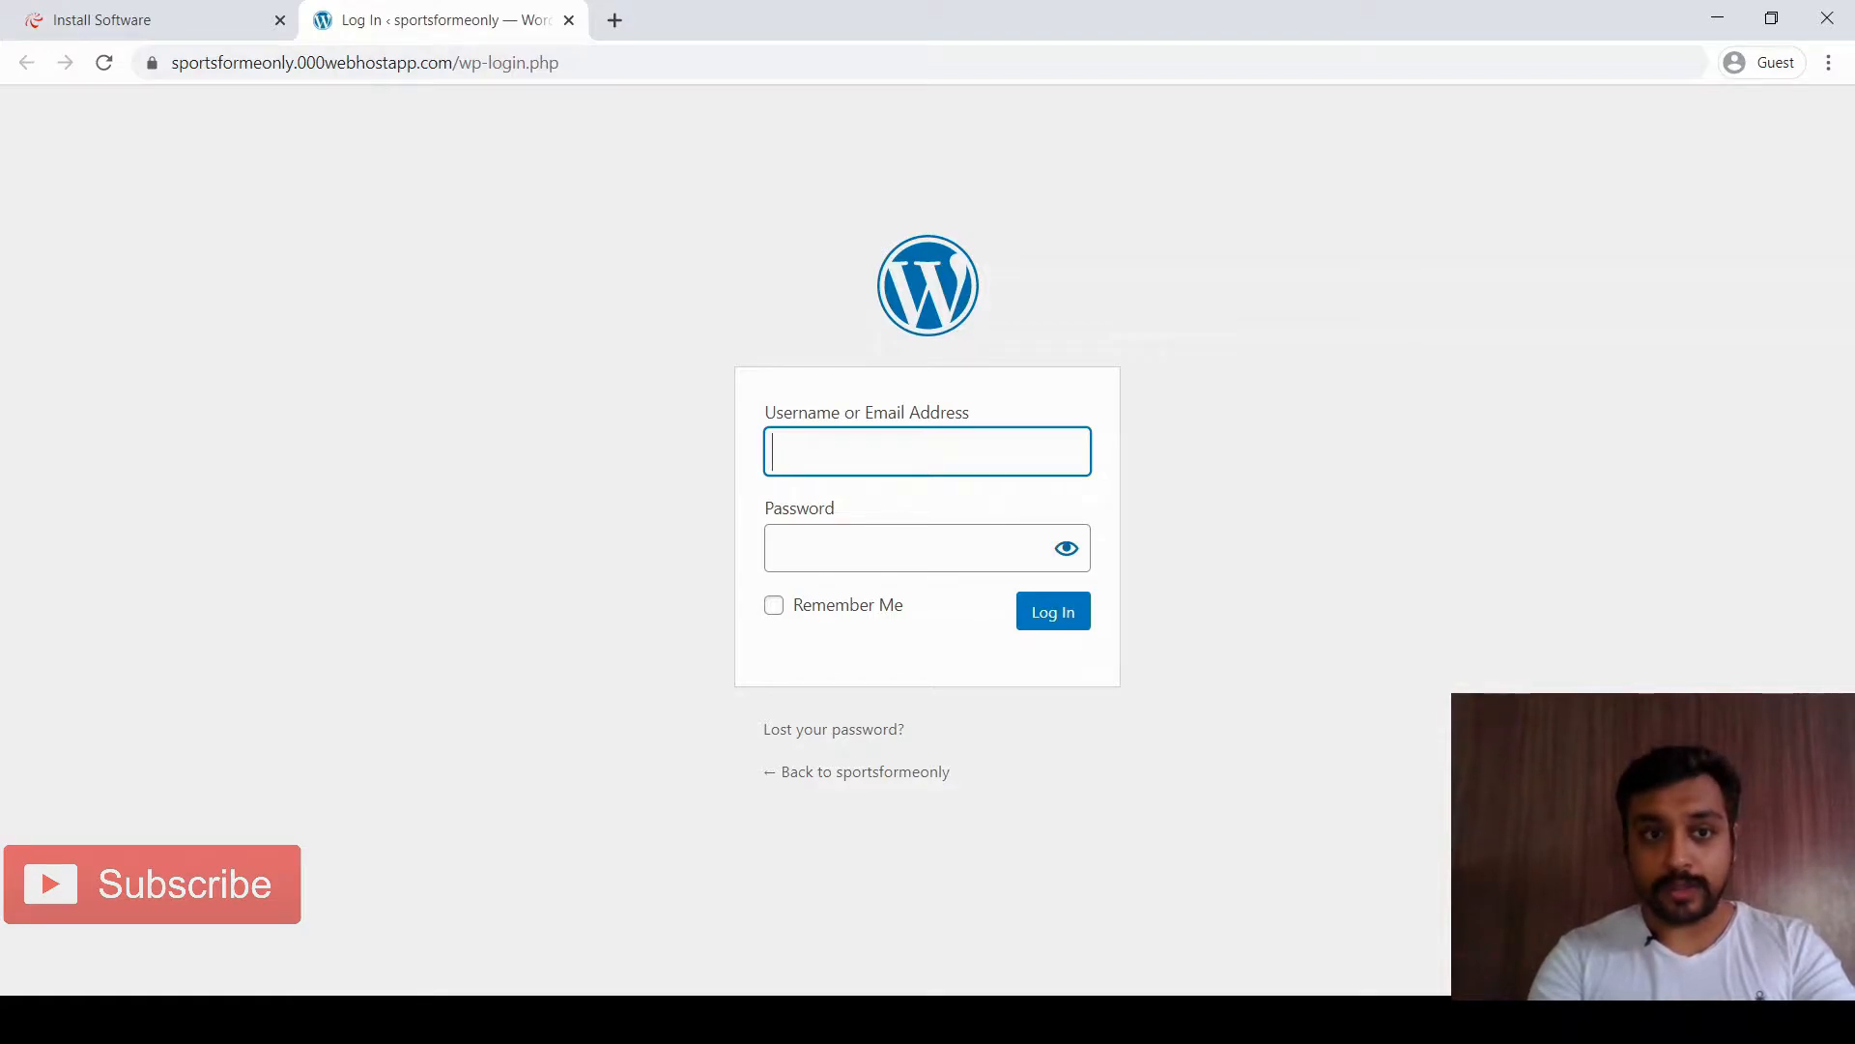
{"action": "key", "text": "ctrl+w"}
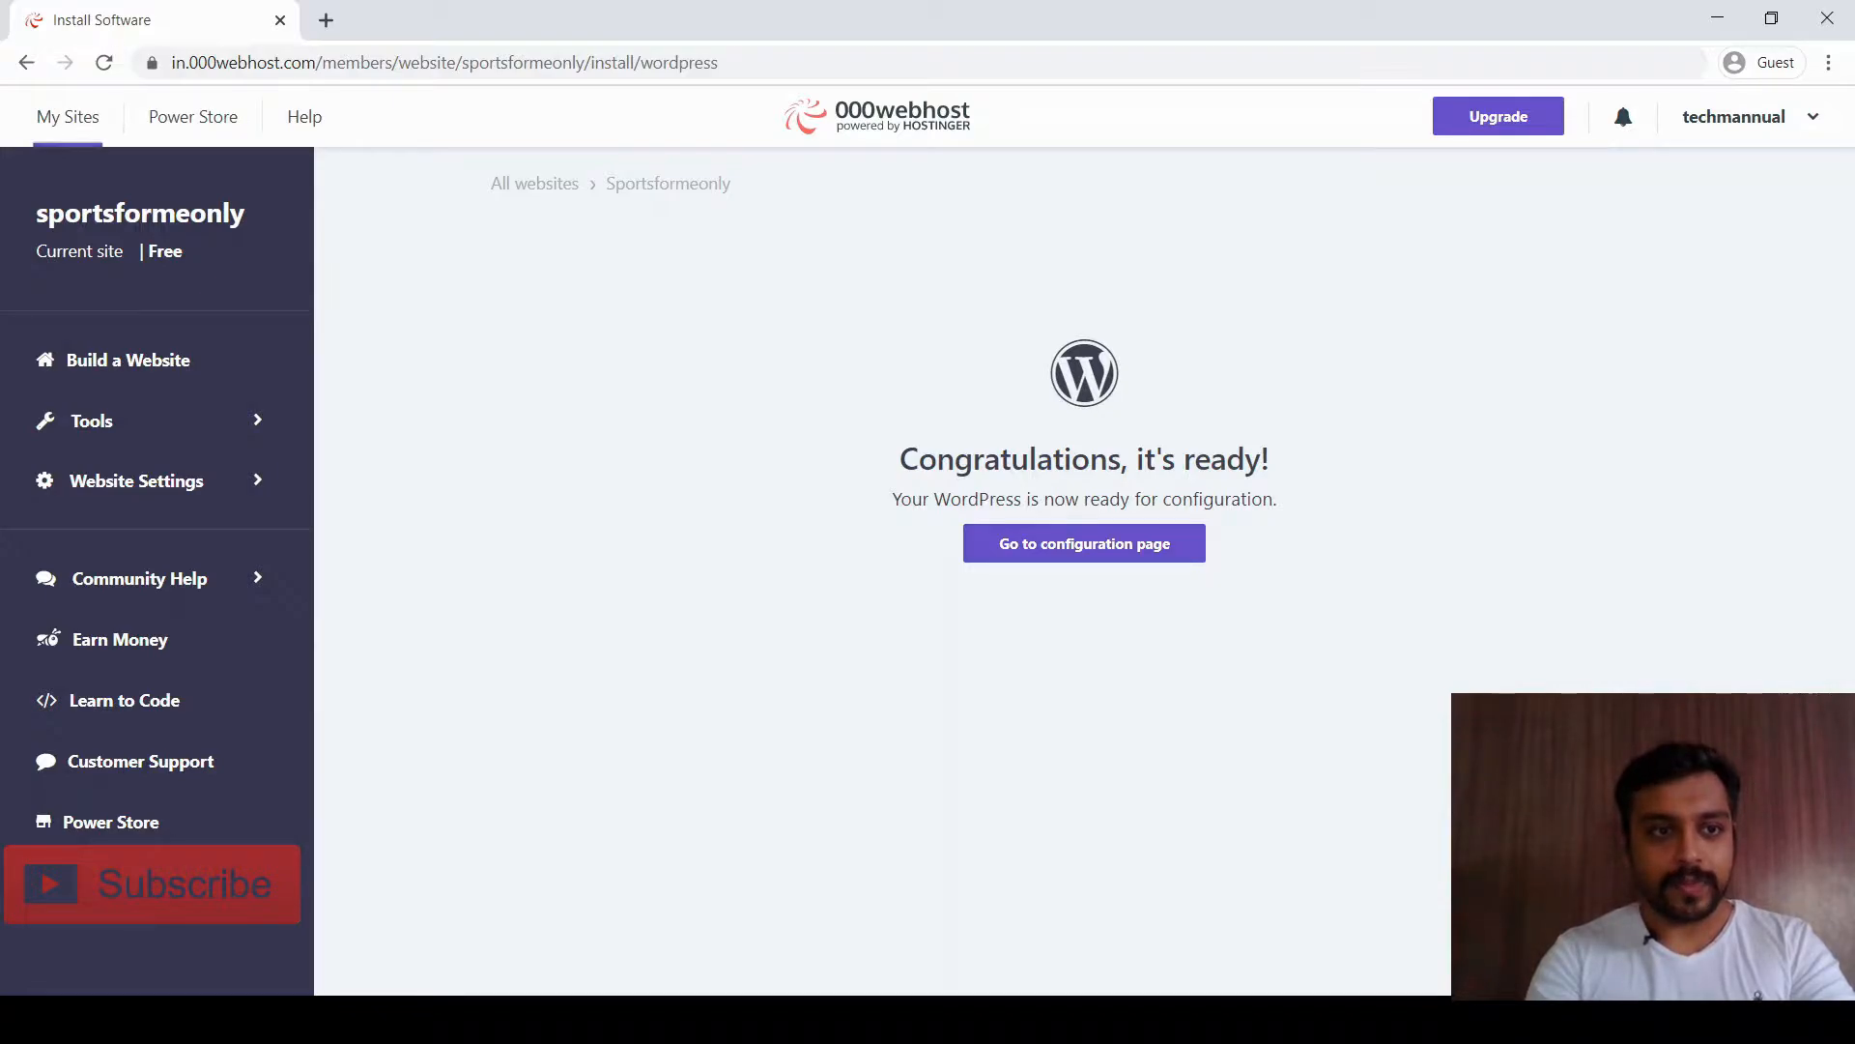
{"action": "left_click", "coordinate": [67, 117]}
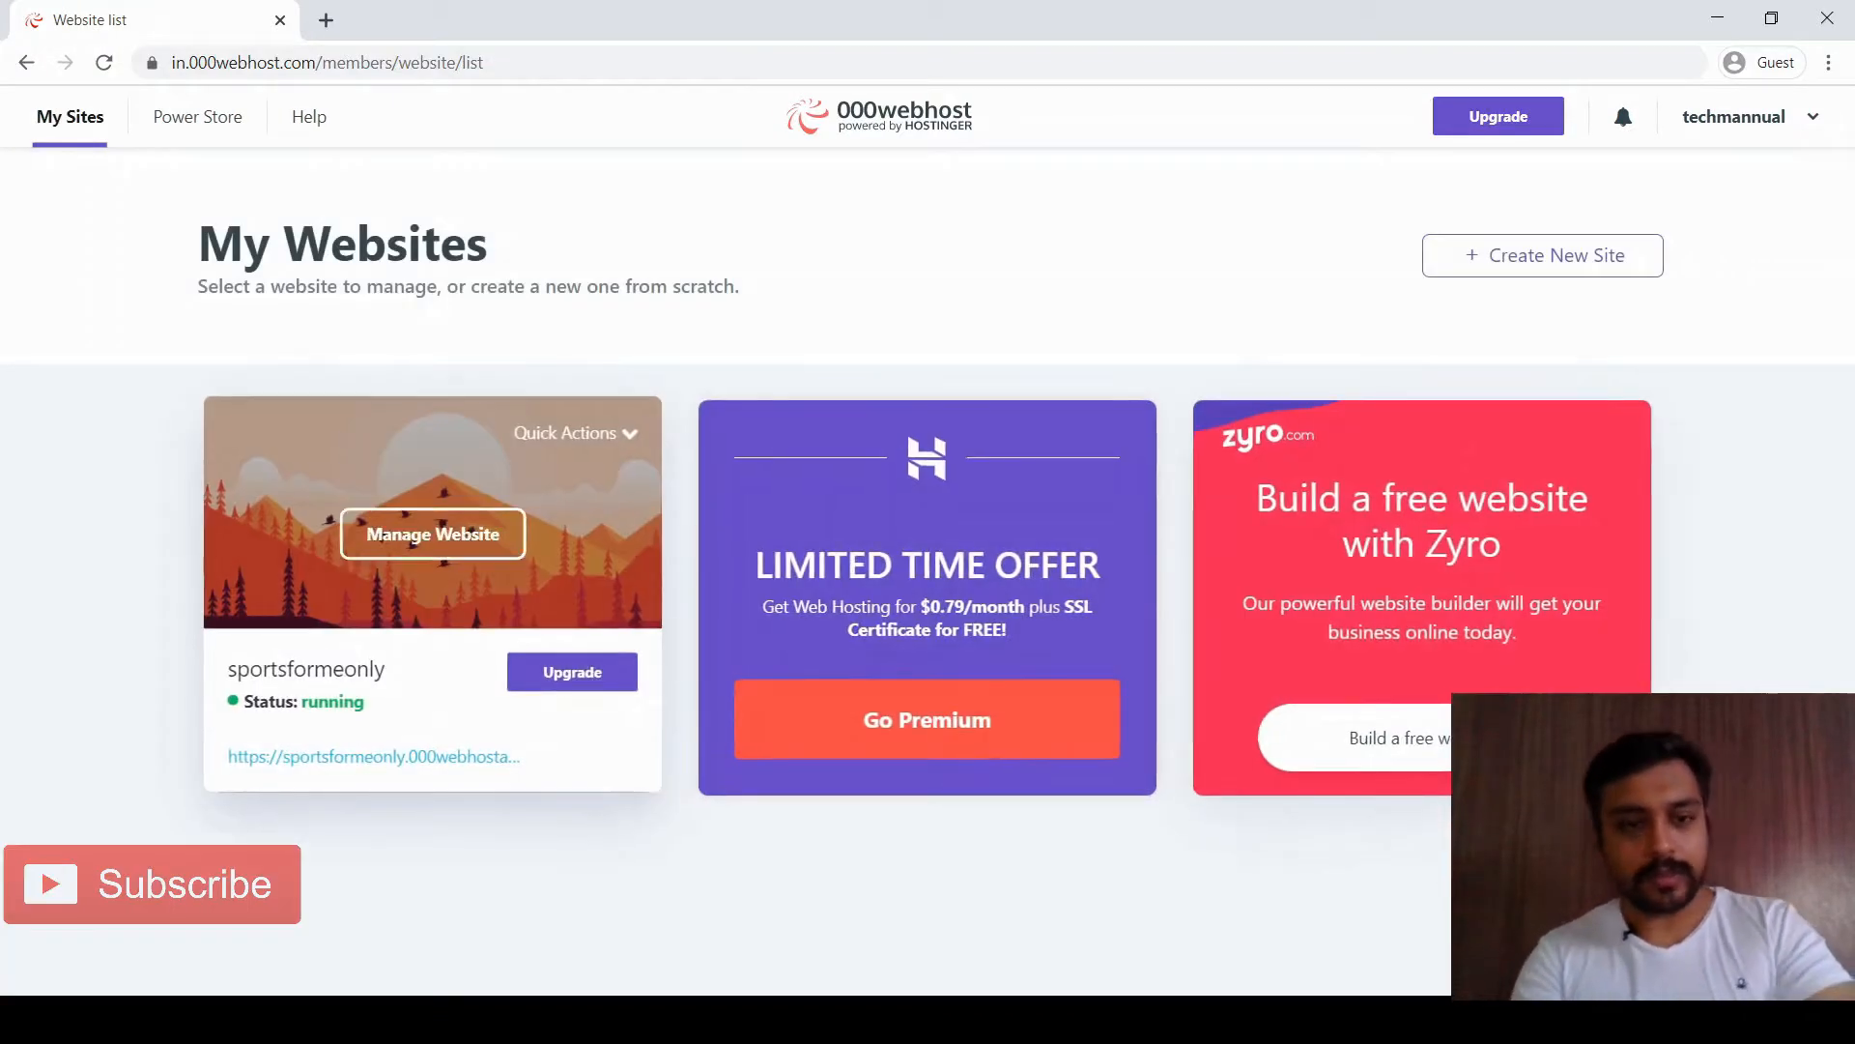
{"action": "left_click", "coordinate": [433, 533]}
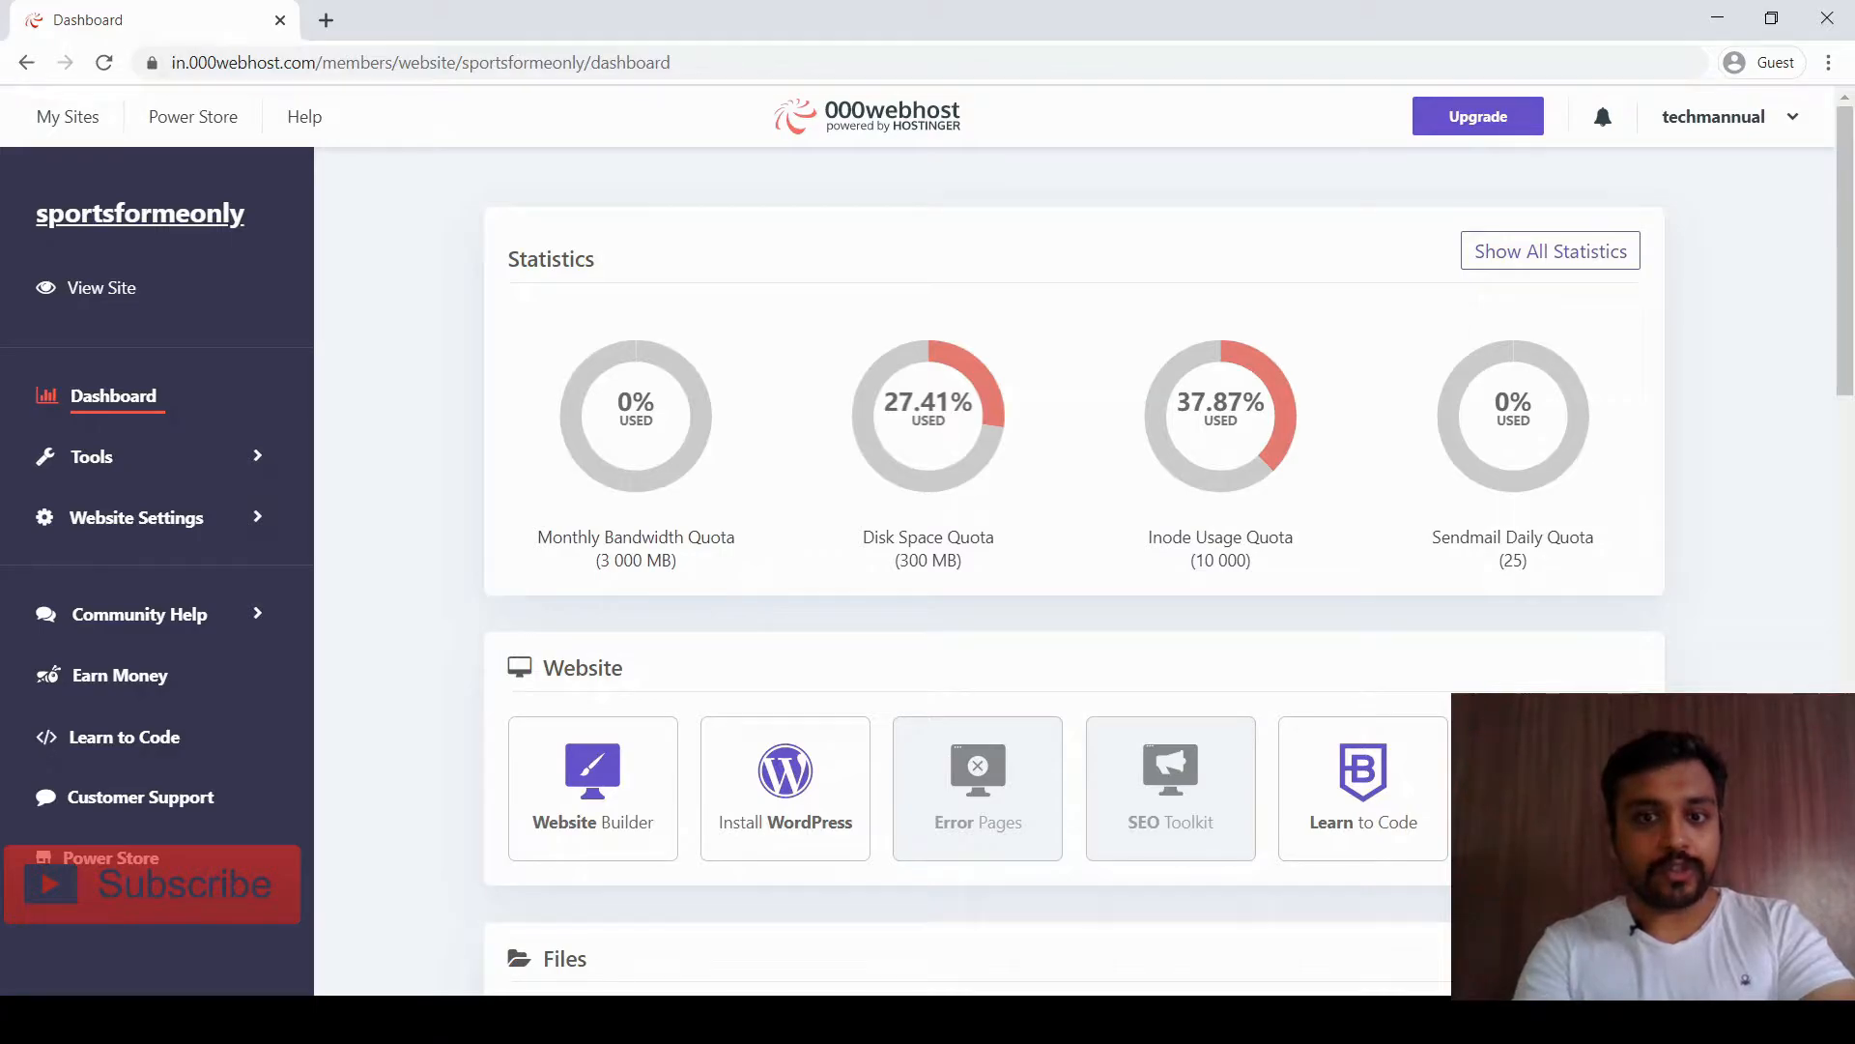
Look over the dashboard sections, then open sportsformeonly.000webhostapp.com via View Site in a new tab
{"action": "scroll", "coordinate": [927, 541], "scroll_direction": "down", "scroll_amount": 1}
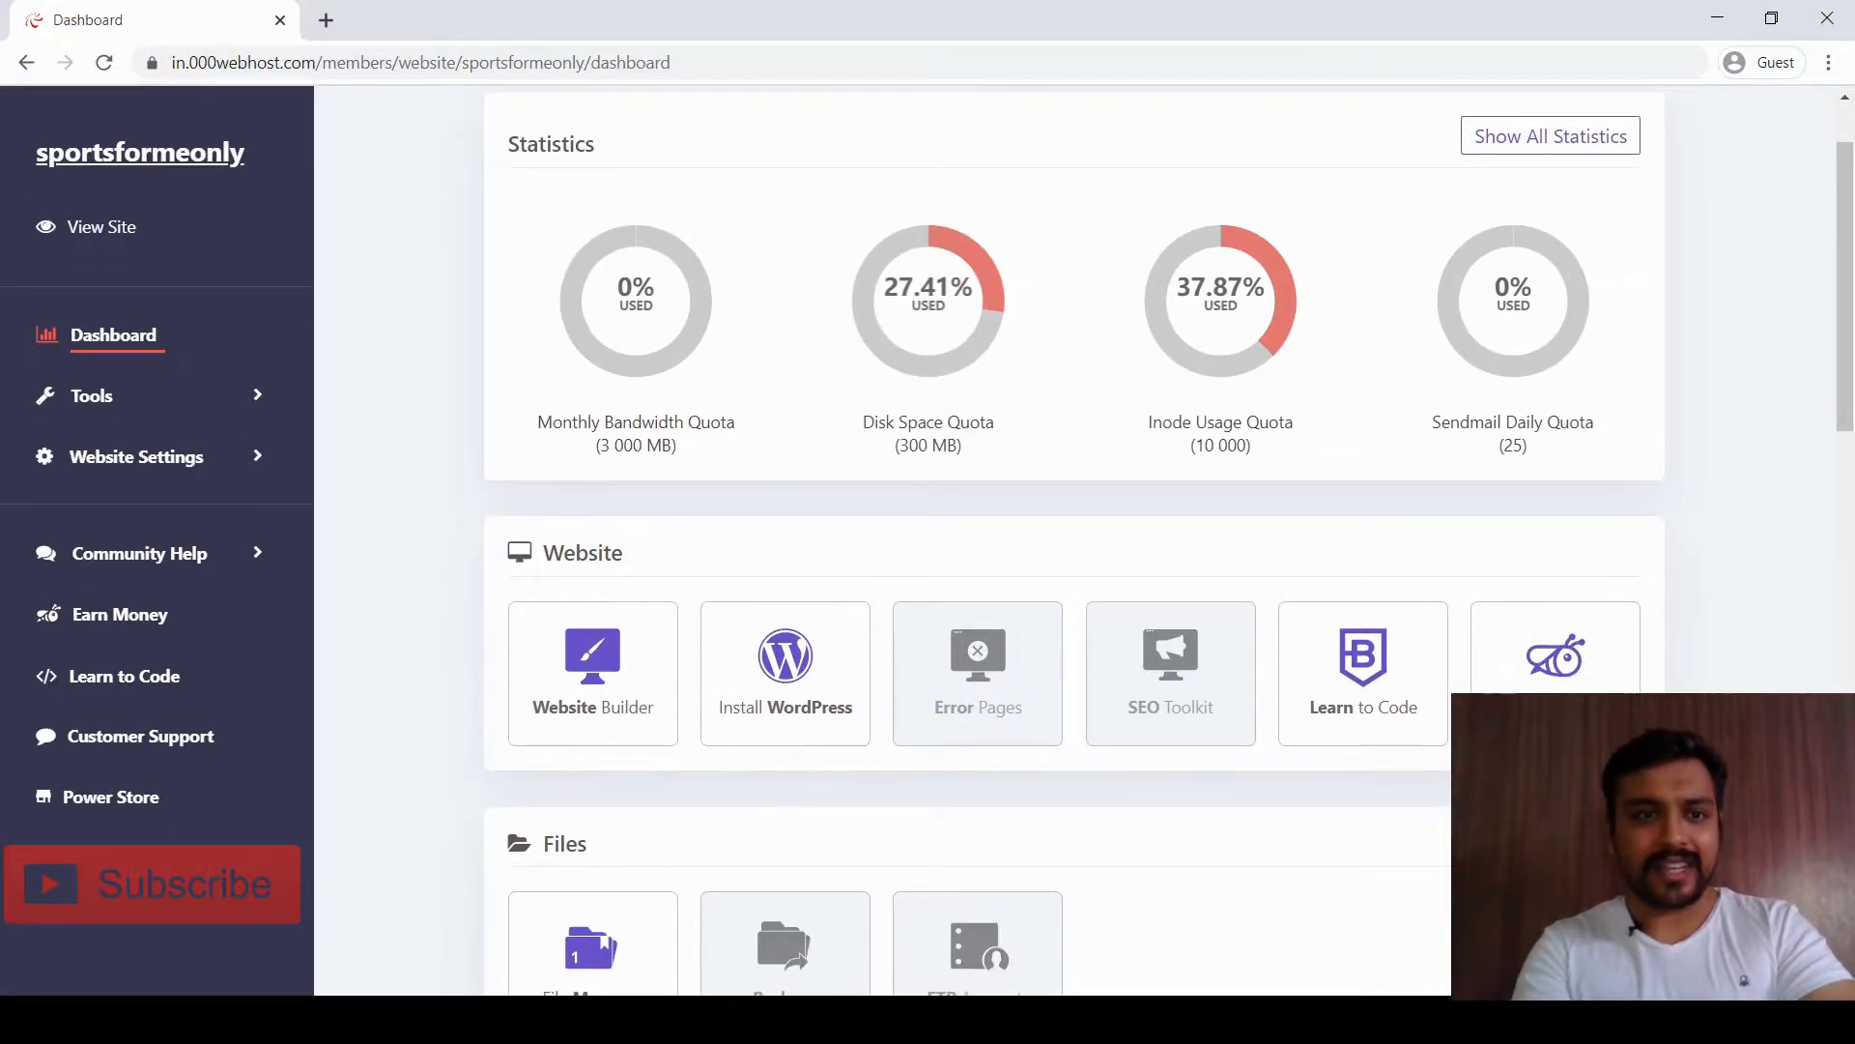
{"action": "scroll", "coordinate": [1073, 541], "scroll_direction": "down", "scroll_amount": 1}
{"action": "scroll", "coordinate": [1073, 541], "scroll_direction": "down", "scroll_amount": 1}
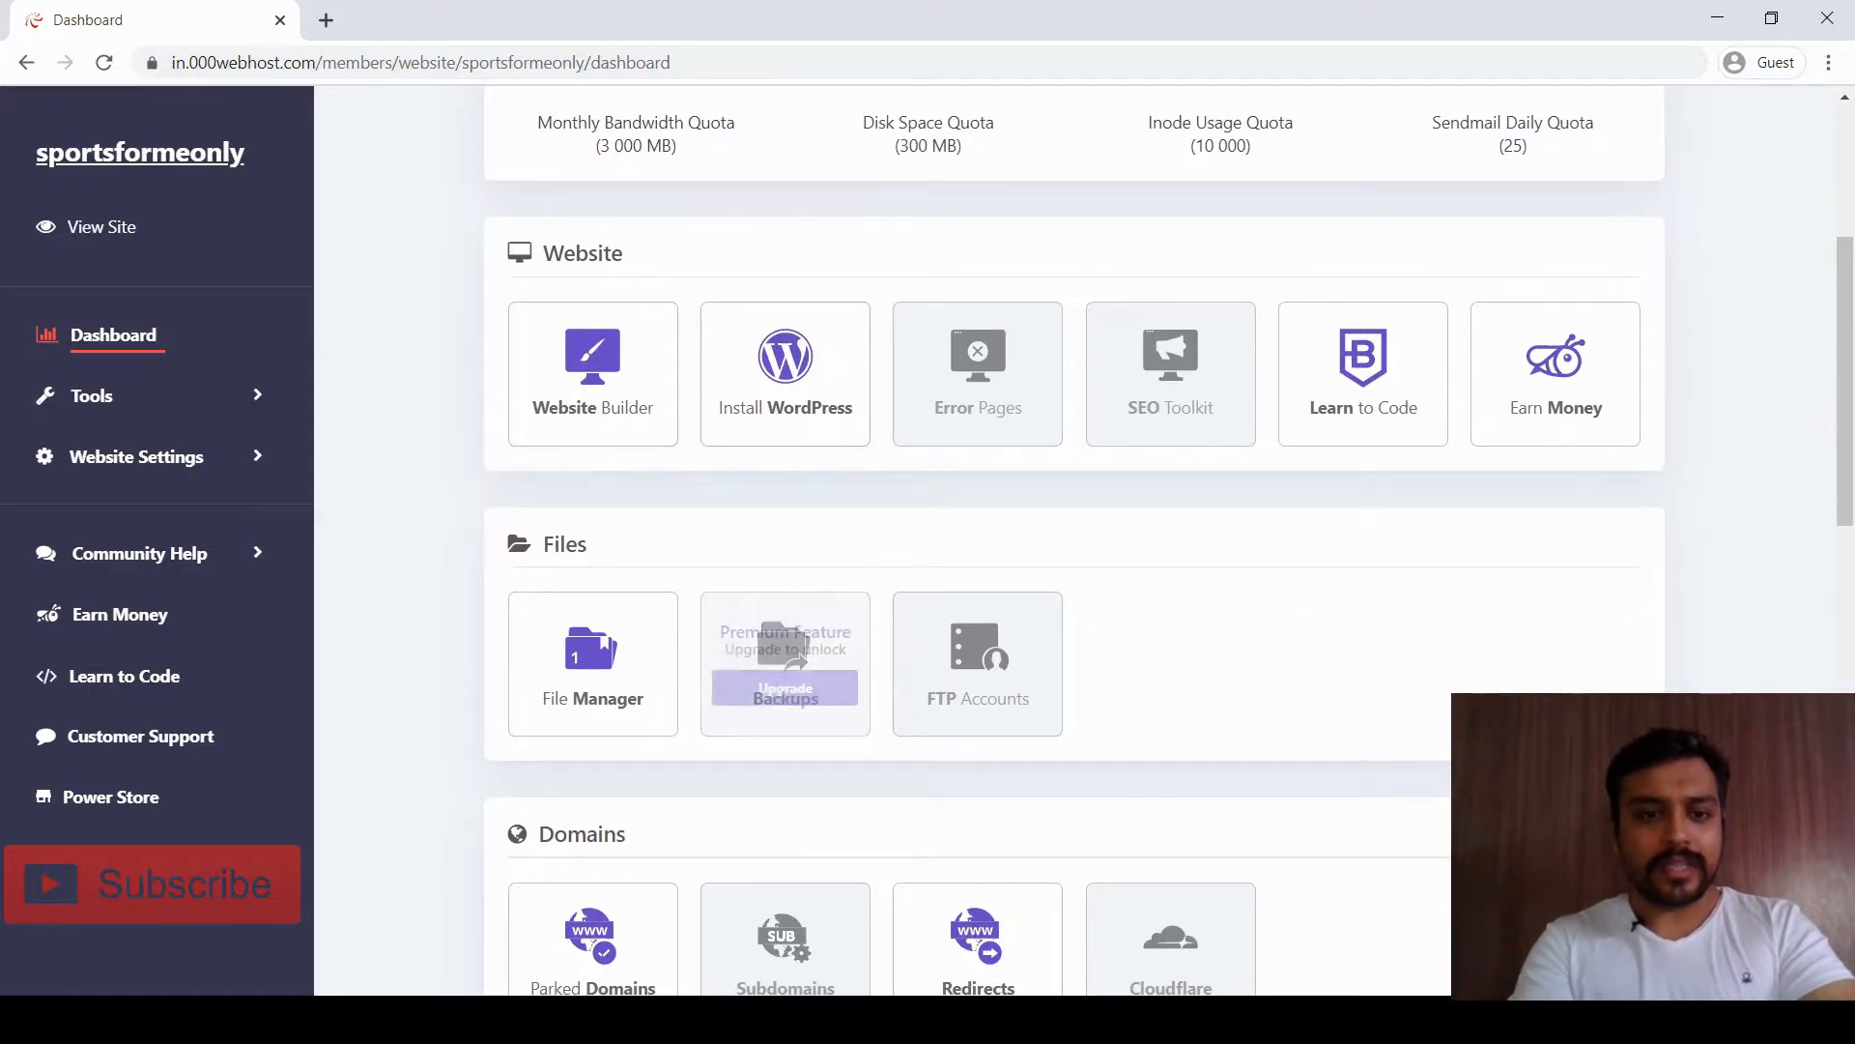
{"action": "scroll", "coordinate": [784, 667], "scroll_direction": "down", "scroll_amount": 1}
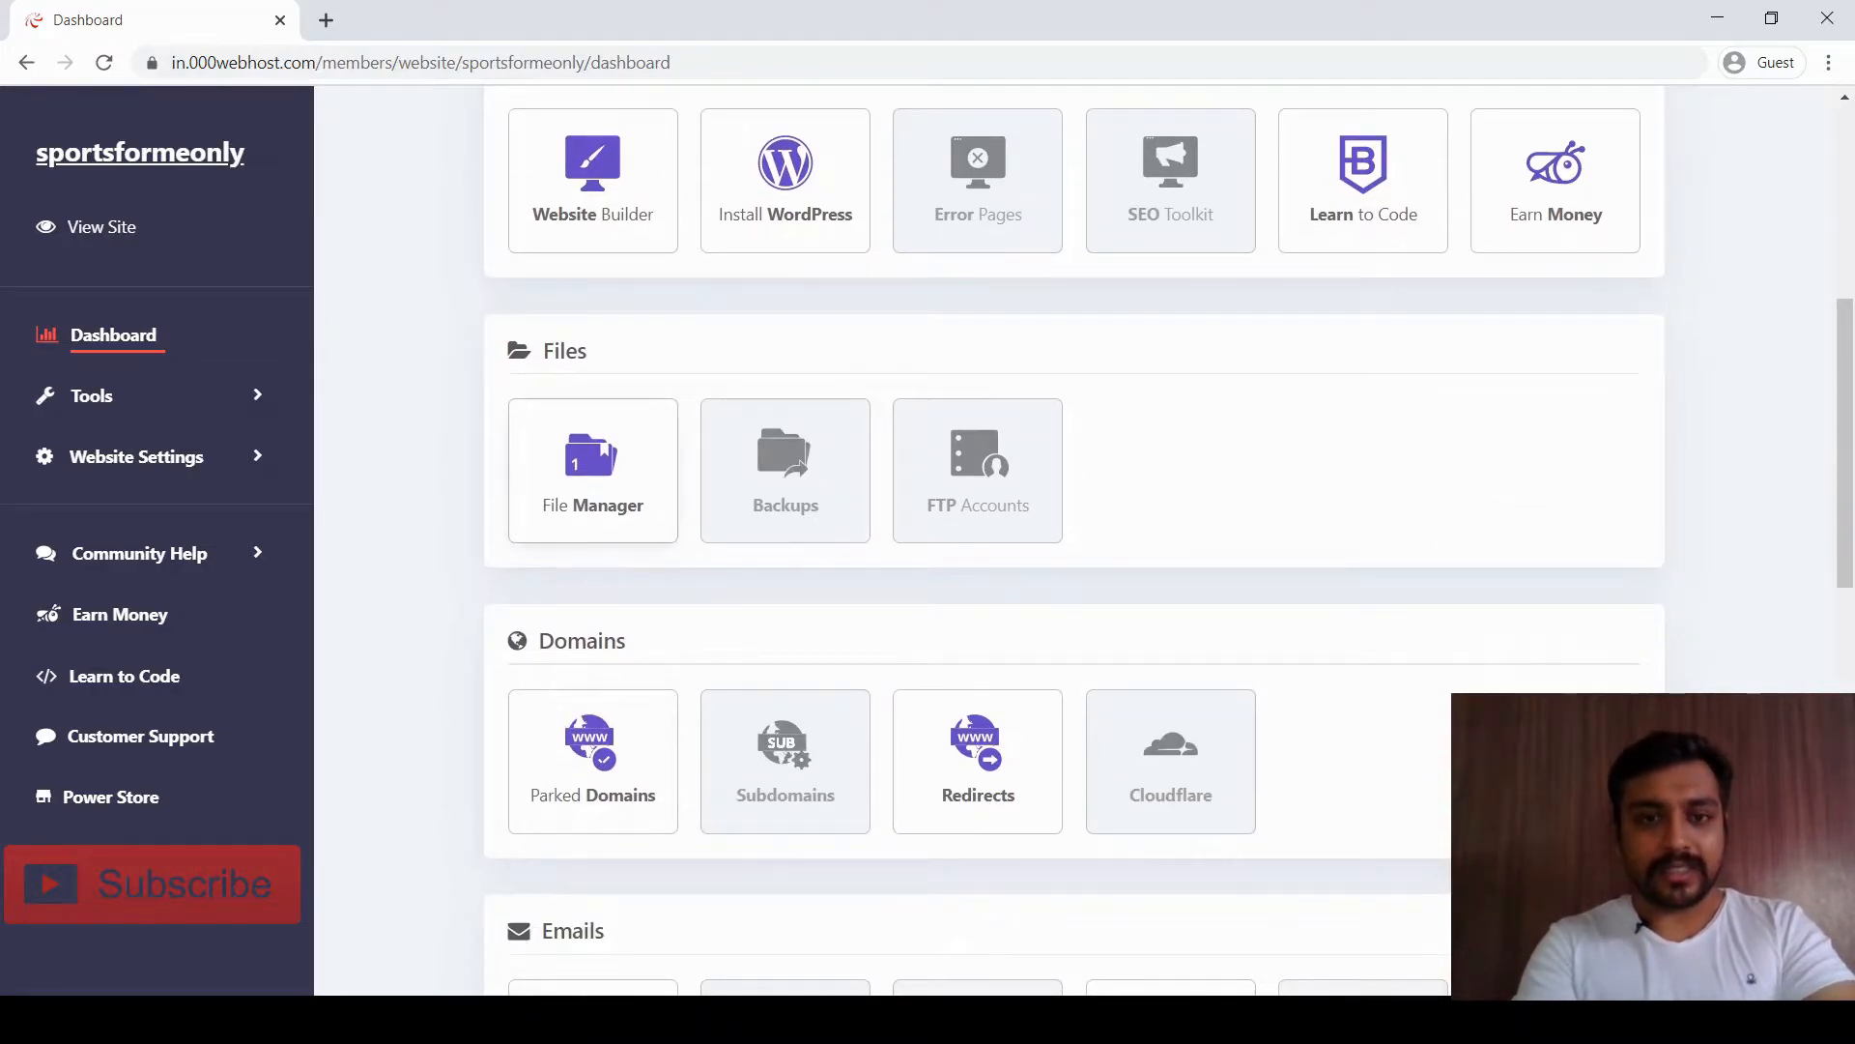
{"action": "scroll", "coordinate": [1073, 541], "scroll_direction": "down", "scroll_amount": 3}
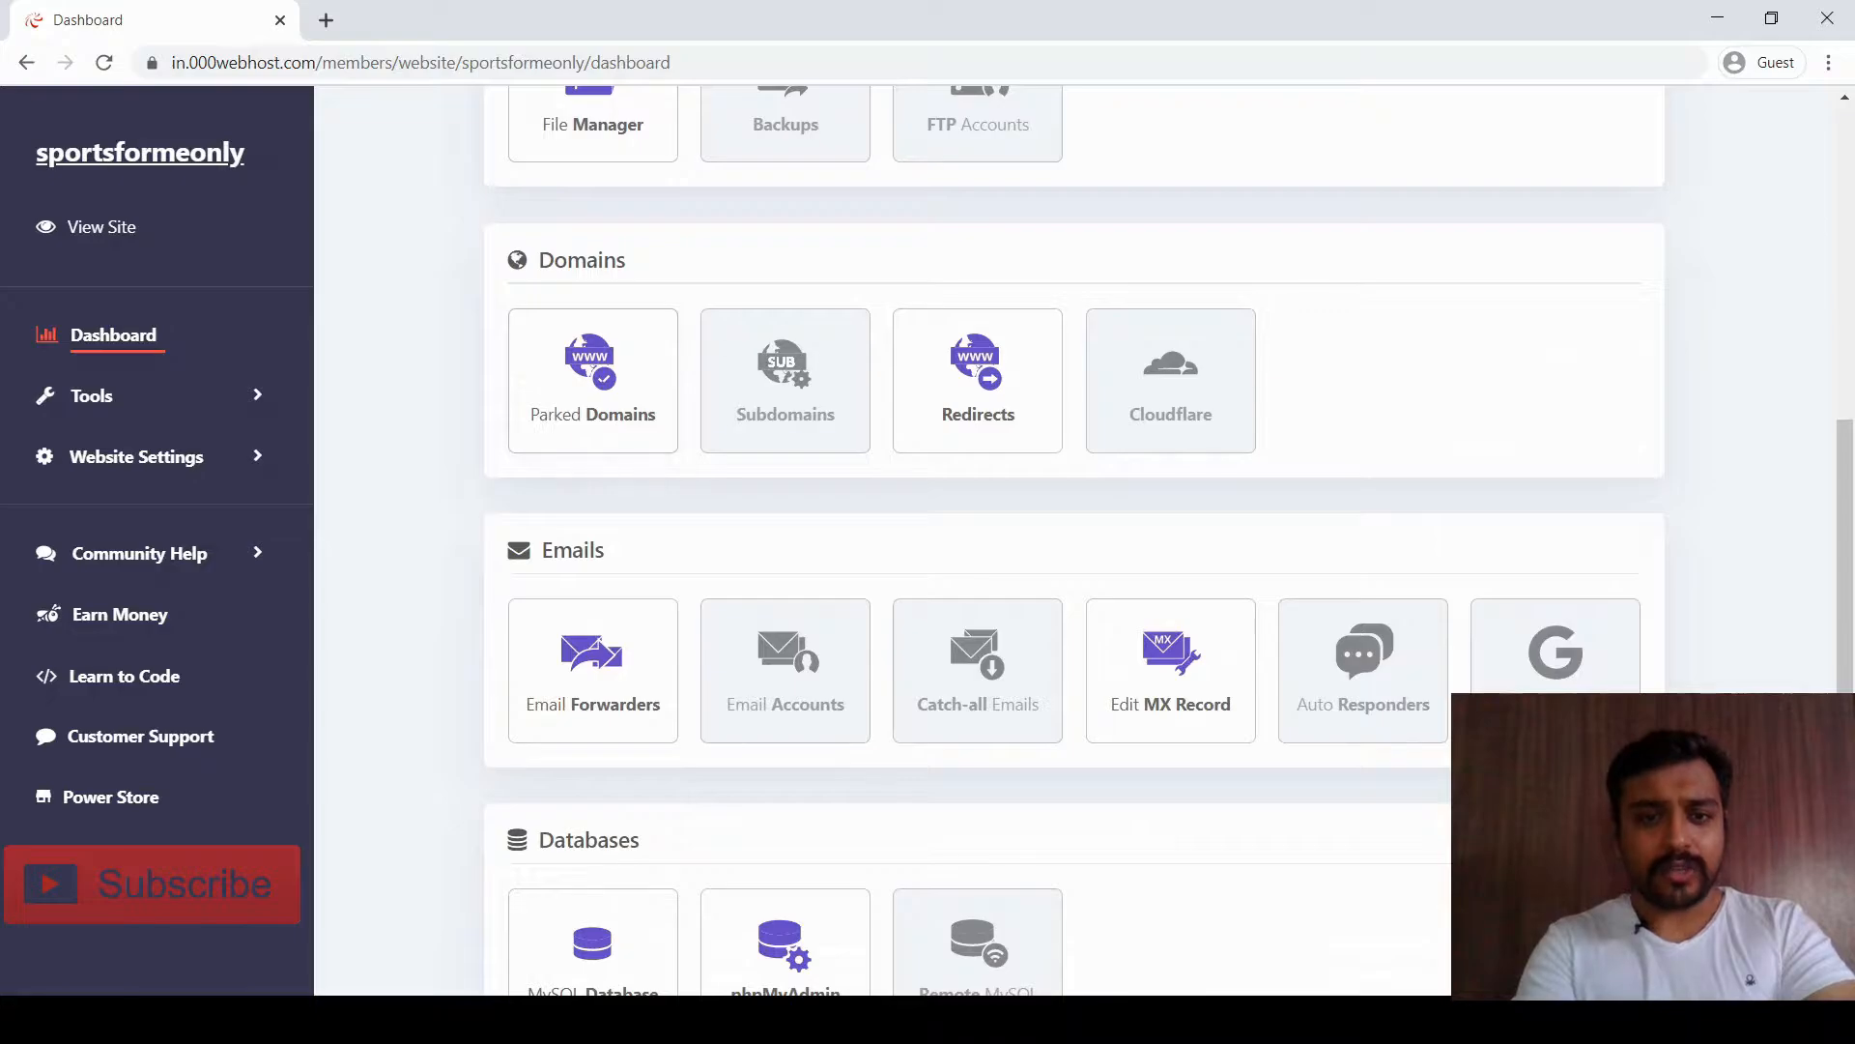
{"action": "scroll", "coordinate": [978, 367], "scroll_direction": "down", "scroll_amount": 1}
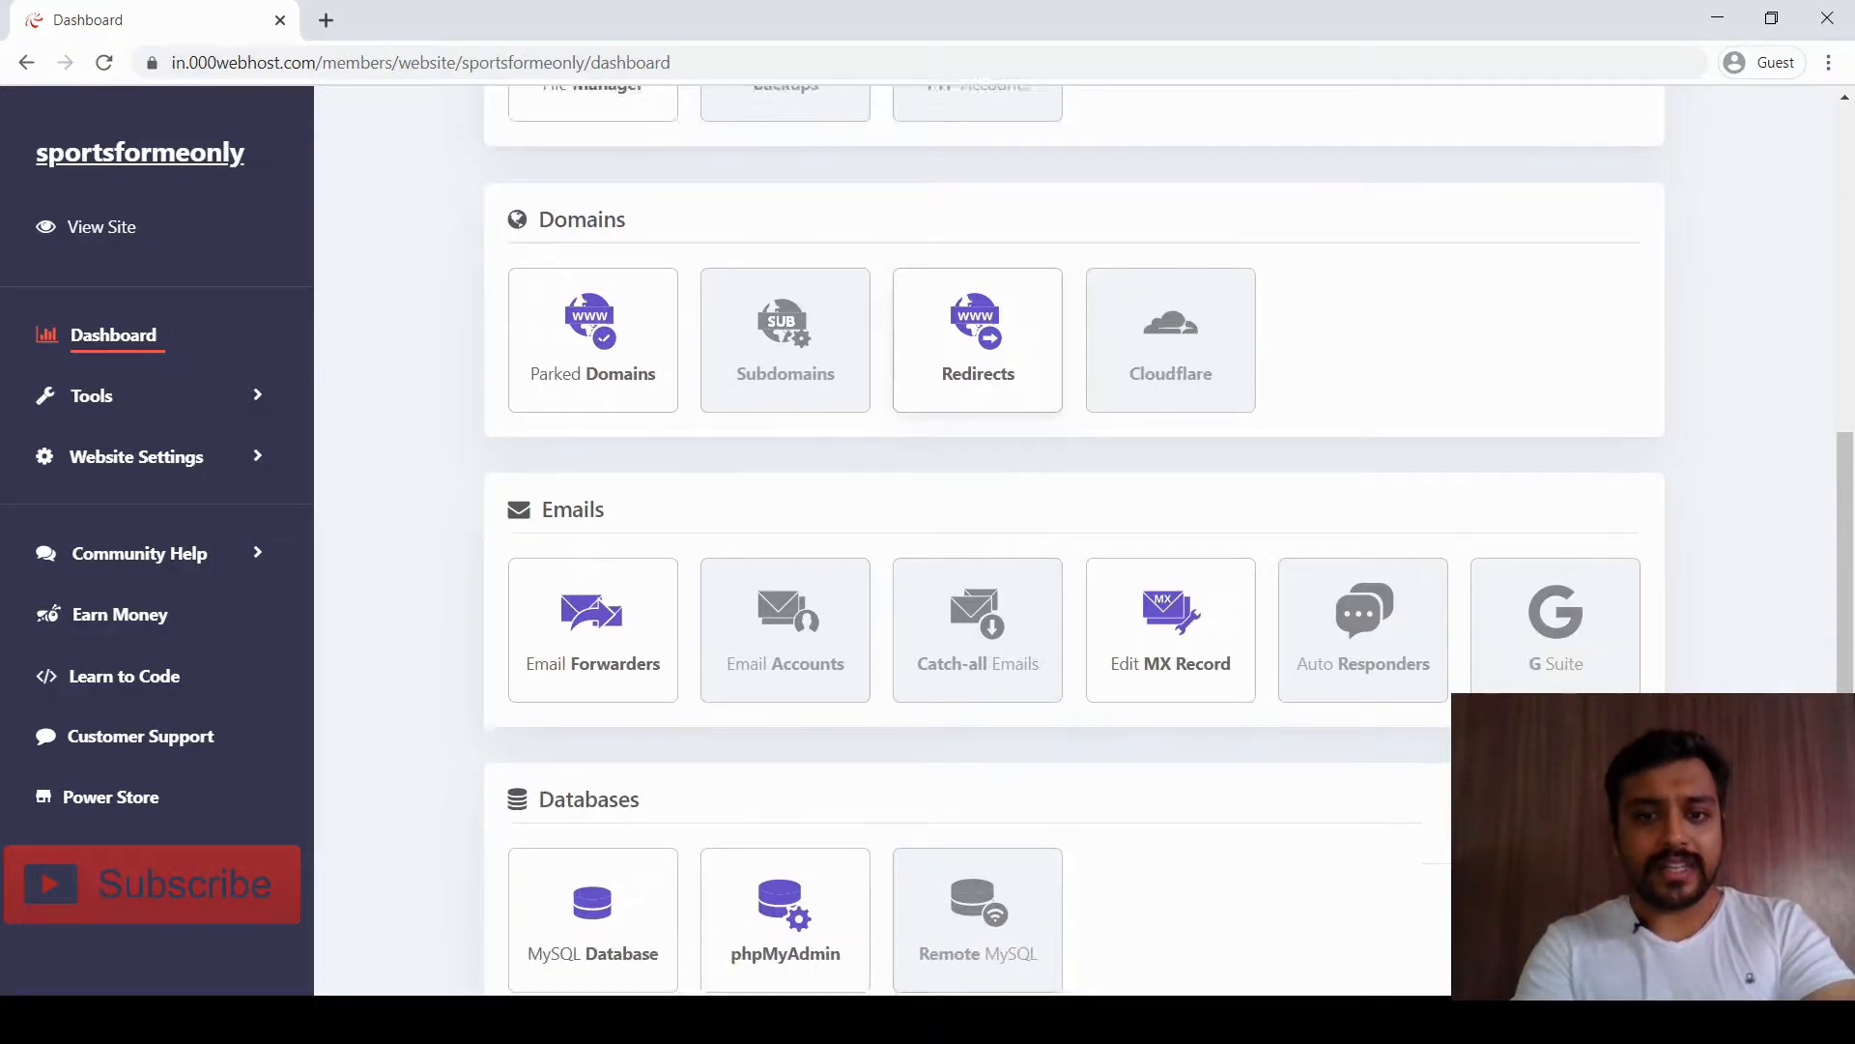
{"action": "scroll", "coordinate": [978, 386], "scroll_direction": "down", "scroll_amount": 2}
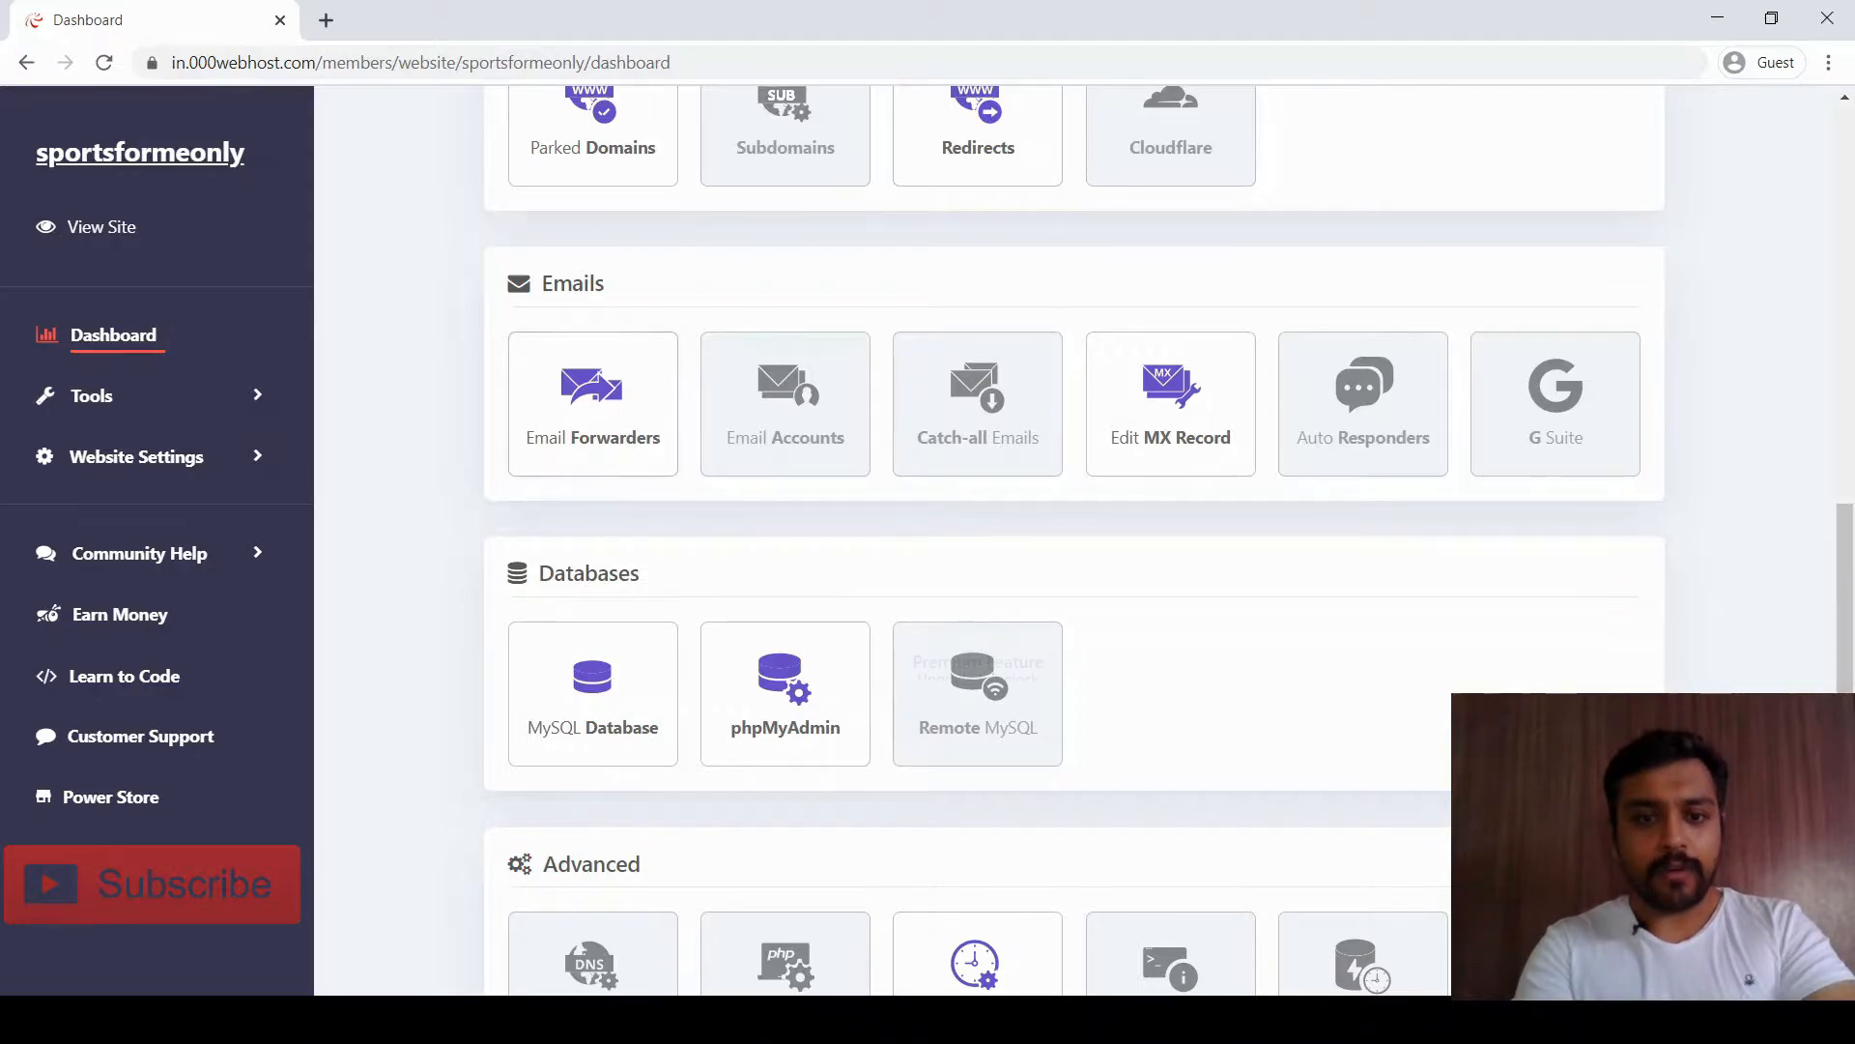
{"action": "scroll", "coordinate": [978, 667], "scroll_direction": "down", "scroll_amount": 3}
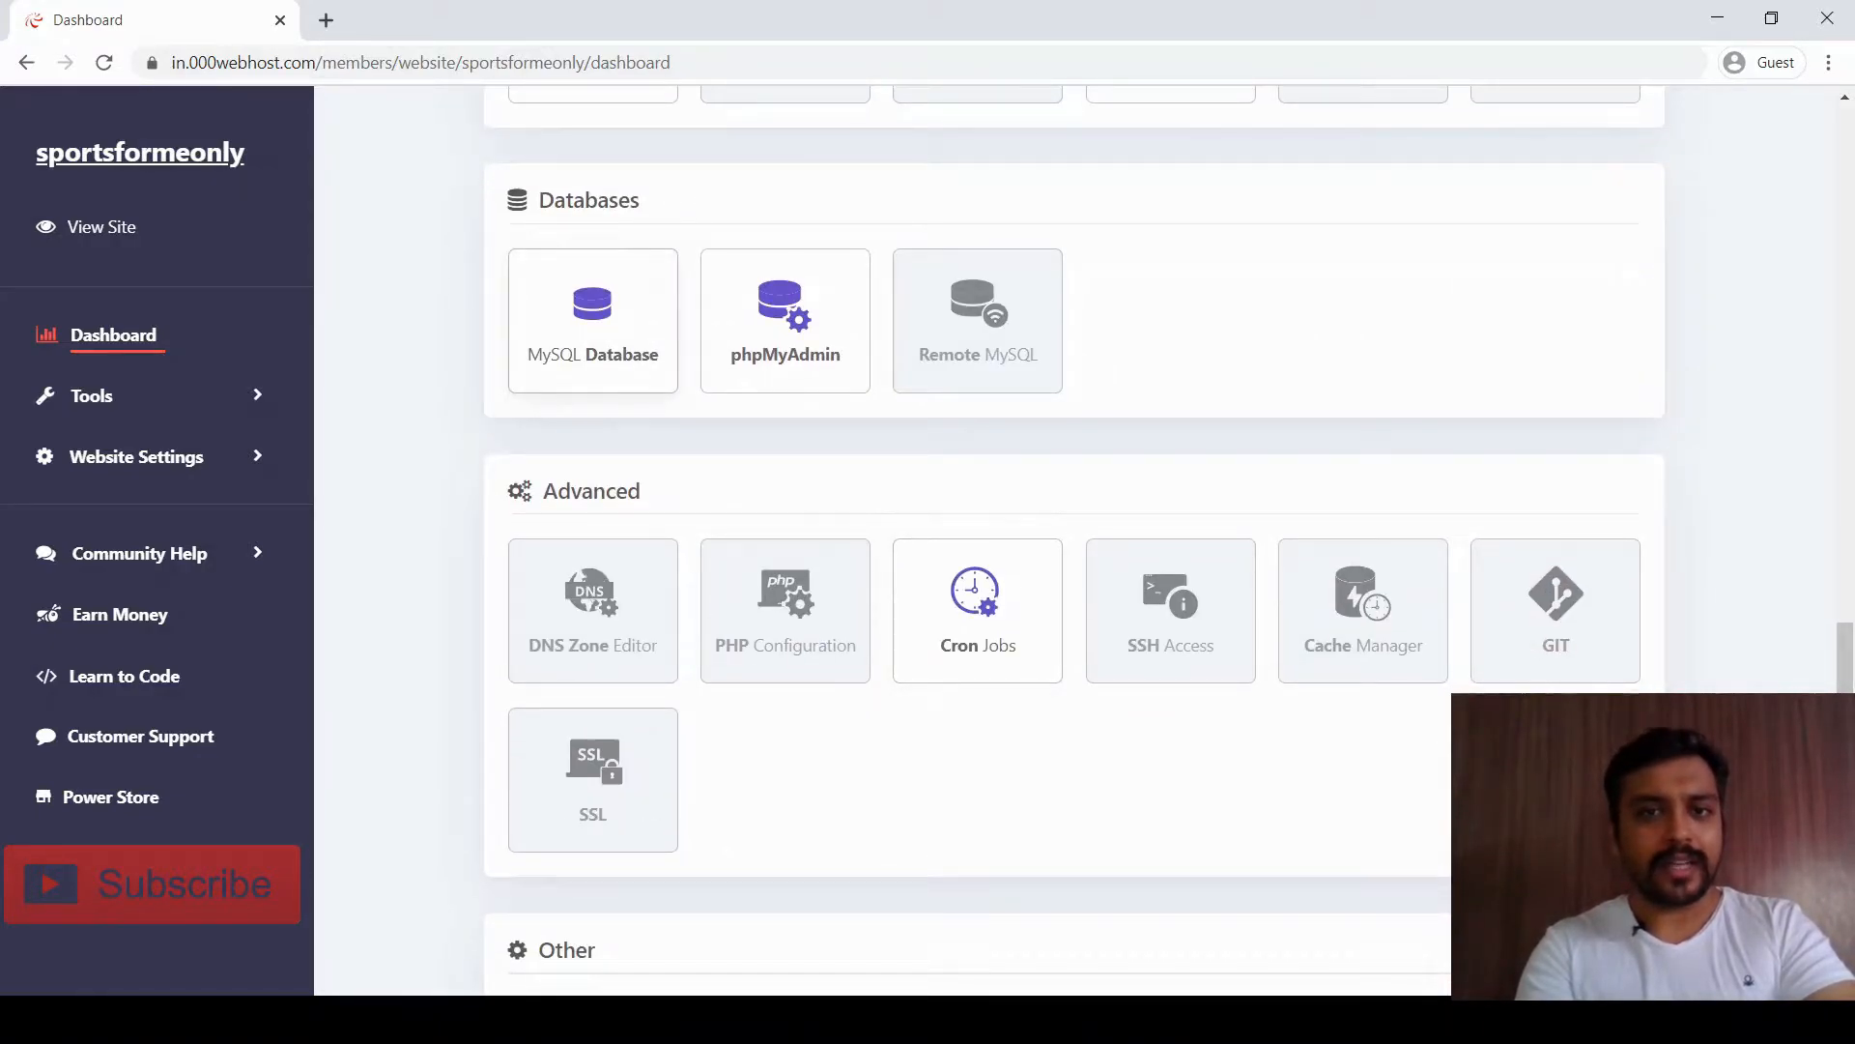
{"action": "scroll", "coordinate": [1074, 541], "scroll_direction": "up", "scroll_amount": 8}
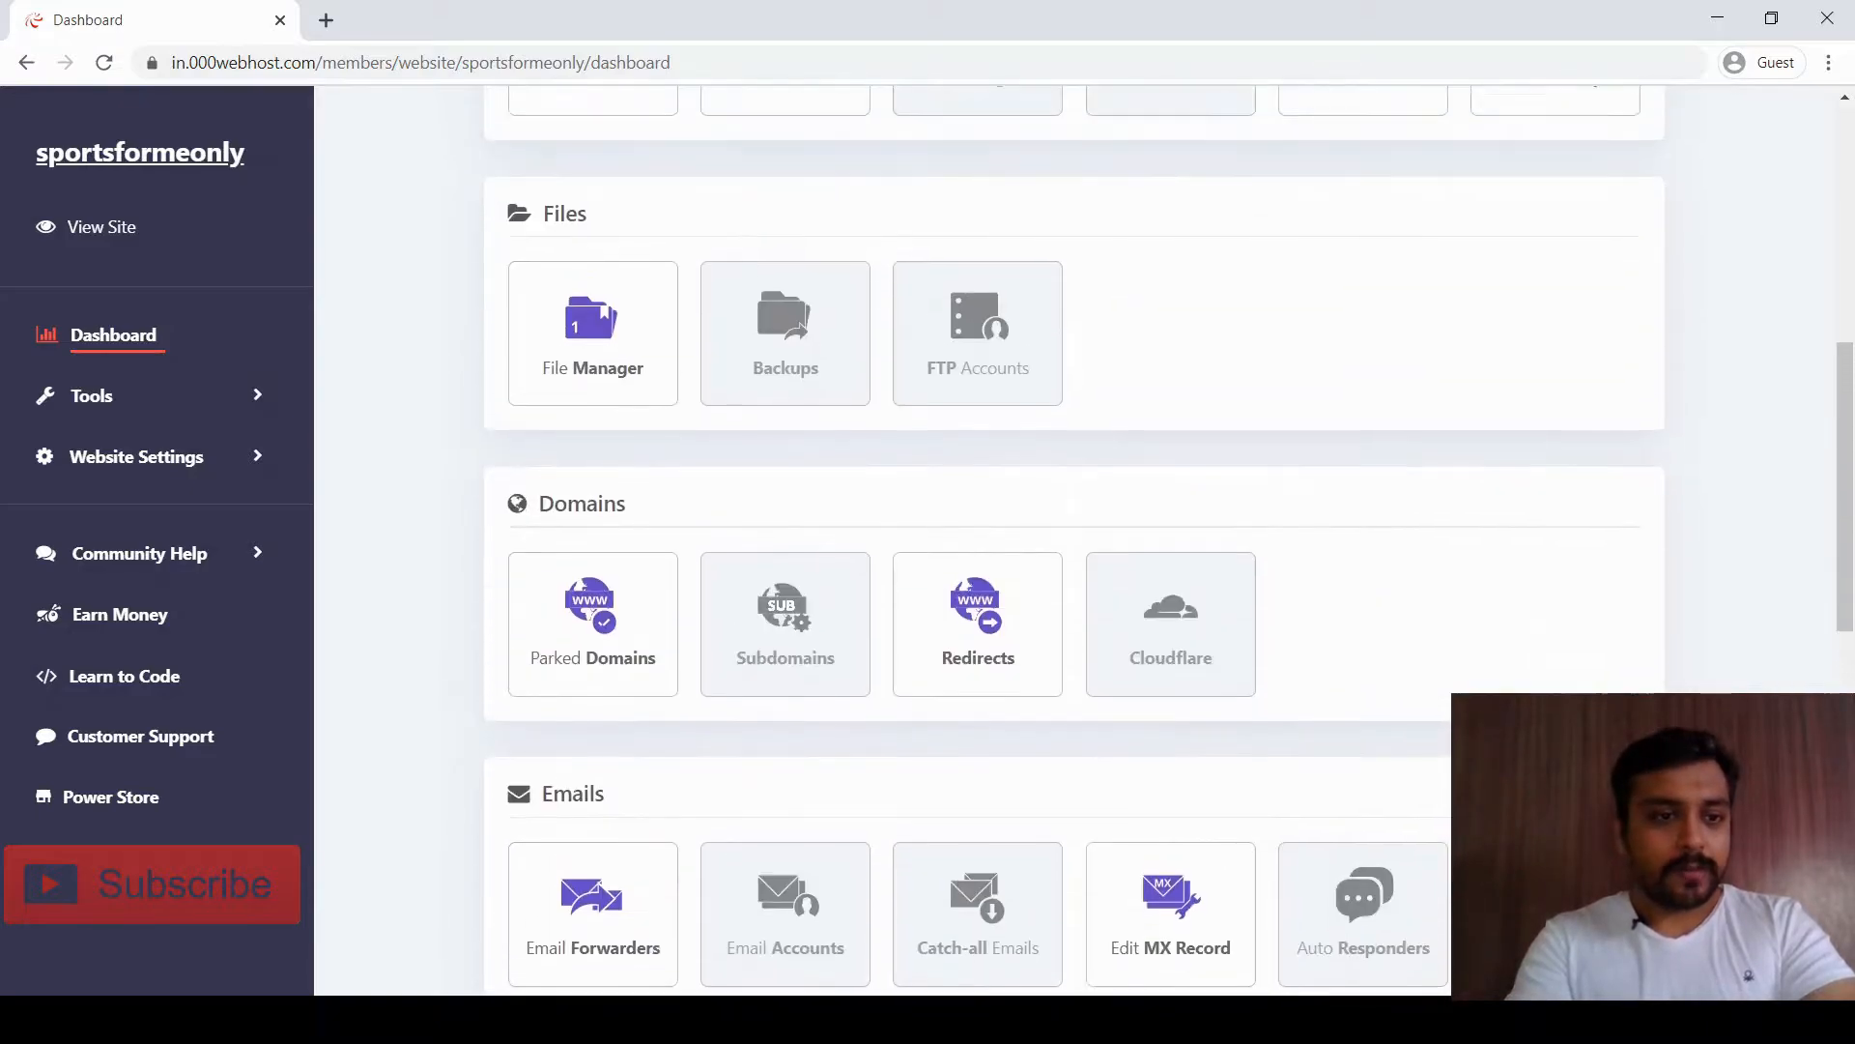
{"action": "left_click", "coordinate": [97, 226]}
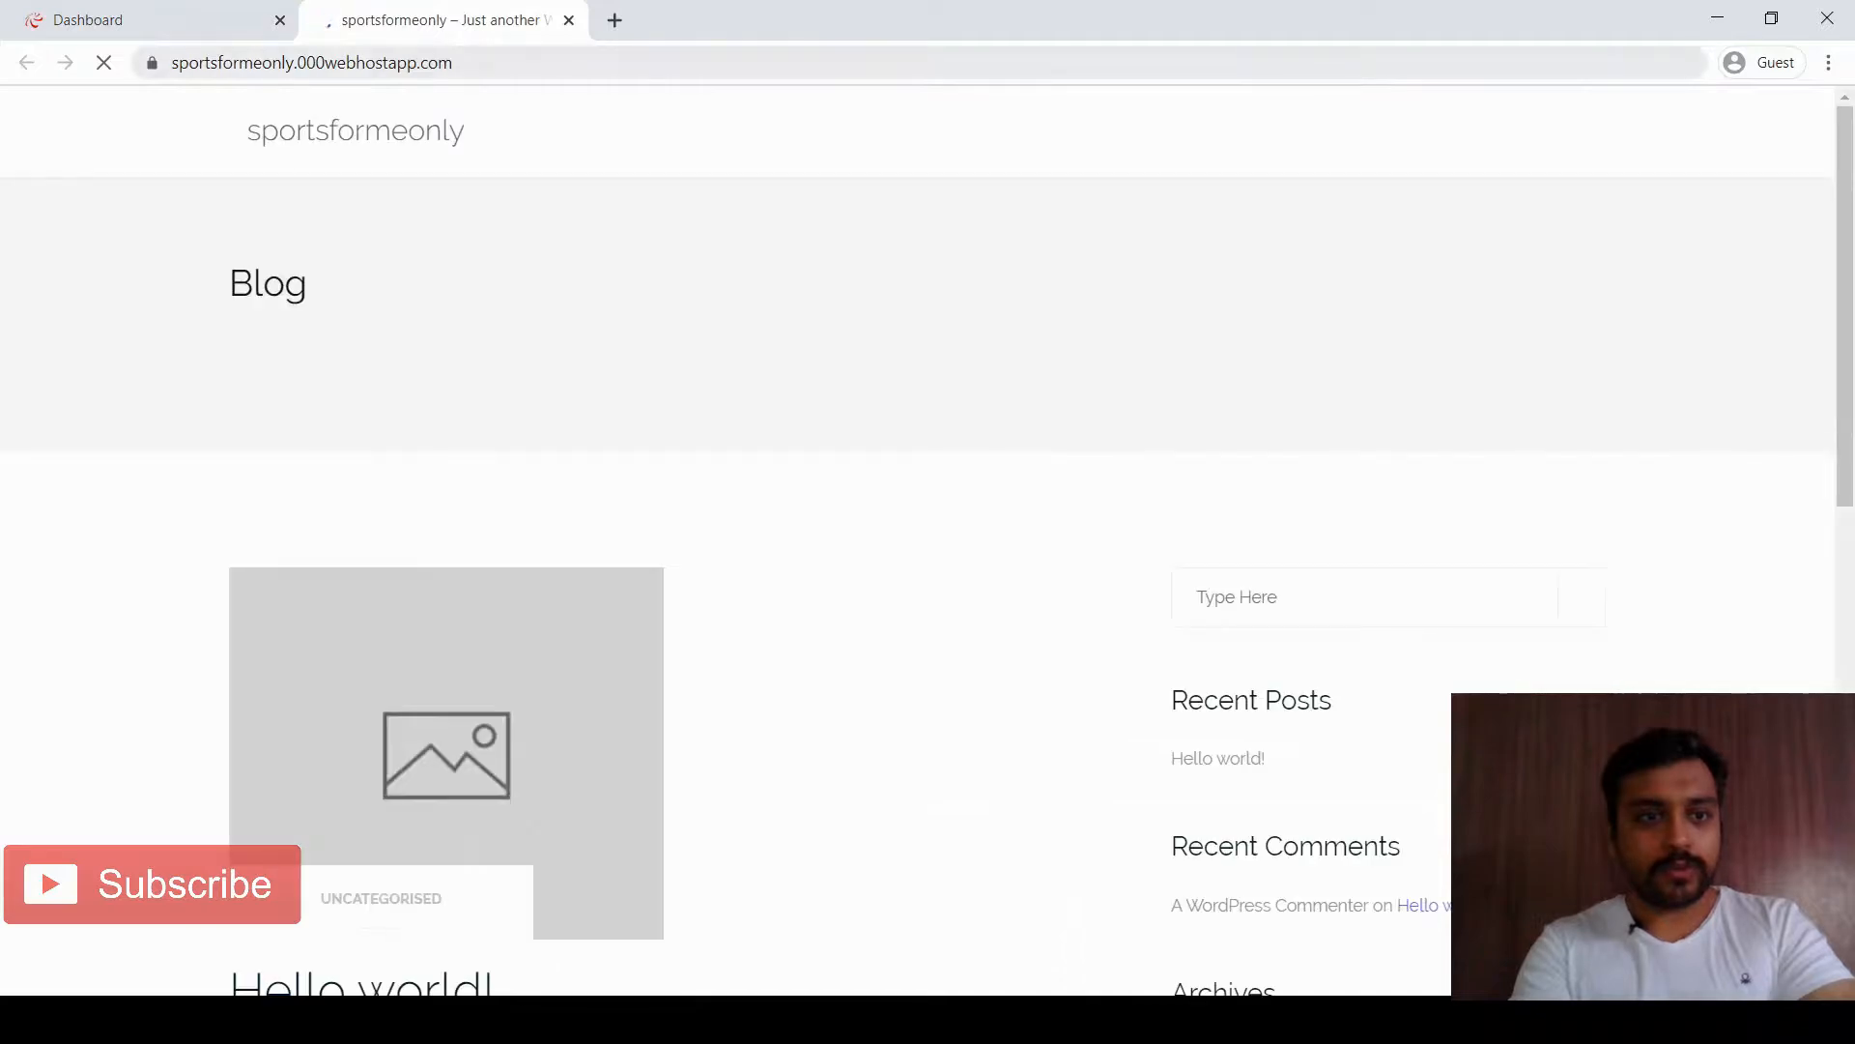
Load the site's login page by appending wp-admin to its URL
{"action": "left_click_drag", "start_coordinate": [172, 63], "coordinate": [454, 63]}
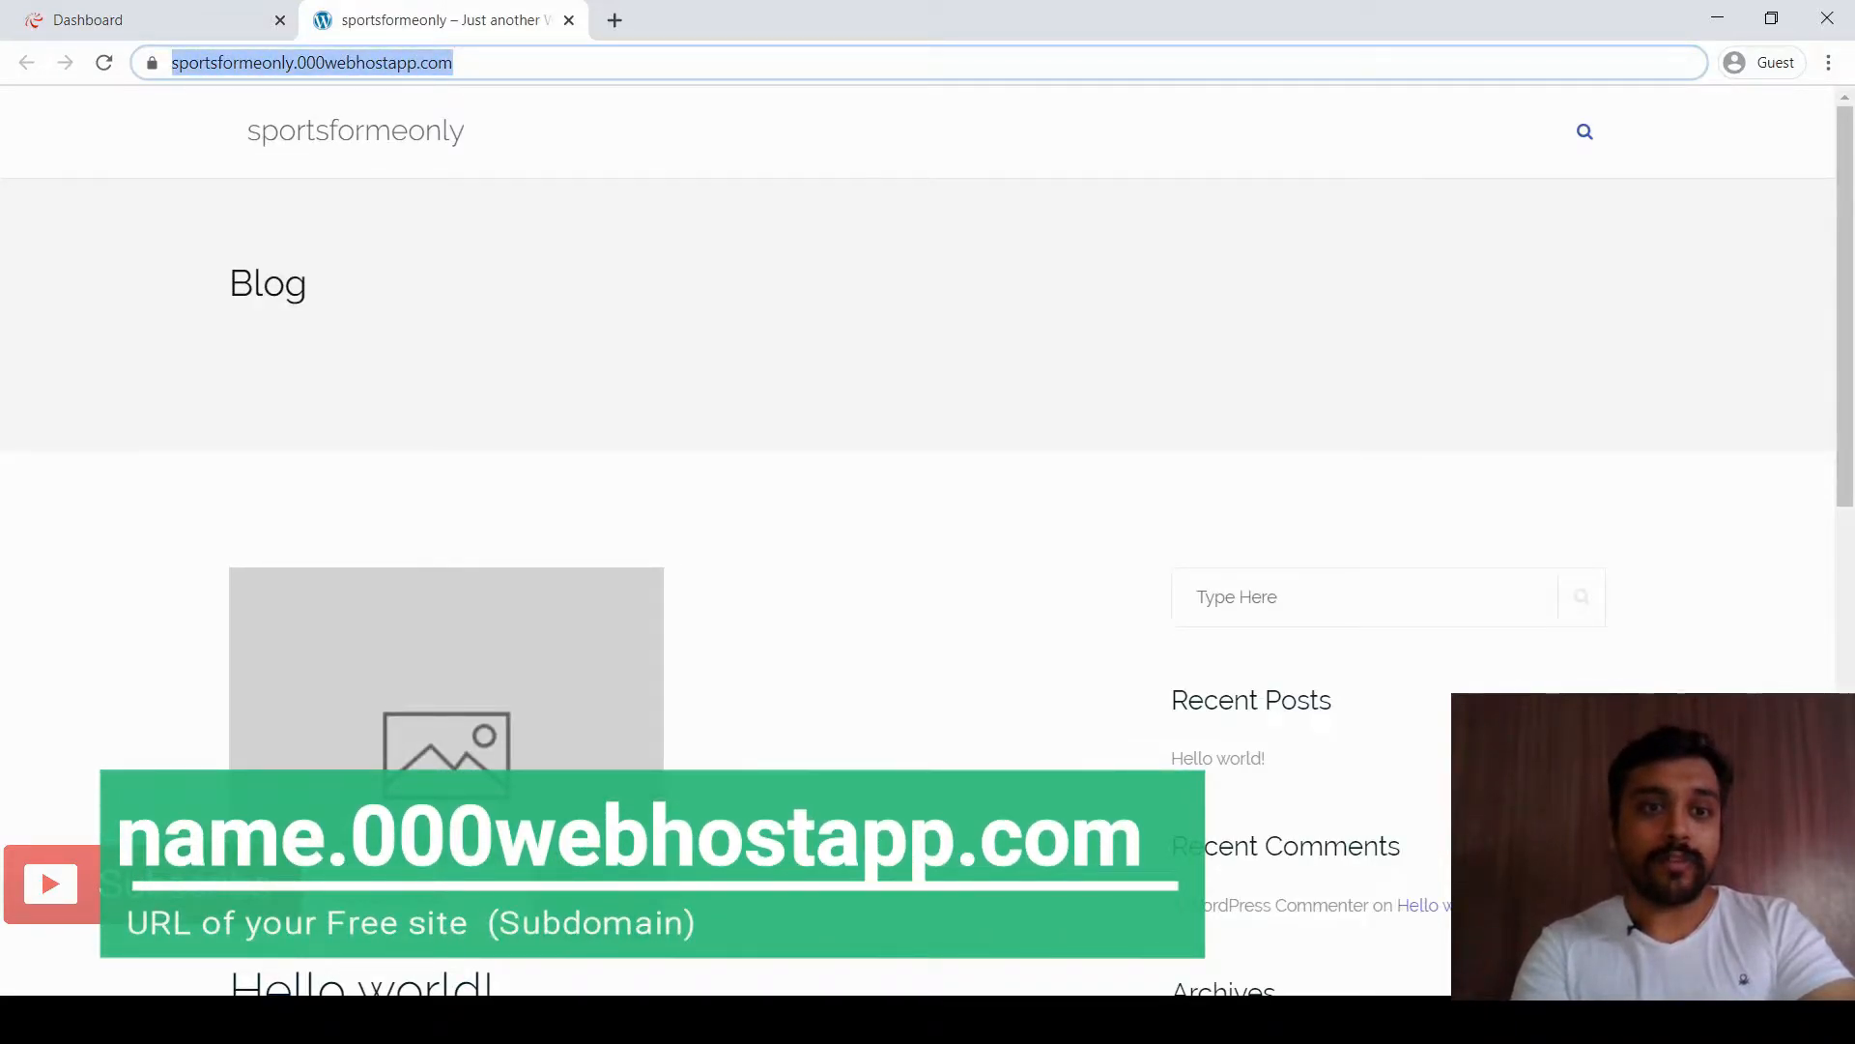
{"action": "left_click", "coordinate": [509, 62]}
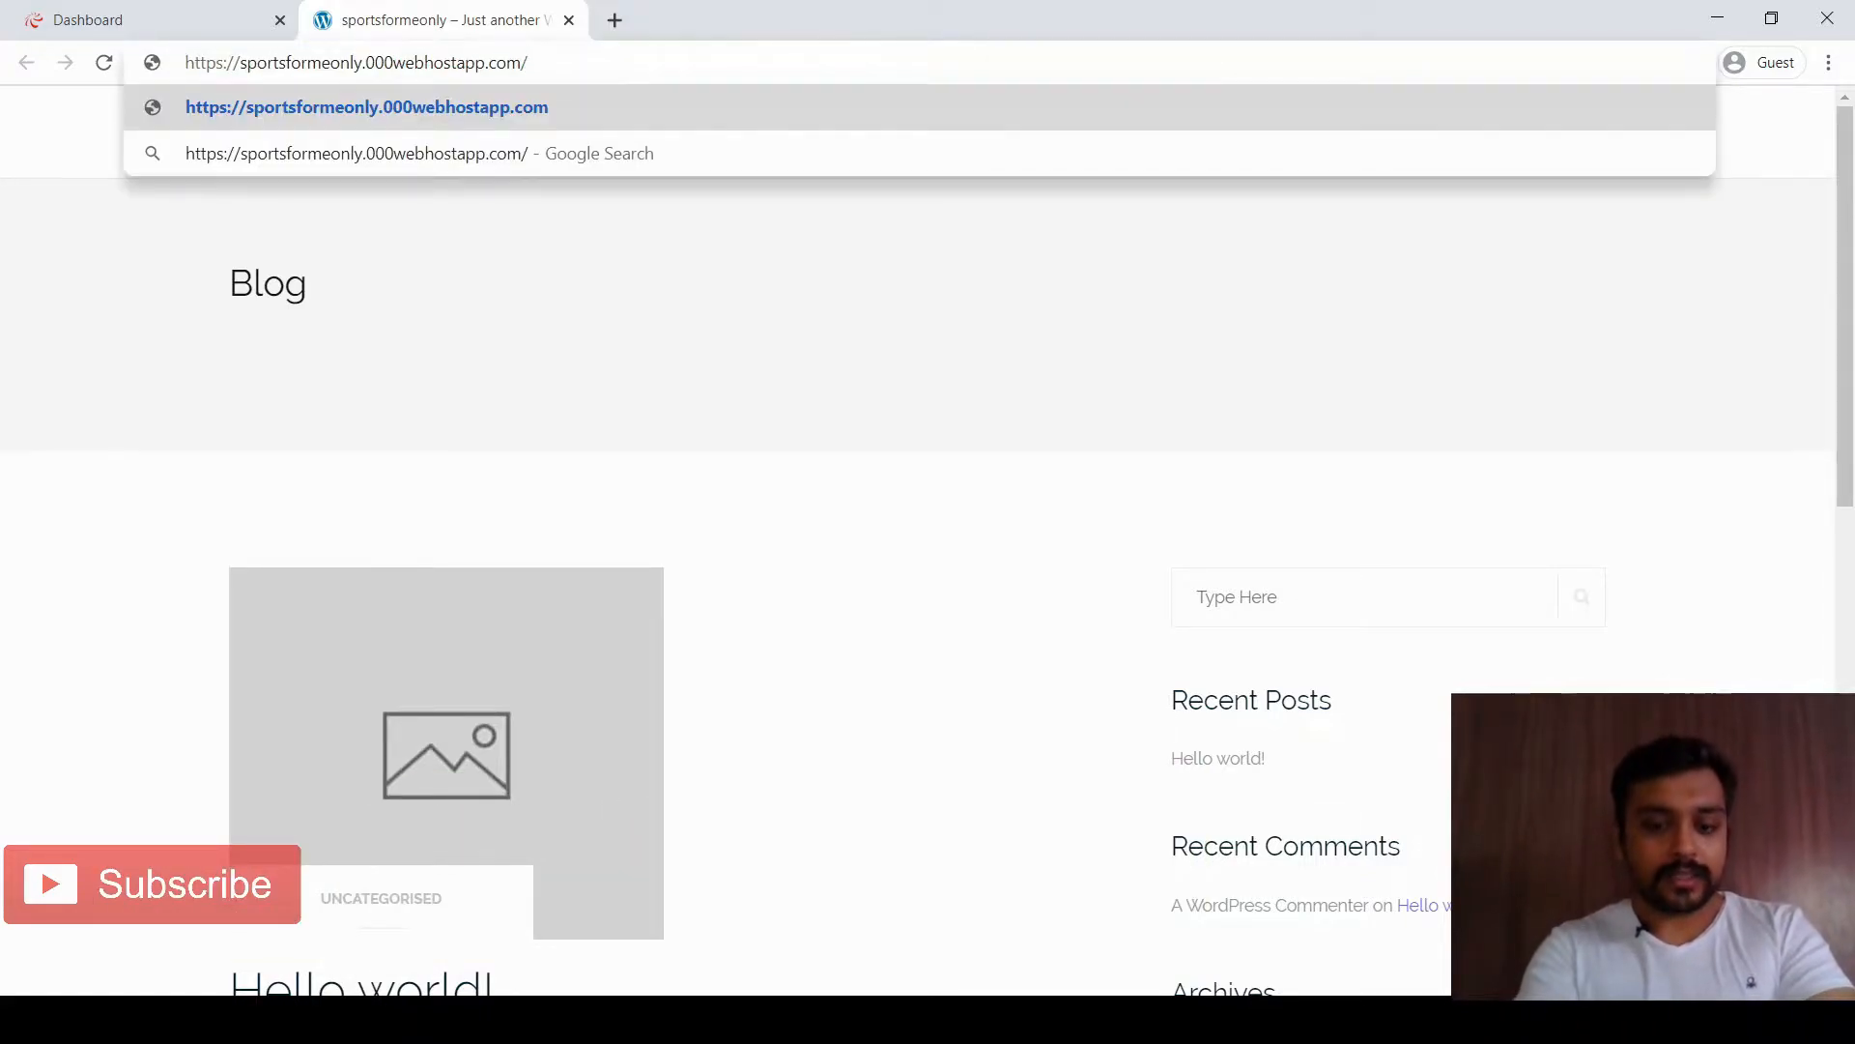
{"action": "type", "text": "wp-admin"}
{"action": "key", "text": "Return"}
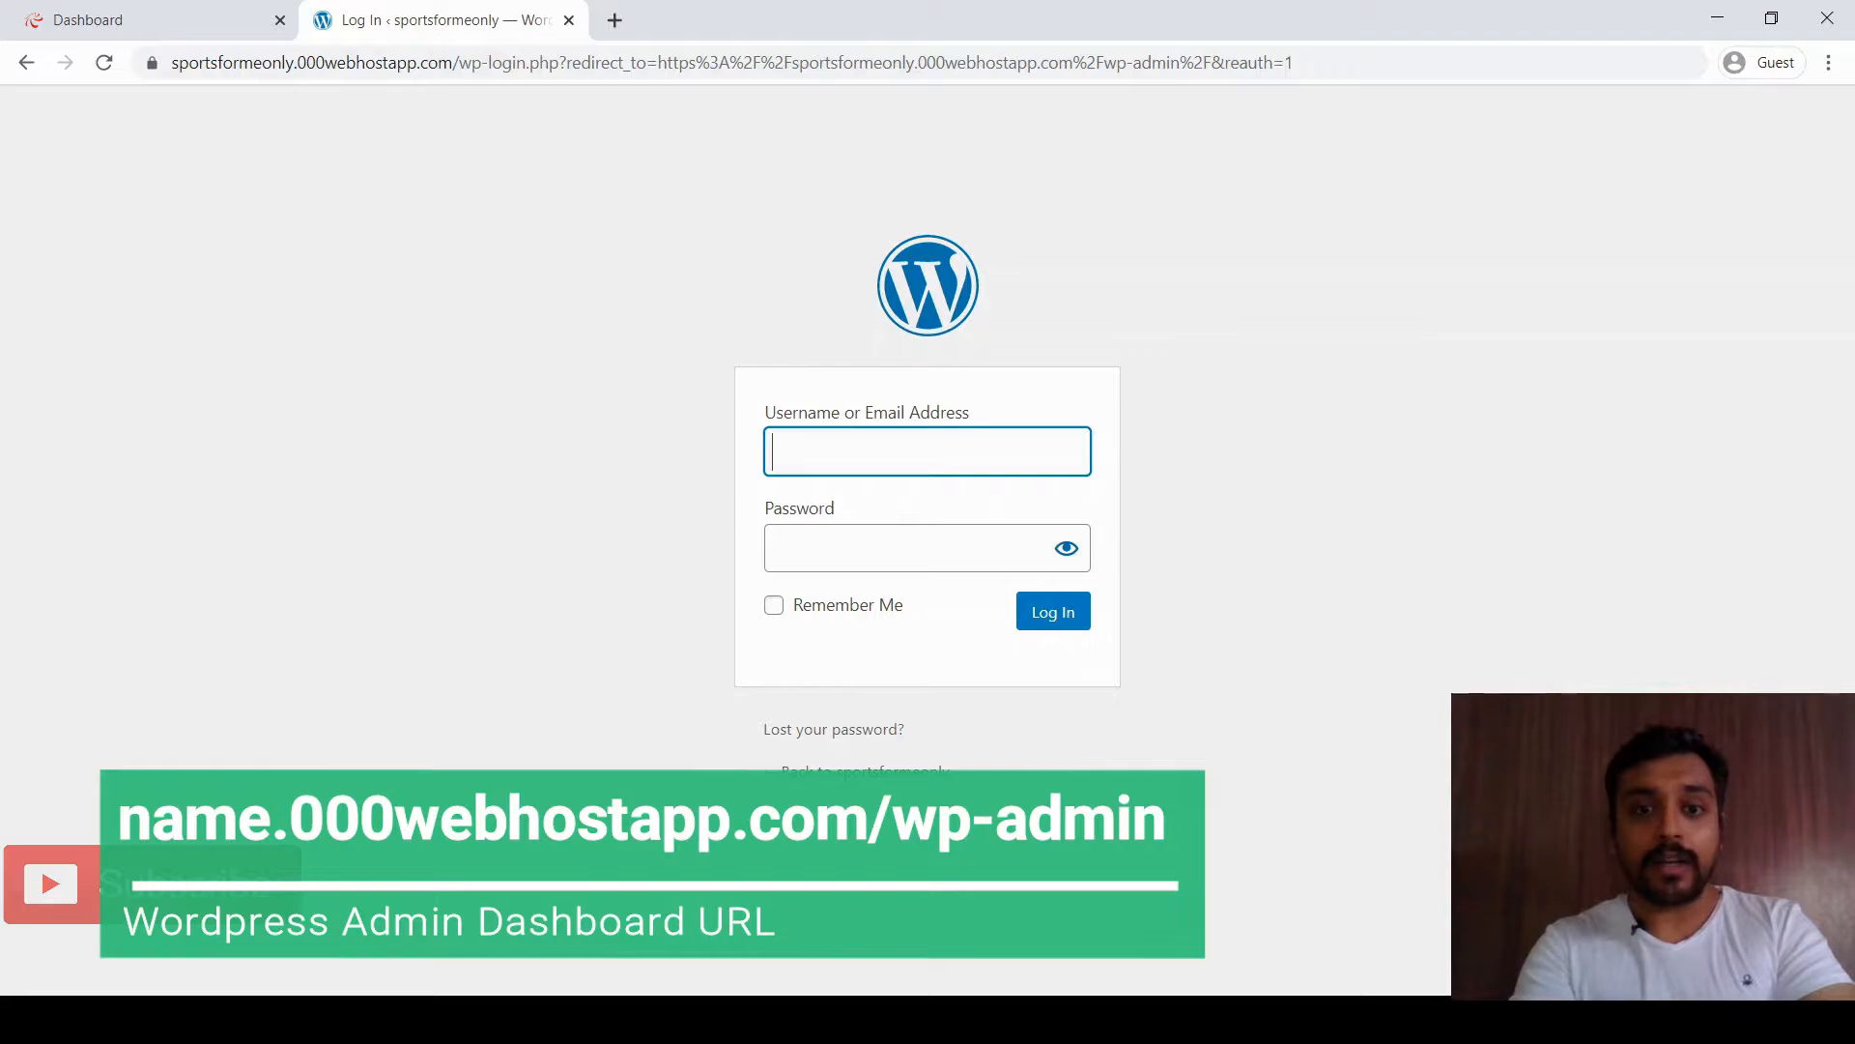
Log in with username admin and the account password
{"action": "type", "text": "admin"}
{"action": "key", "text": "Tab"}
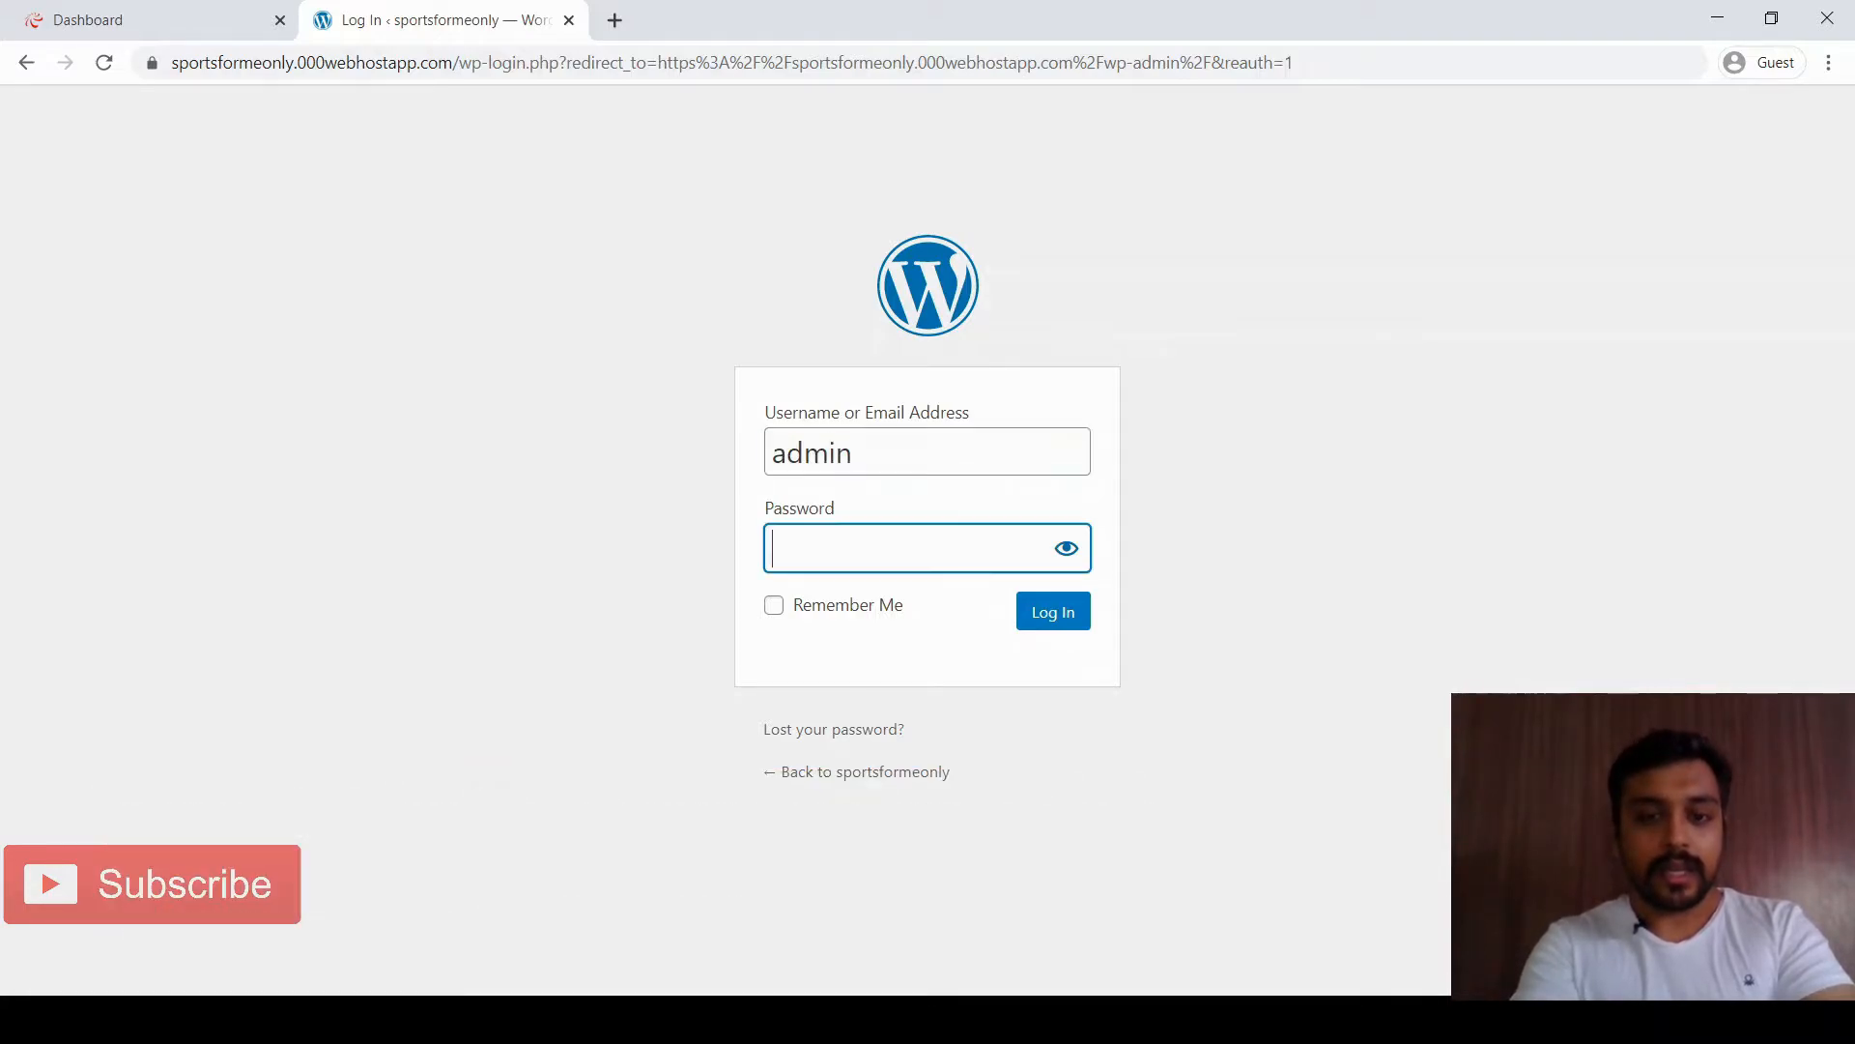
{"action": "type", "text": "a"}
{"action": "type", "text": "••••••"}
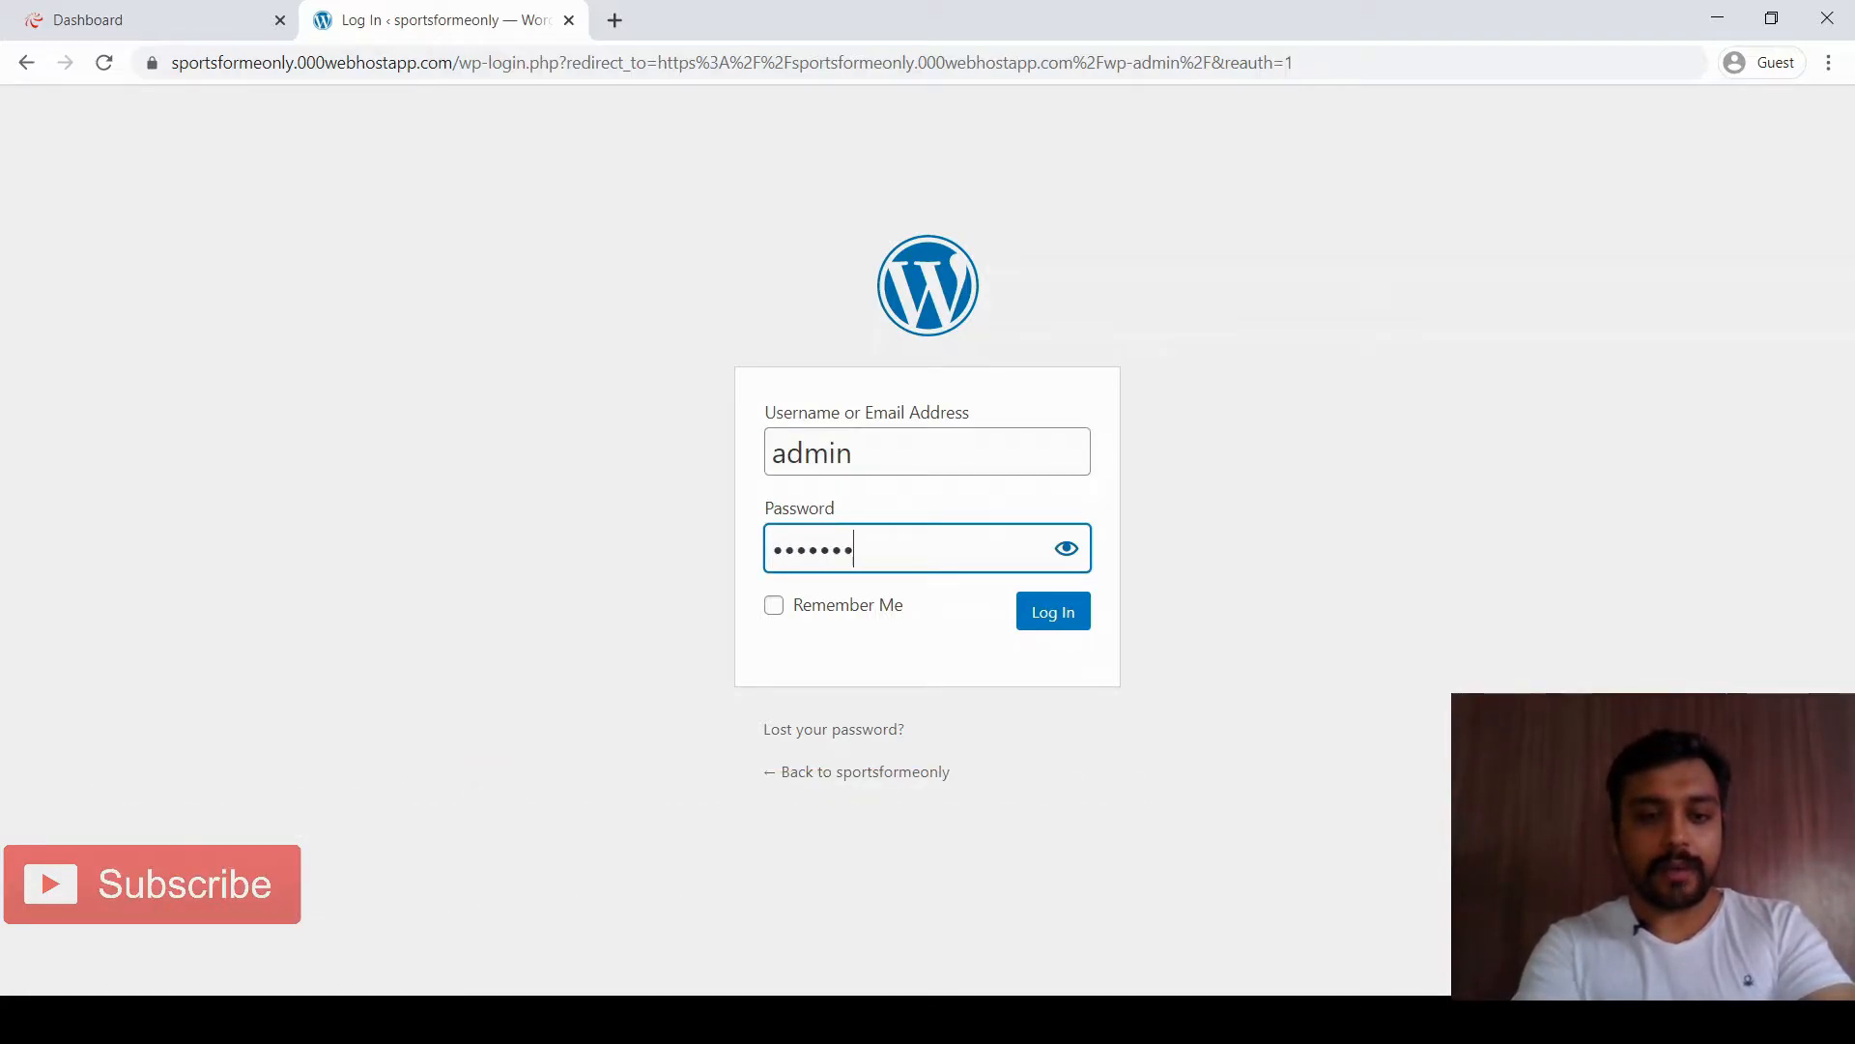
{"action": "type", "text": "•"}
{"action": "key", "text": "Return"}
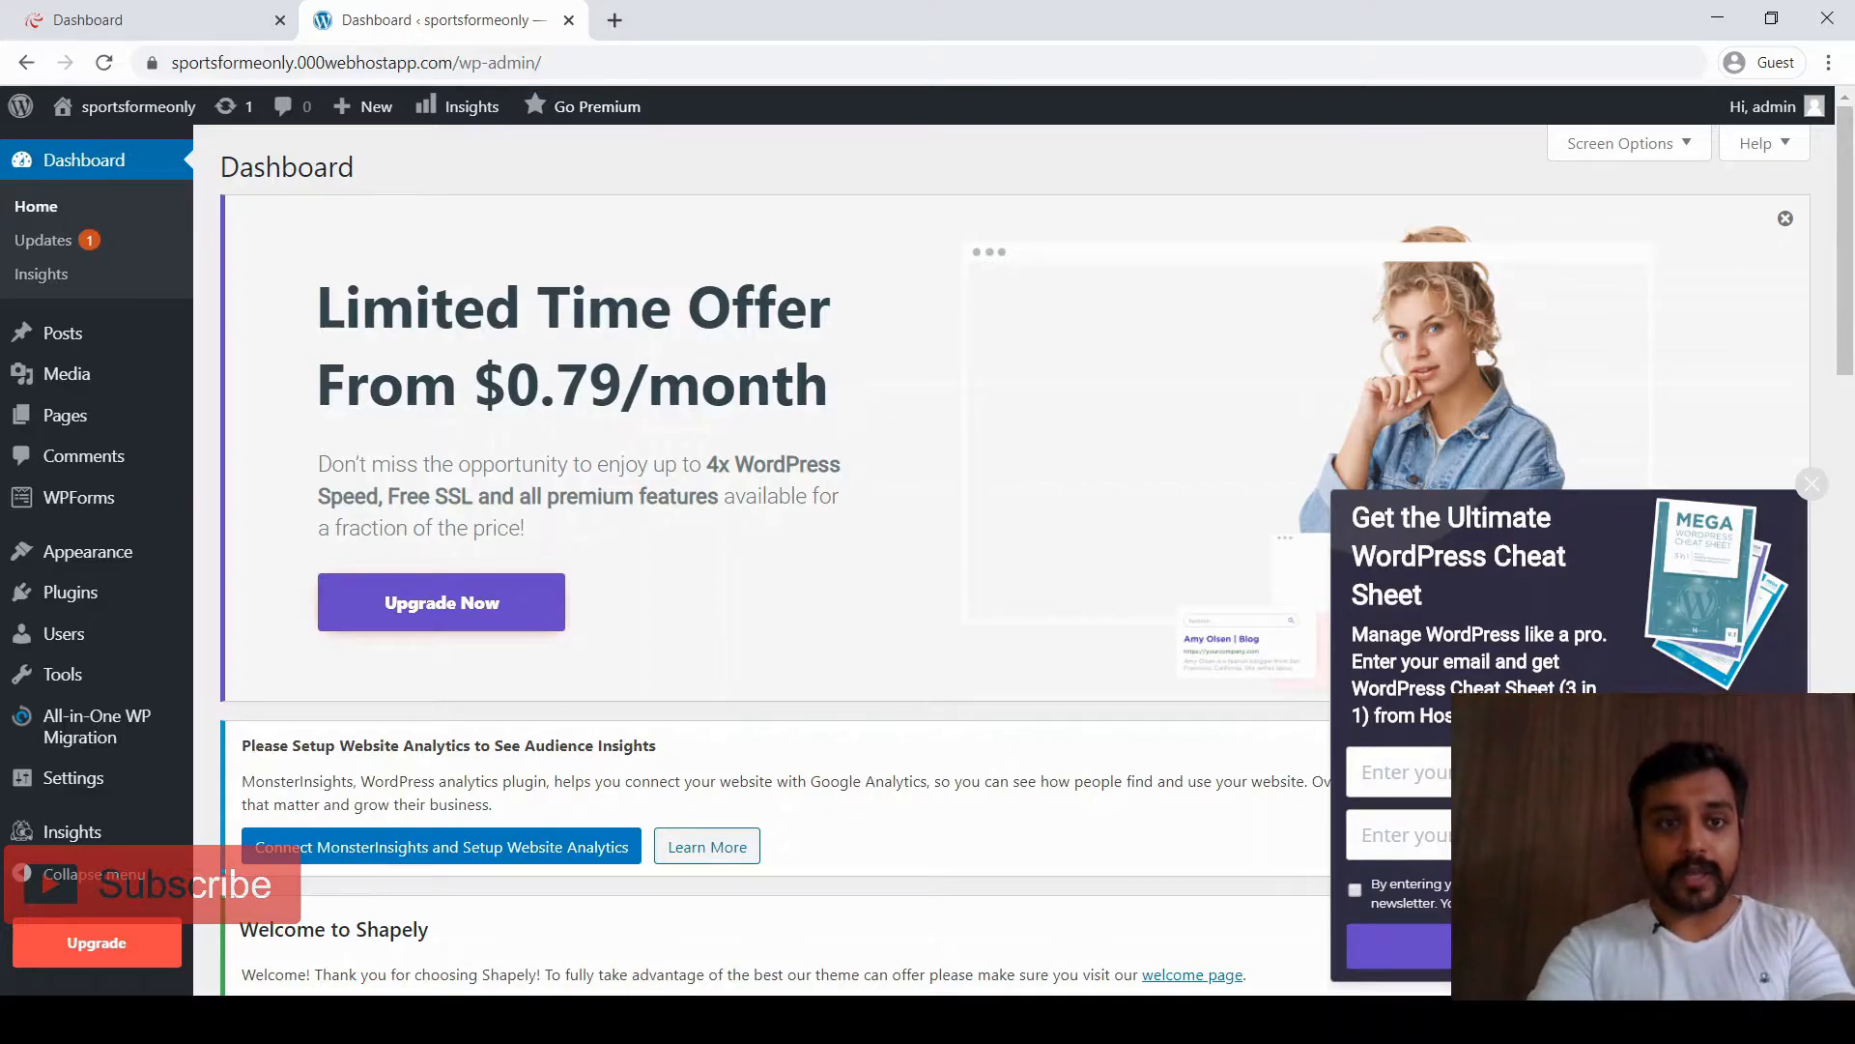
Close the WordPress admin tab and open sportsformeonly's Website Settings from the main menu
{"action": "left_click", "coordinate": [568, 20]}
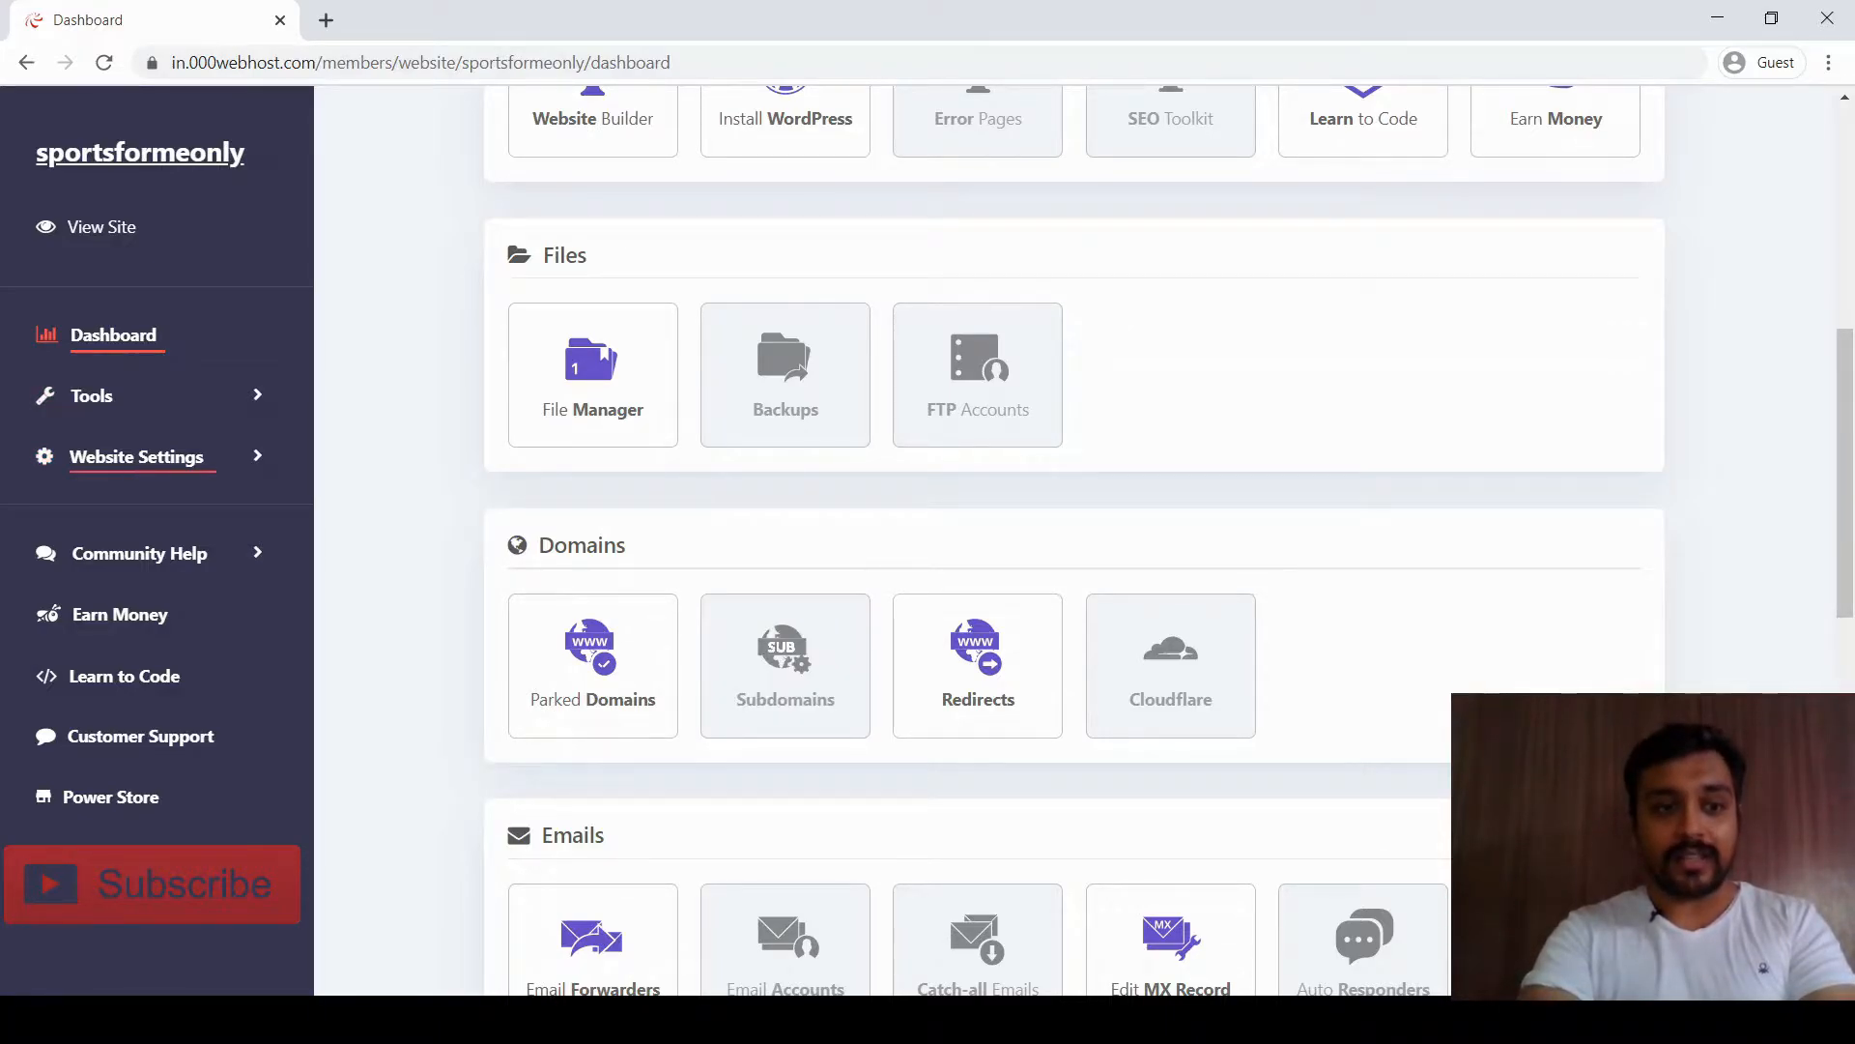
{"action": "left_click", "coordinate": [92, 395]}
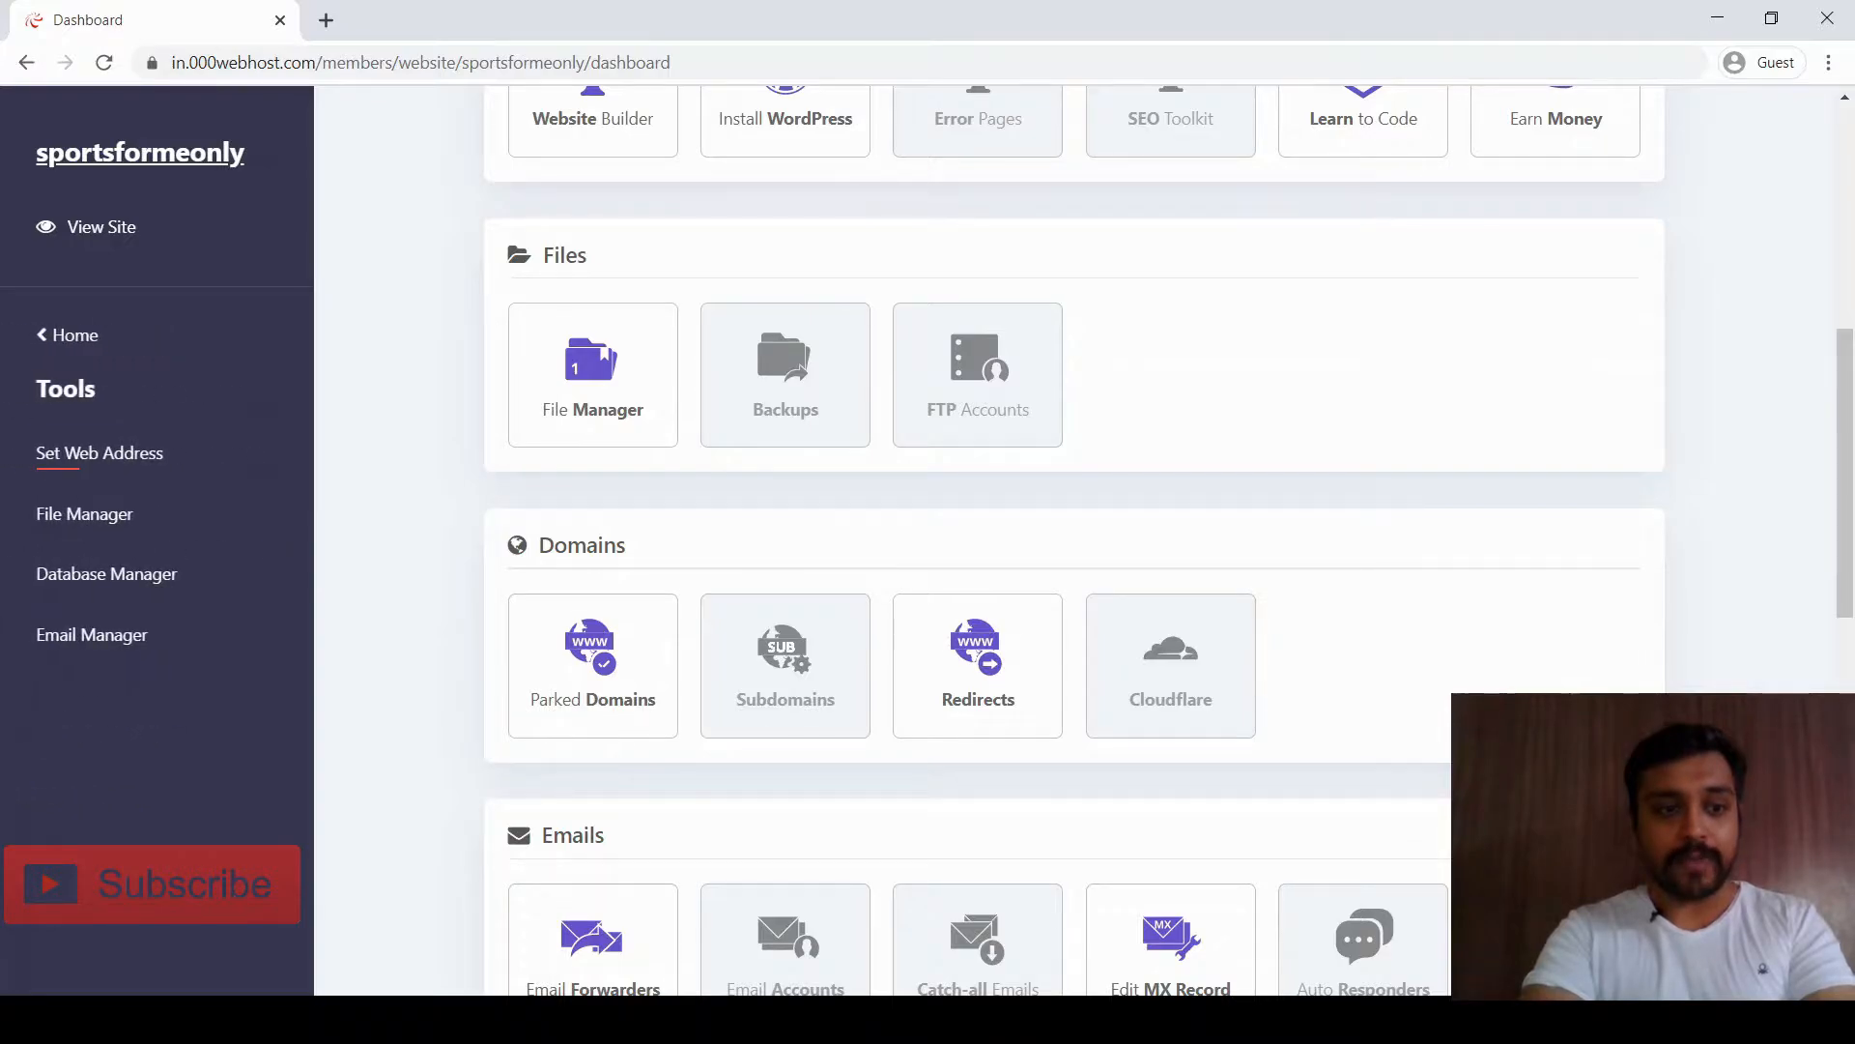
{"action": "left_click", "coordinate": [67, 334]}
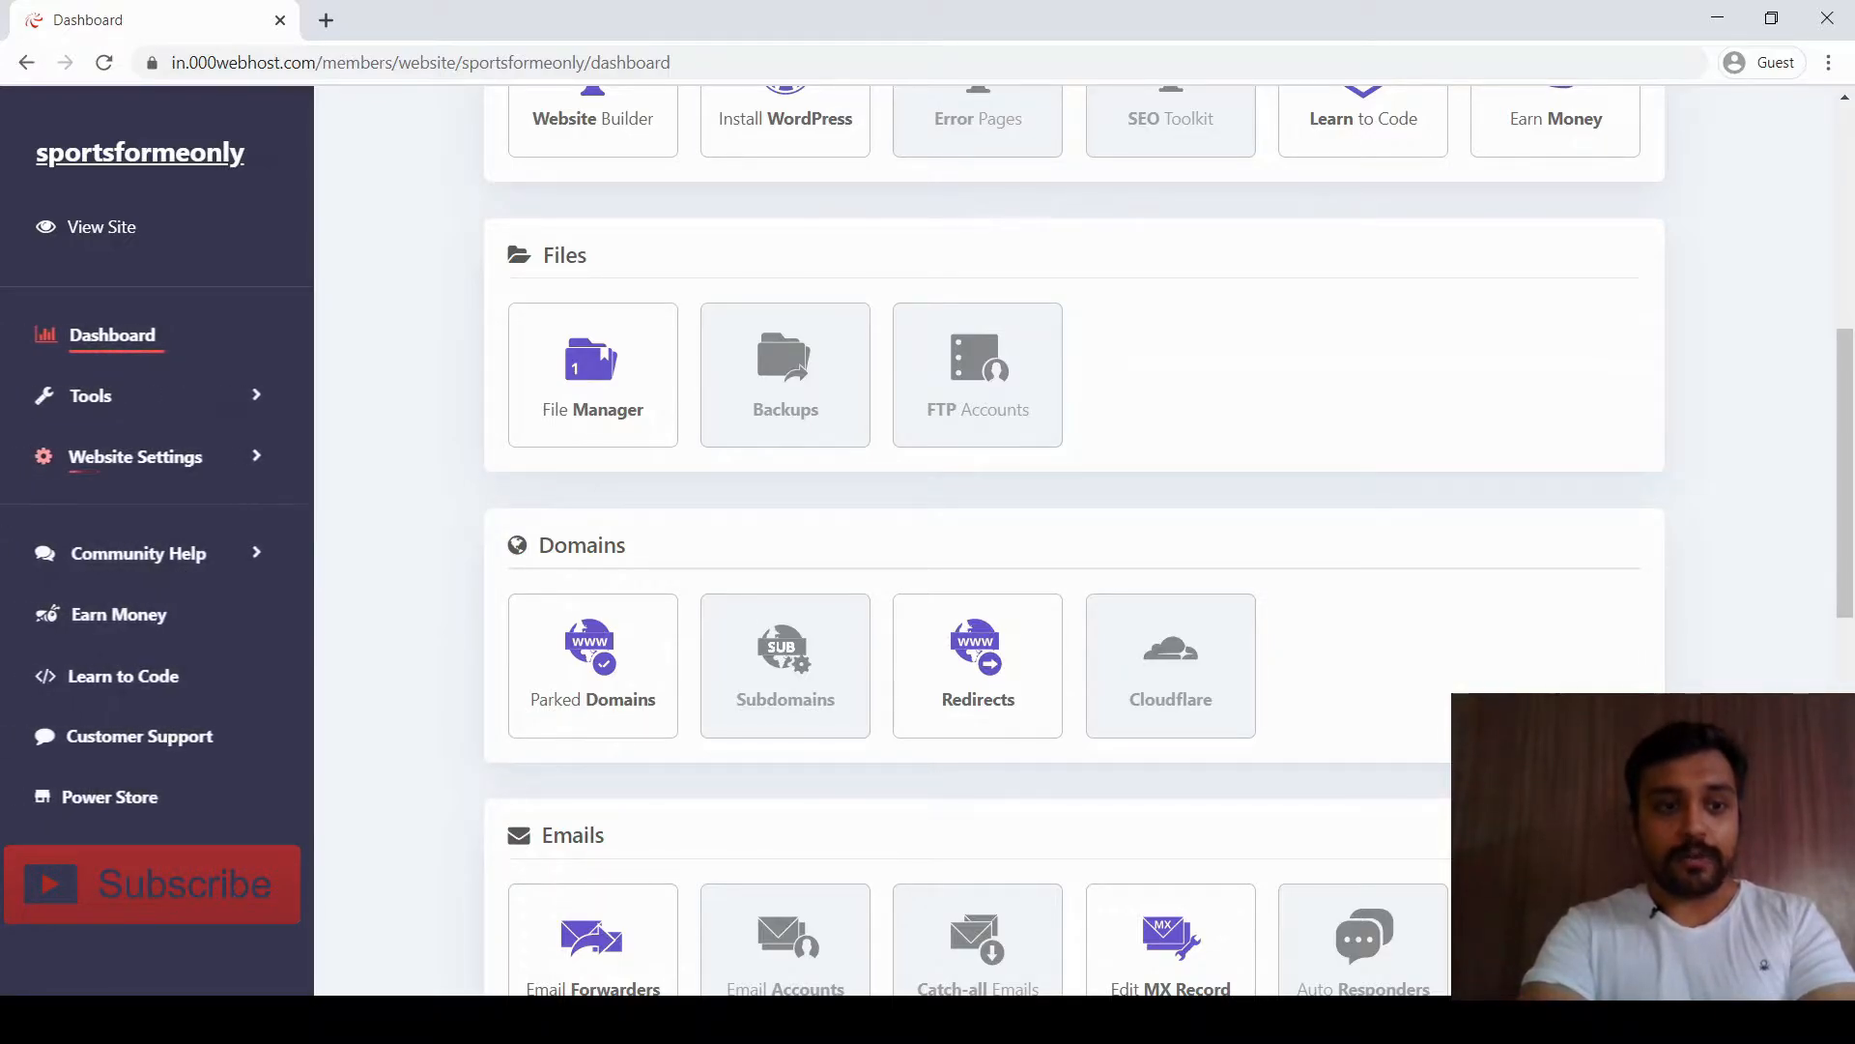
{"action": "left_click", "coordinate": [137, 456]}
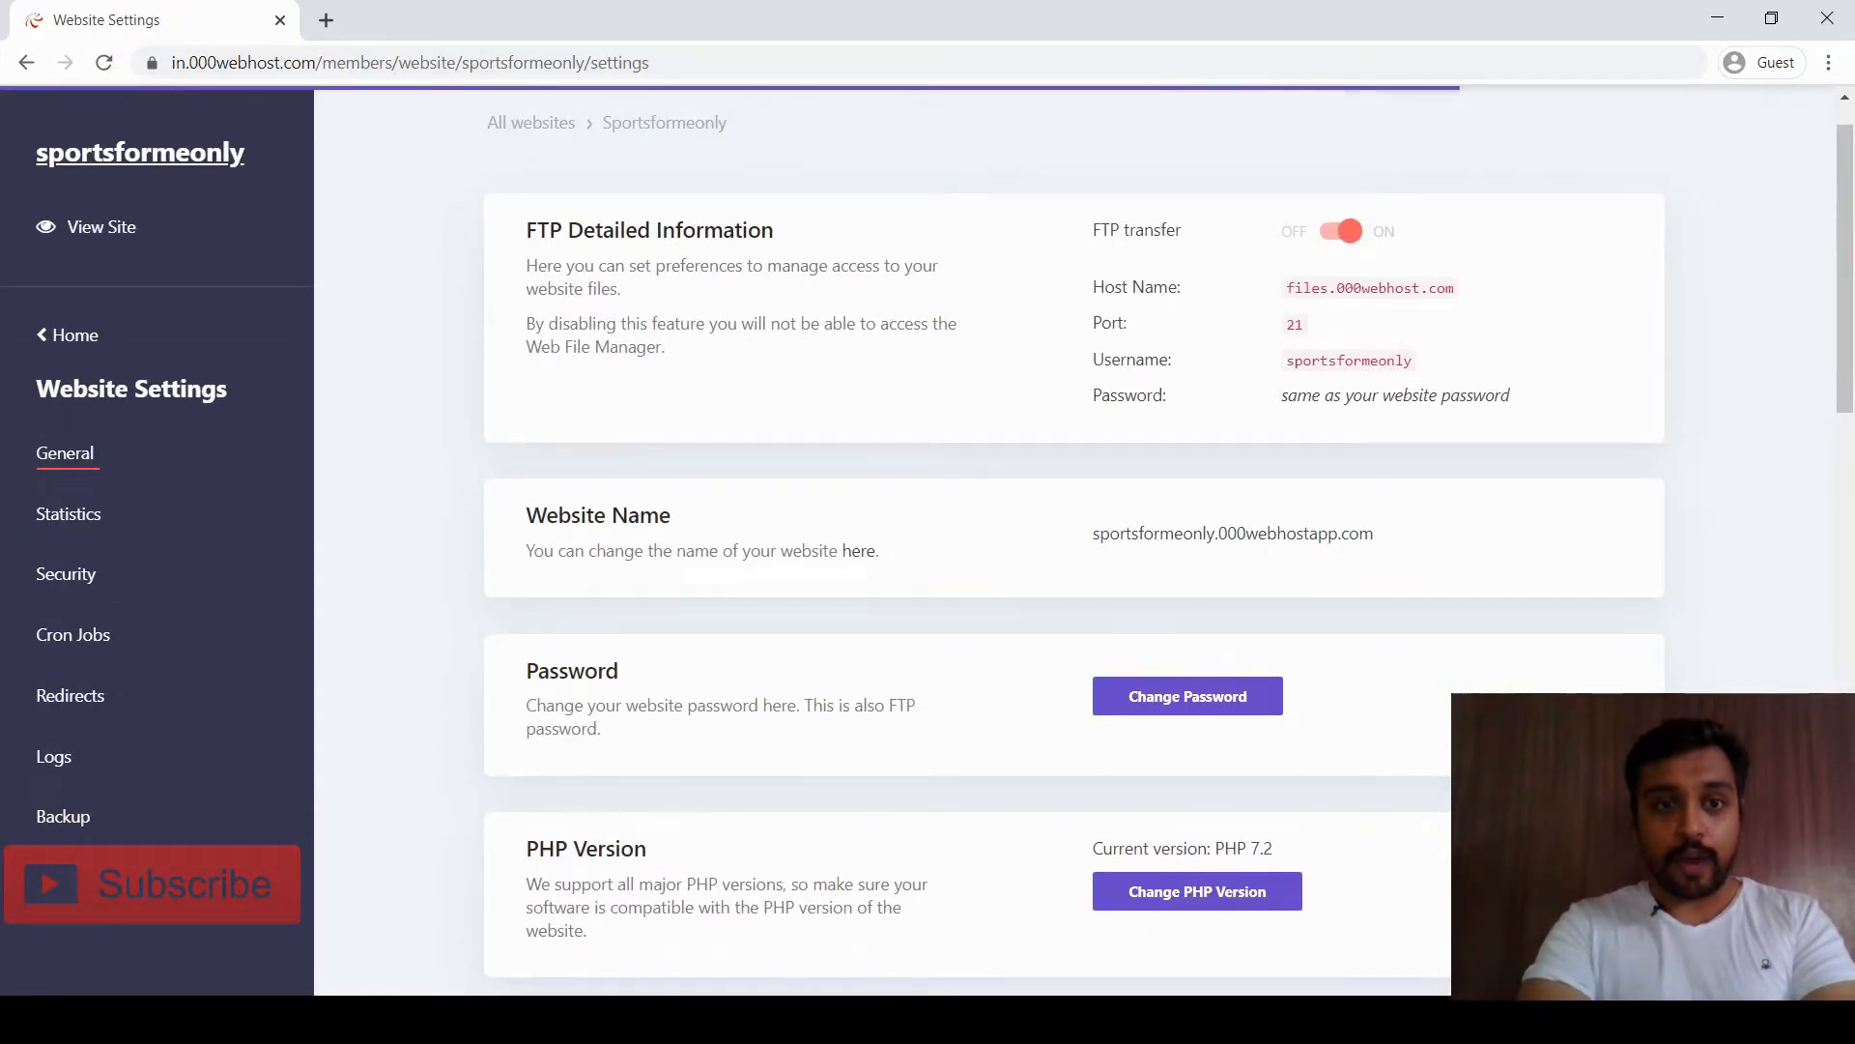
Scroll through the General settings down to the troubleshooting, reset and deletion options
{"action": "scroll", "coordinate": [1073, 541], "scroll_direction": "down", "scroll_amount": 2}
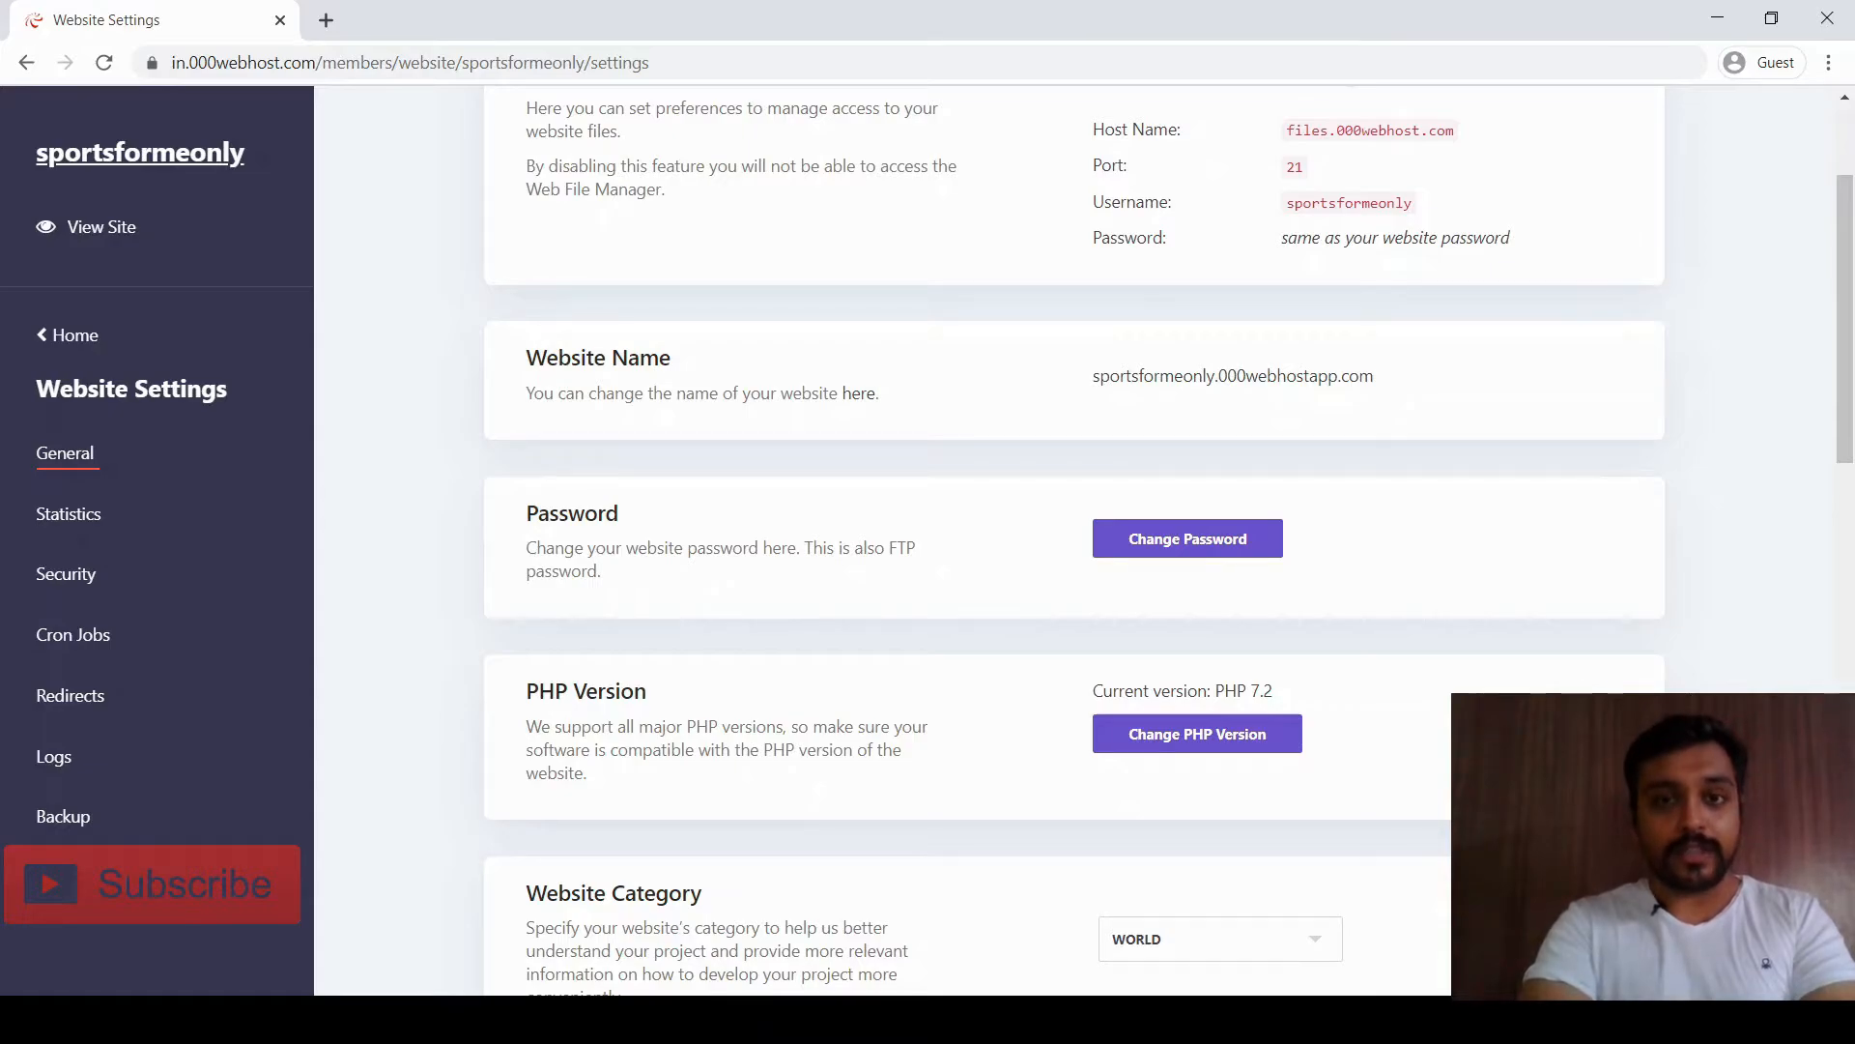
{"action": "scroll", "coordinate": [1073, 541], "scroll_direction": "down", "scroll_amount": 1}
{"action": "scroll", "coordinate": [1073, 541], "scroll_direction": "down", "scroll_amount": 2}
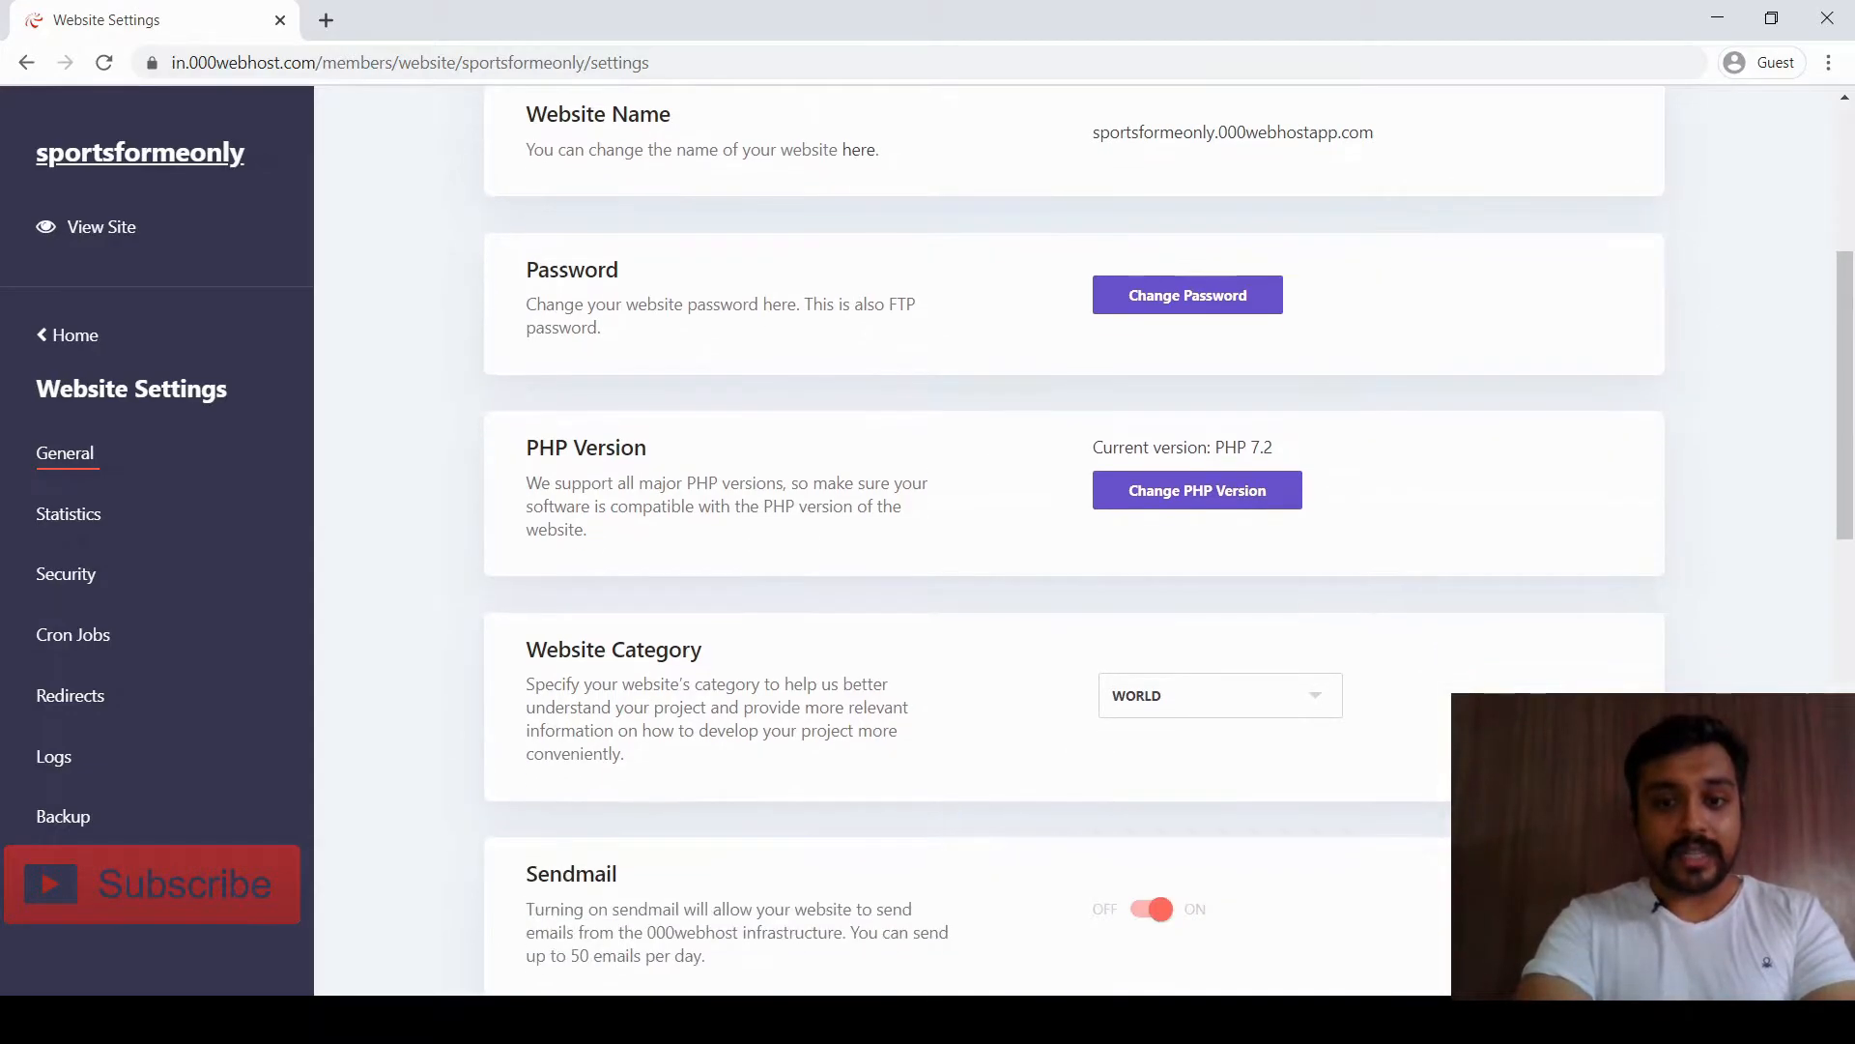
{"action": "scroll", "coordinate": [1073, 542], "scroll_direction": "down", "scroll_amount": 1}
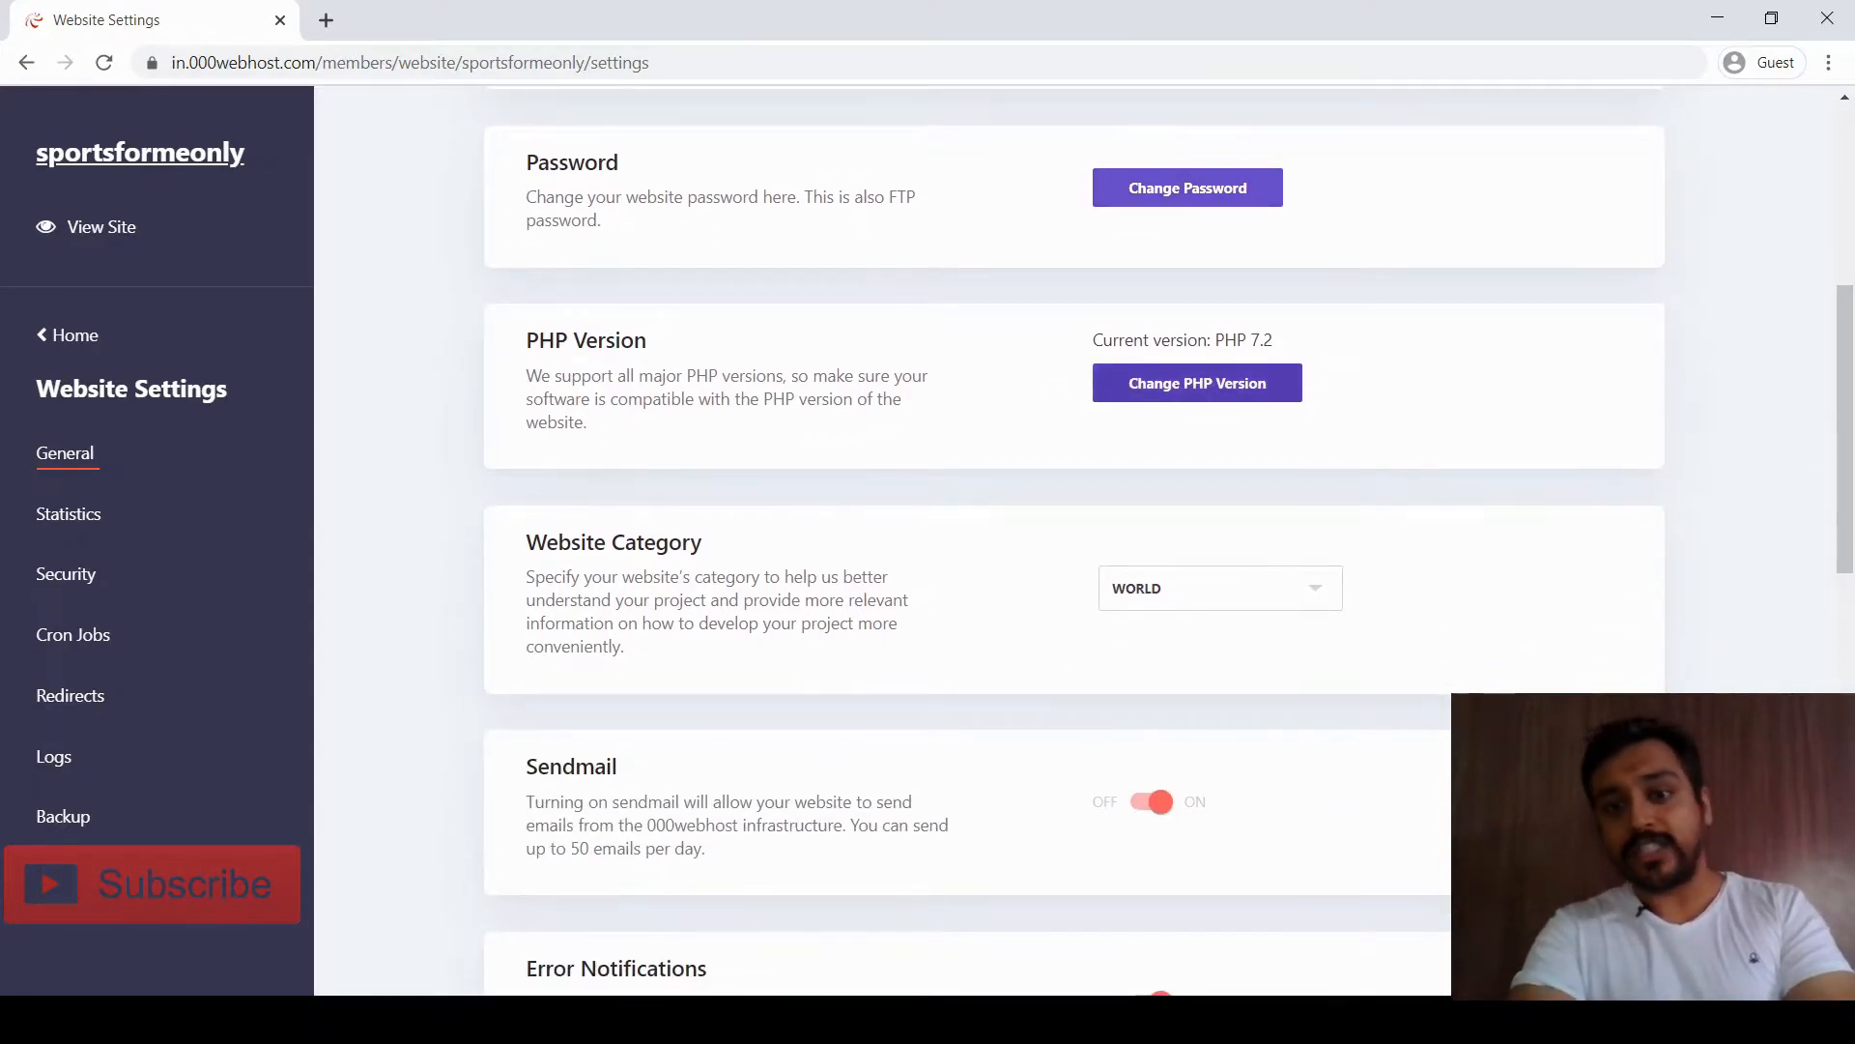
{"action": "scroll", "coordinate": [1073, 541], "scroll_direction": "down", "scroll_amount": 3}
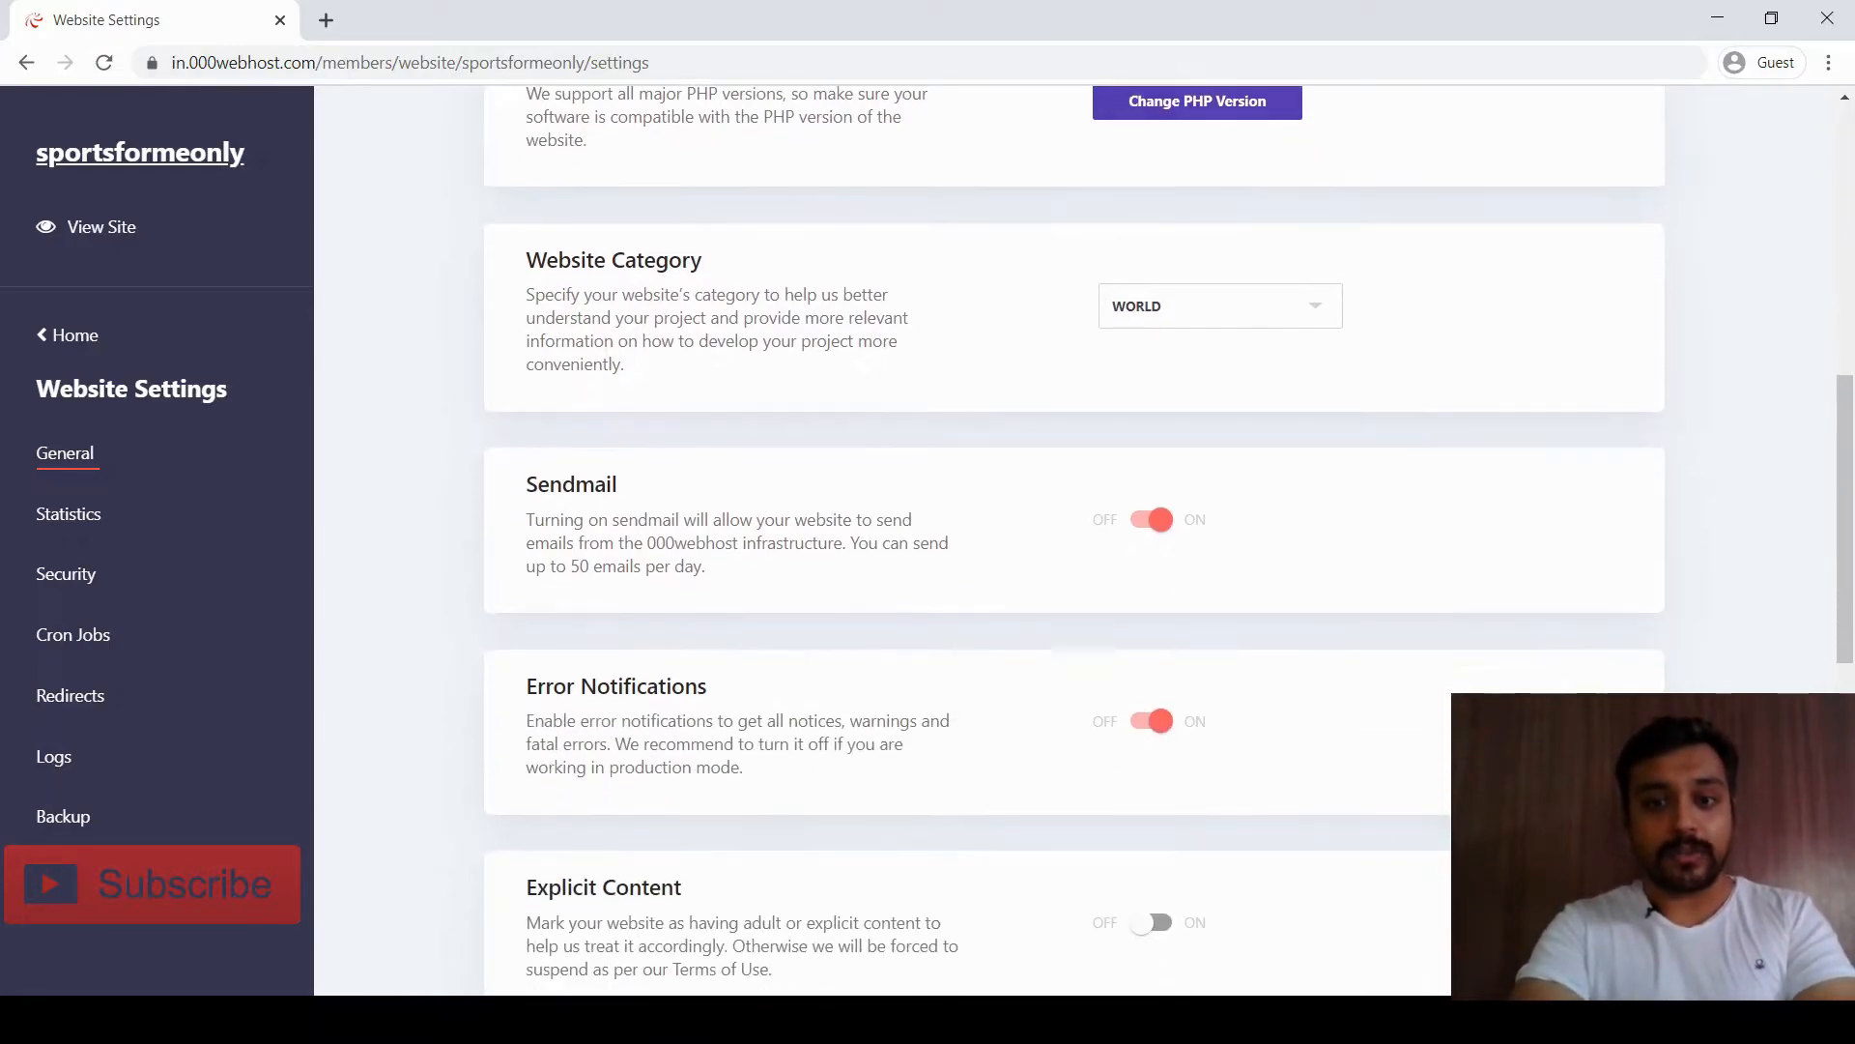
{"action": "scroll", "coordinate": [1073, 541], "scroll_direction": "down", "scroll_amount": 3}
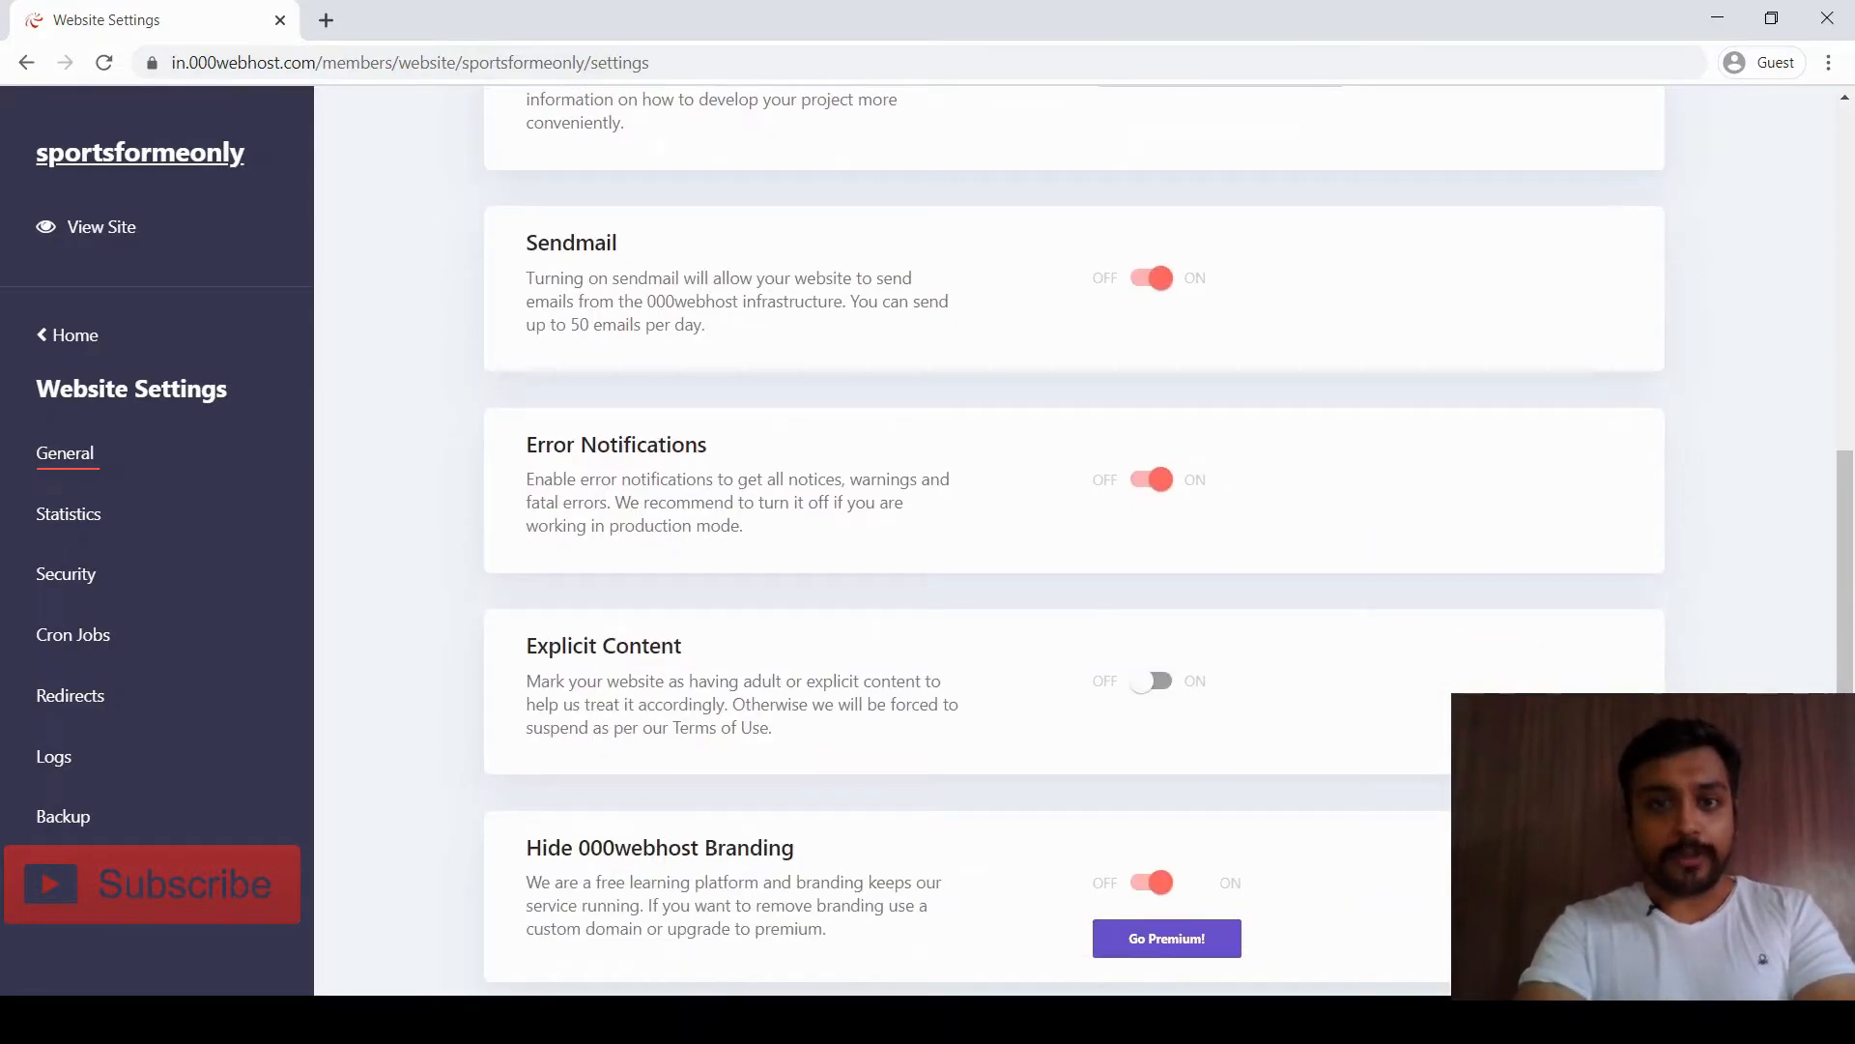
{"action": "scroll", "coordinate": [1073, 541], "scroll_direction": "down", "scroll_amount": 3}
{"action": "scroll", "coordinate": [1072, 541], "scroll_direction": "down", "scroll_amount": 2}
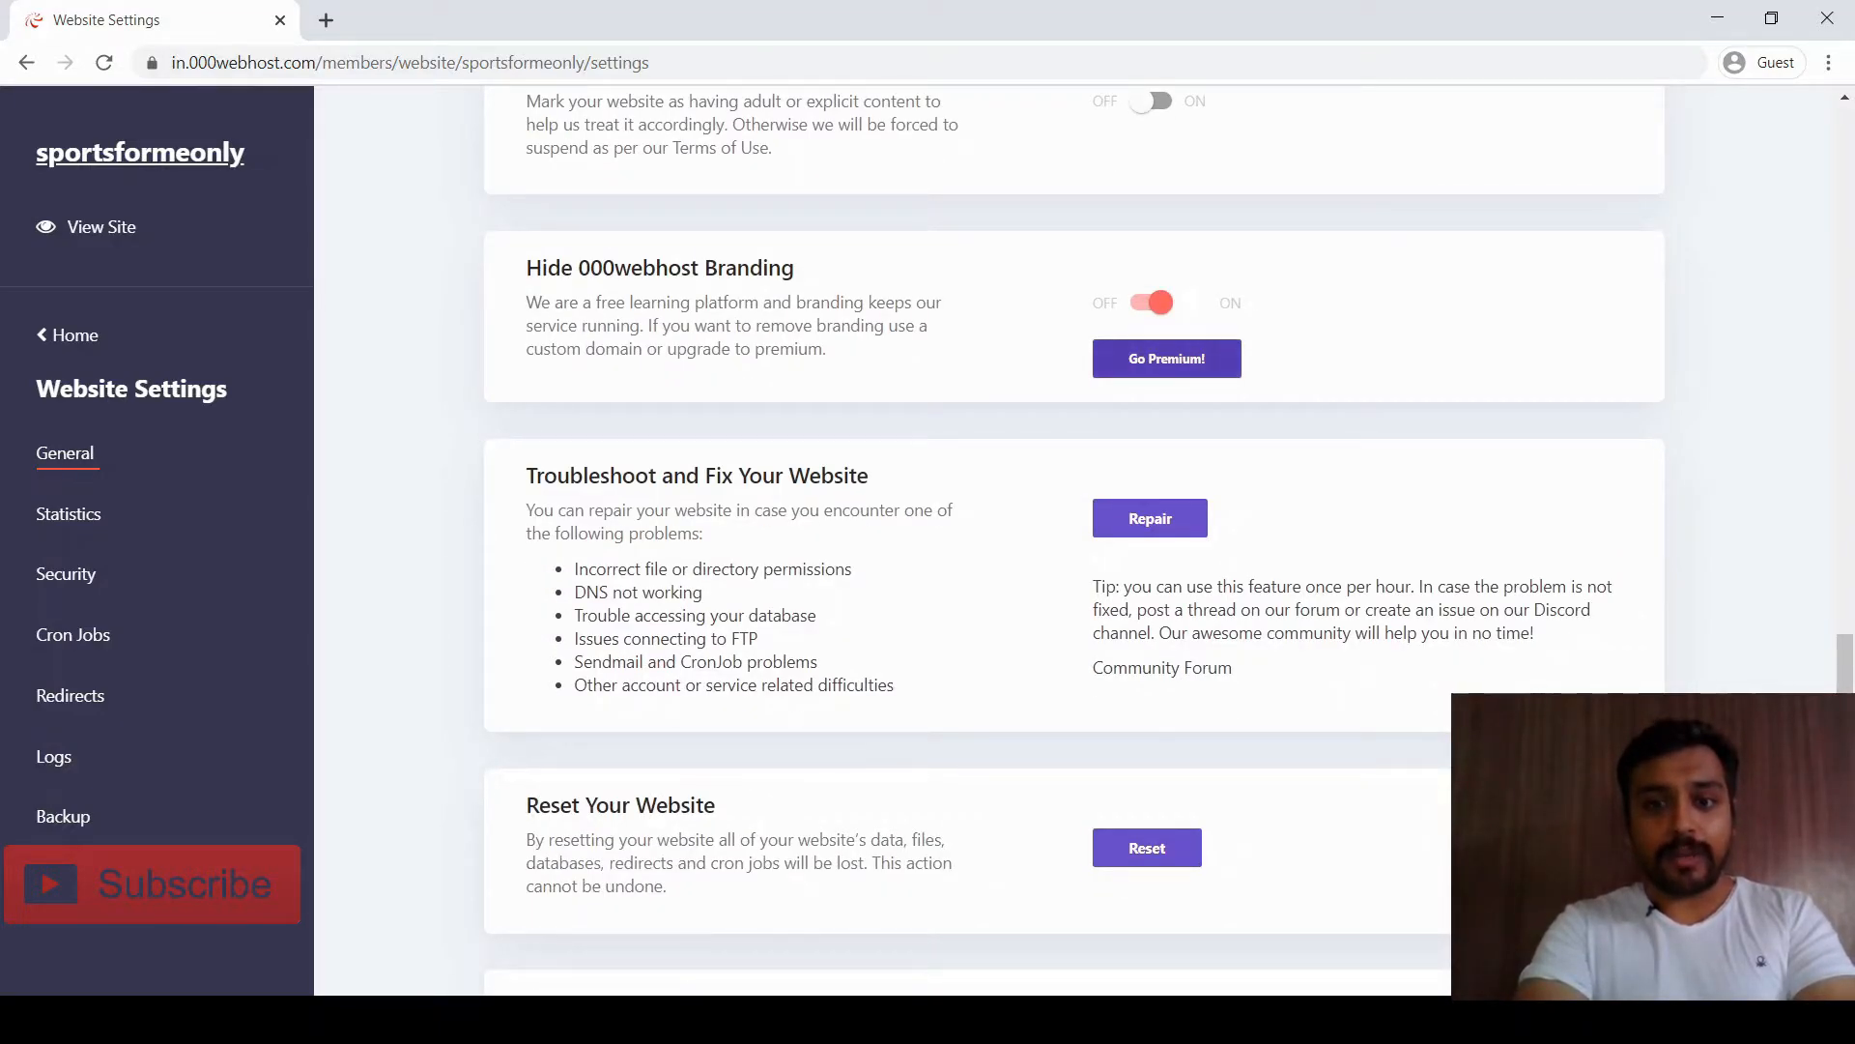
{"action": "scroll", "coordinate": [1073, 541], "scroll_direction": "down", "scroll_amount": 1}
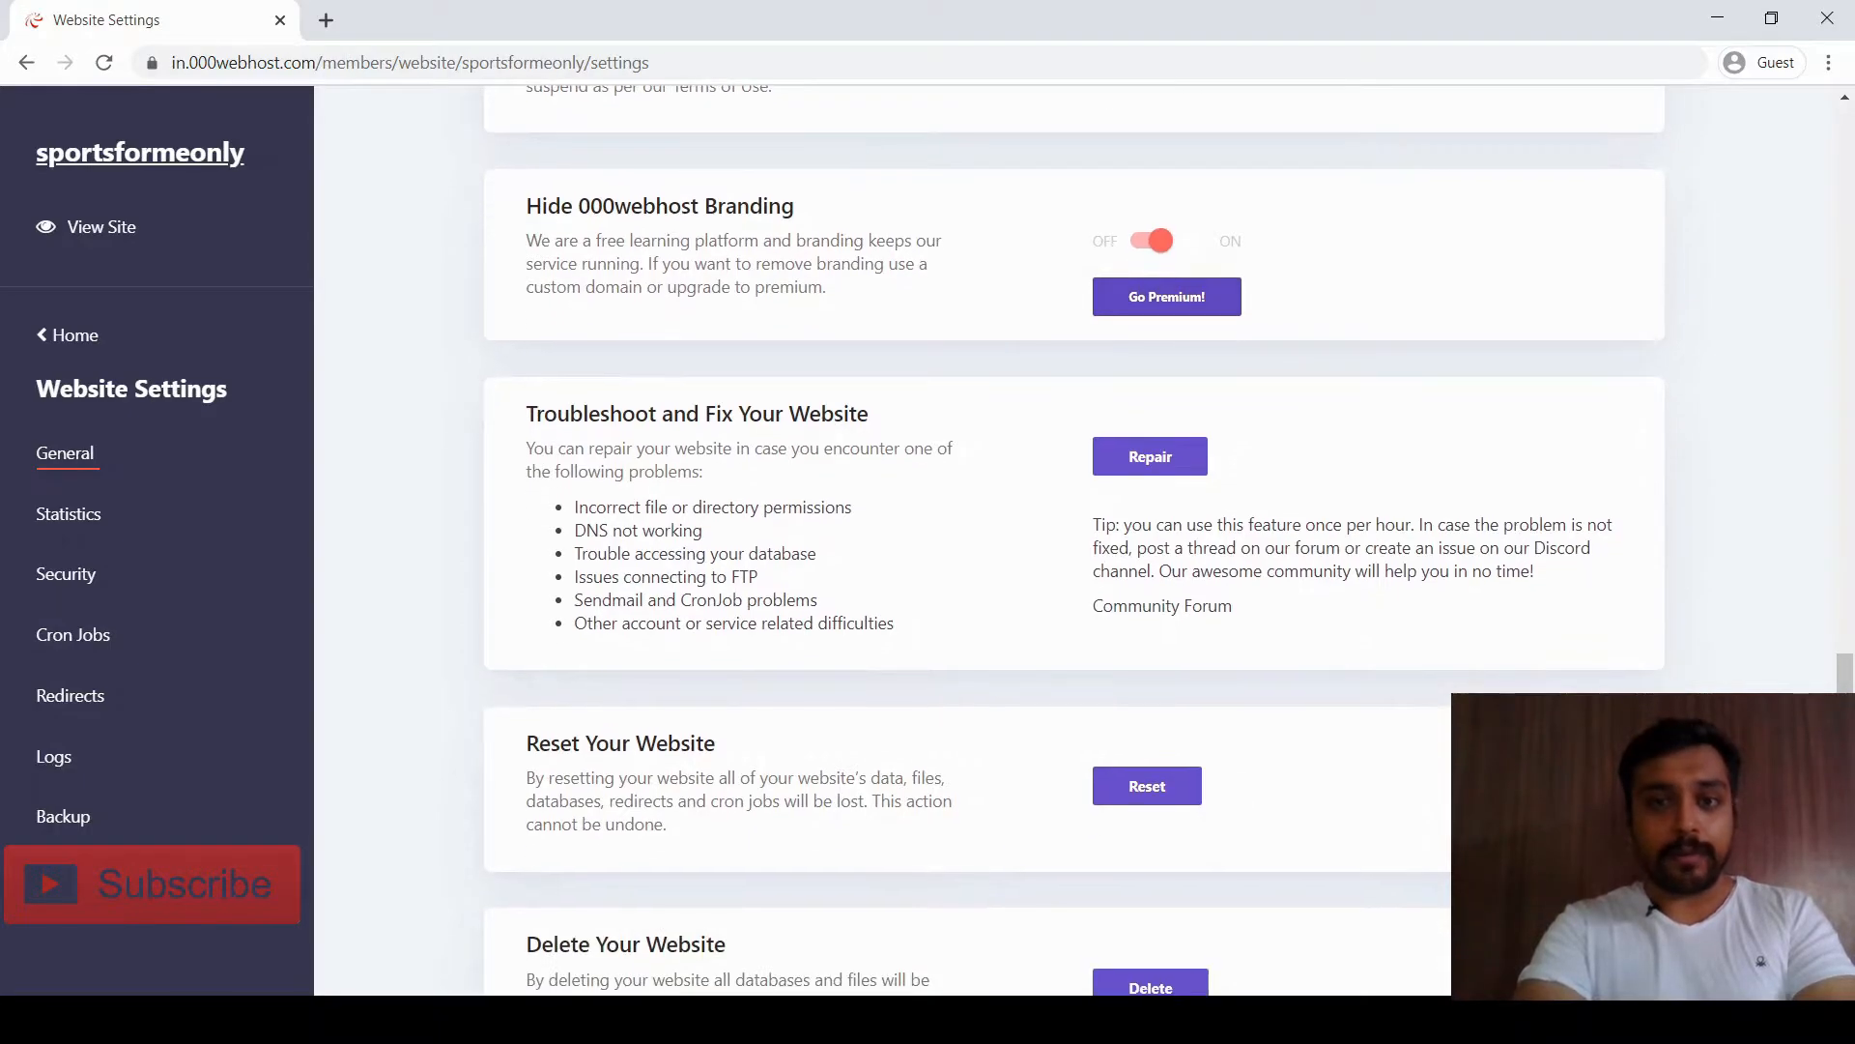
{"action": "scroll", "coordinate": [1073, 541], "scroll_direction": "down", "scroll_amount": 1}
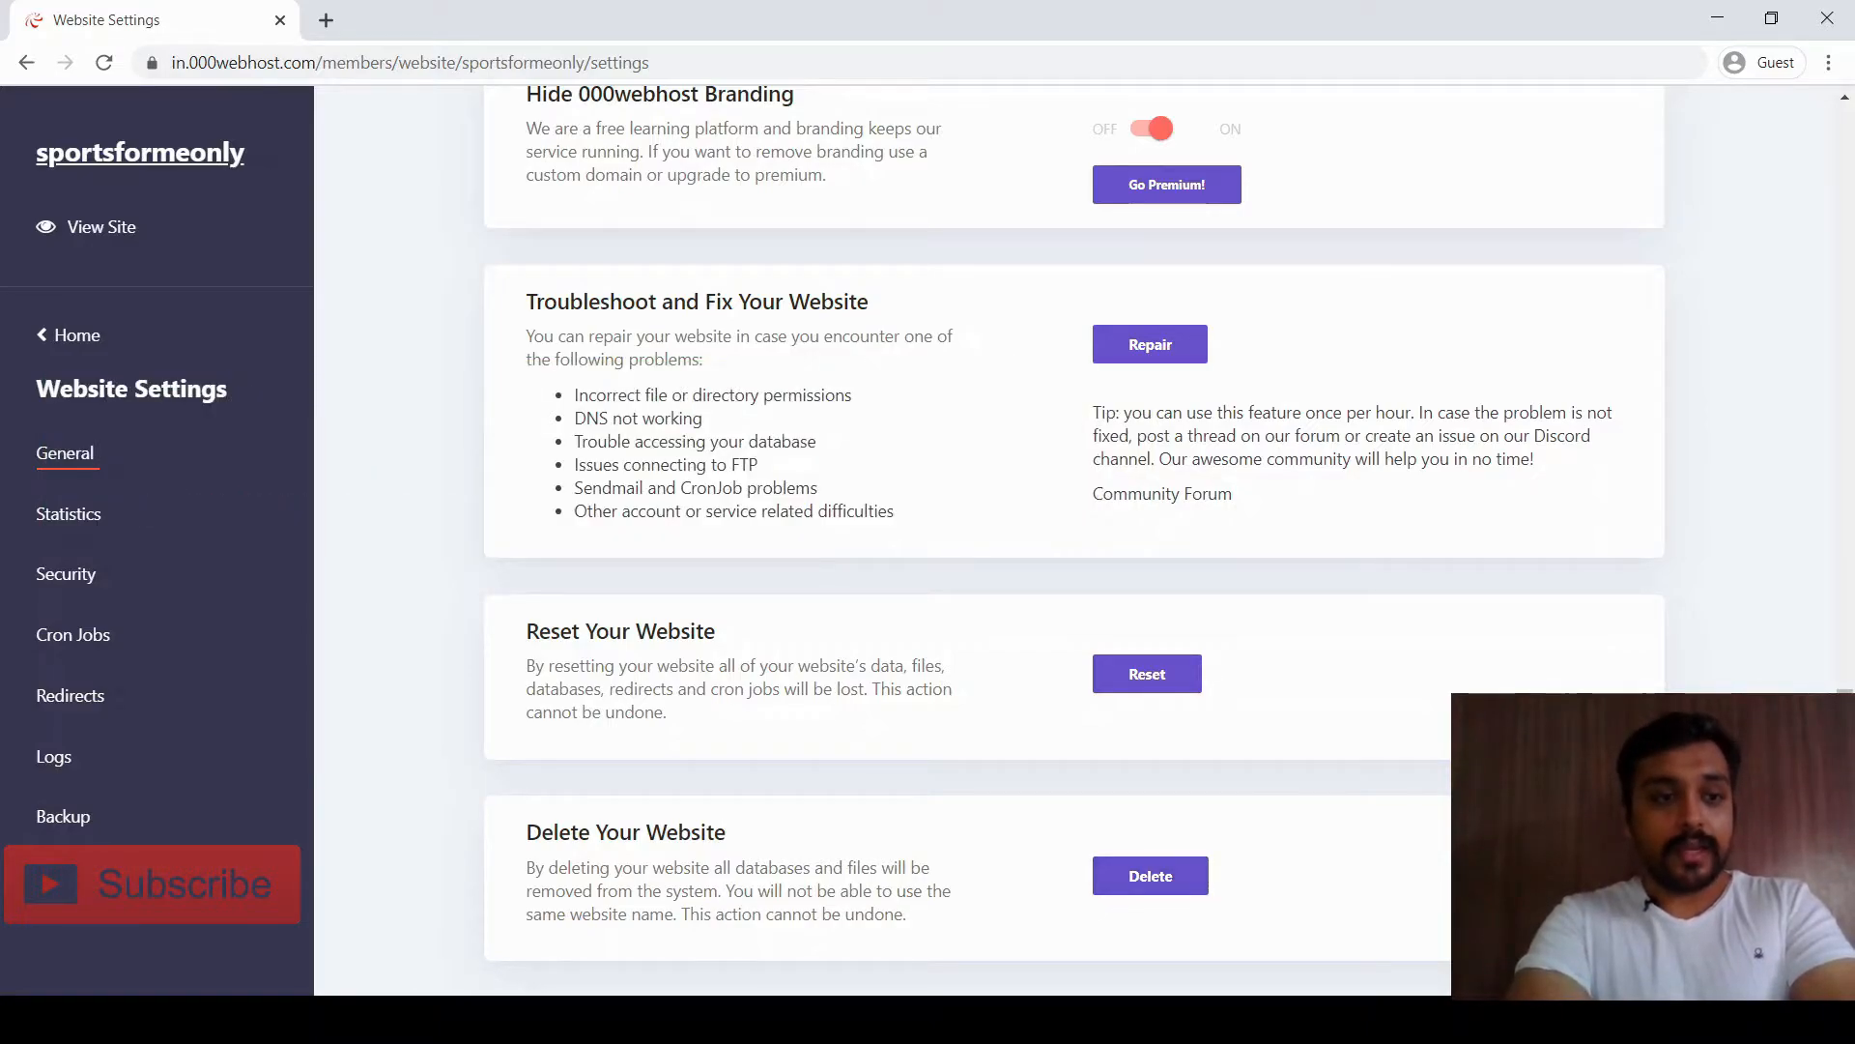
Return the sidebar to the main site menu and open a new blank browser tab
{"action": "left_click", "coordinate": [87, 335]}
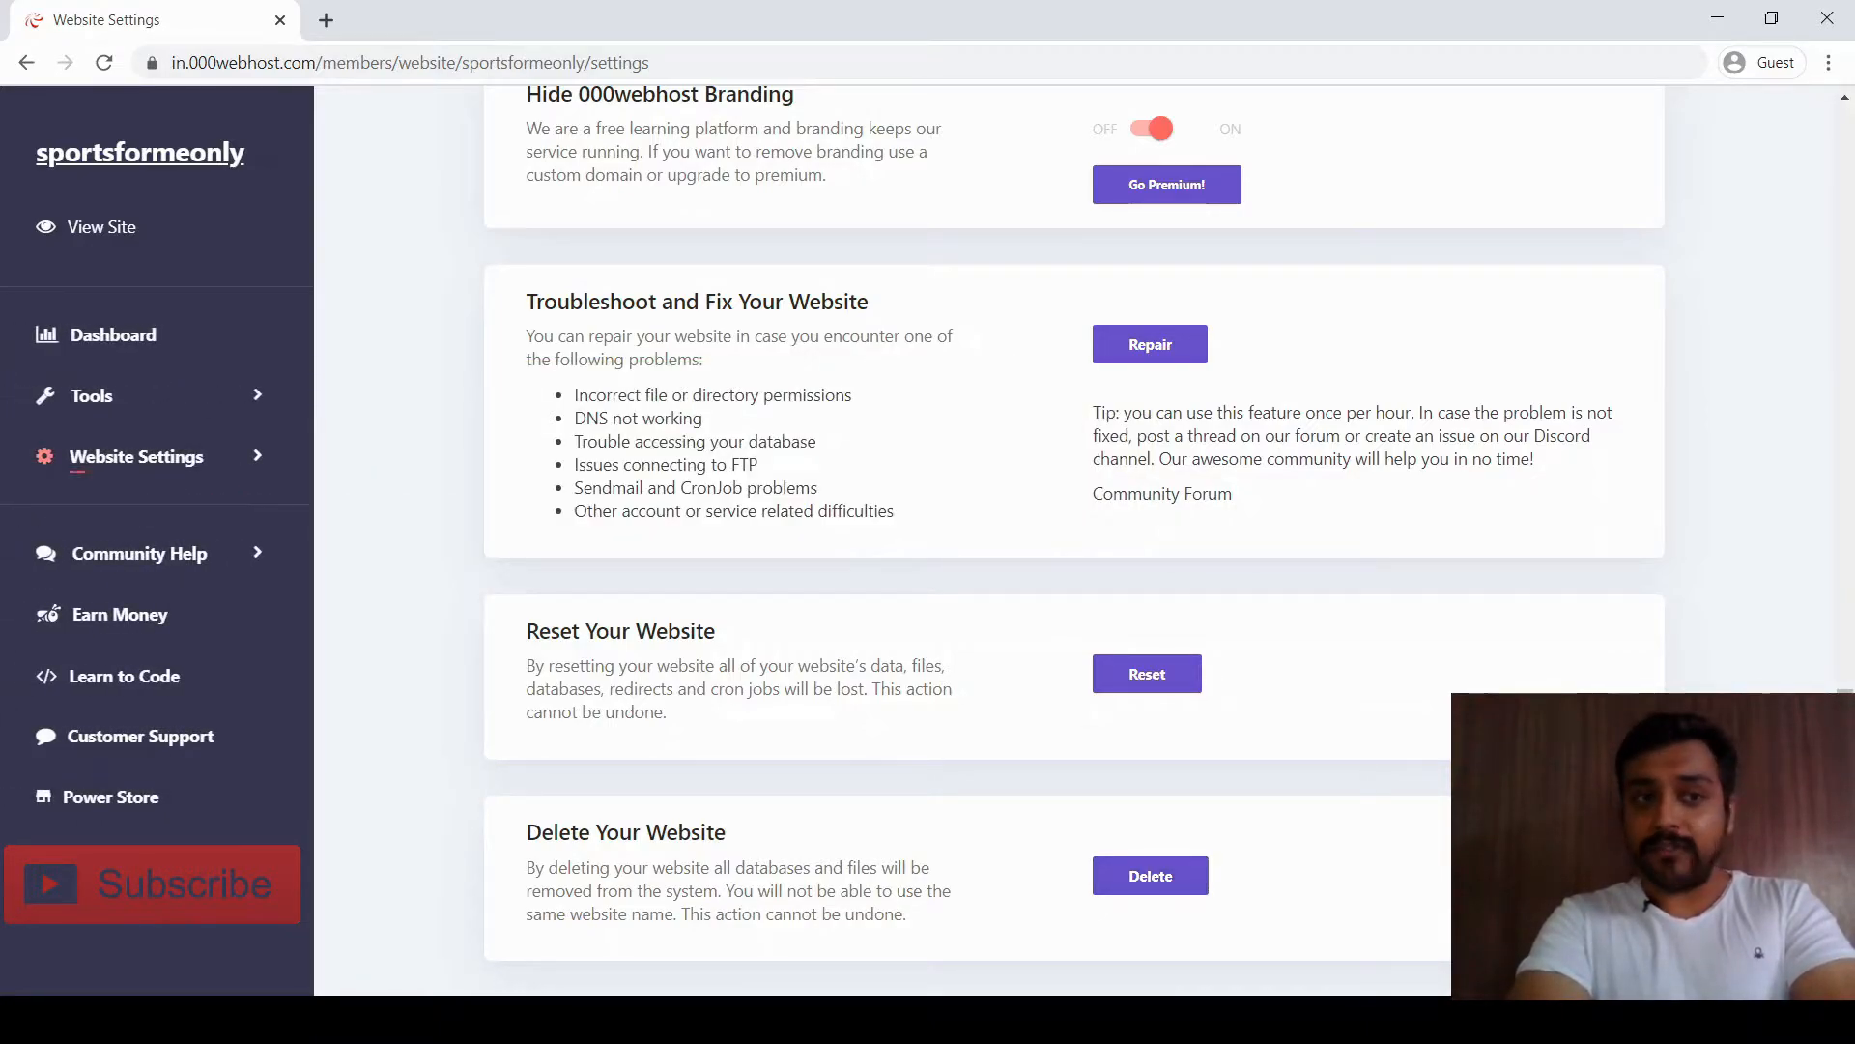
{"action": "left_click", "coordinate": [136, 457]}
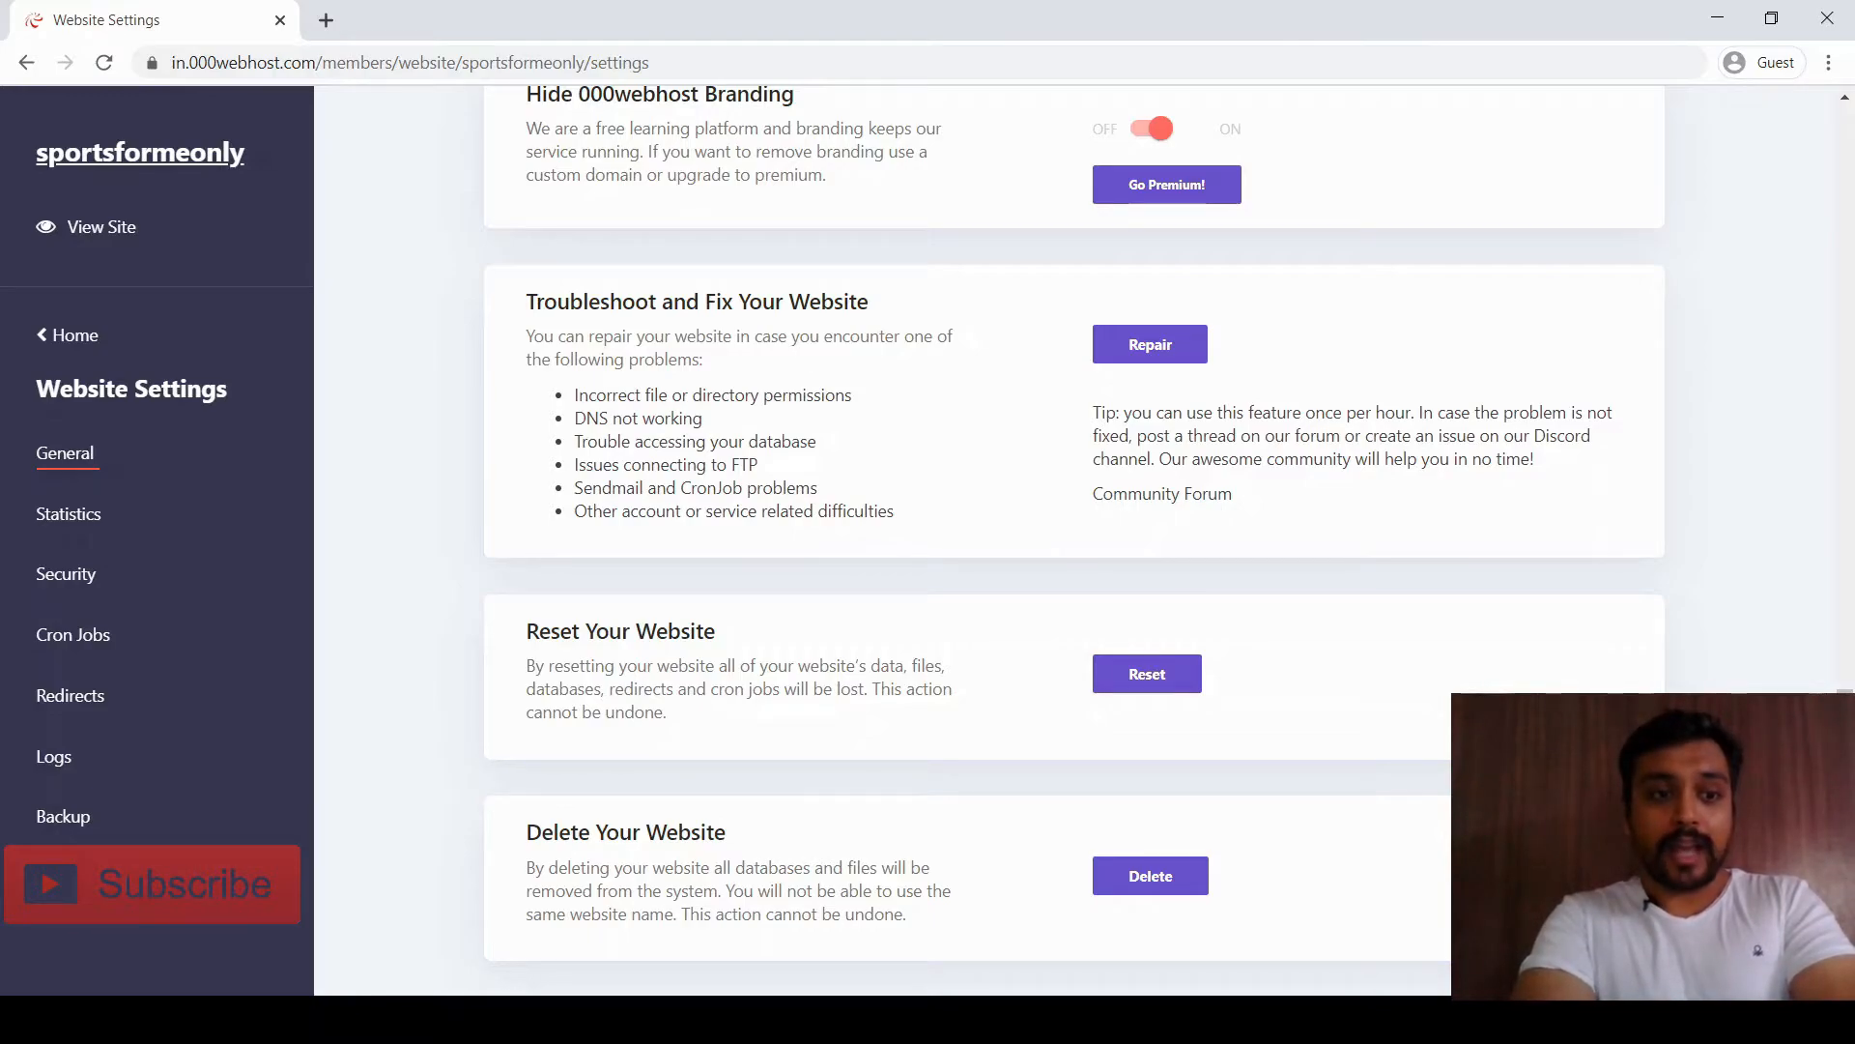
{"action": "left_click", "coordinate": [76, 335]}
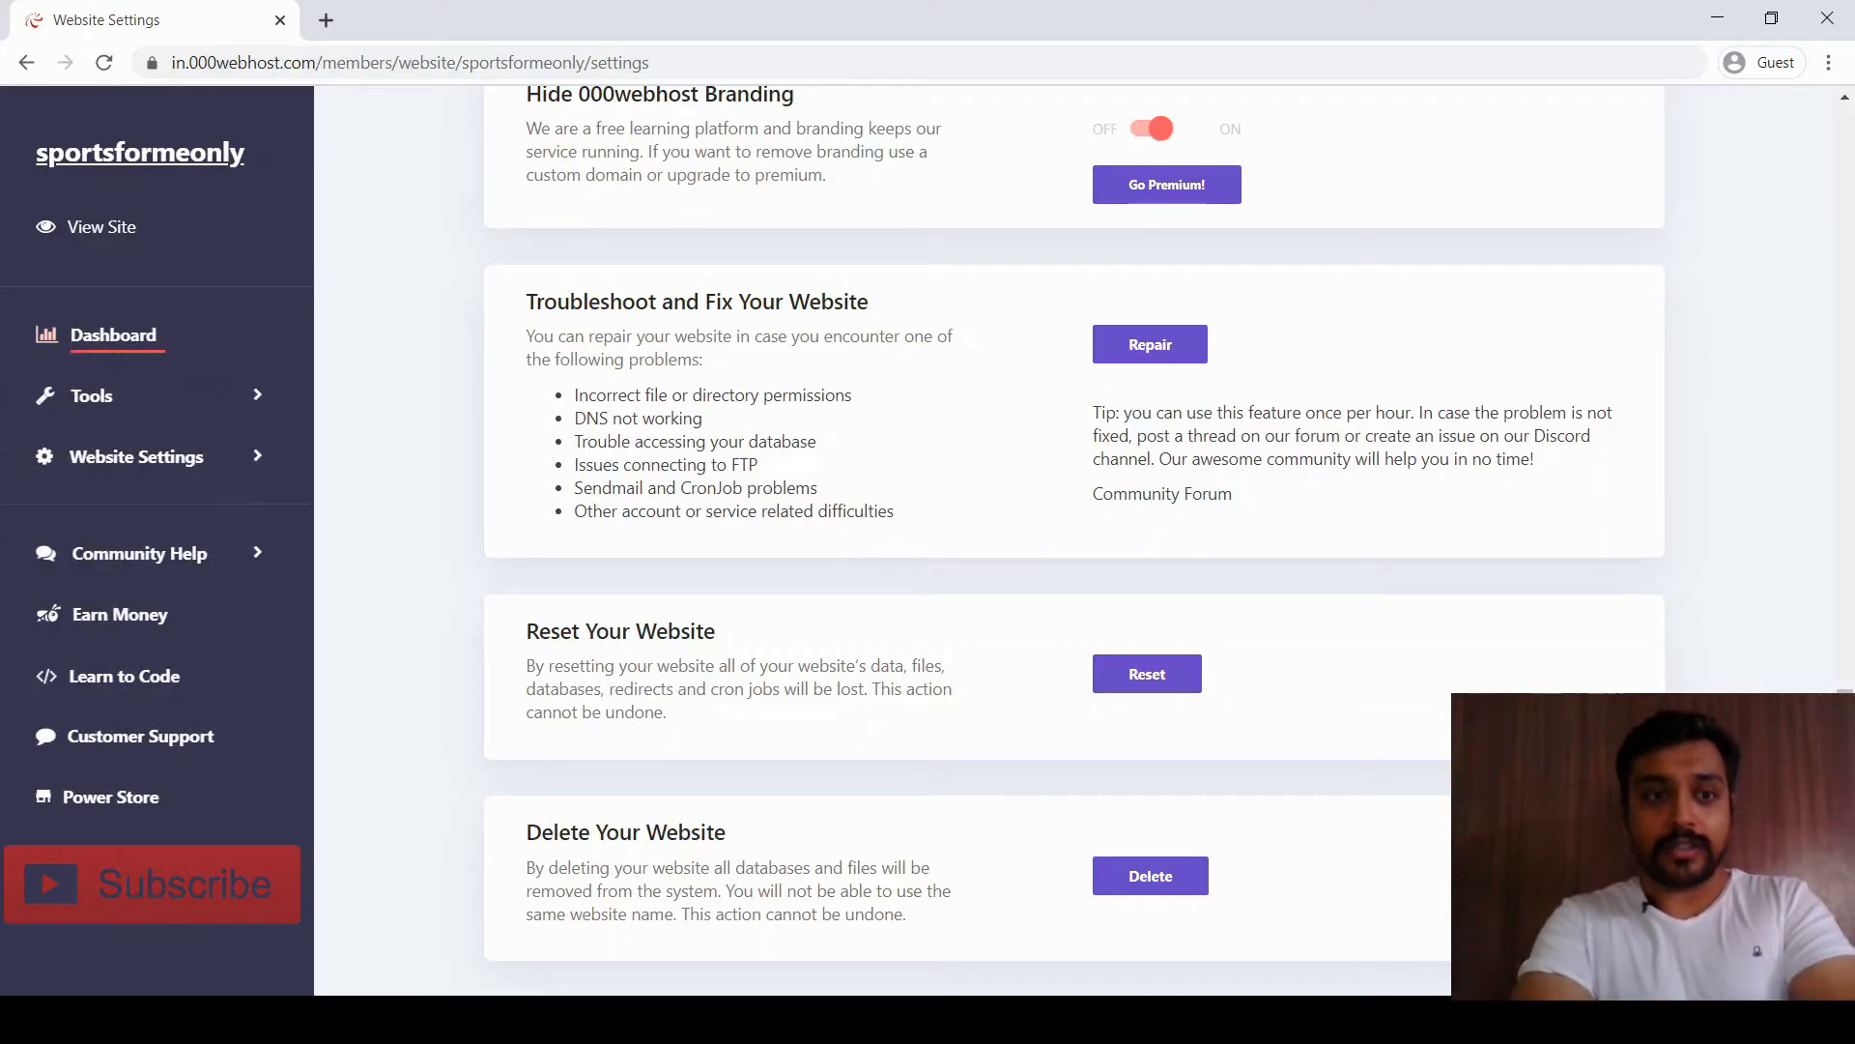
{"action": "left_click", "coordinate": [326, 19]}
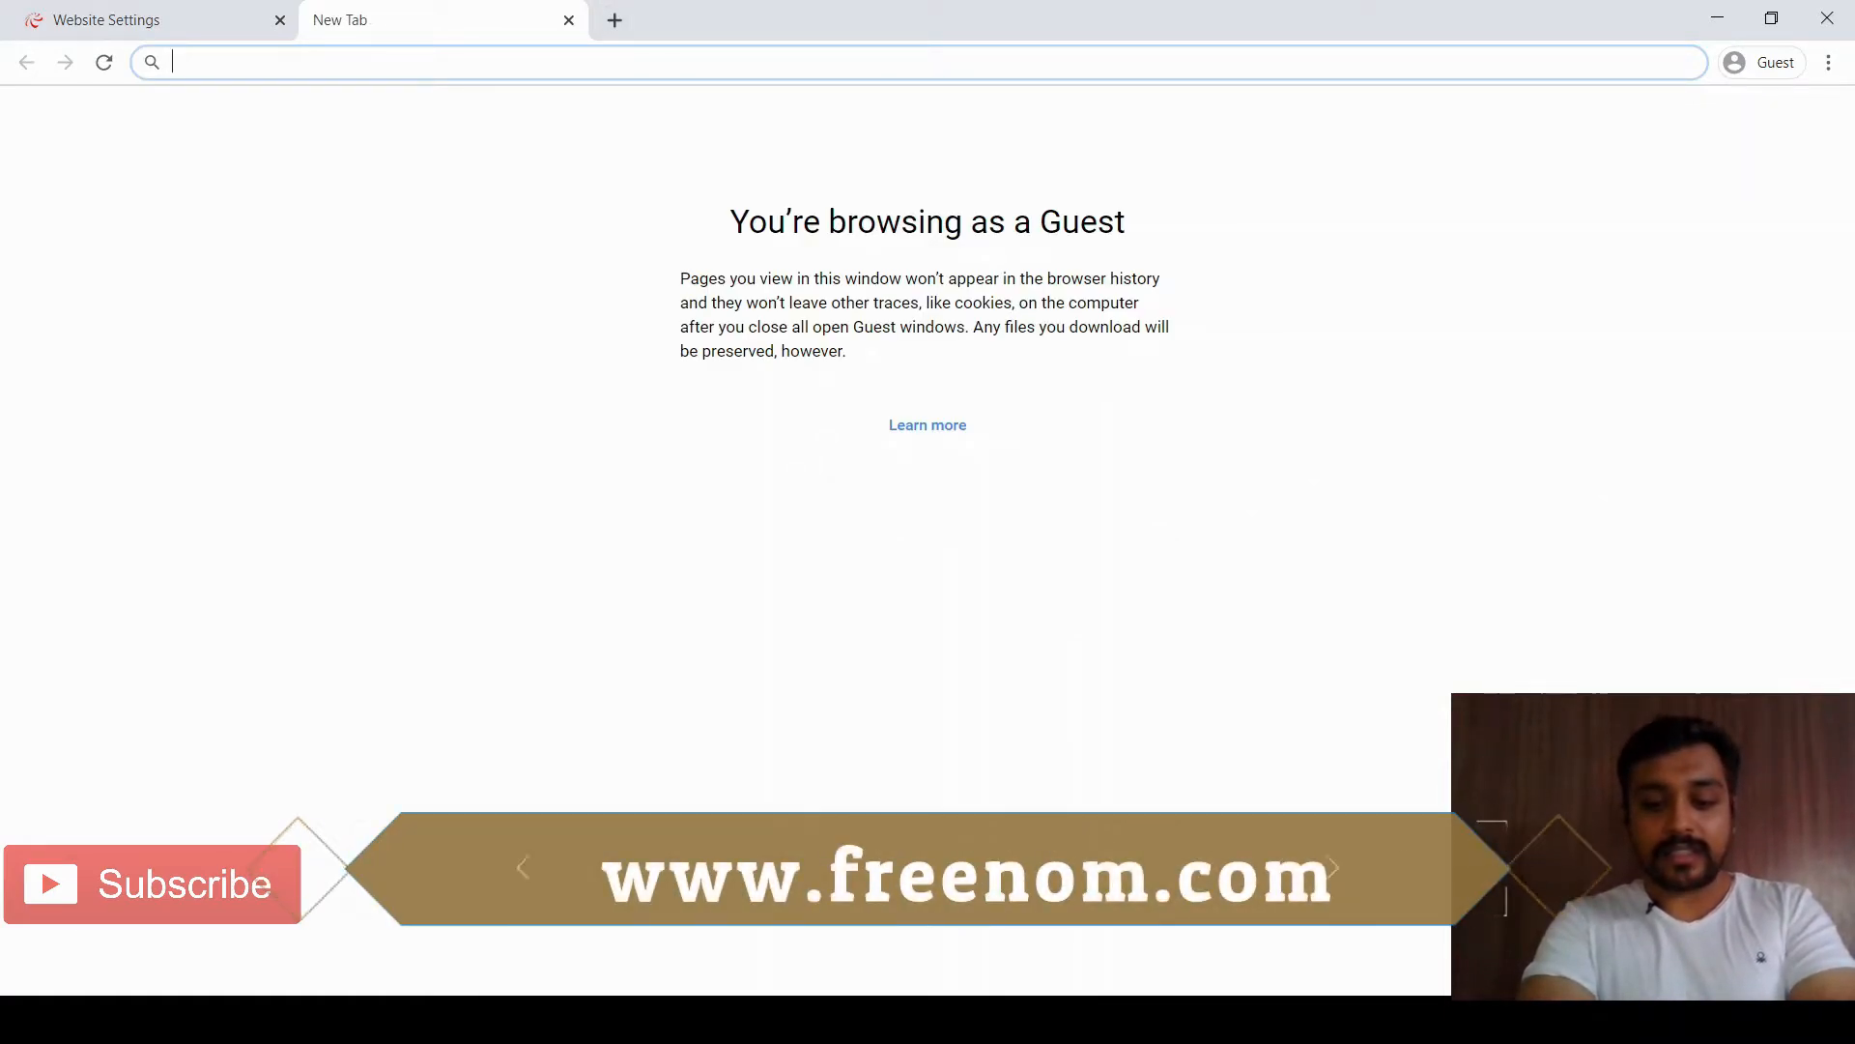
Search for freenom and open the 'Freenom - A Name for Everyone' site
{"action": "type", "text": "freenom"}
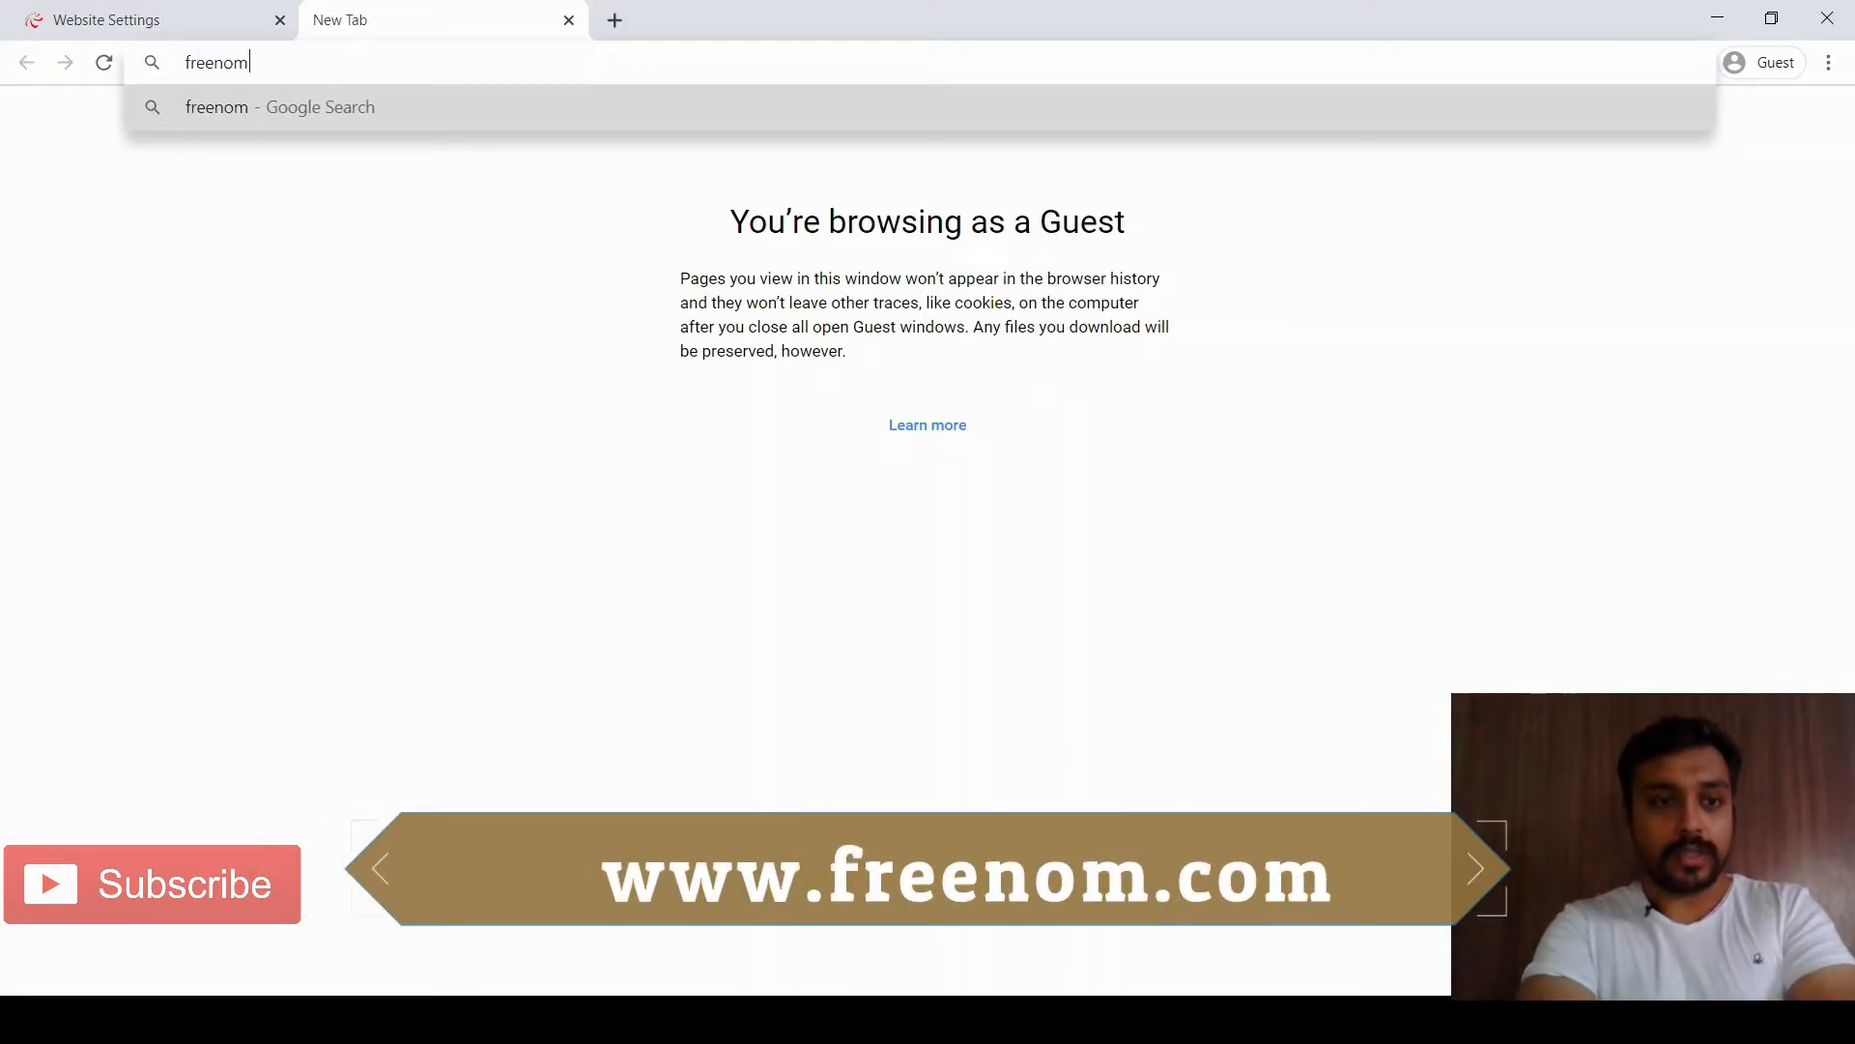
{"action": "key", "text": "Return"}
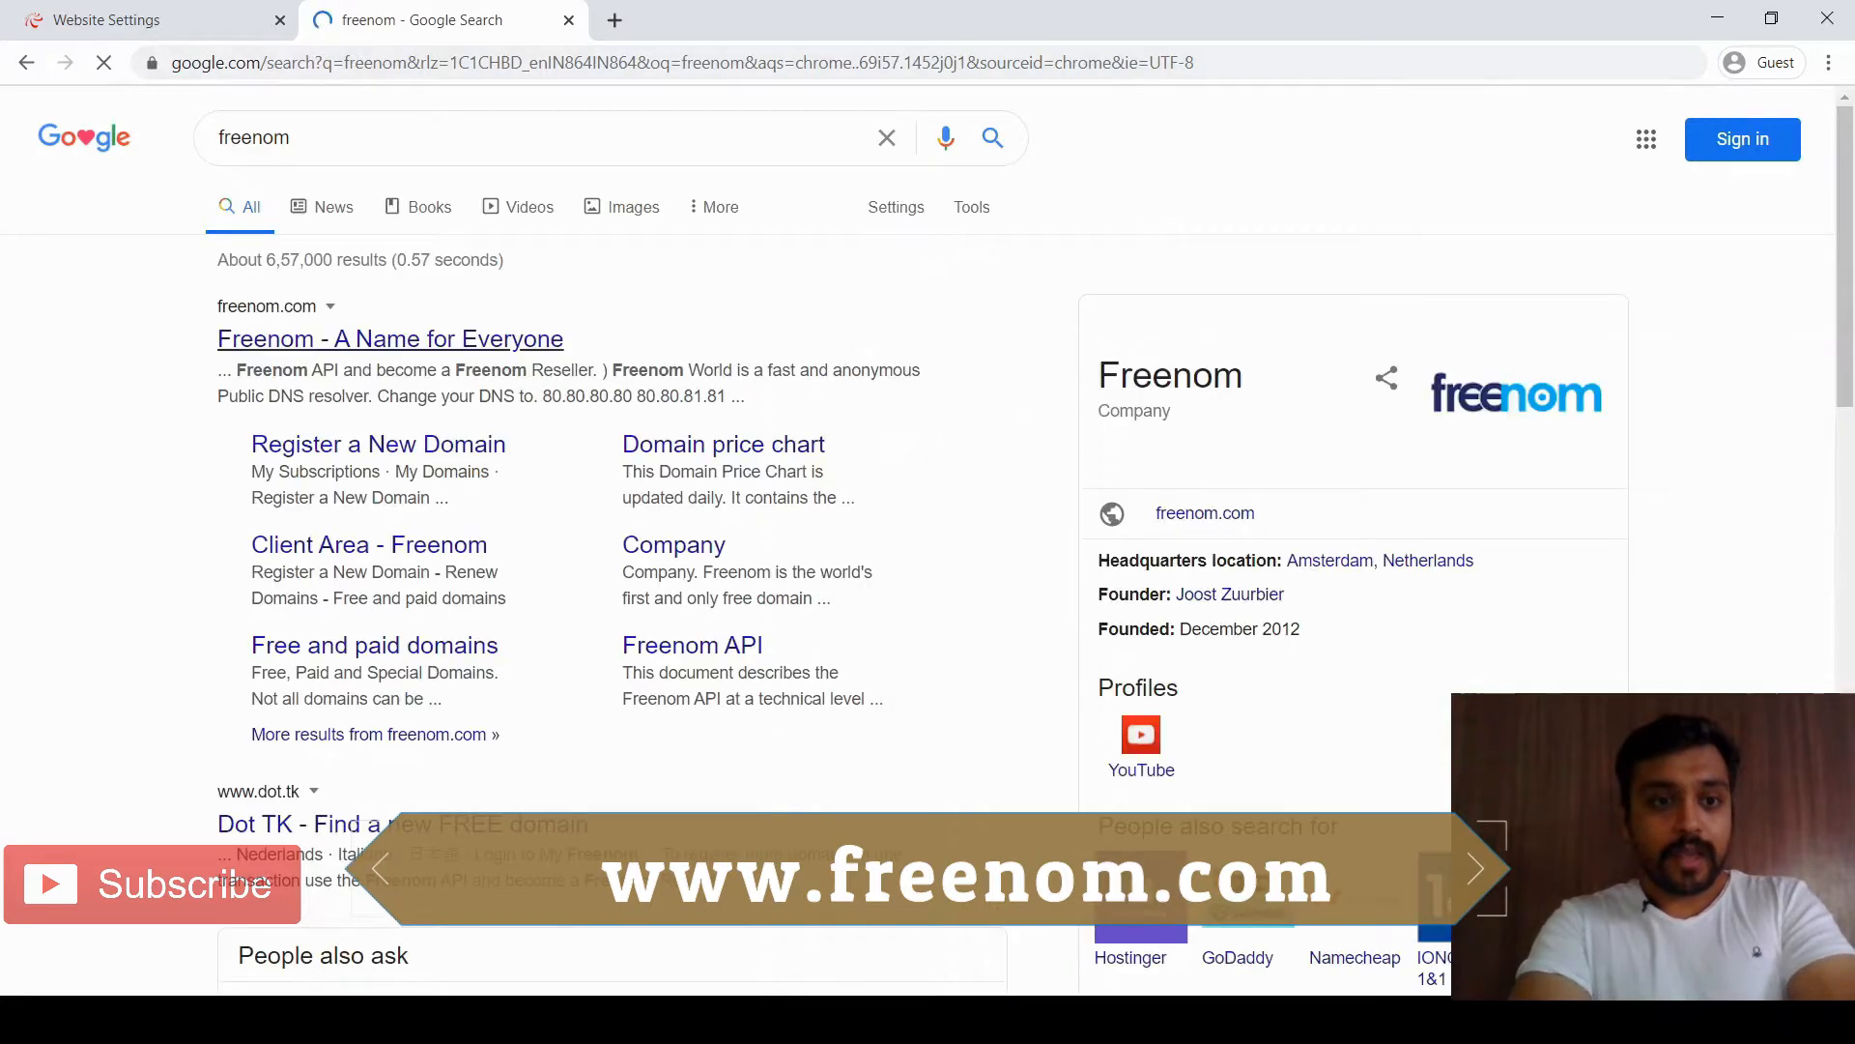
{"action": "left_click", "coordinate": [390, 338]}
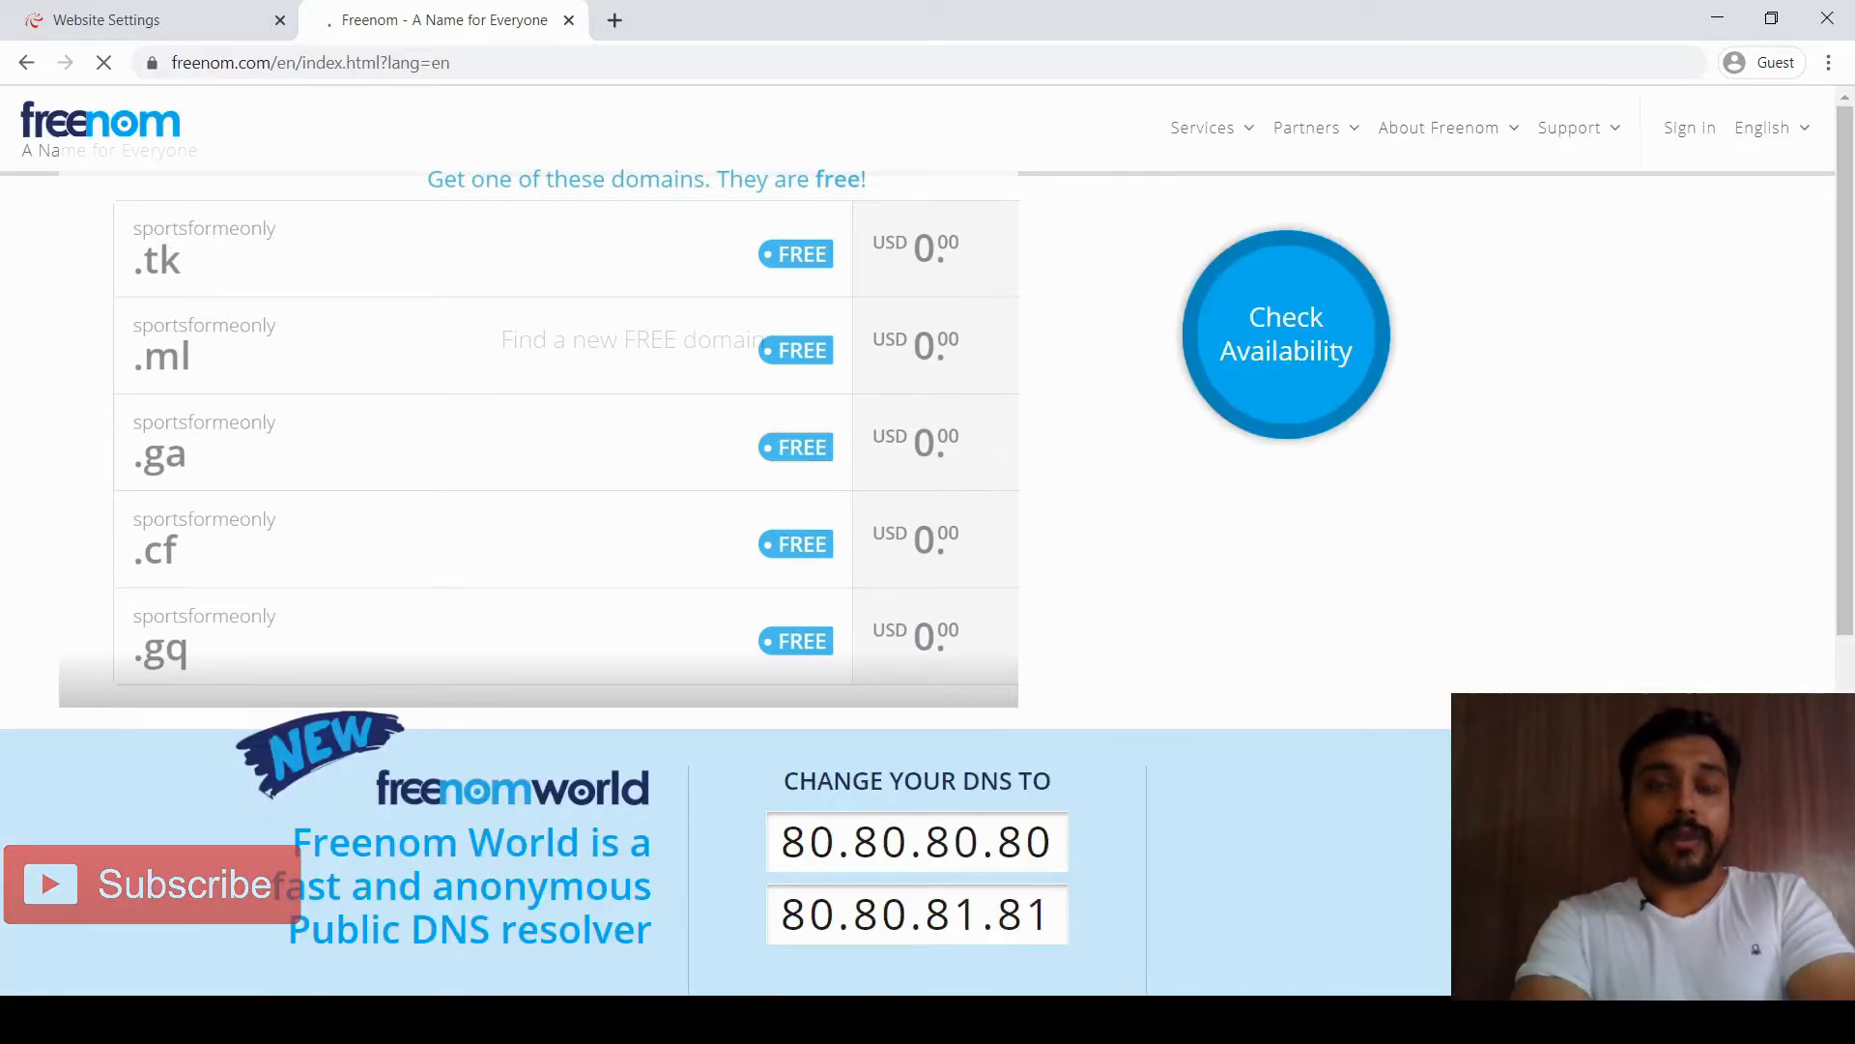
{"action": "scroll", "coordinate": [1371, 628], "scroll_direction": "down", "scroll_amount": 2}
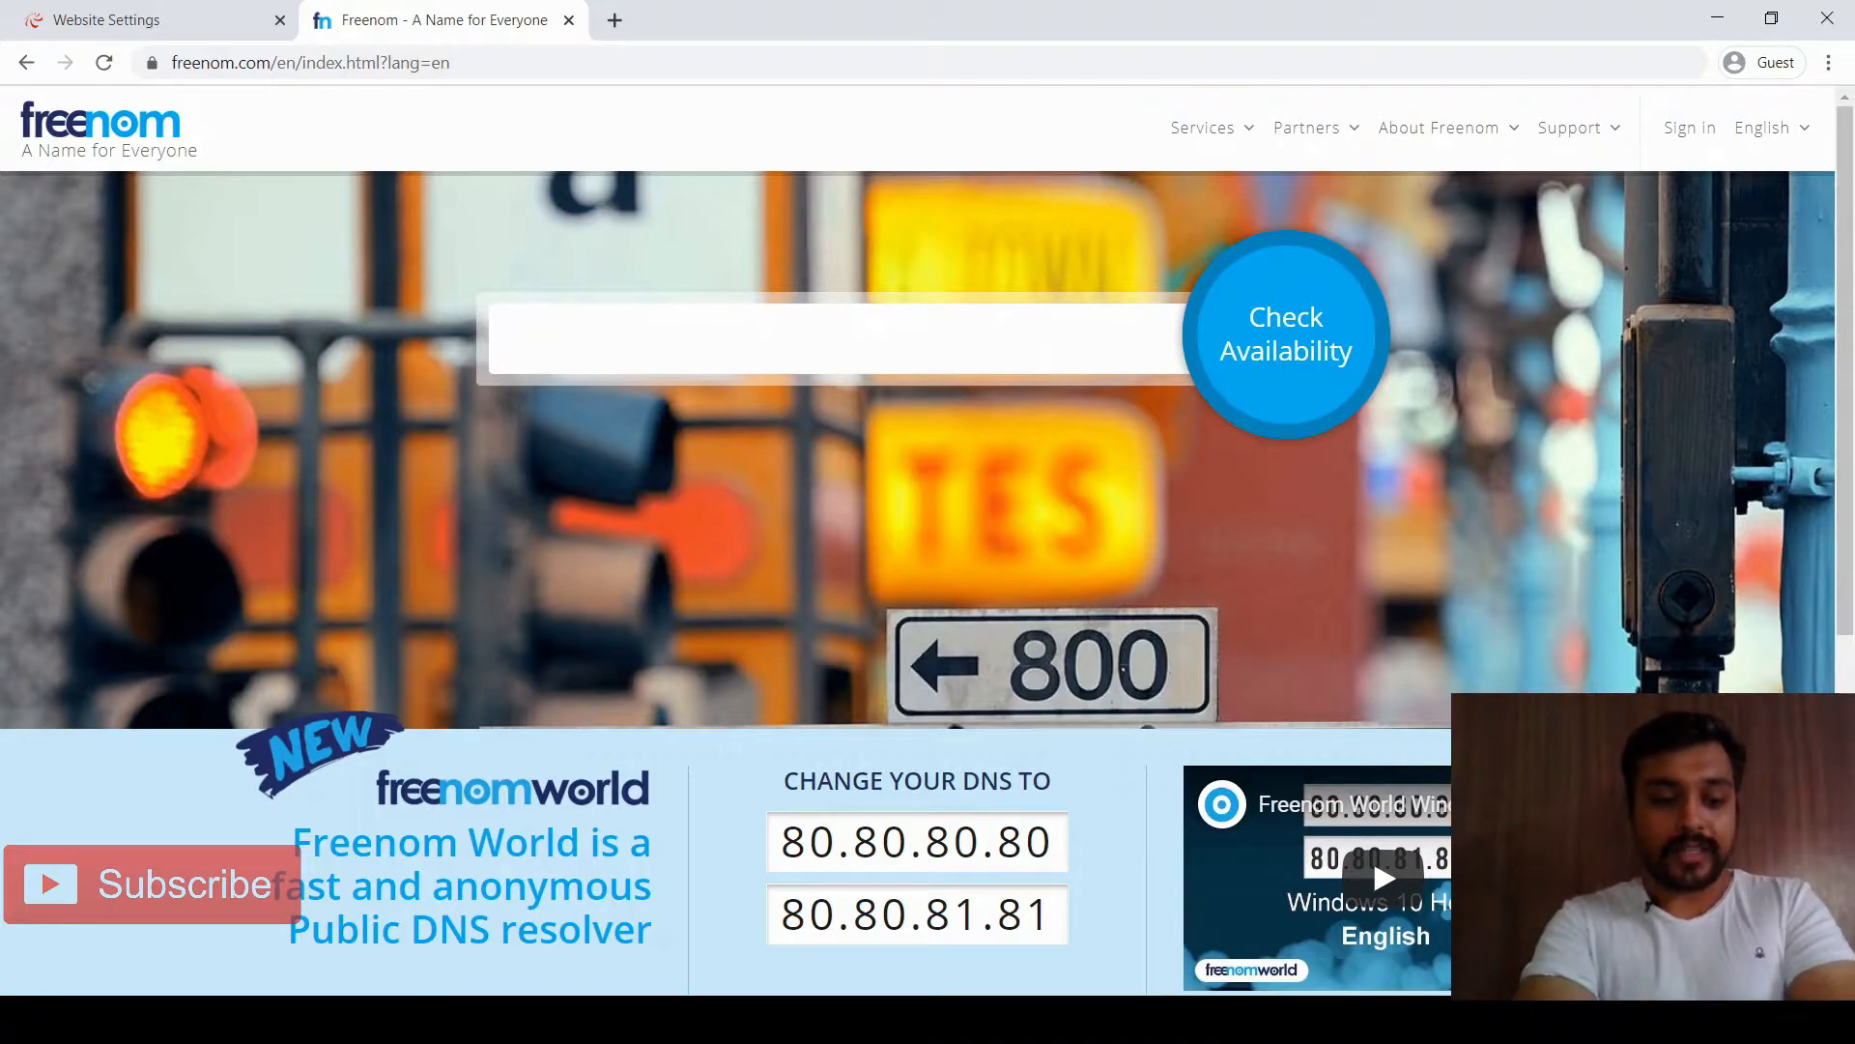
Check sportsformeonly availability and try claiming the .tk and .ml domains, both unavailable
{"action": "type", "text": "sports"}
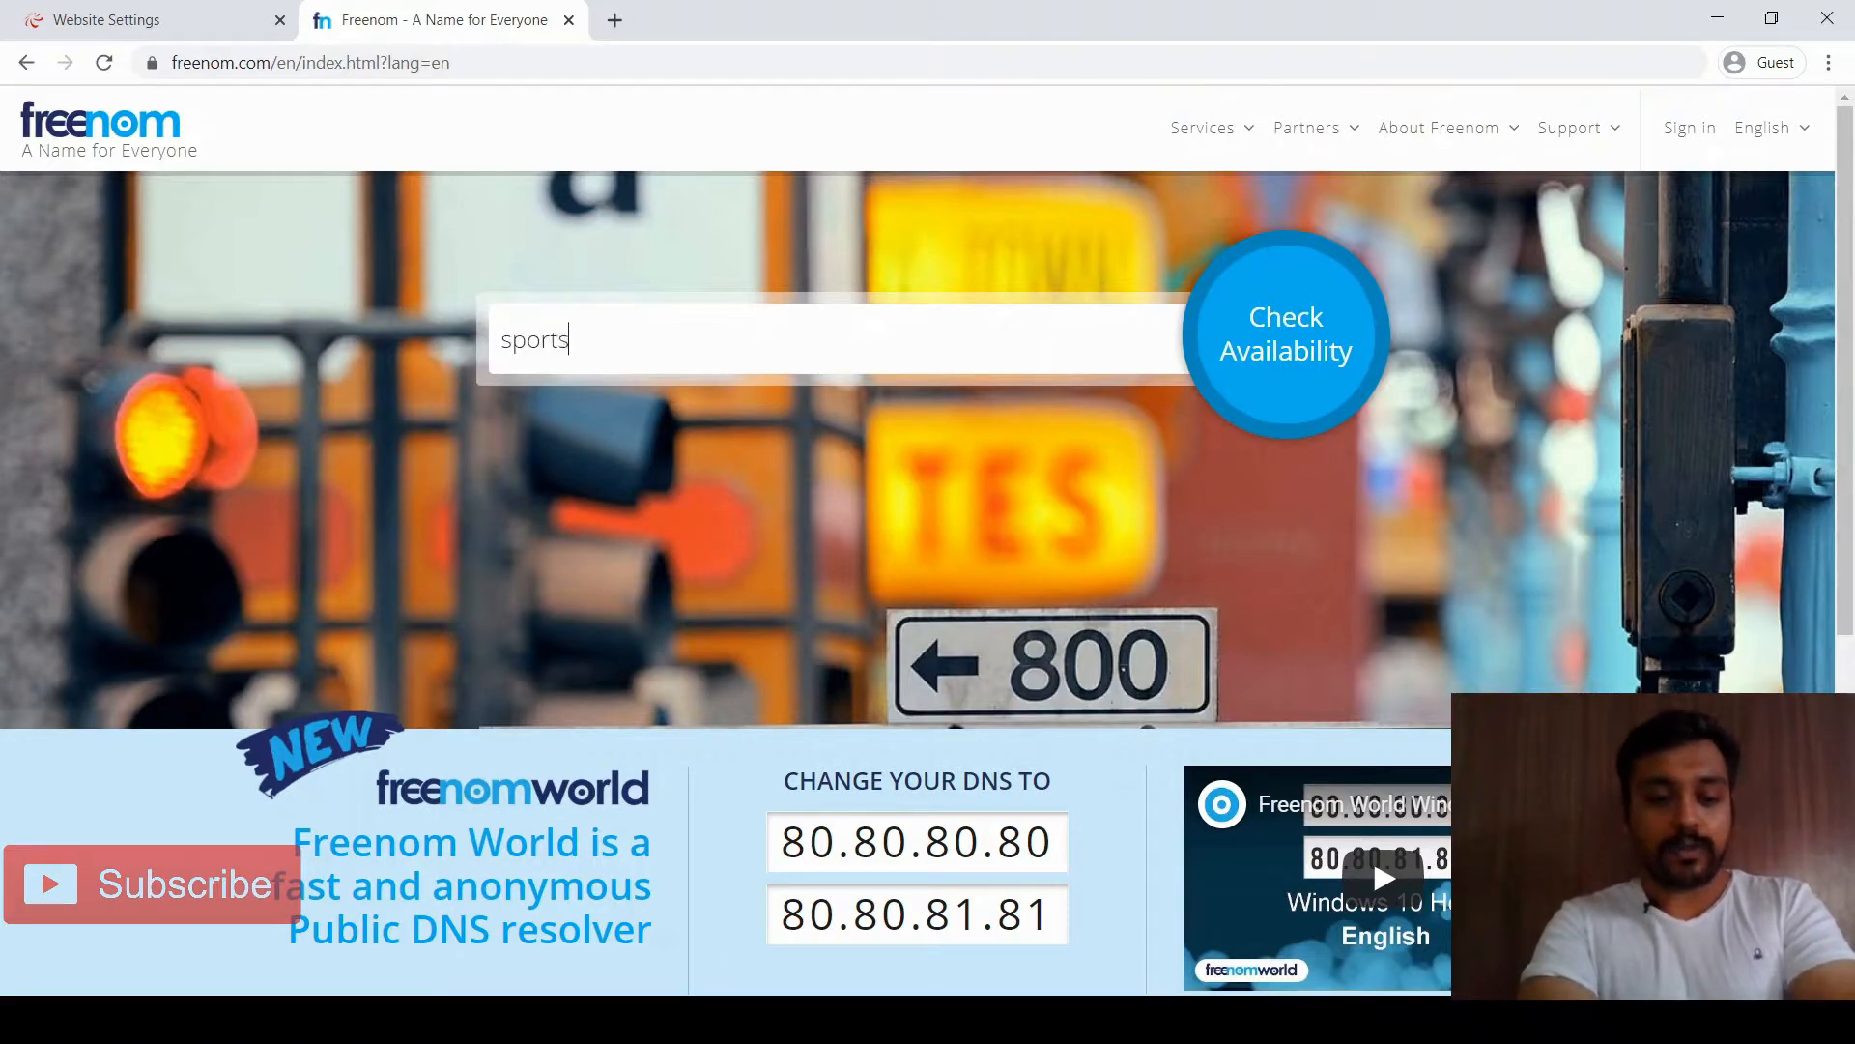
{"action": "type", "text": "formeonly"}
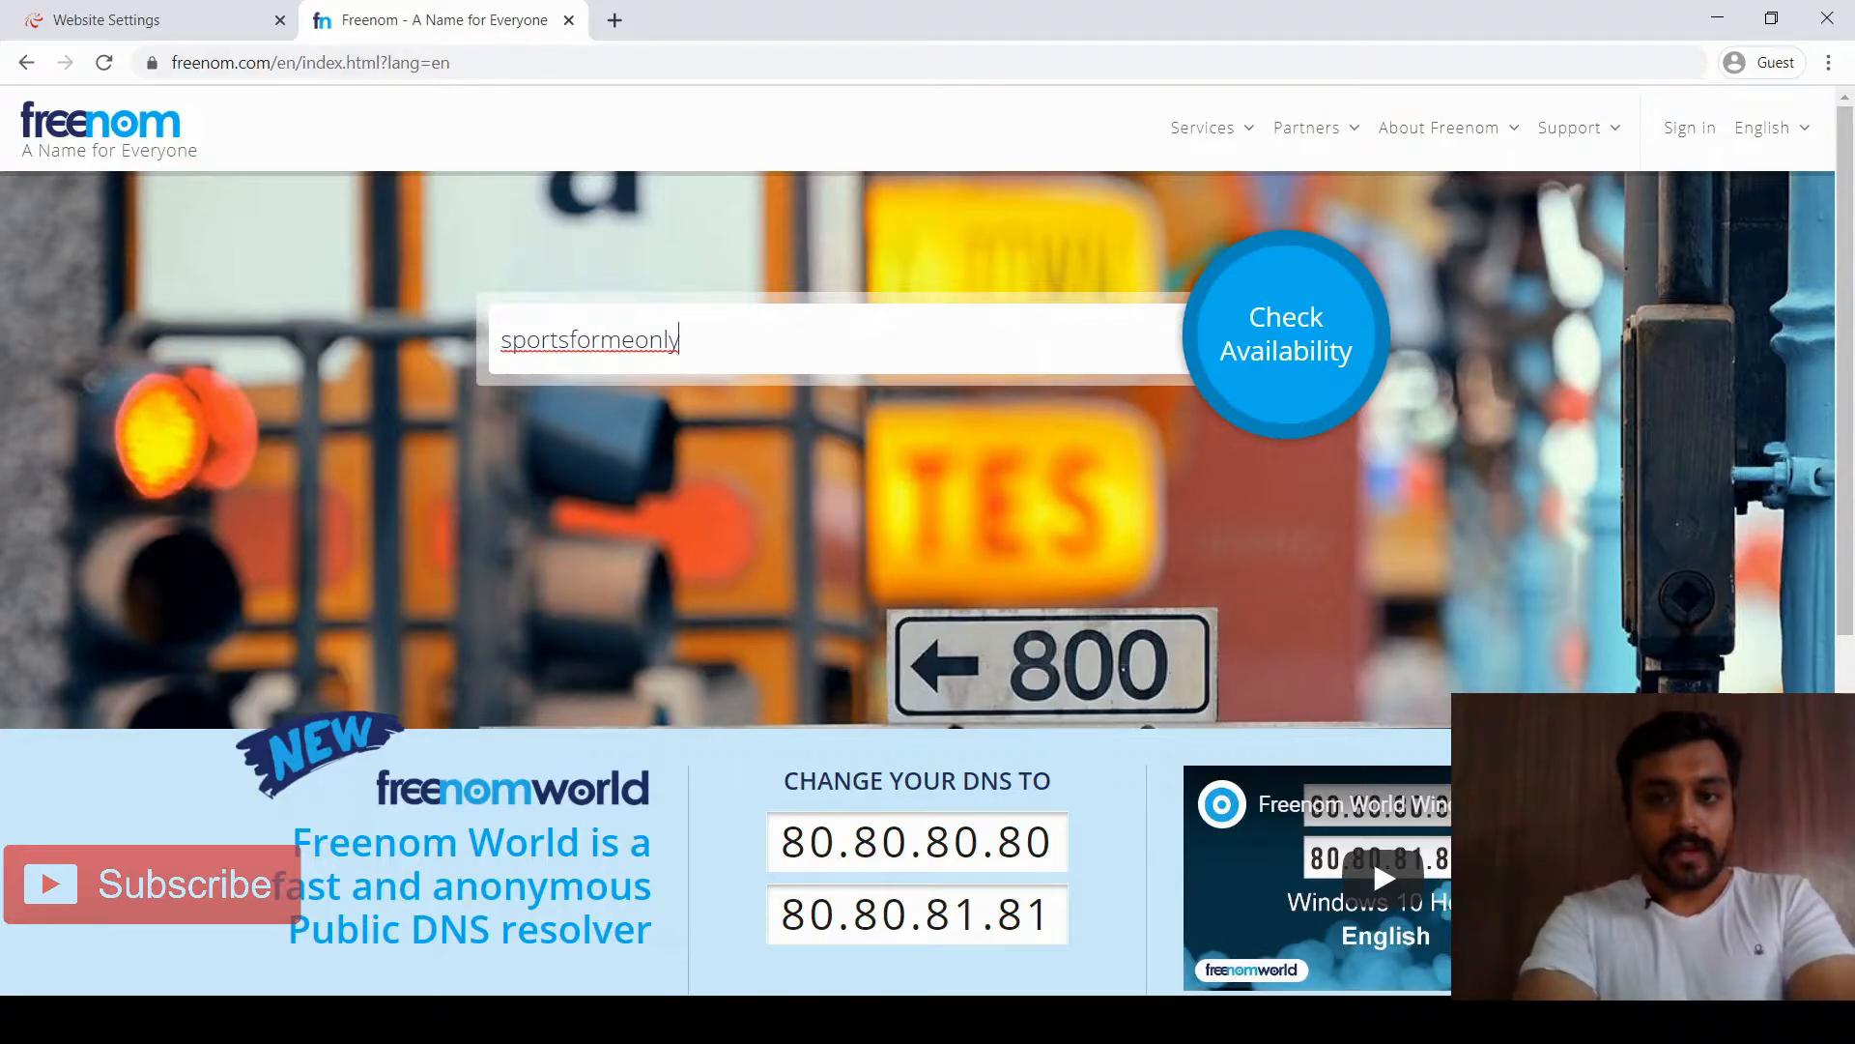
{"action": "key", "text": "Return"}
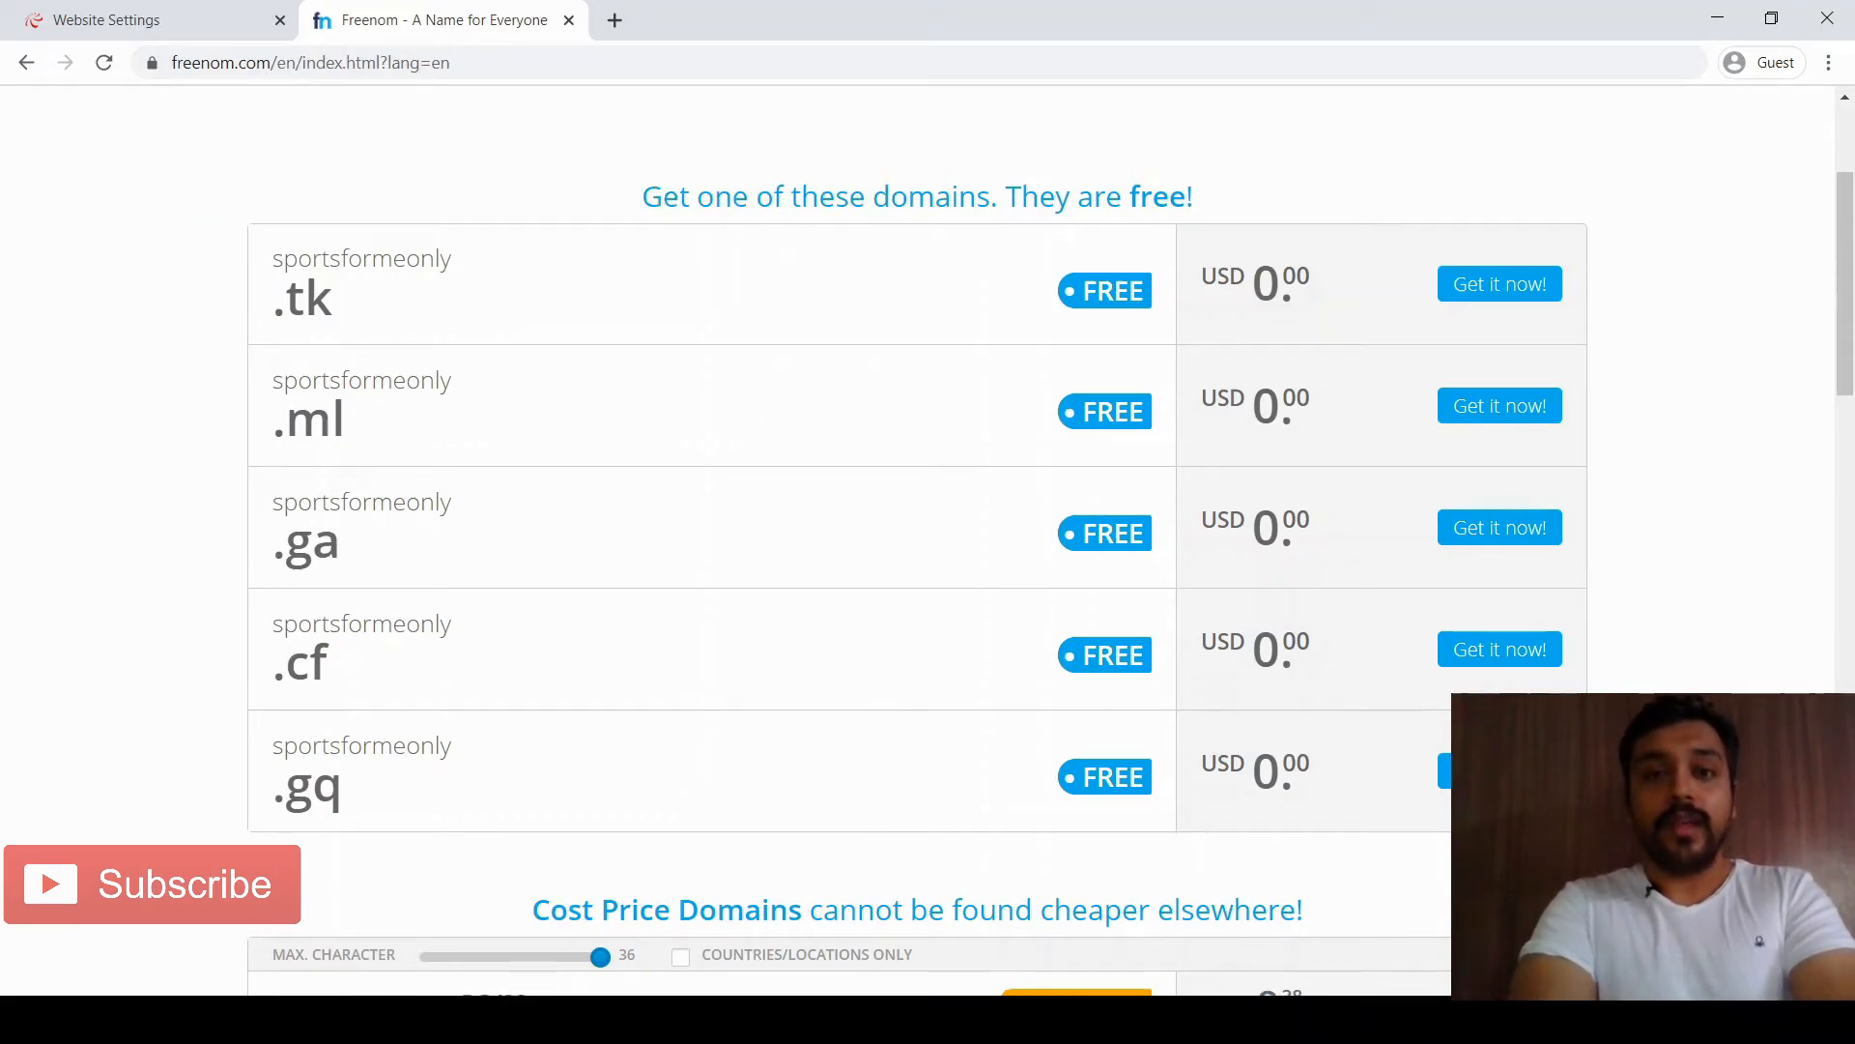
{"action": "scroll", "coordinate": [352, 672], "scroll_direction": "up", "scroll_amount": 3}
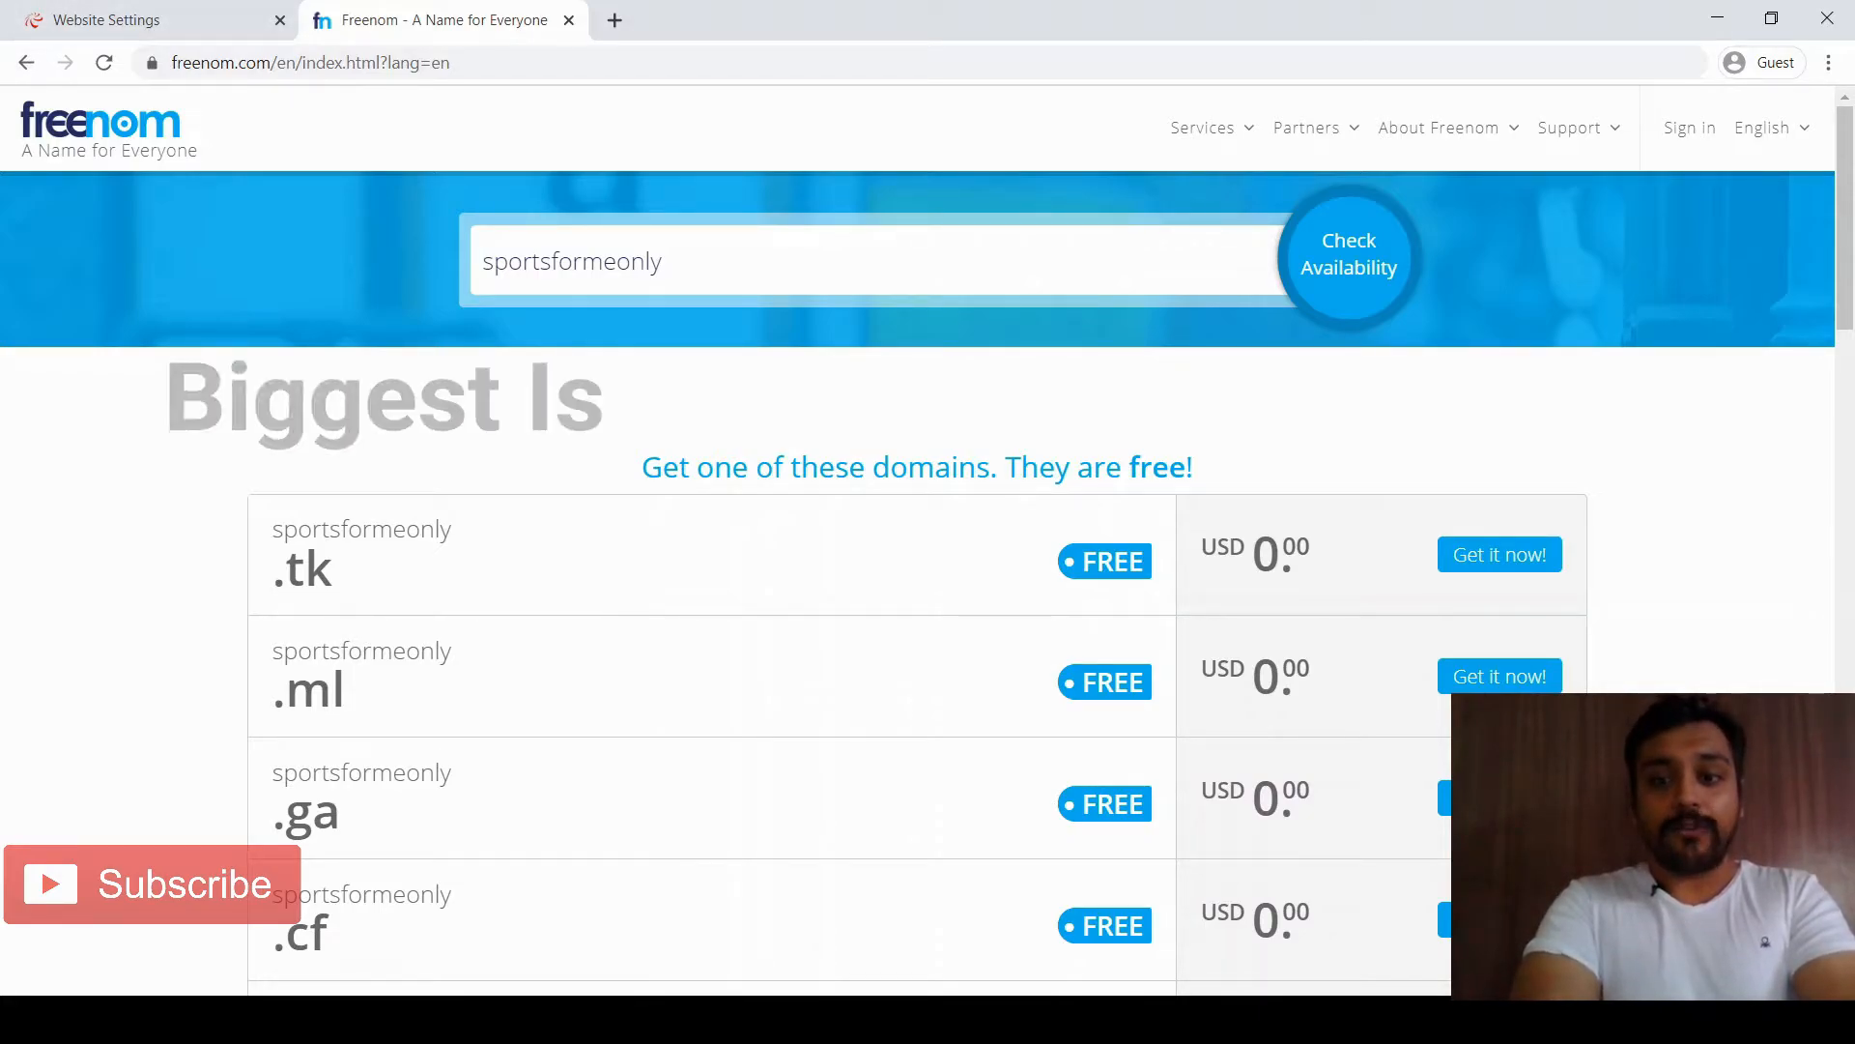
{"action": "left_click", "coordinate": [1499, 554]}
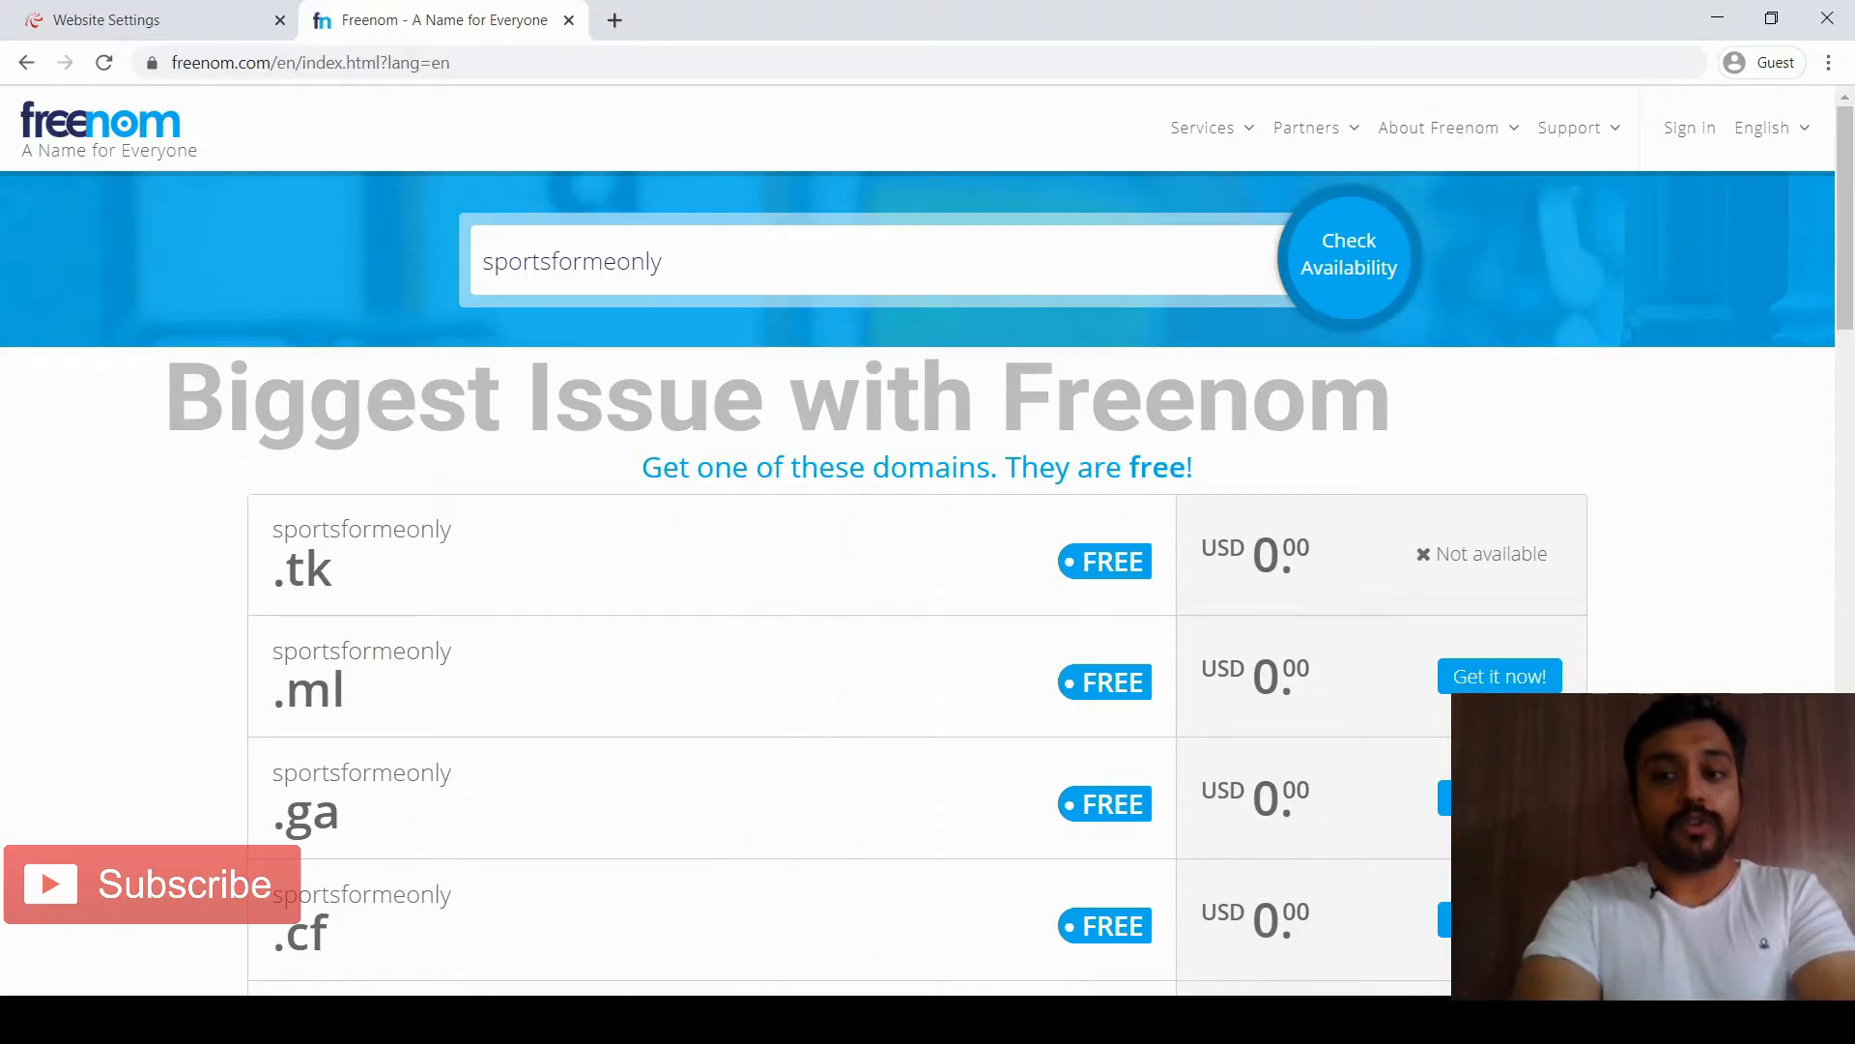
{"action": "left_click", "coordinate": [1499, 676]}
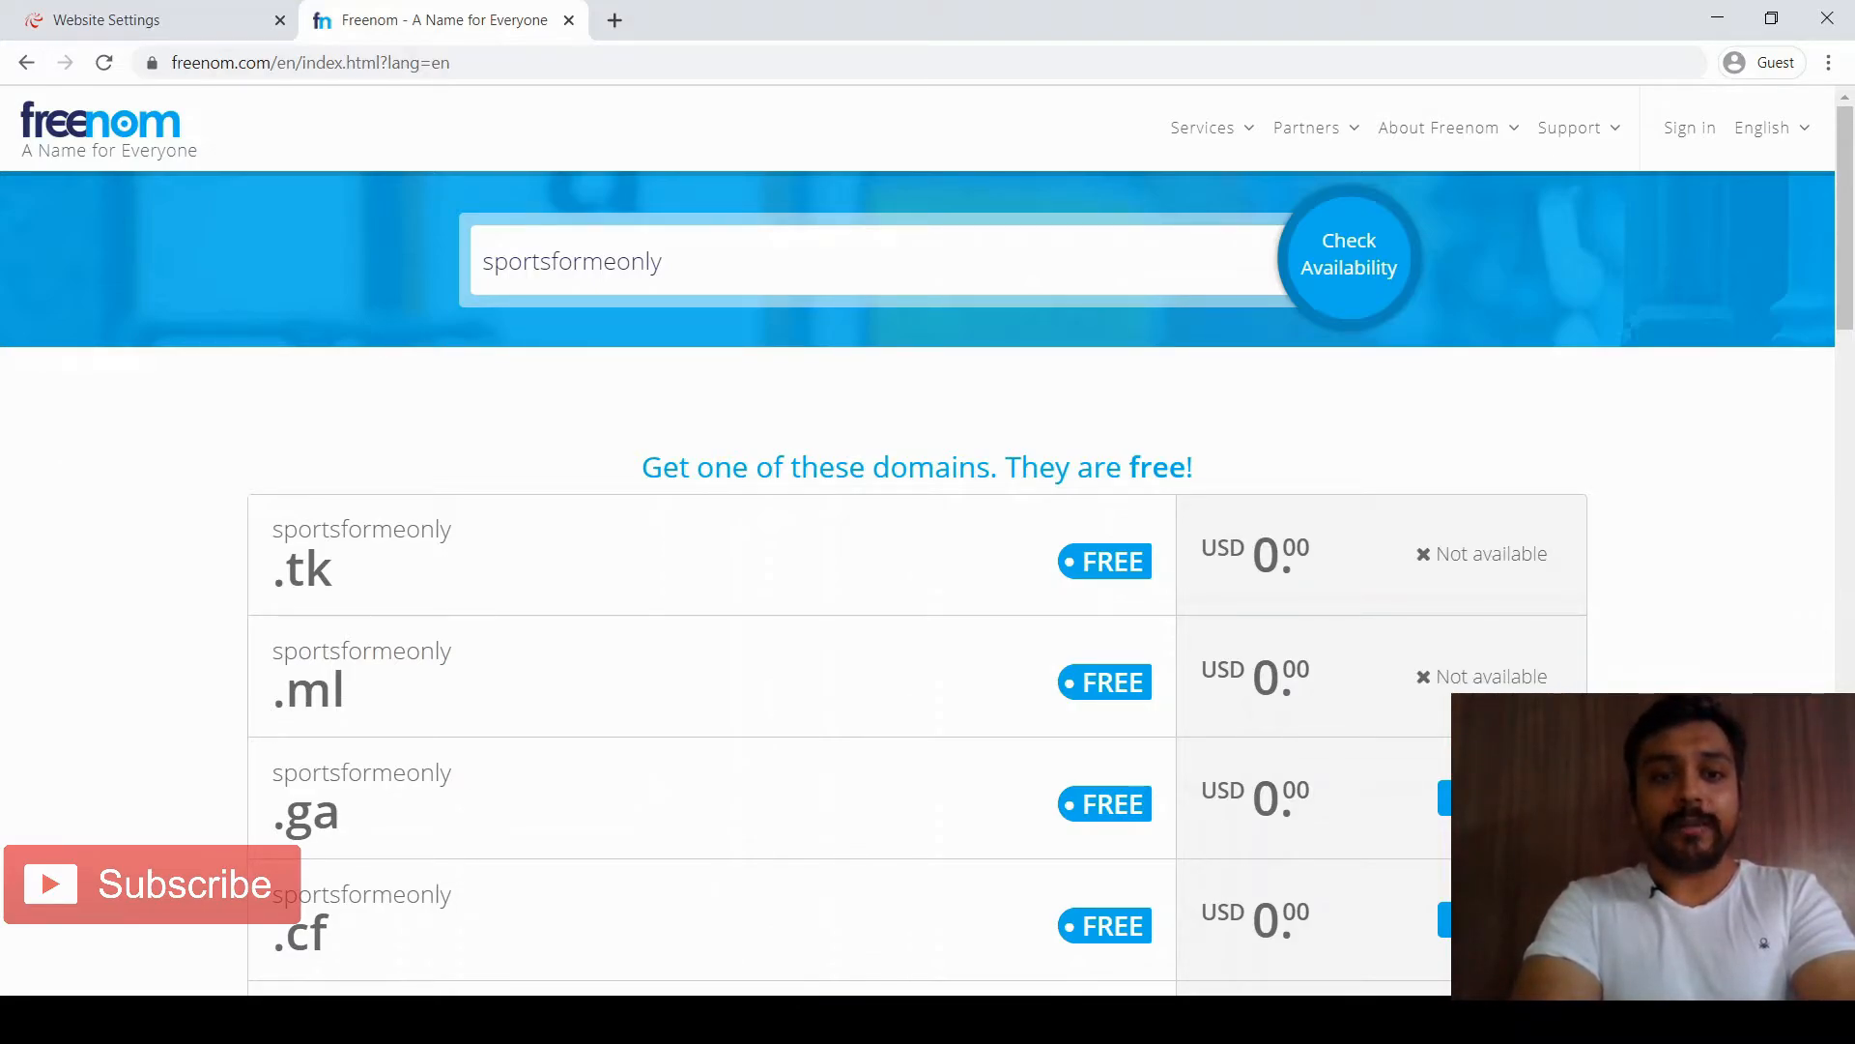
Clear the search box and highlight the unavailable sportsformeonly .tk result
{"action": "left_click", "coordinate": [580, 261]}
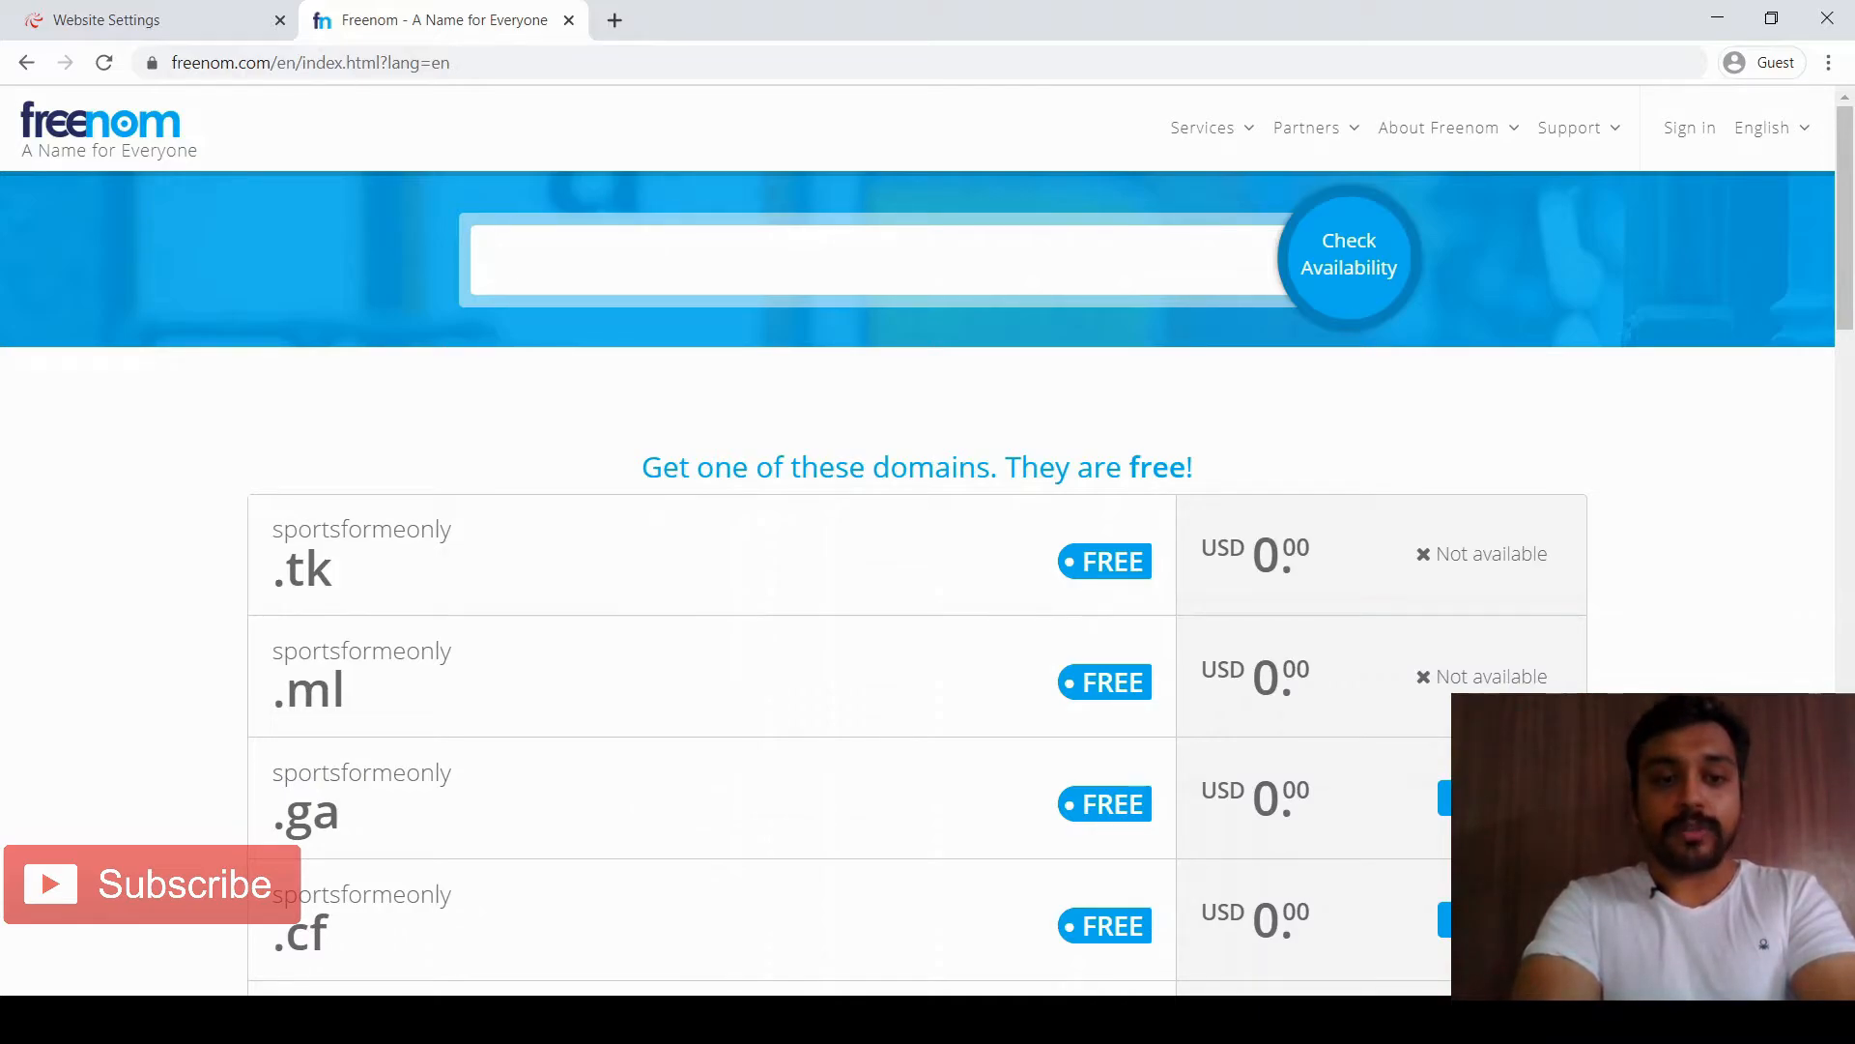
{"action": "left_click_drag", "start_coordinate": [273, 530], "coordinate": [334, 572]}
{"action": "left_click", "coordinate": [271, 529]}
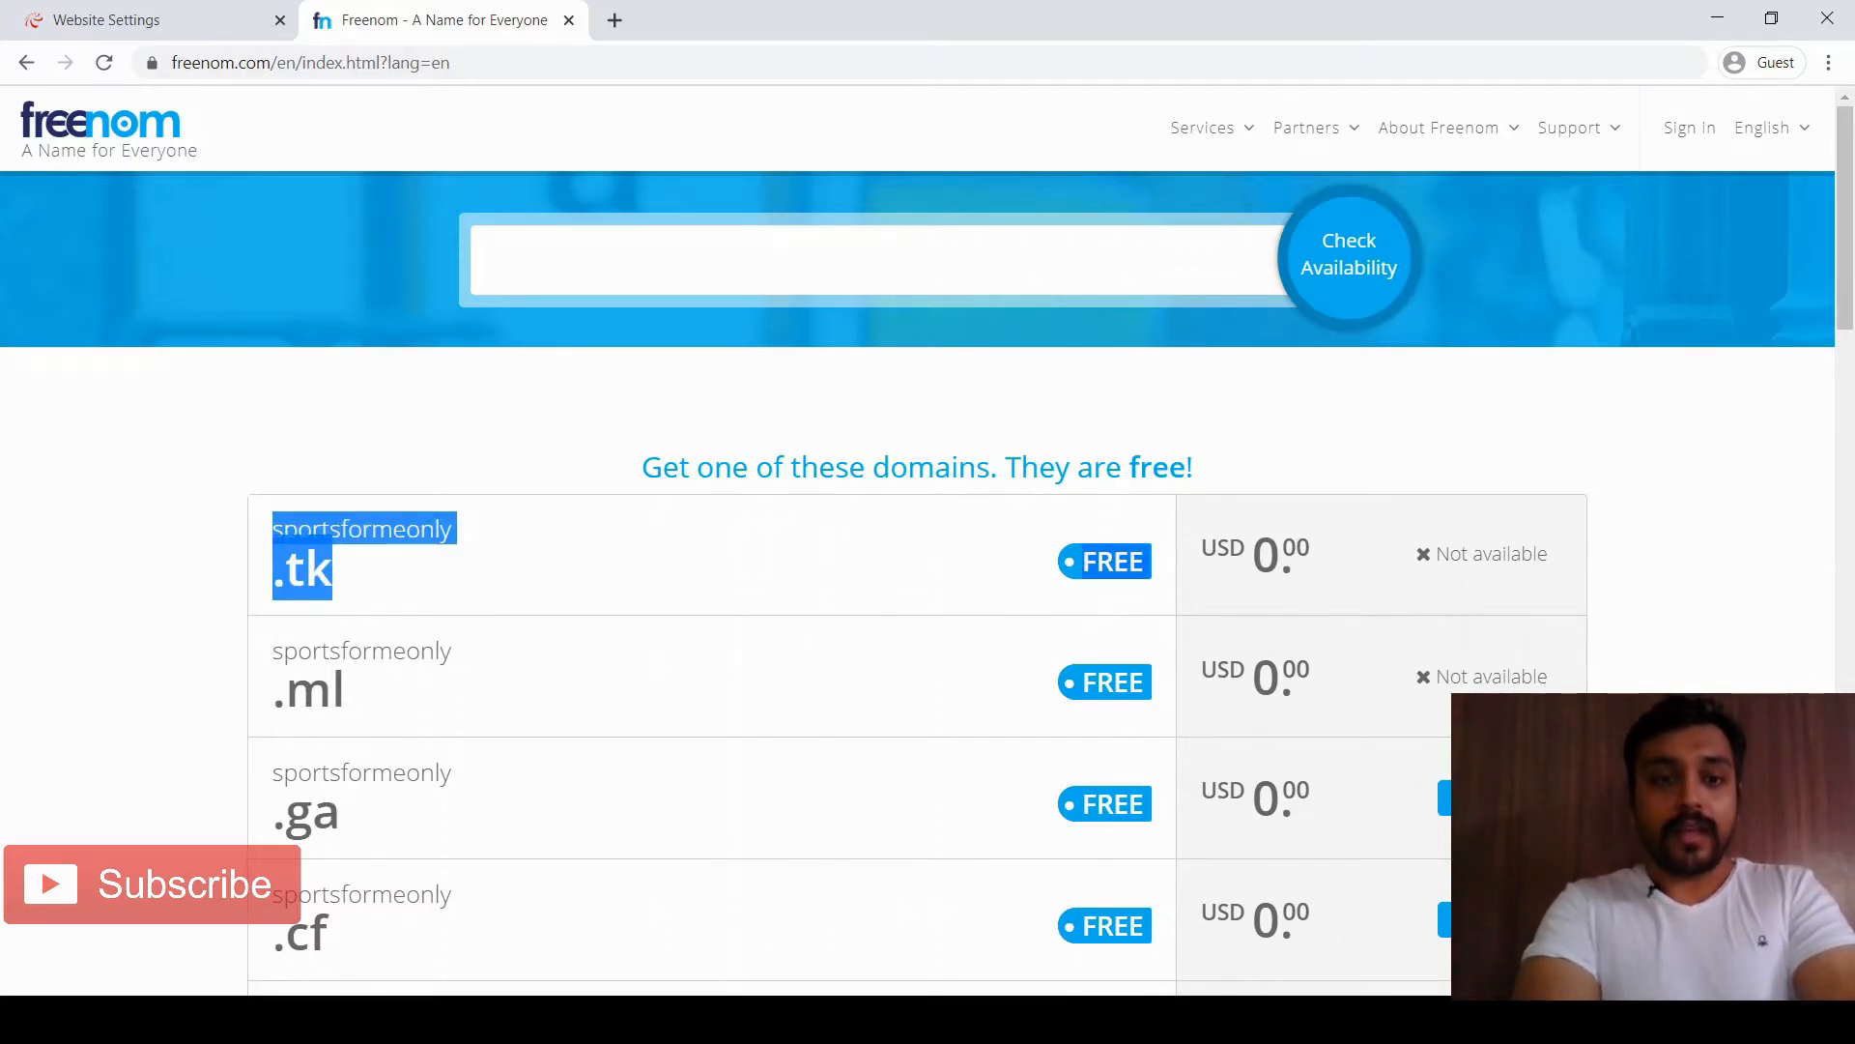
Search Freenom for sportsformeonly.tk, correcting the pasted name, and check out the available domain
{"action": "left_click", "coordinate": [484, 260]}
{"action": "type", "text": "sportsformeonlyFREE.tk"}
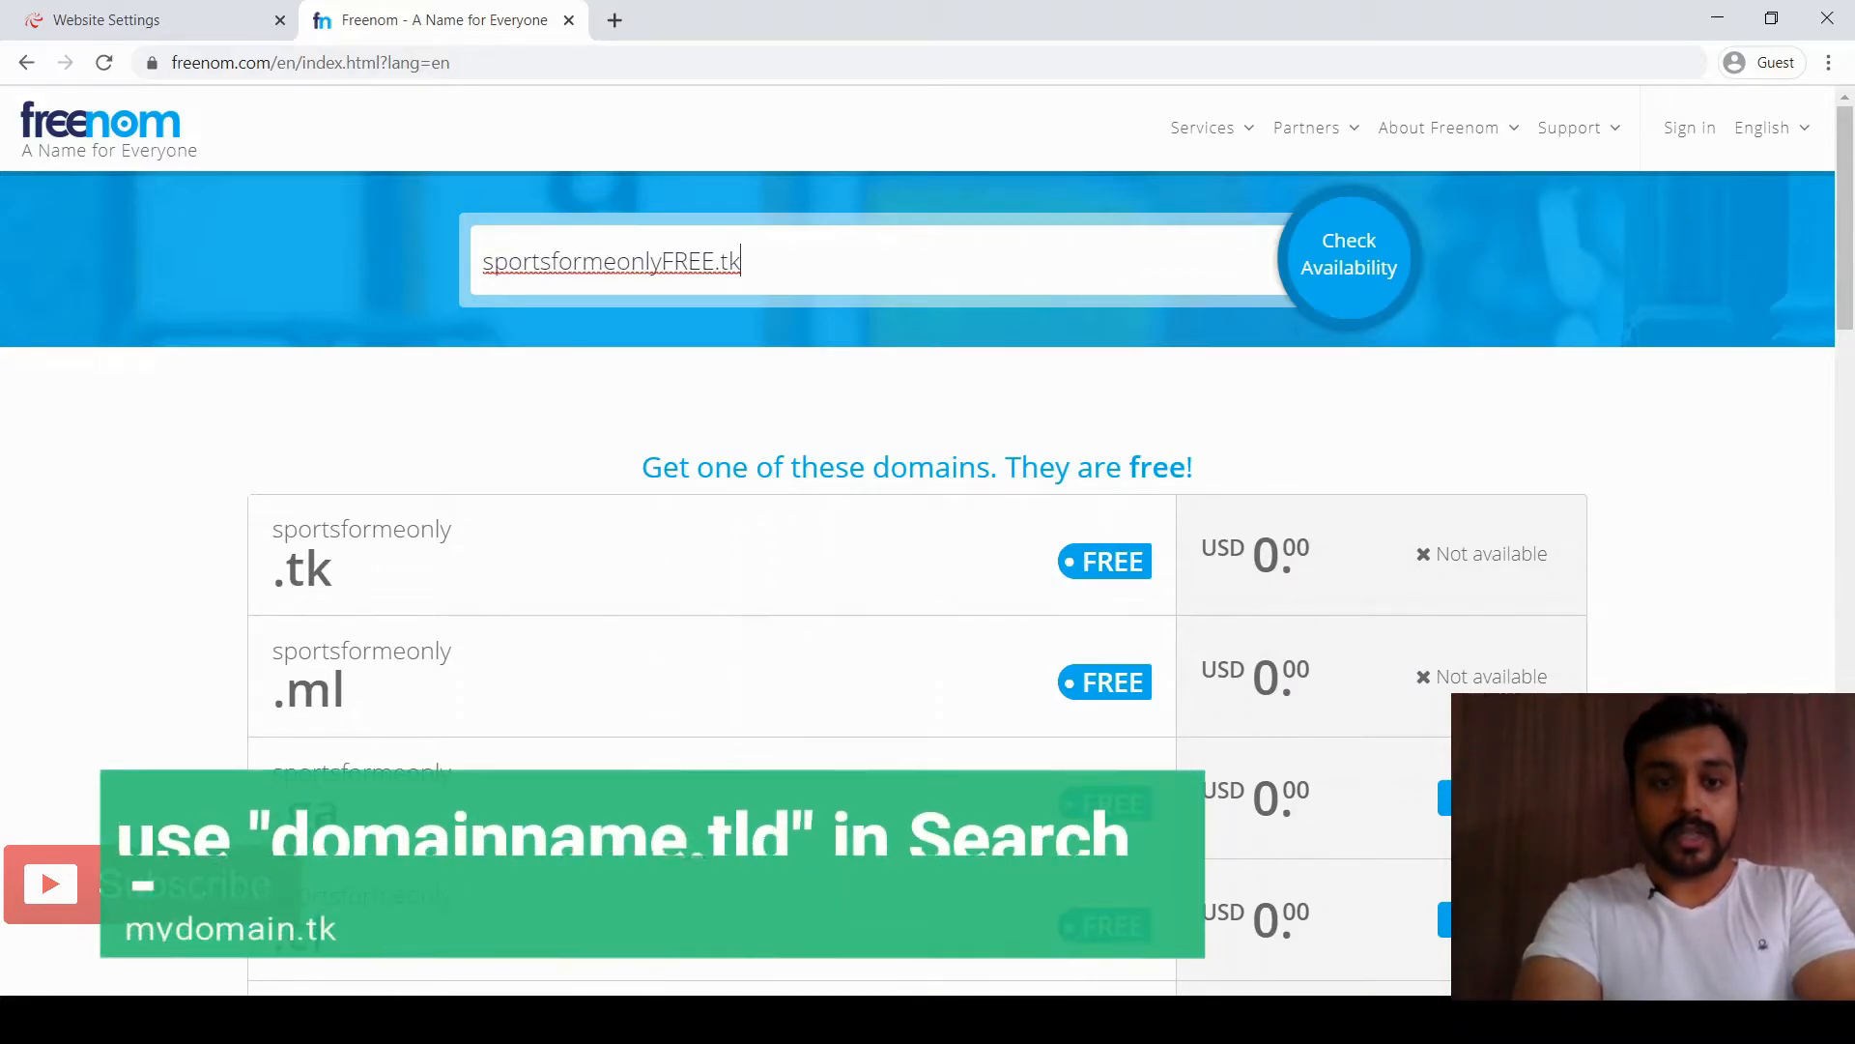
{"action": "double_click", "coordinate": [599, 261]}
{"action": "left_click", "coordinate": [701, 261]}
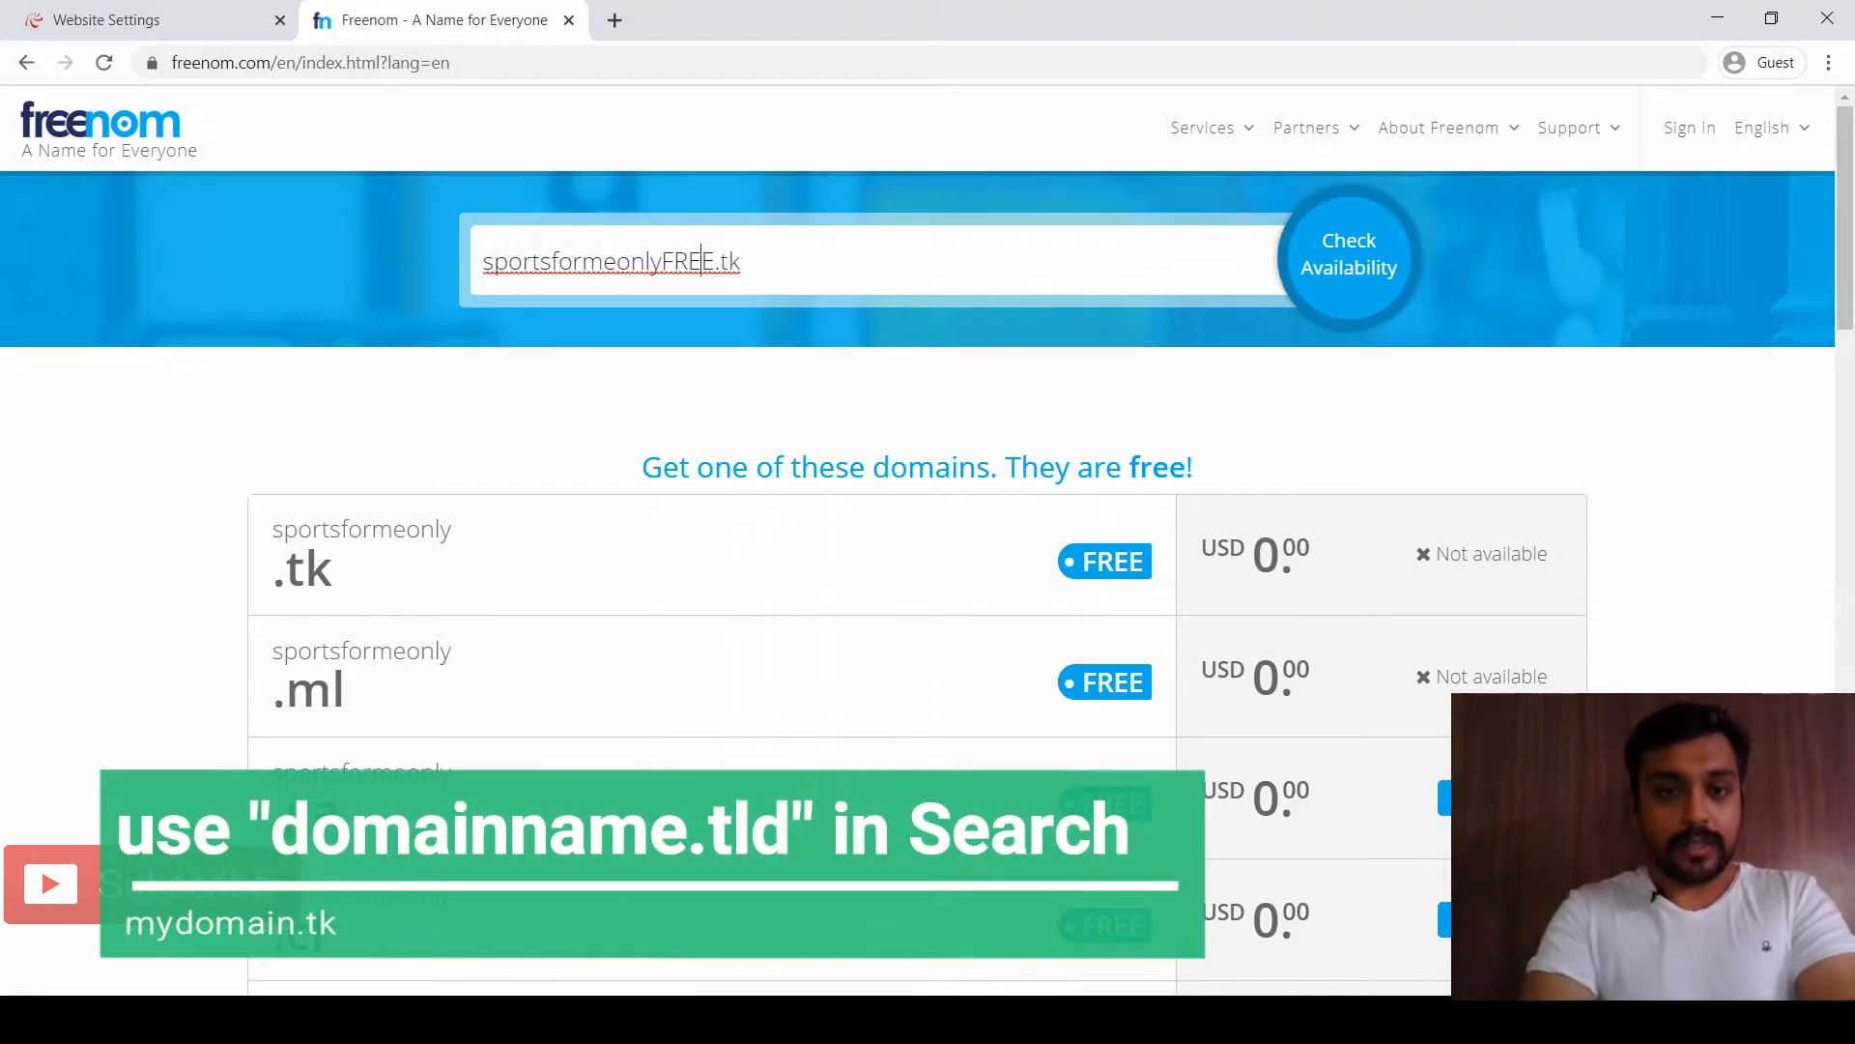
{"action": "key", "text": "Right"}
{"action": "key", "text": "BackSpace"}
{"action": "key", "text": "BackSpace"}
{"action": "key", "text": "BackSpace"}
{"action": "key", "text": "BackSpace"}
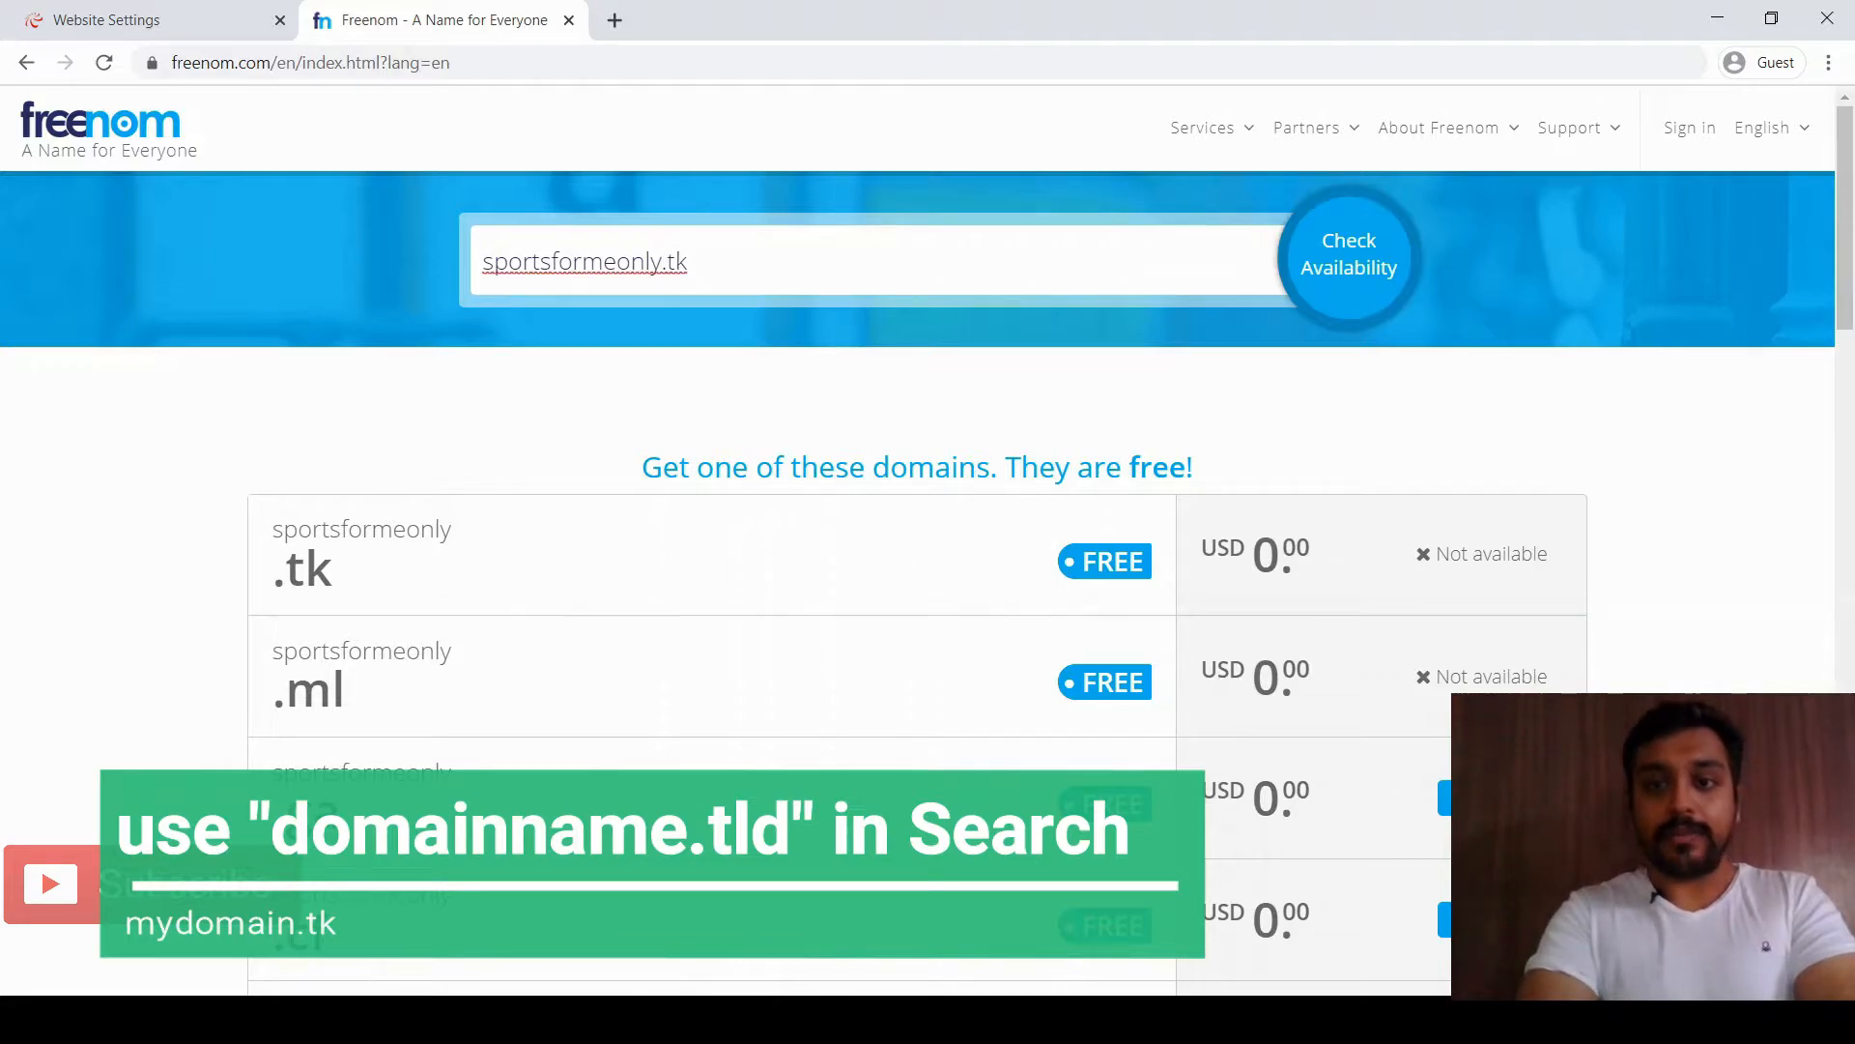
{"action": "key", "text": "Return"}
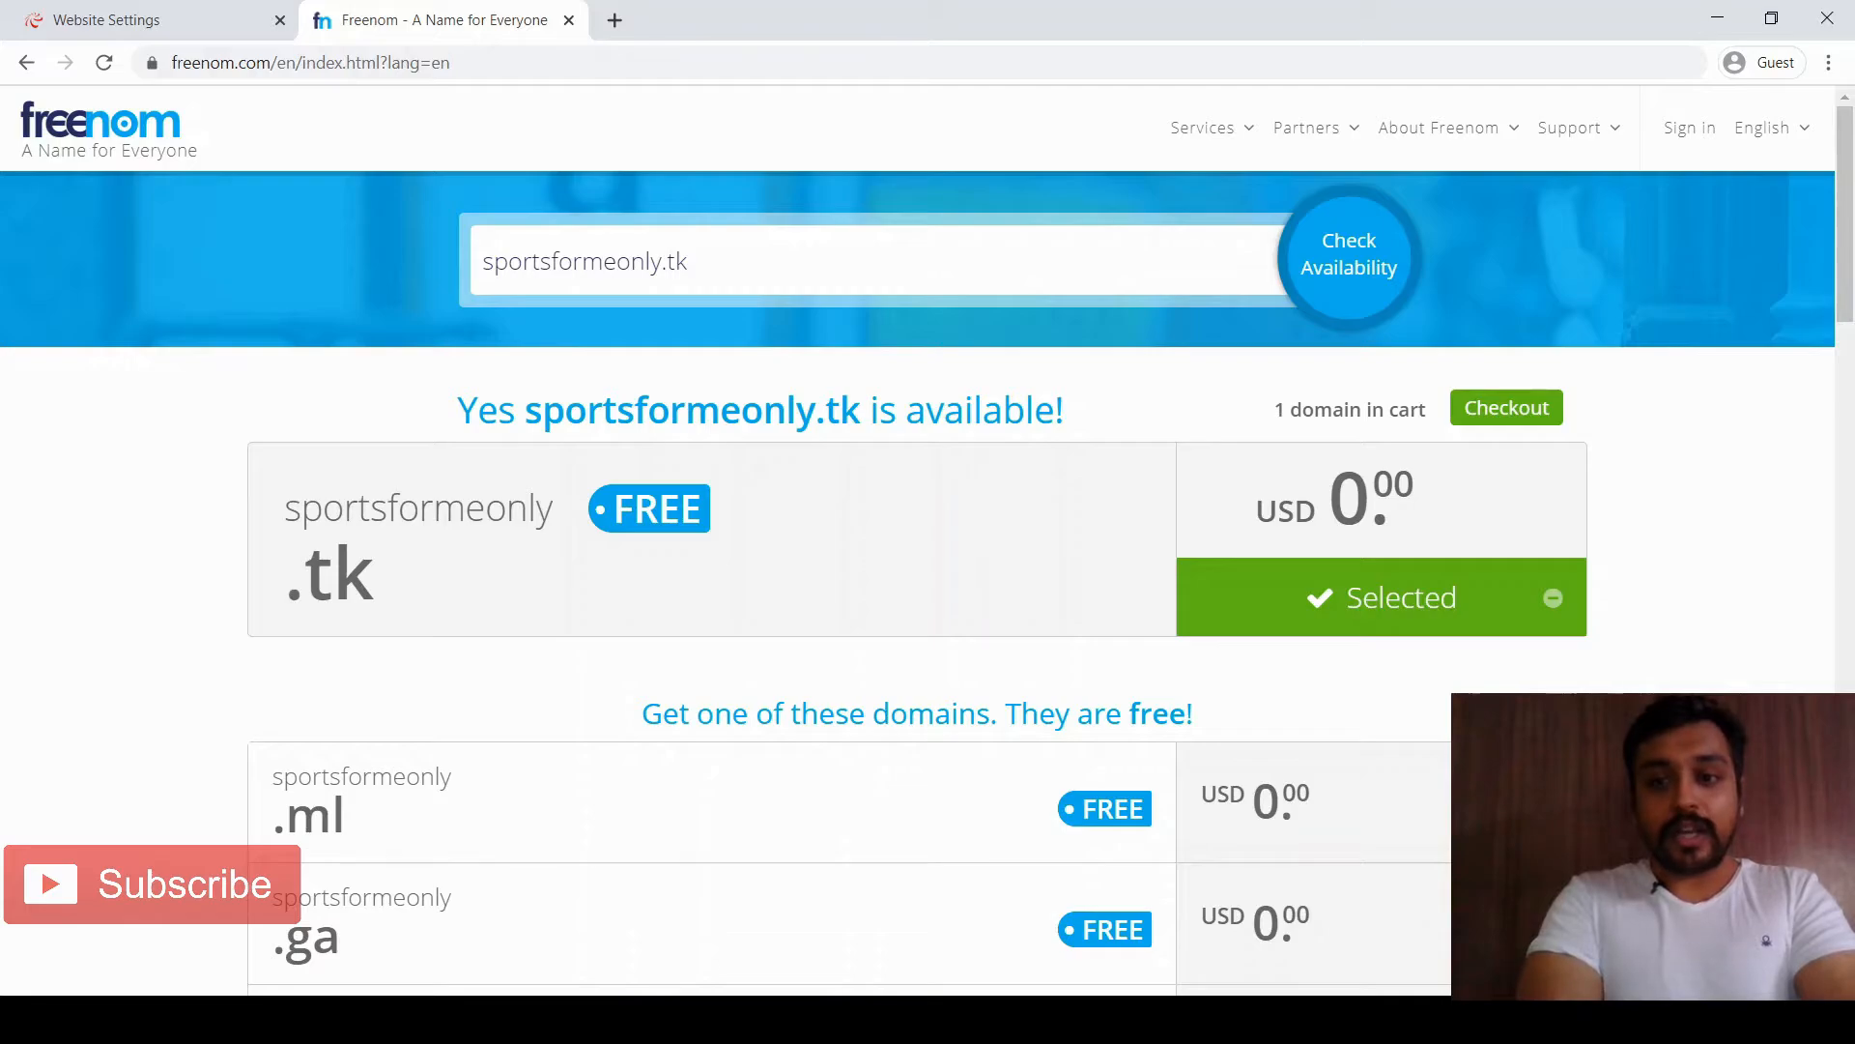
{"action": "left_click", "coordinate": [1506, 408]}
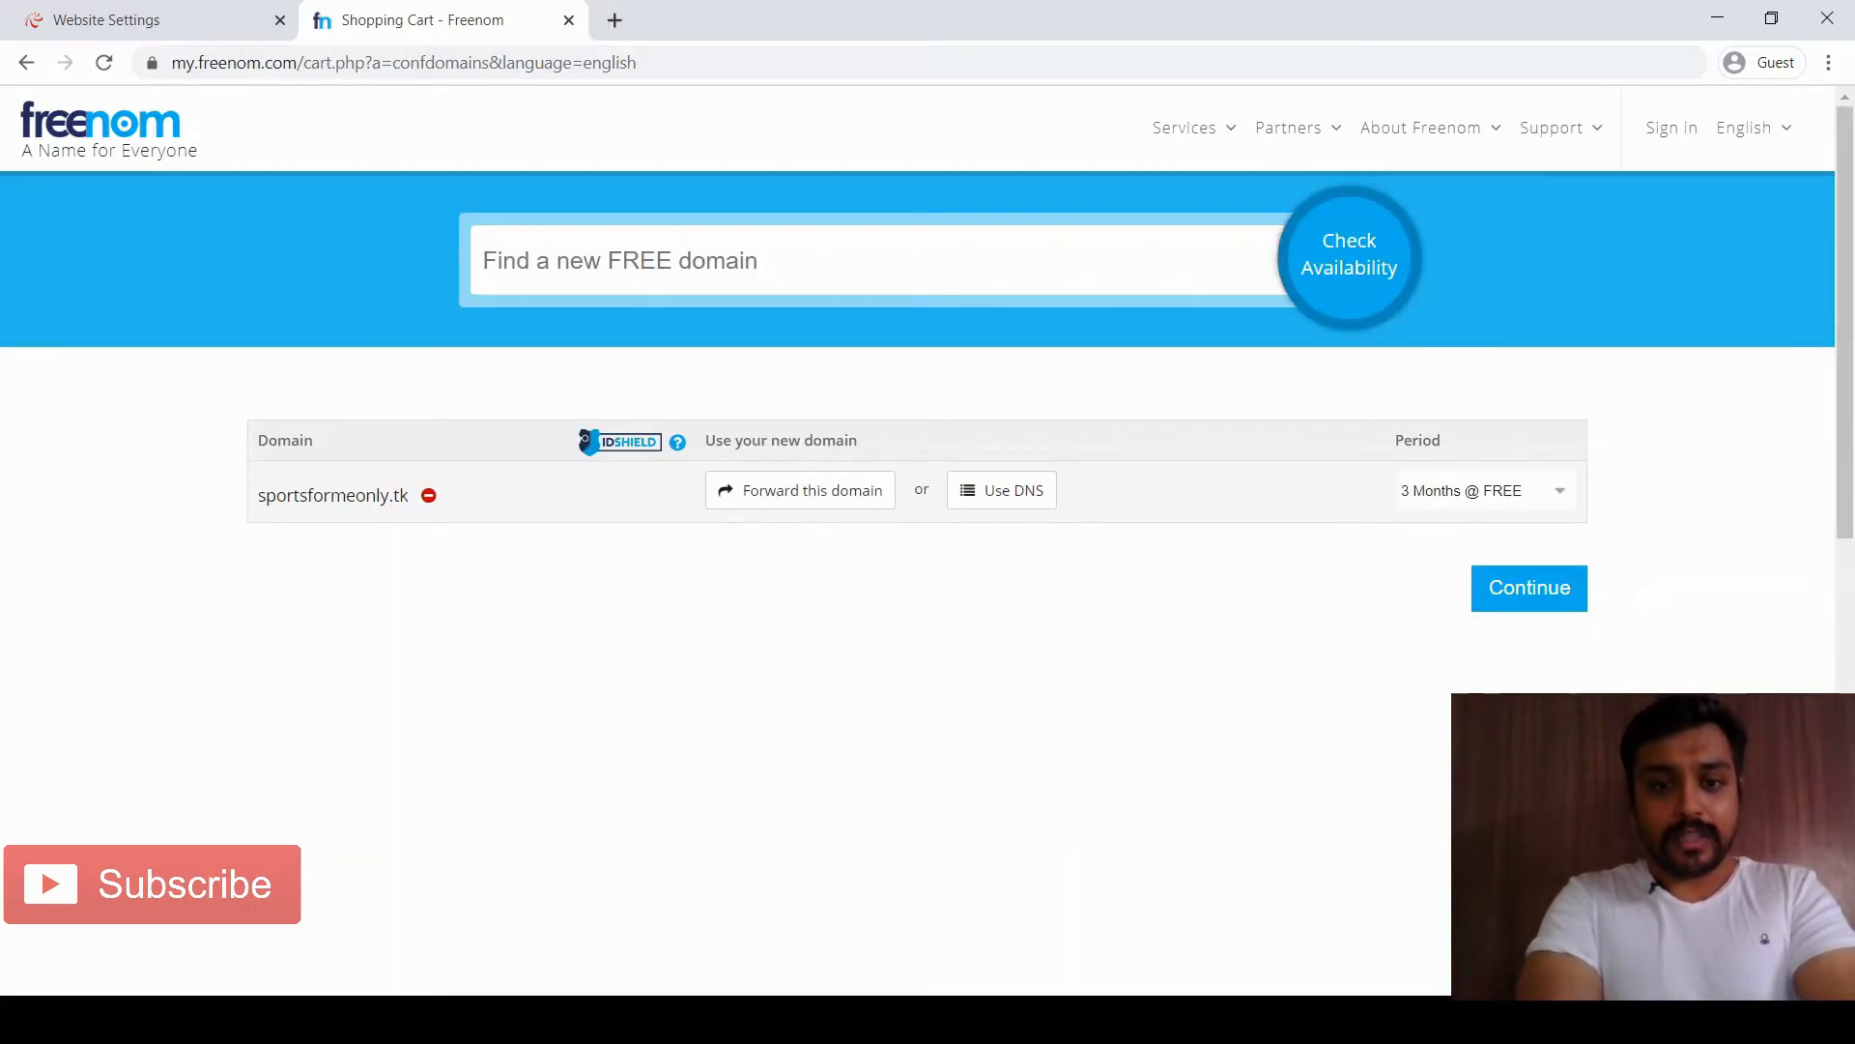
Set sportsformeonly.tk to 12 Months @ FREE with Use your own DNS, then return to 000webhost
{"action": "left_click", "coordinate": [1002, 491]}
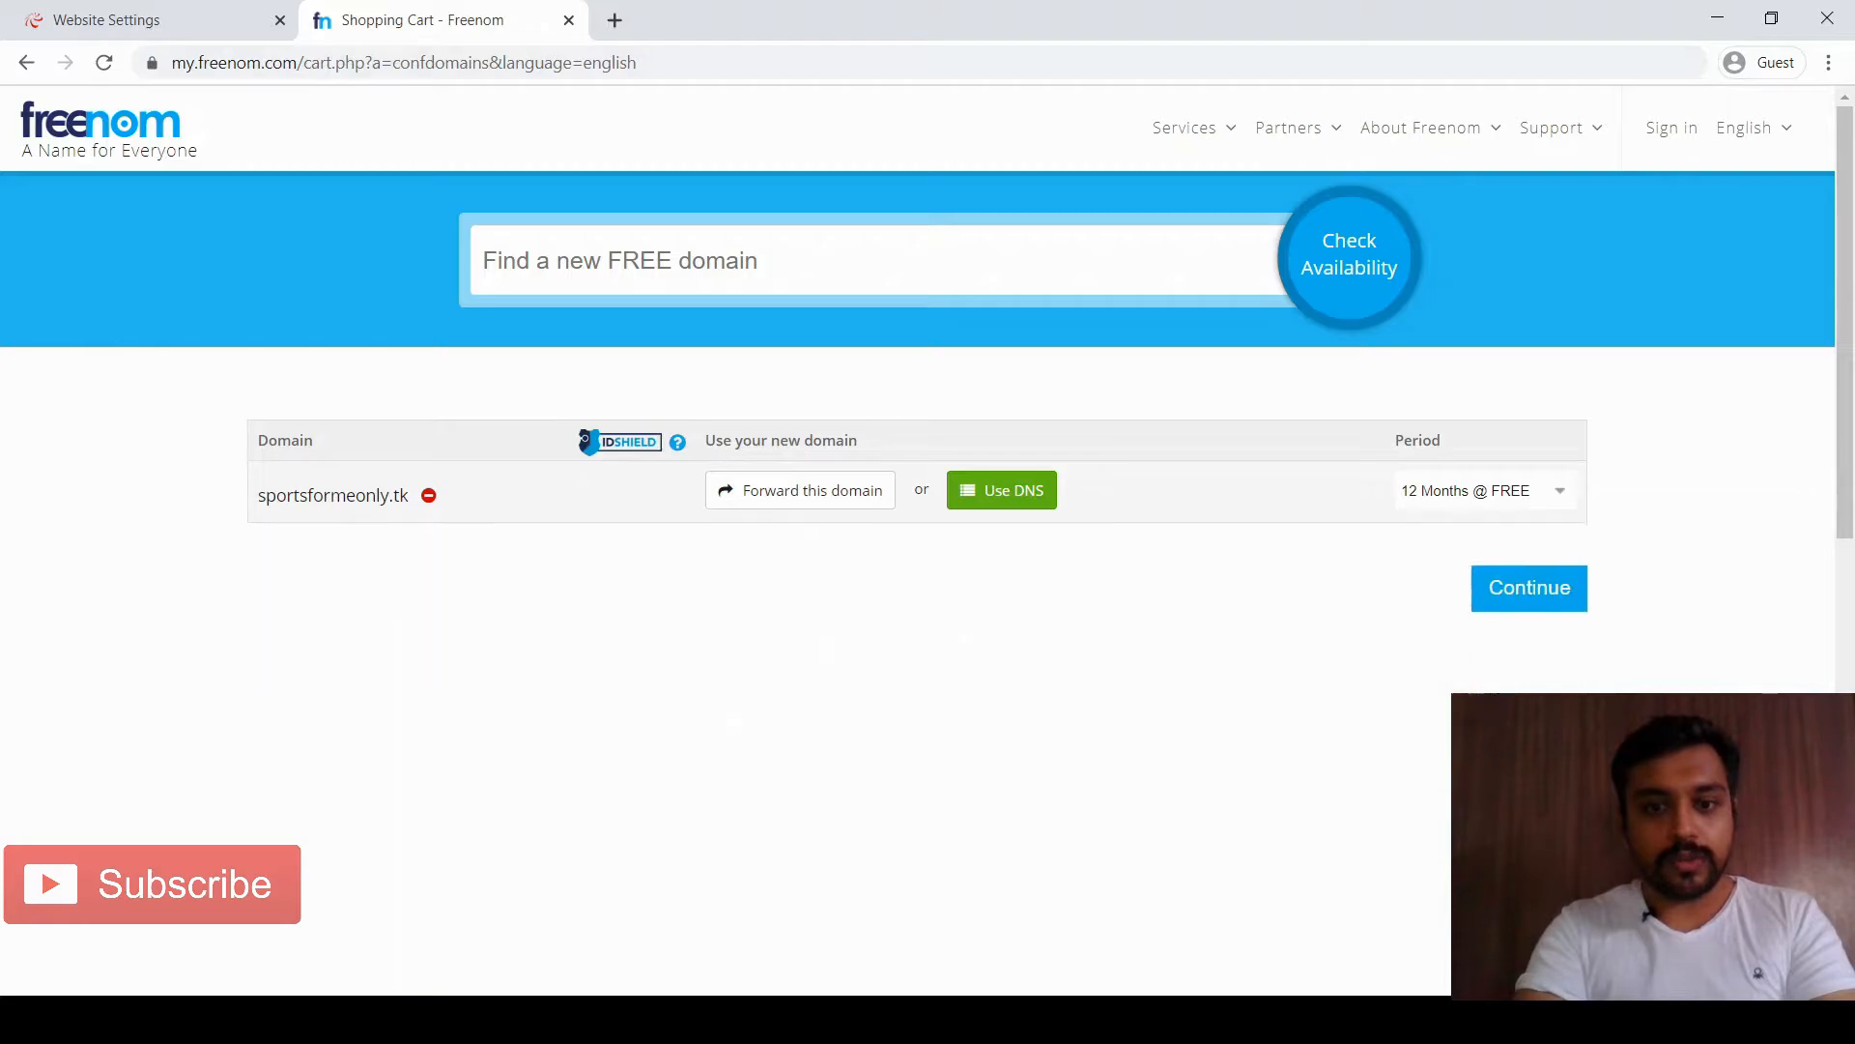
{"action": "left_click", "coordinate": [1002, 491]}
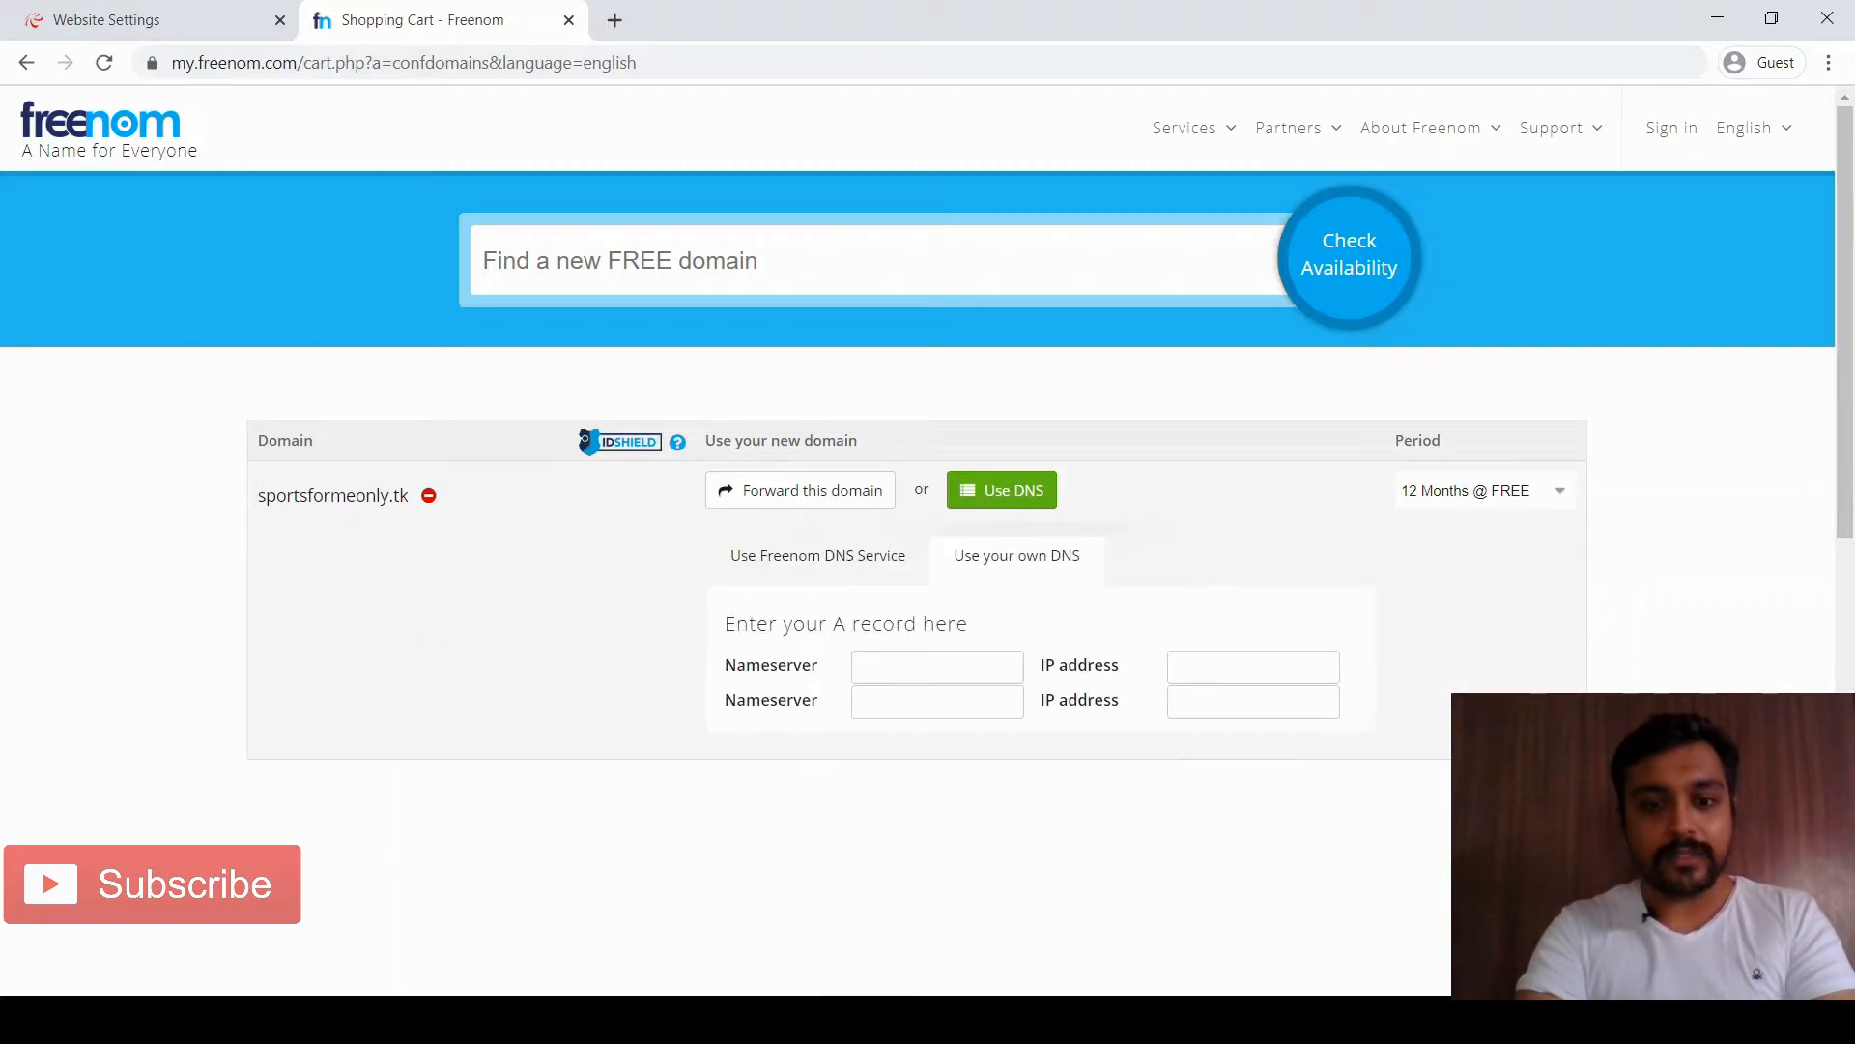
{"action": "left_click", "coordinate": [145, 19]}
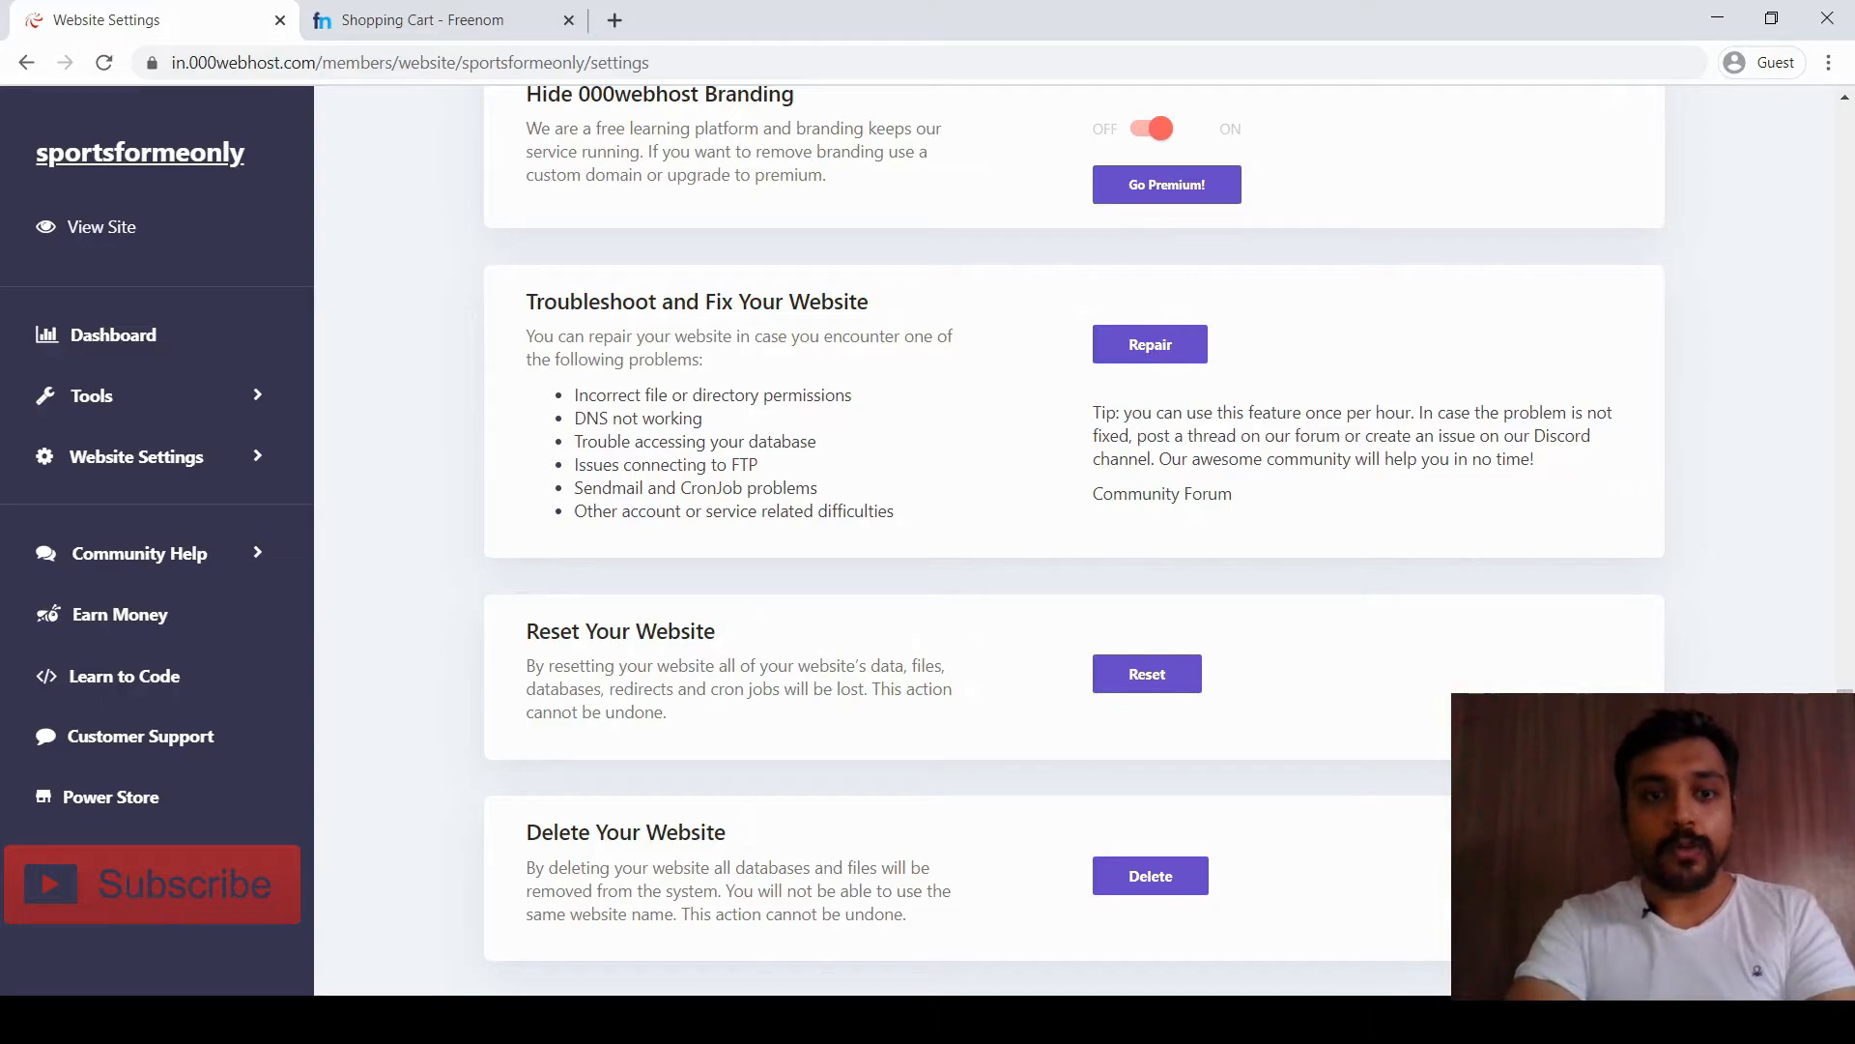
{"action": "key", "text": "ctrl+Tab"}
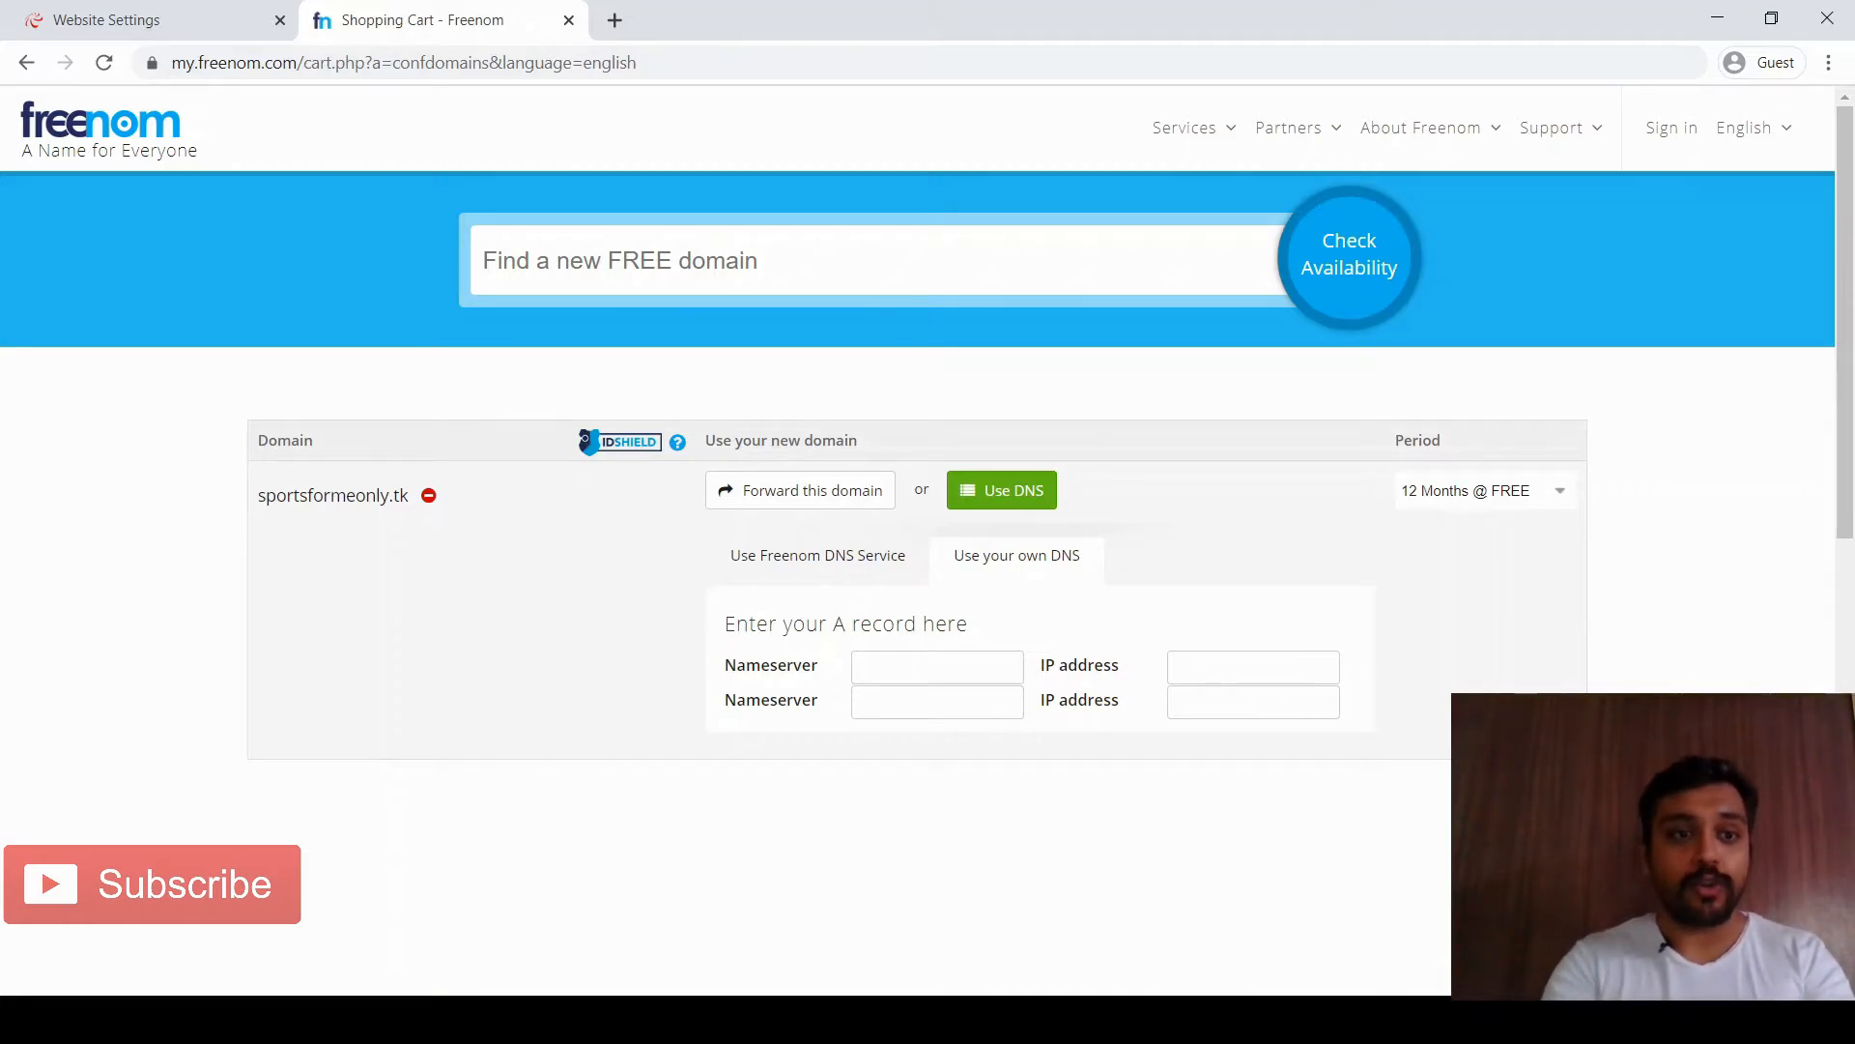
{"action": "left_click", "coordinate": [106, 20]}
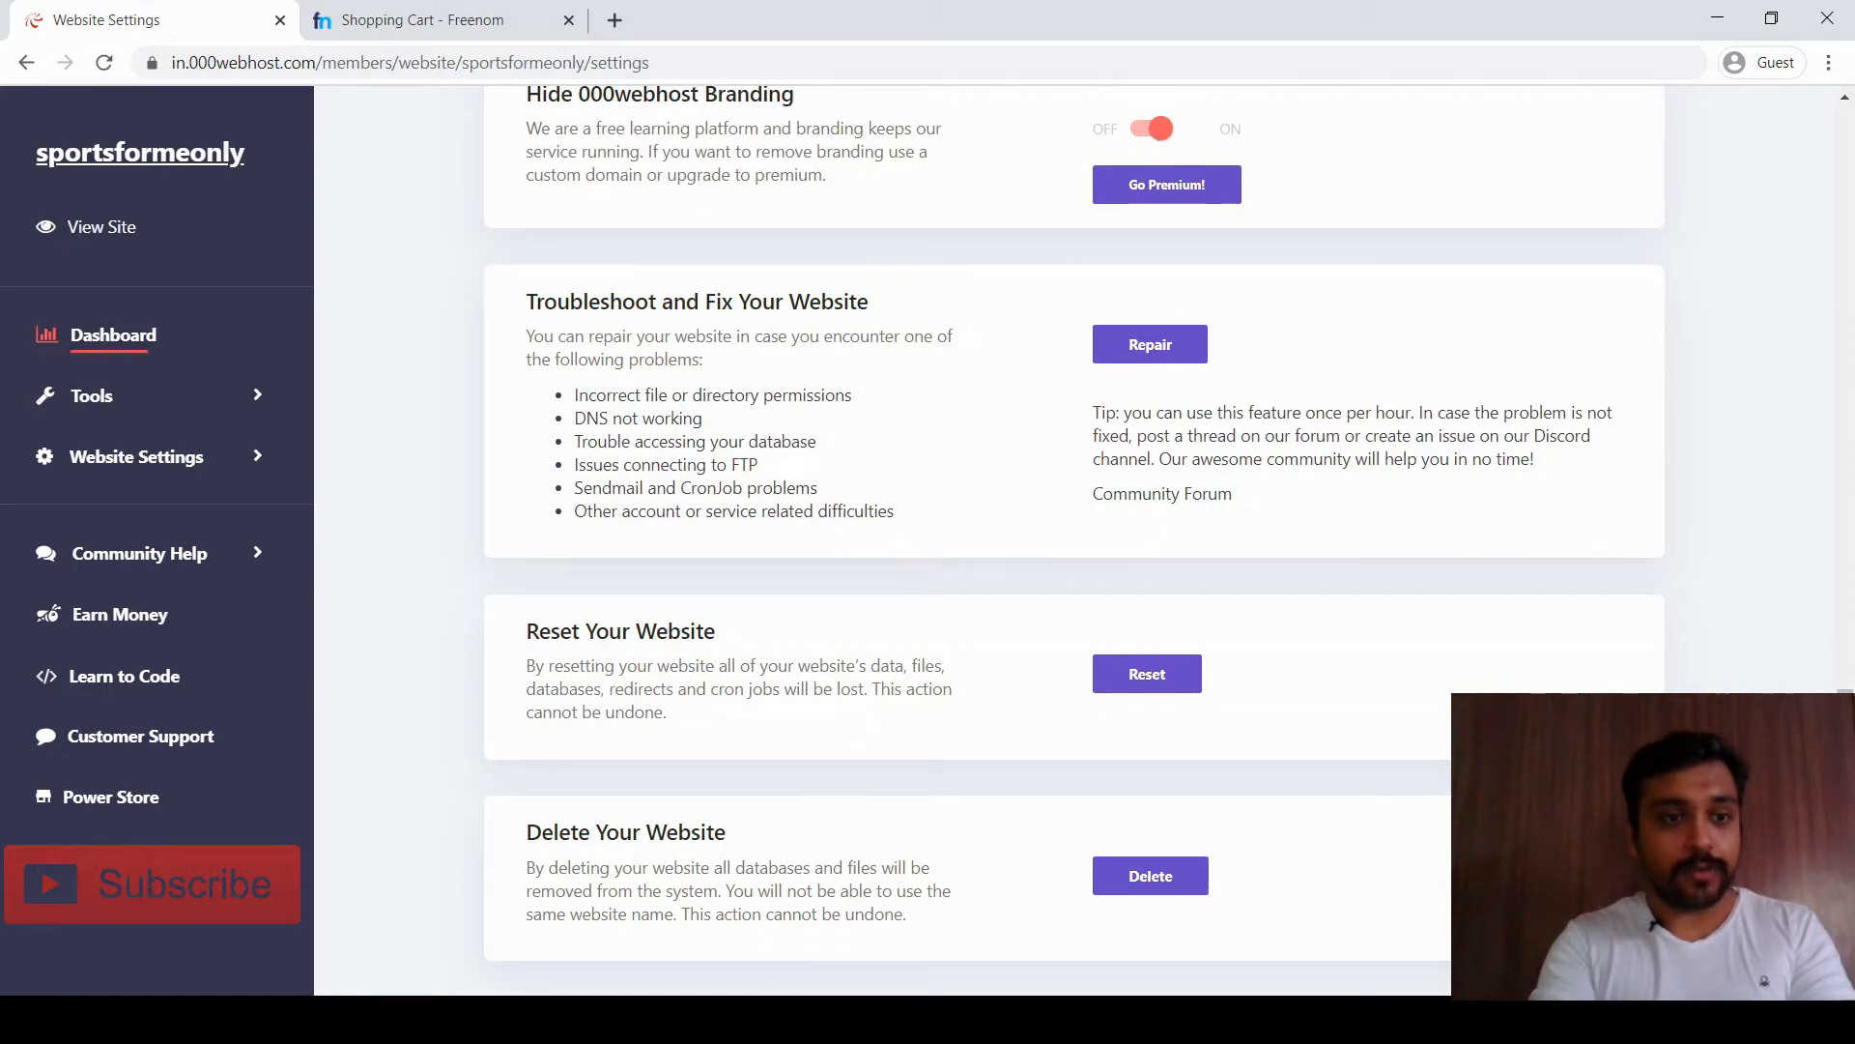
Go from the site dashboard to Tools > Set Web Address
{"action": "left_click", "coordinate": [113, 335]}
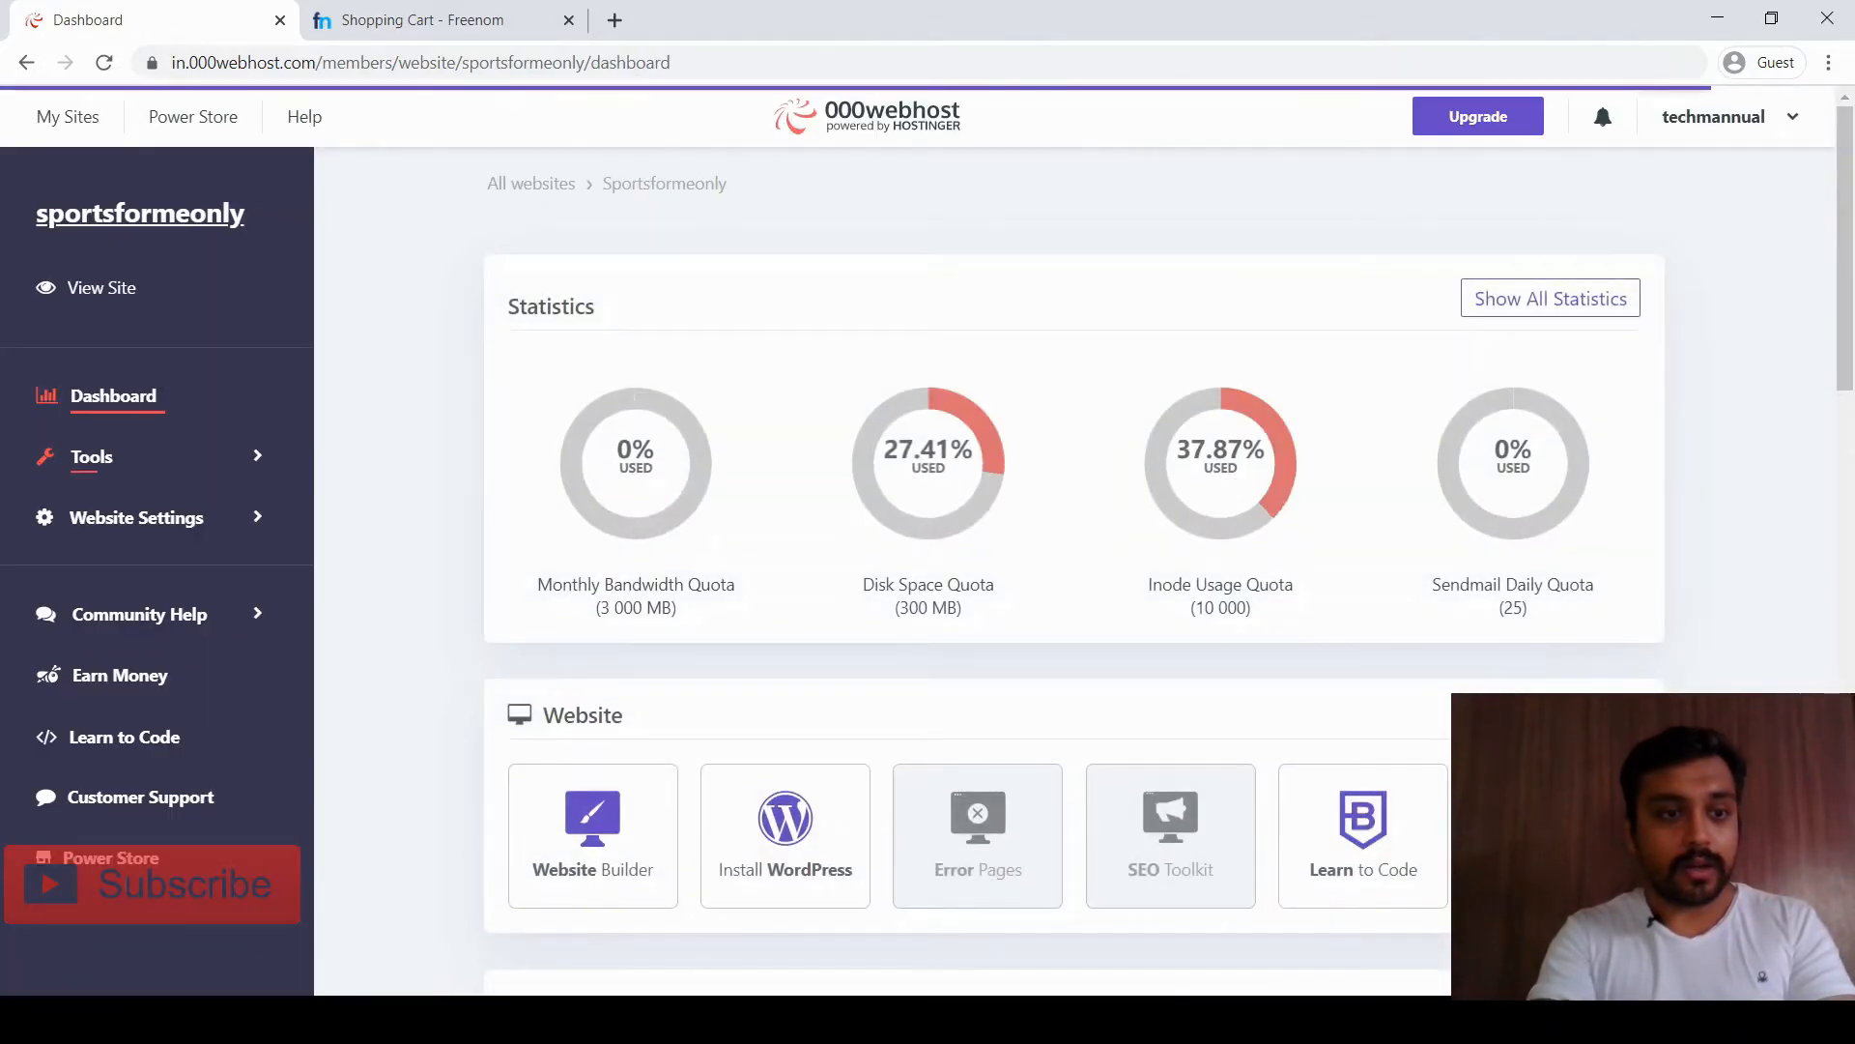
{"action": "left_click", "coordinate": [136, 517]}
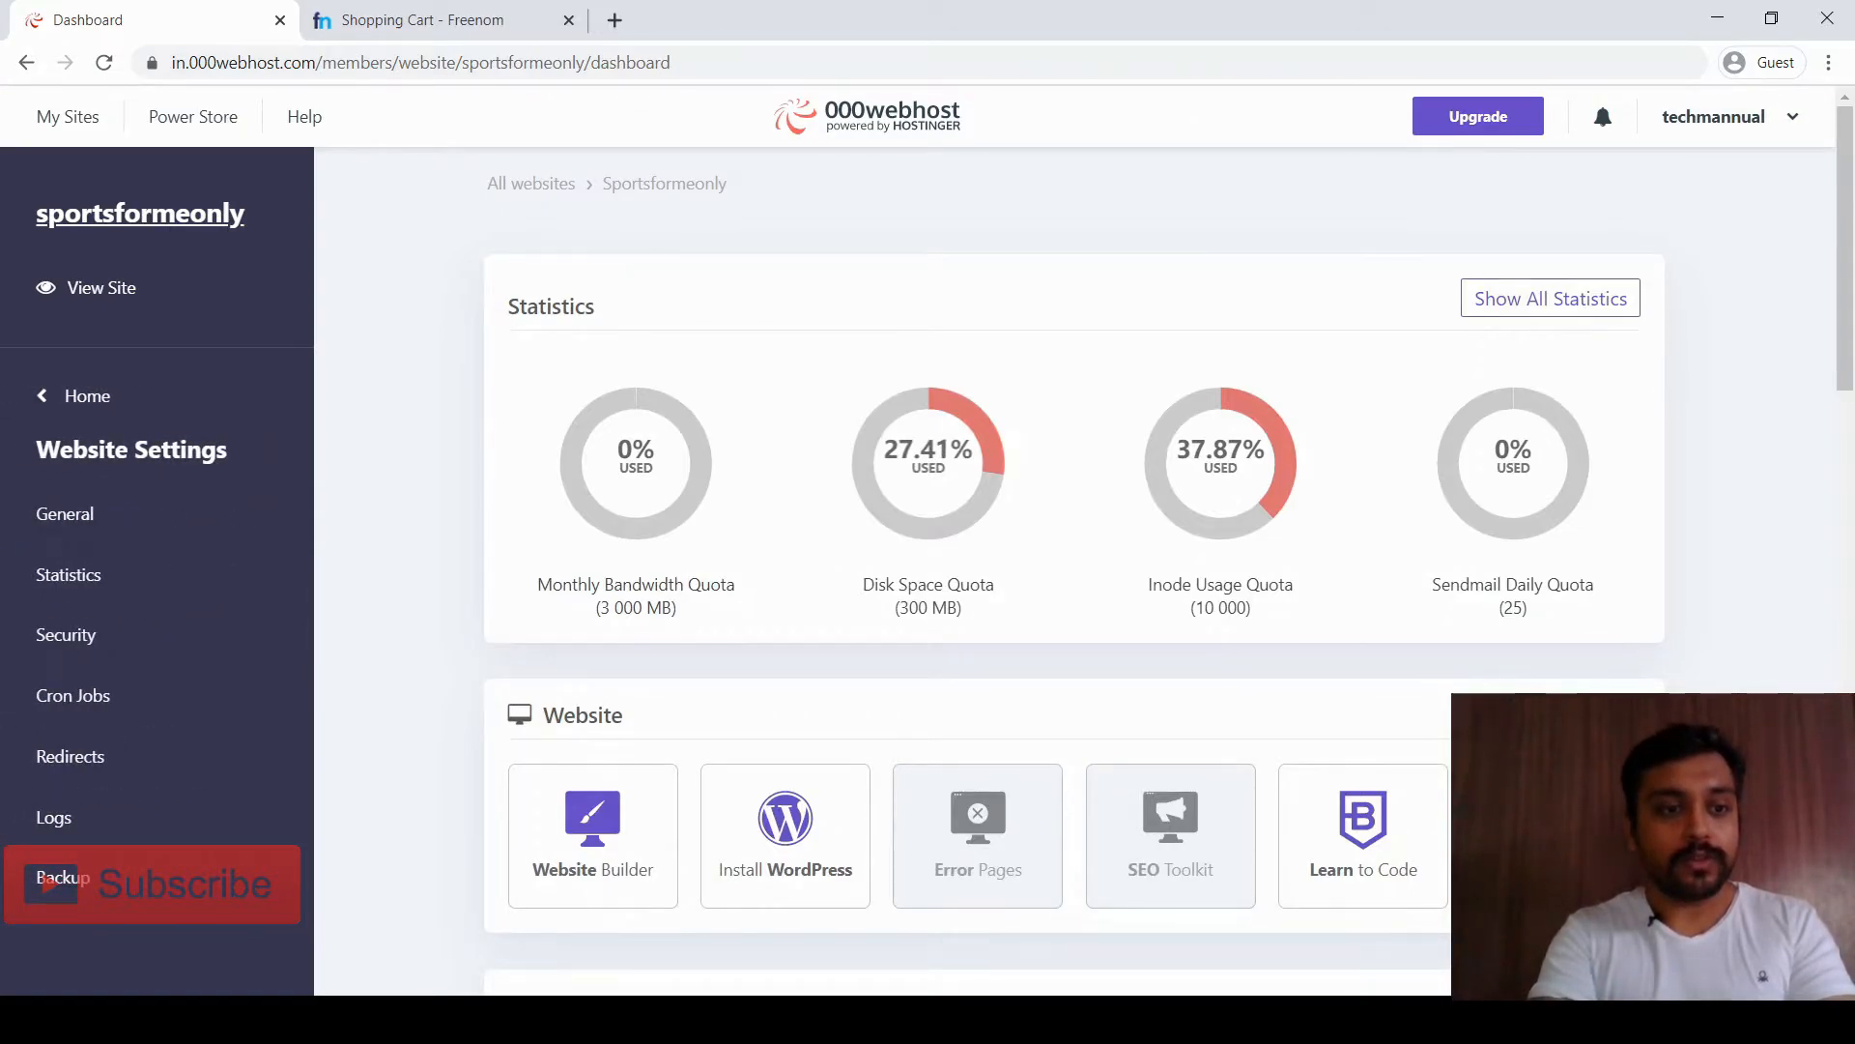
{"action": "left_click", "coordinate": [76, 396]}
{"action": "left_click", "coordinate": [92, 456]}
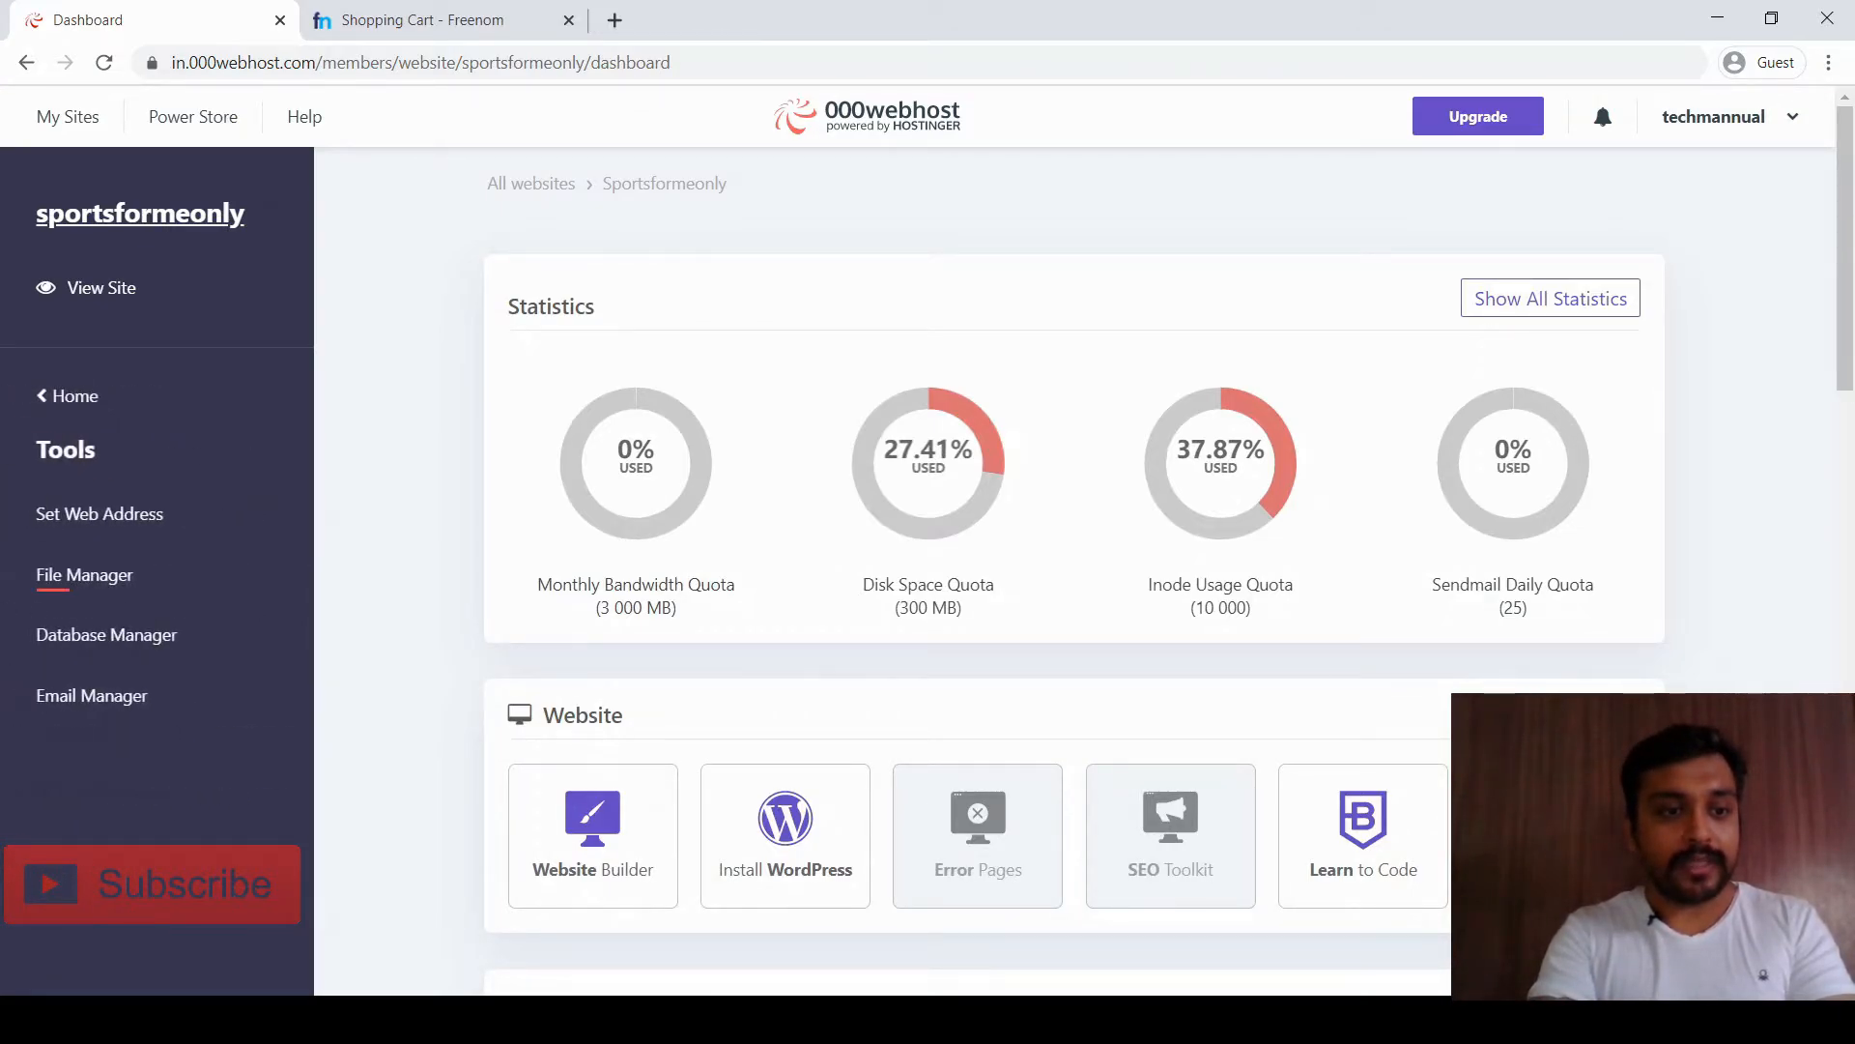
{"action": "left_click", "coordinate": [99, 513]}
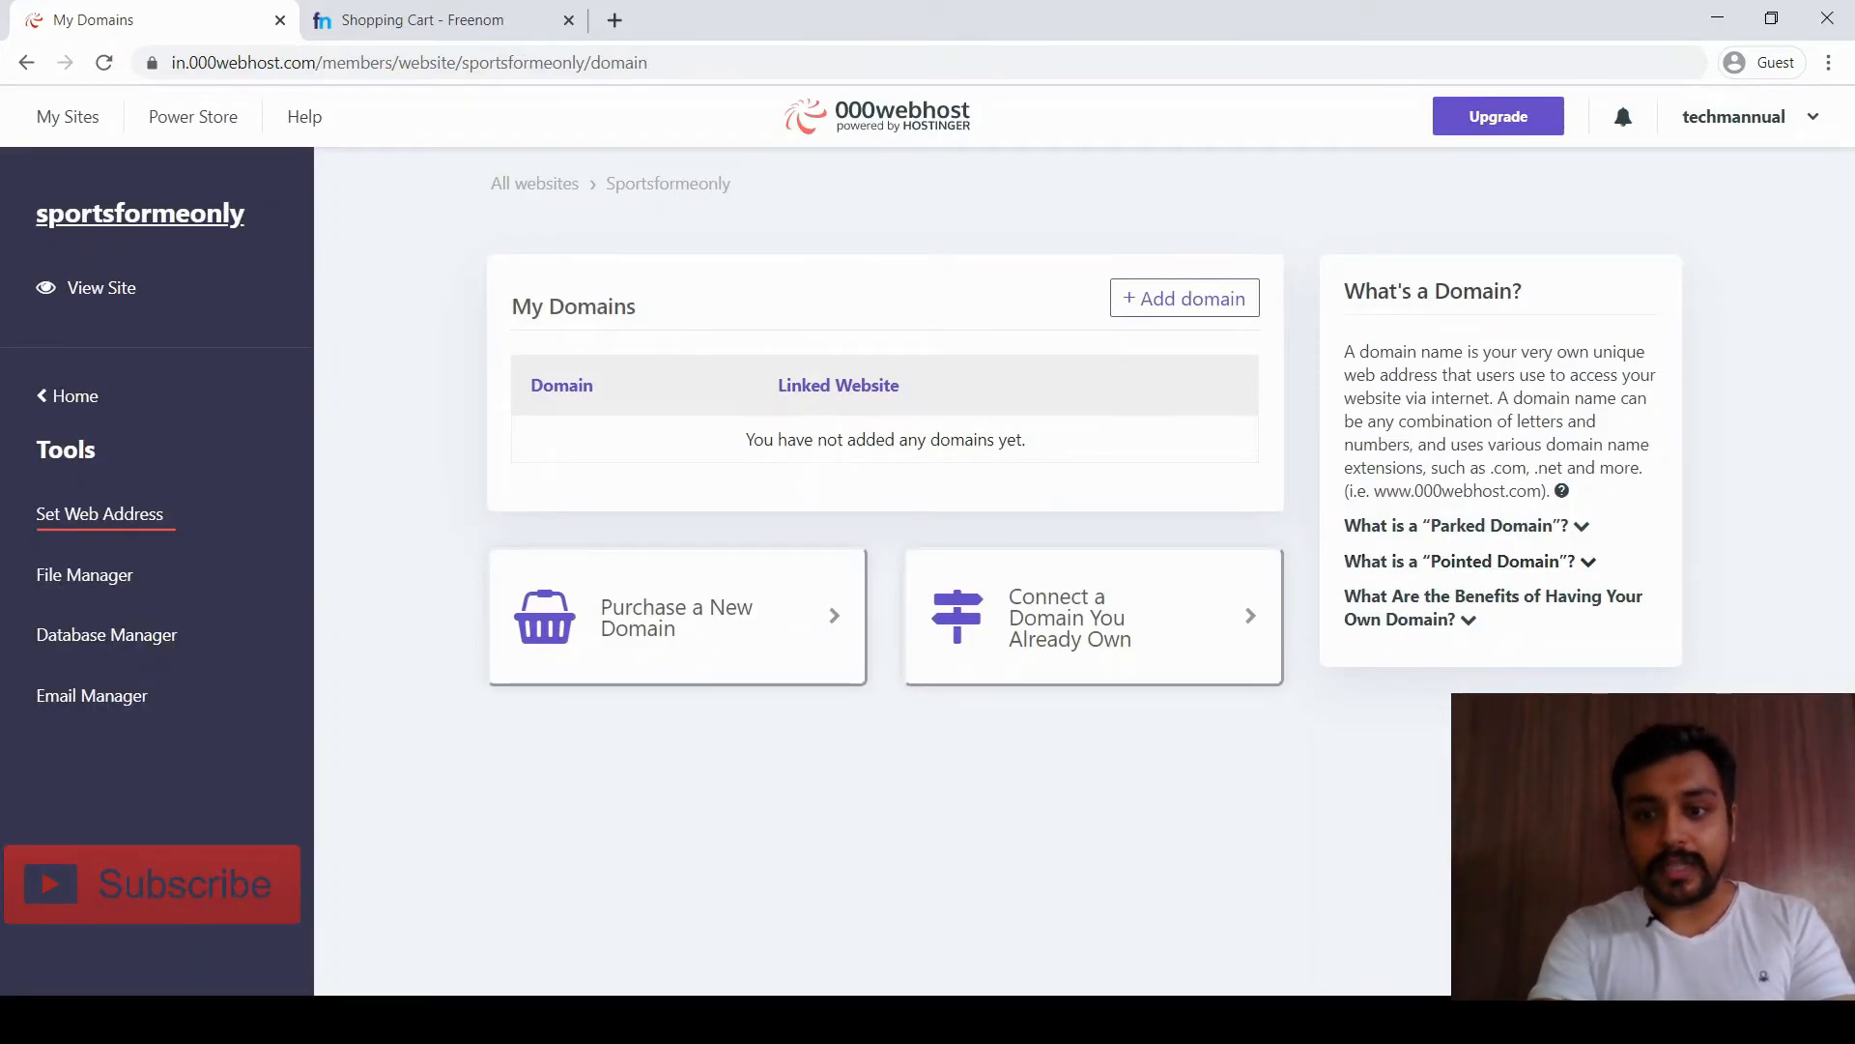
Expand 'What is a Parked Domain?' and copy the ns01.000webhost.com nameserver
{"action": "left_click", "coordinate": [1456, 535]}
{"action": "key", "text": "ctrl+f"}
{"action": "type", "text": "ns1"}
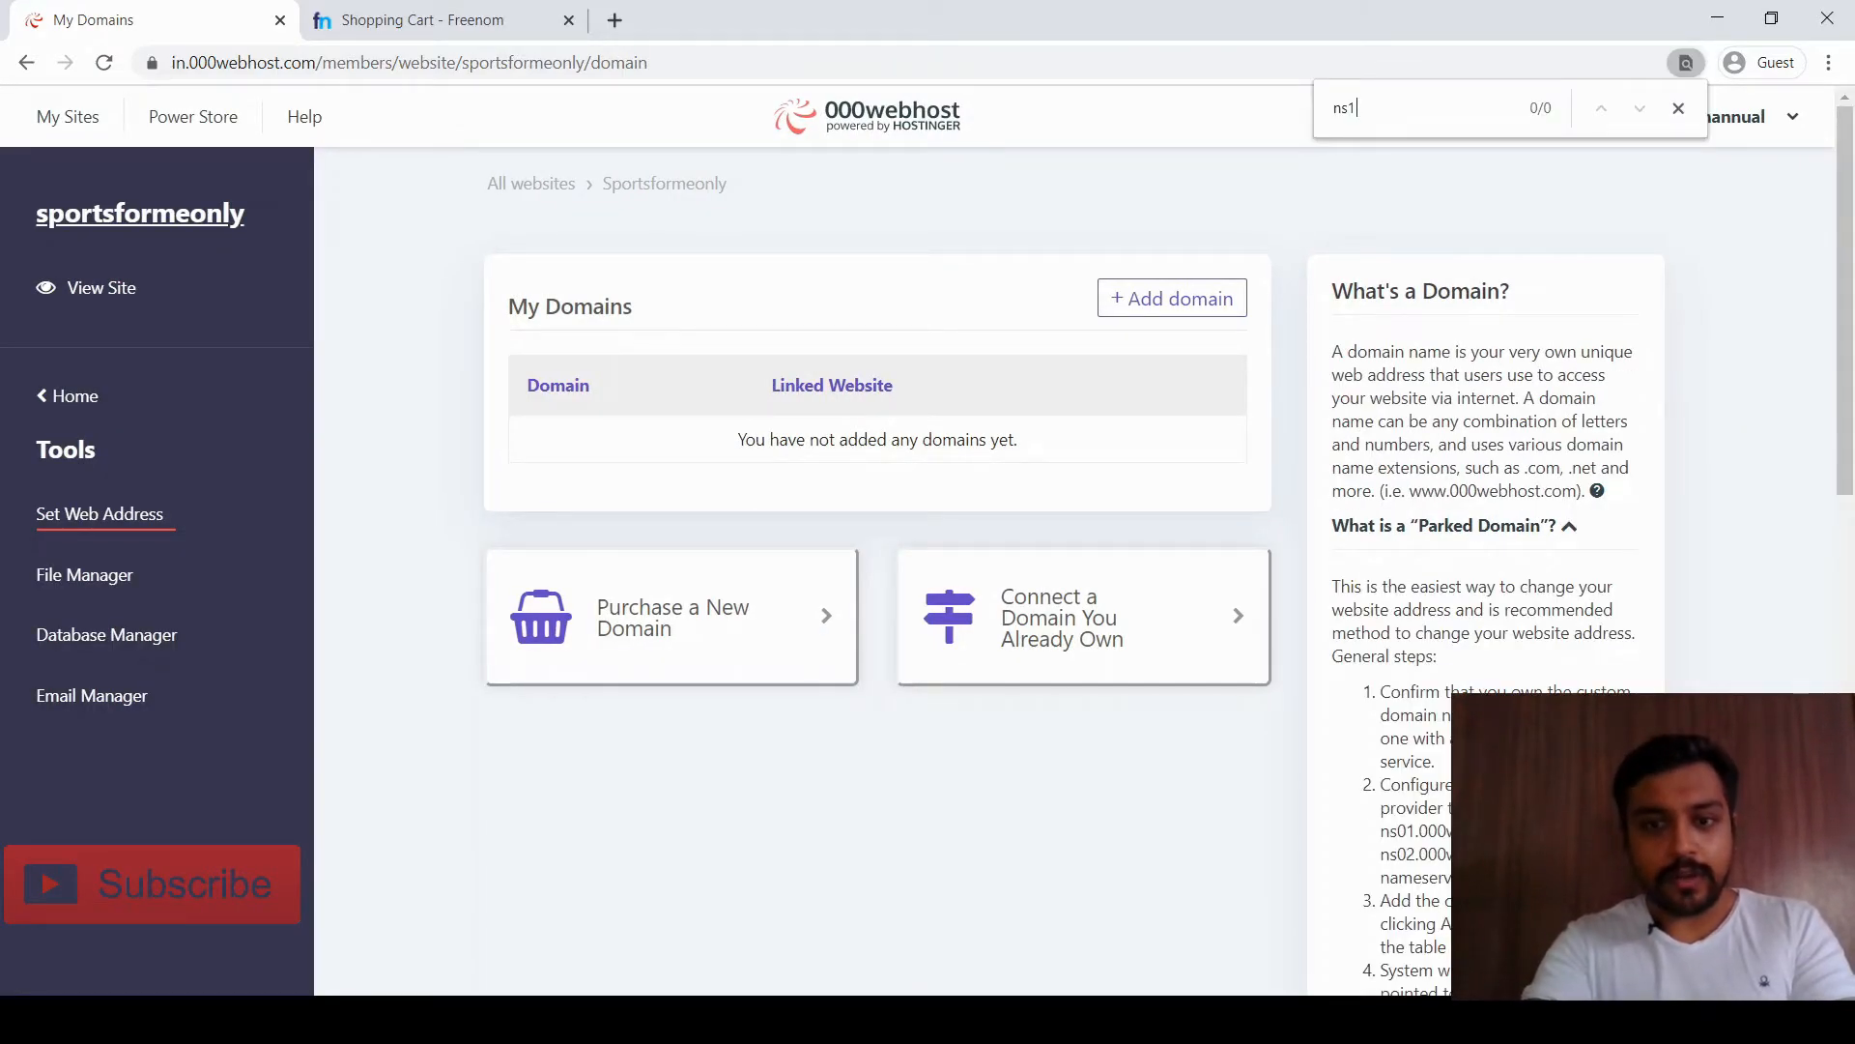
{"action": "scroll", "coordinate": [880, 541], "scroll_direction": "down", "scroll_amount": 2}
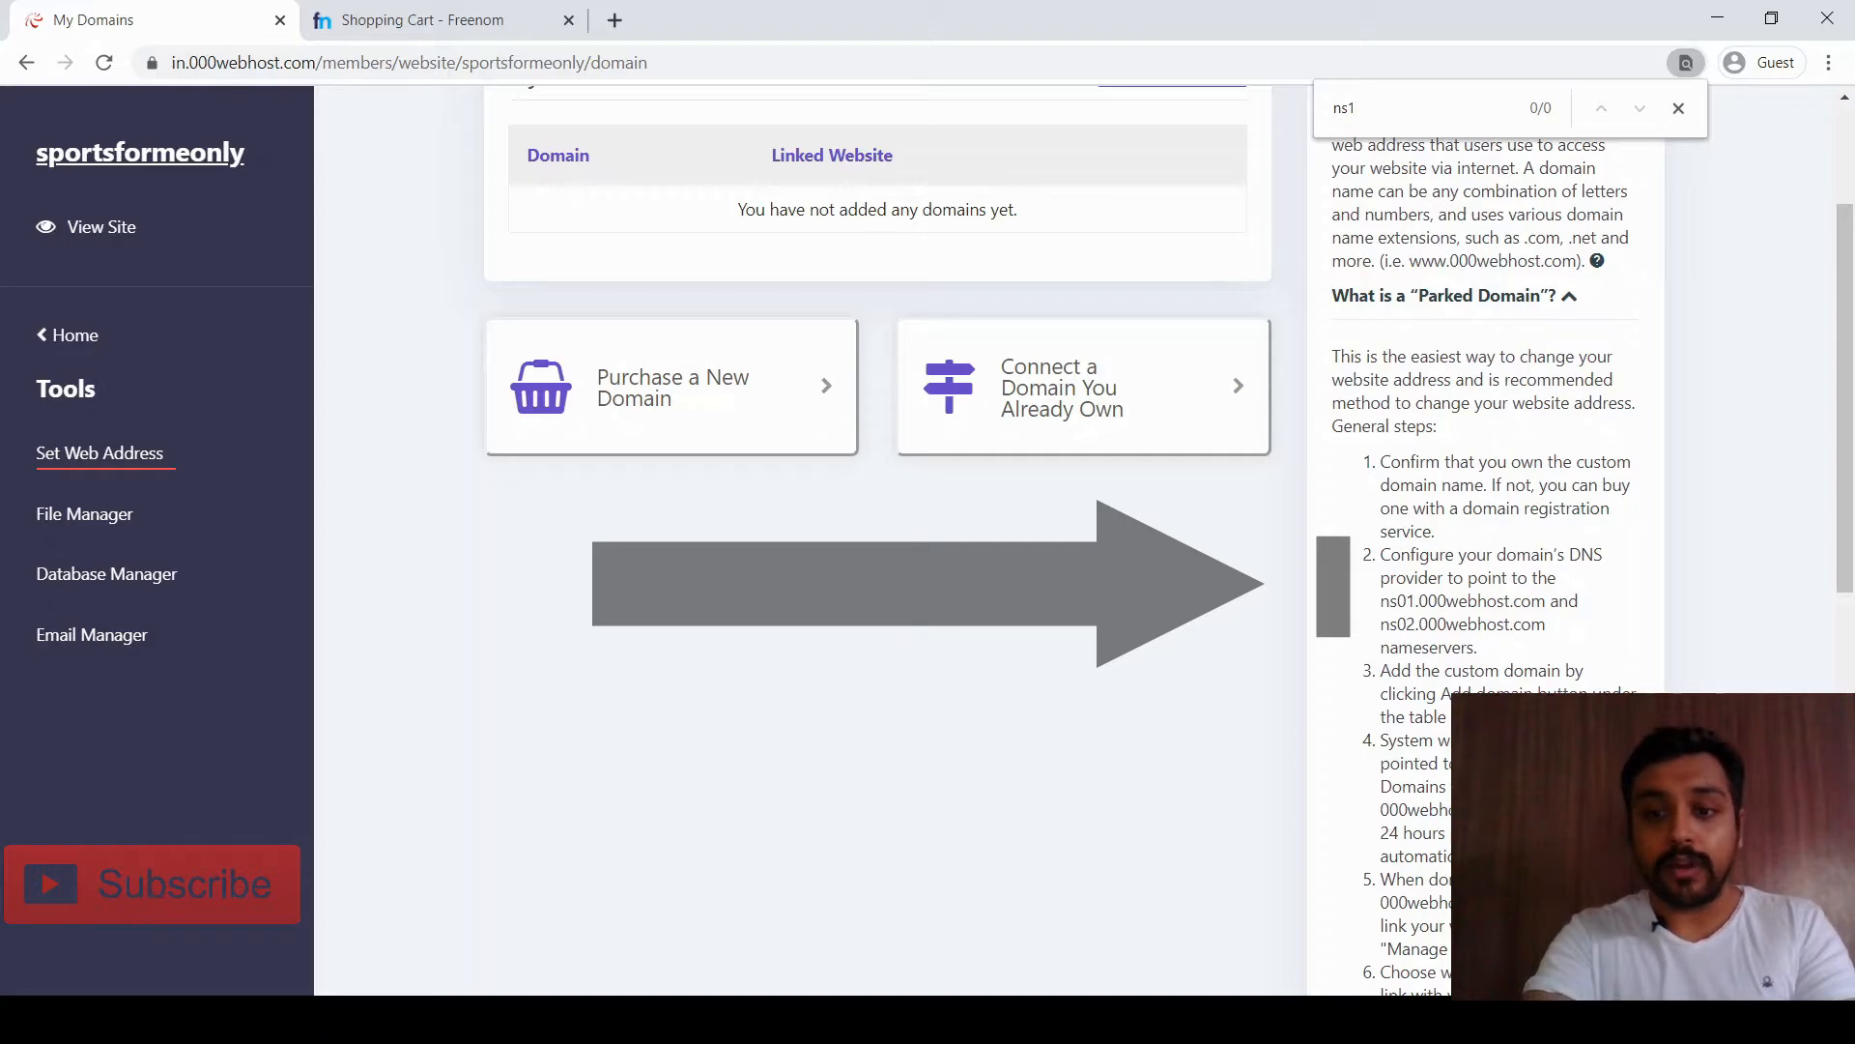
{"action": "left_click_drag", "start_coordinate": [1380, 600], "coordinate": [1545, 600]}
{"action": "key", "text": "ctrl+c"}
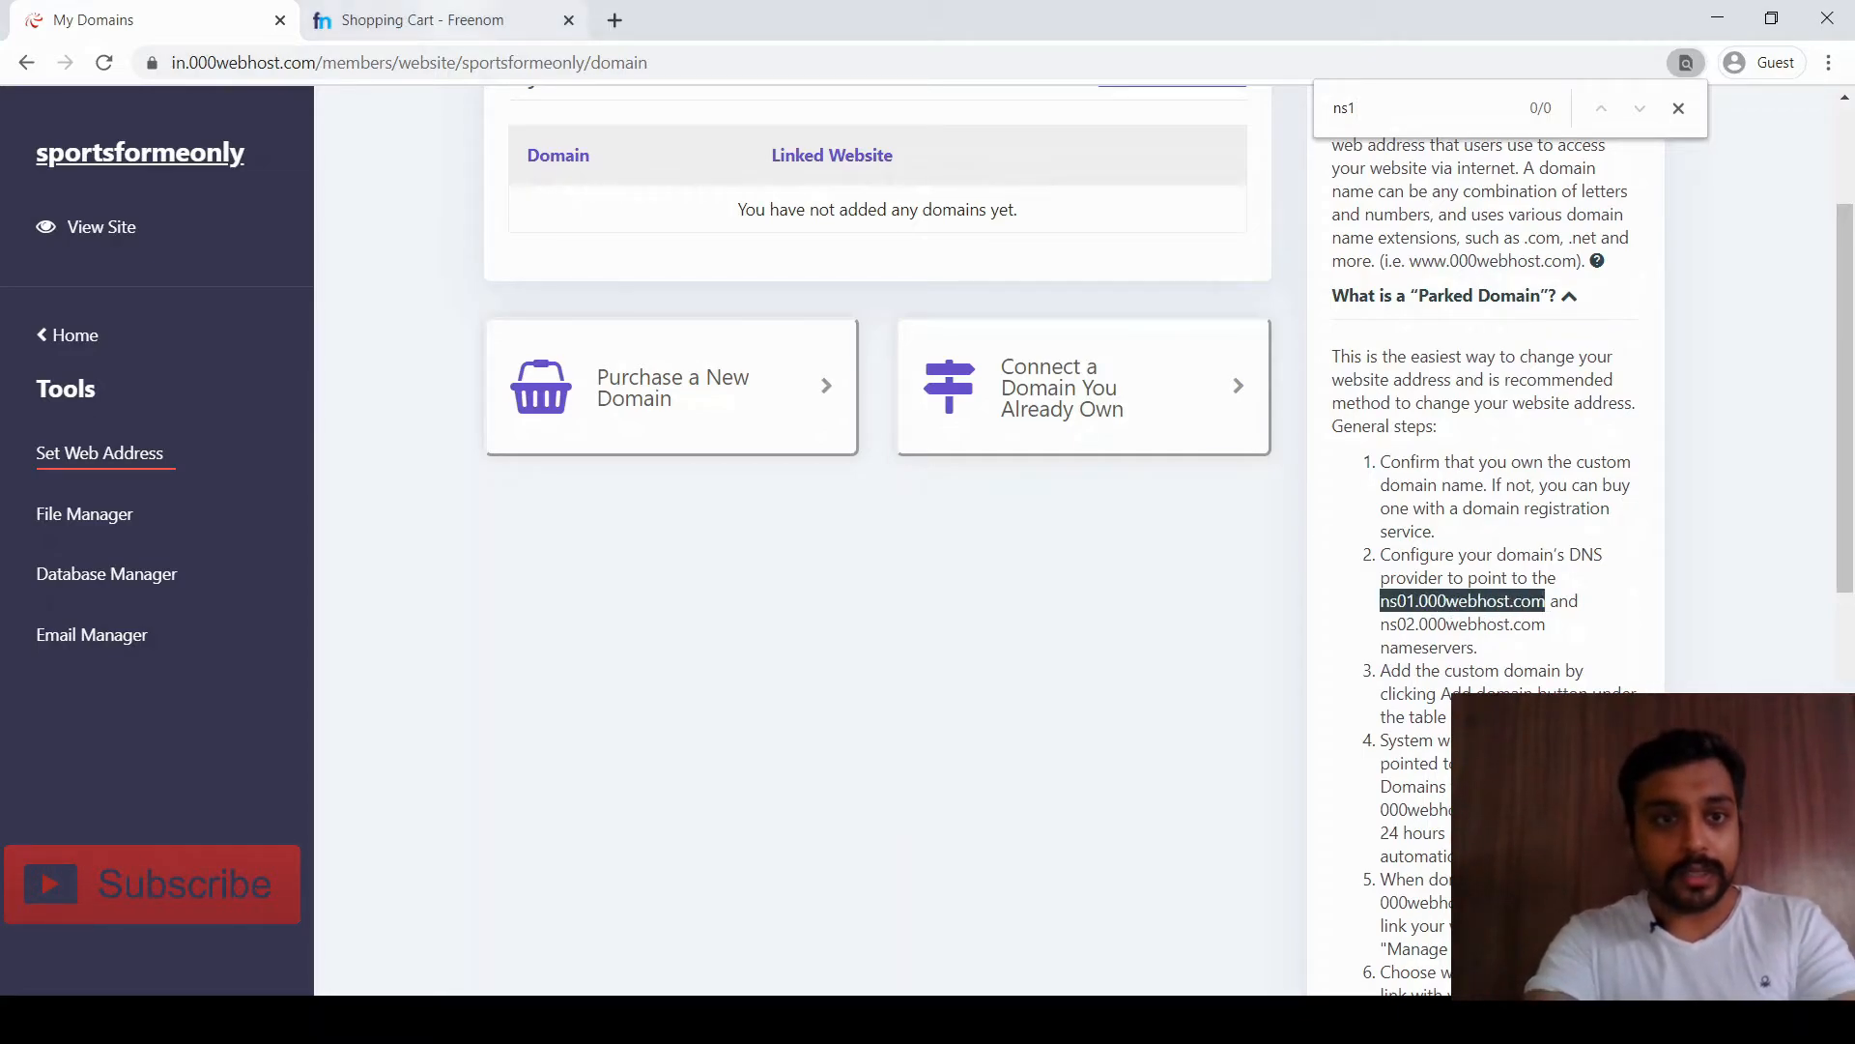
{"action": "left_click", "coordinate": [416, 21]}
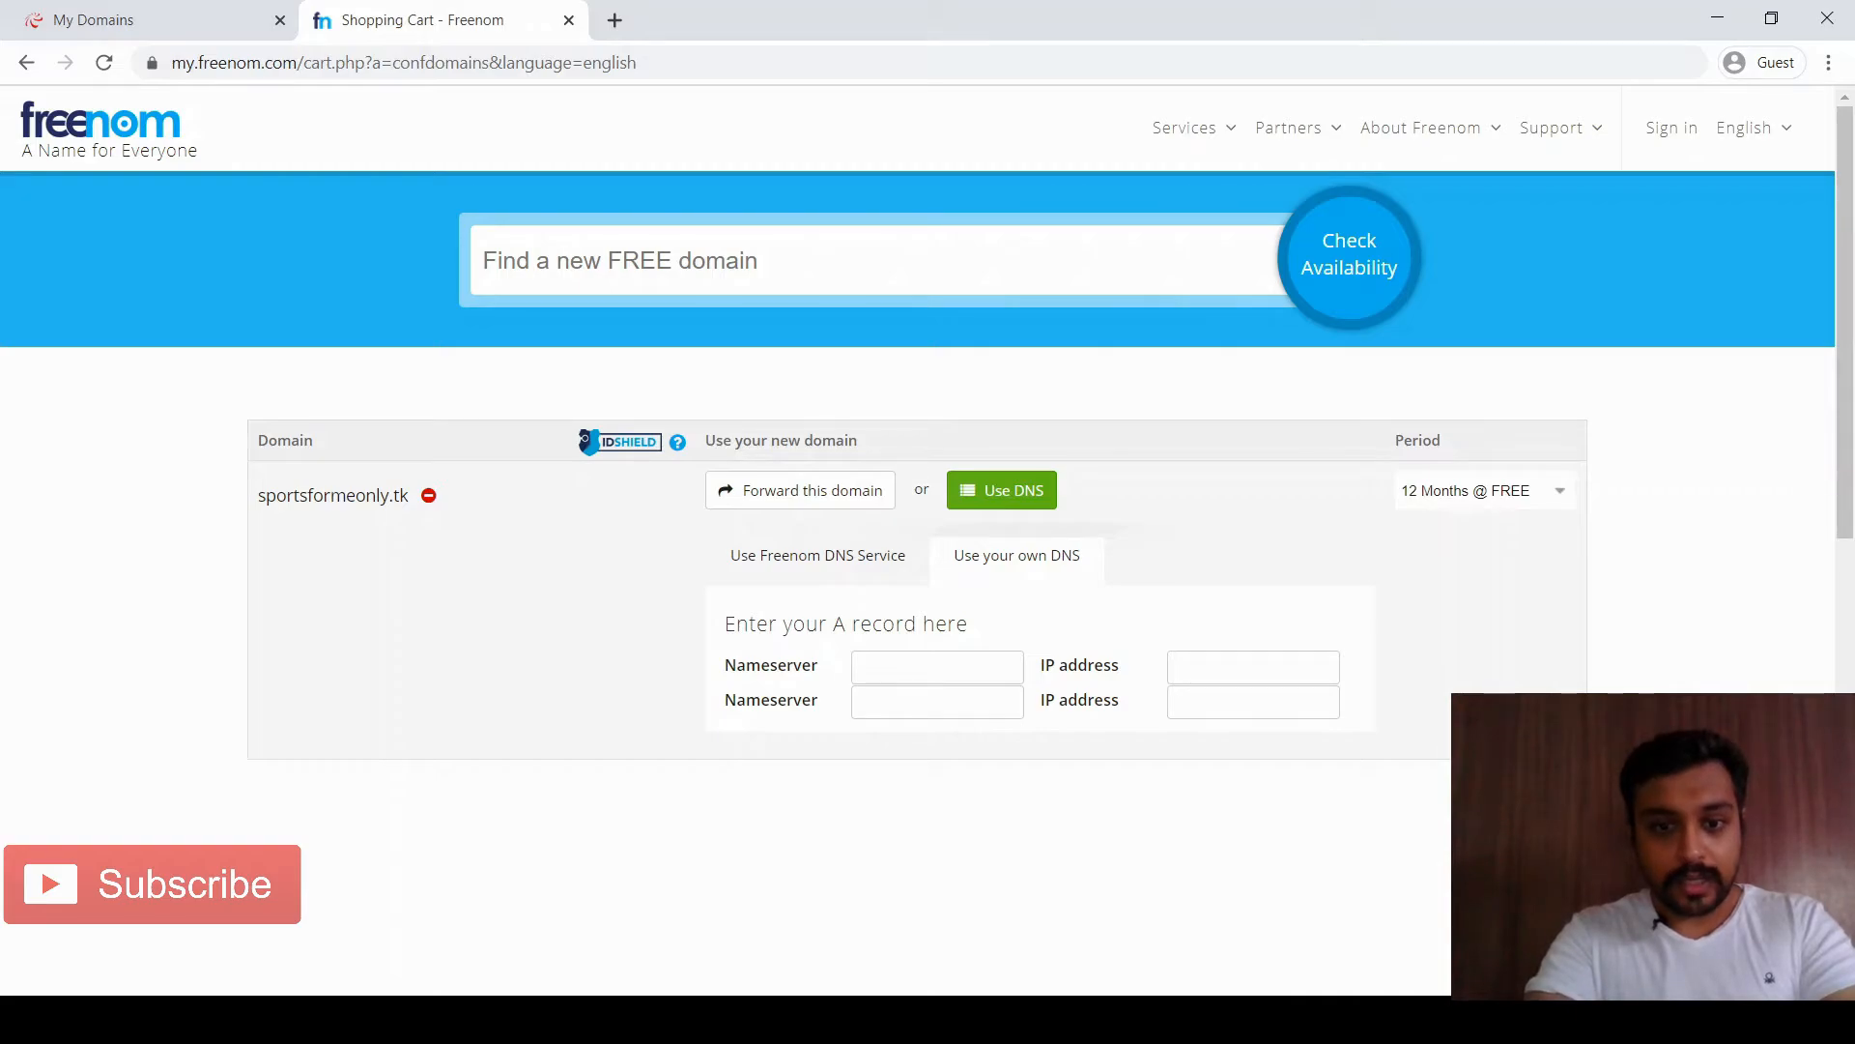
Enter ns01.000webhost.com and ns02.000webhost.com as nameservers and continue to Review & Checkout
{"action": "left_click", "coordinate": [937, 667]}
{"action": "key", "text": "ctrl+v"}
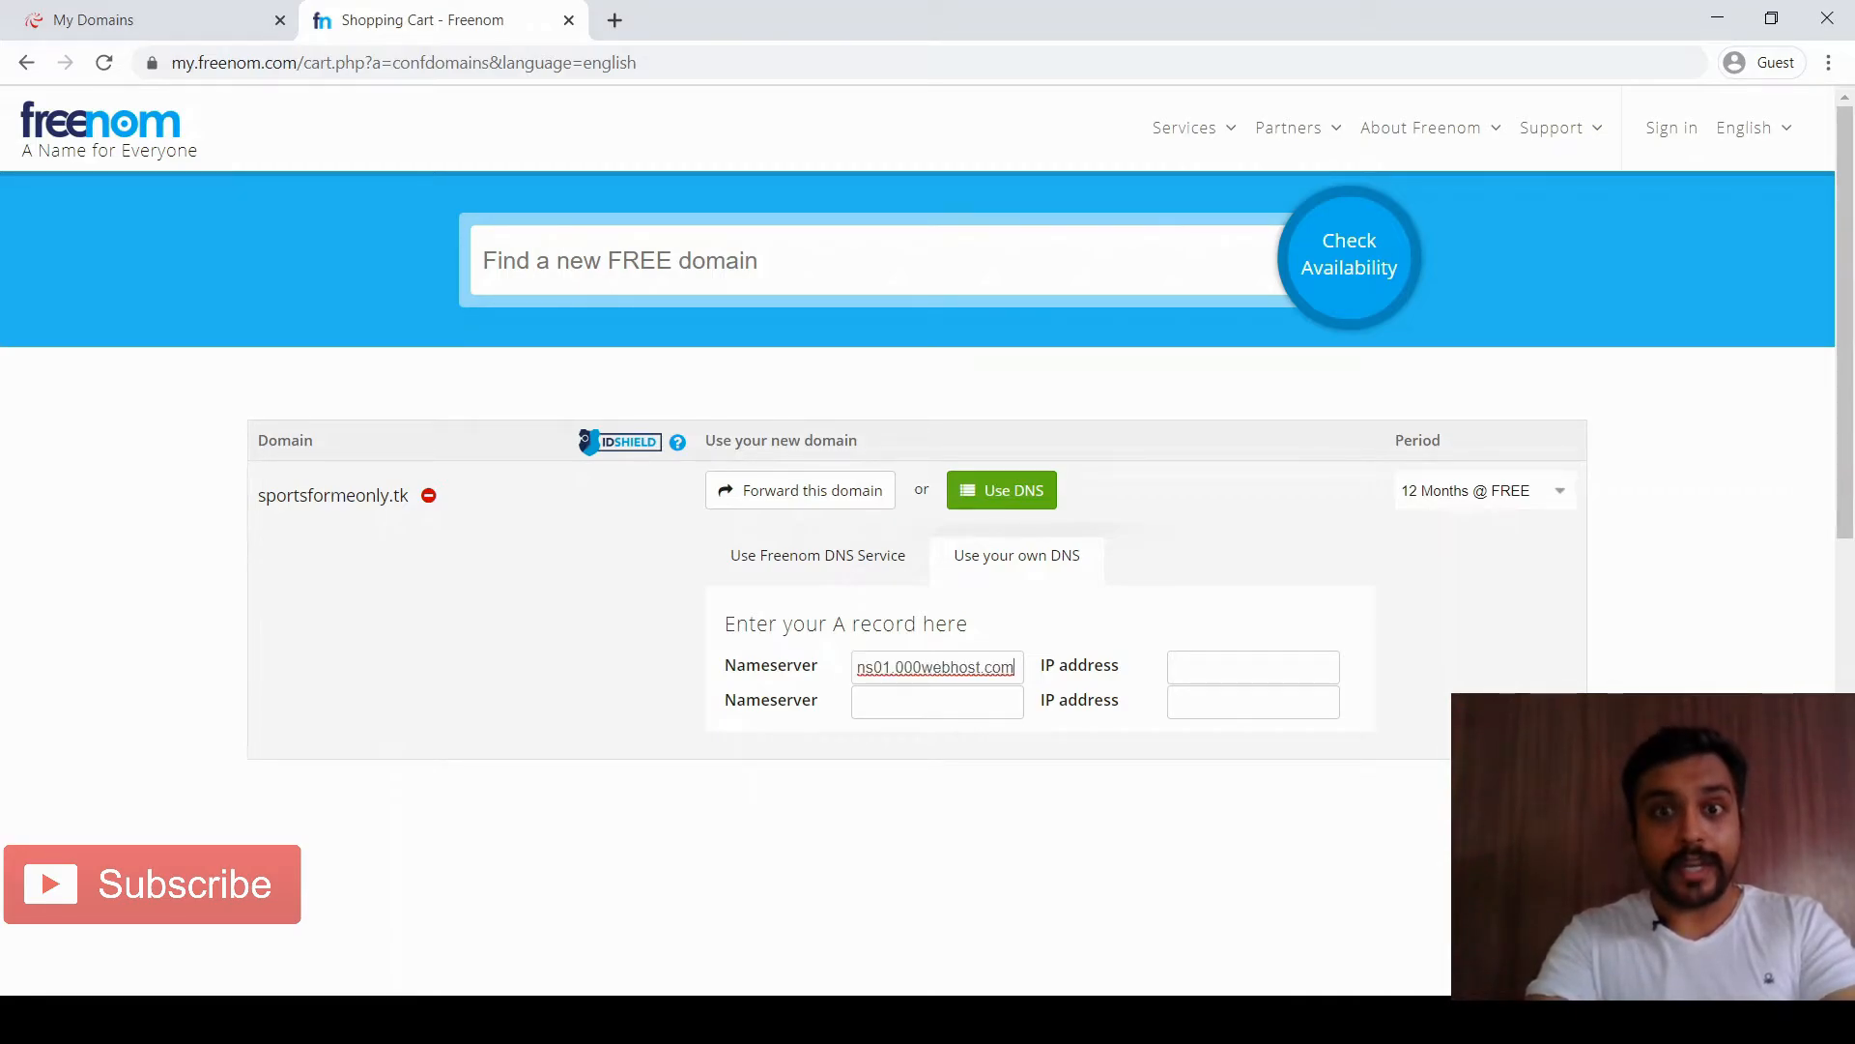
{"action": "left_click", "coordinate": [145, 20]}
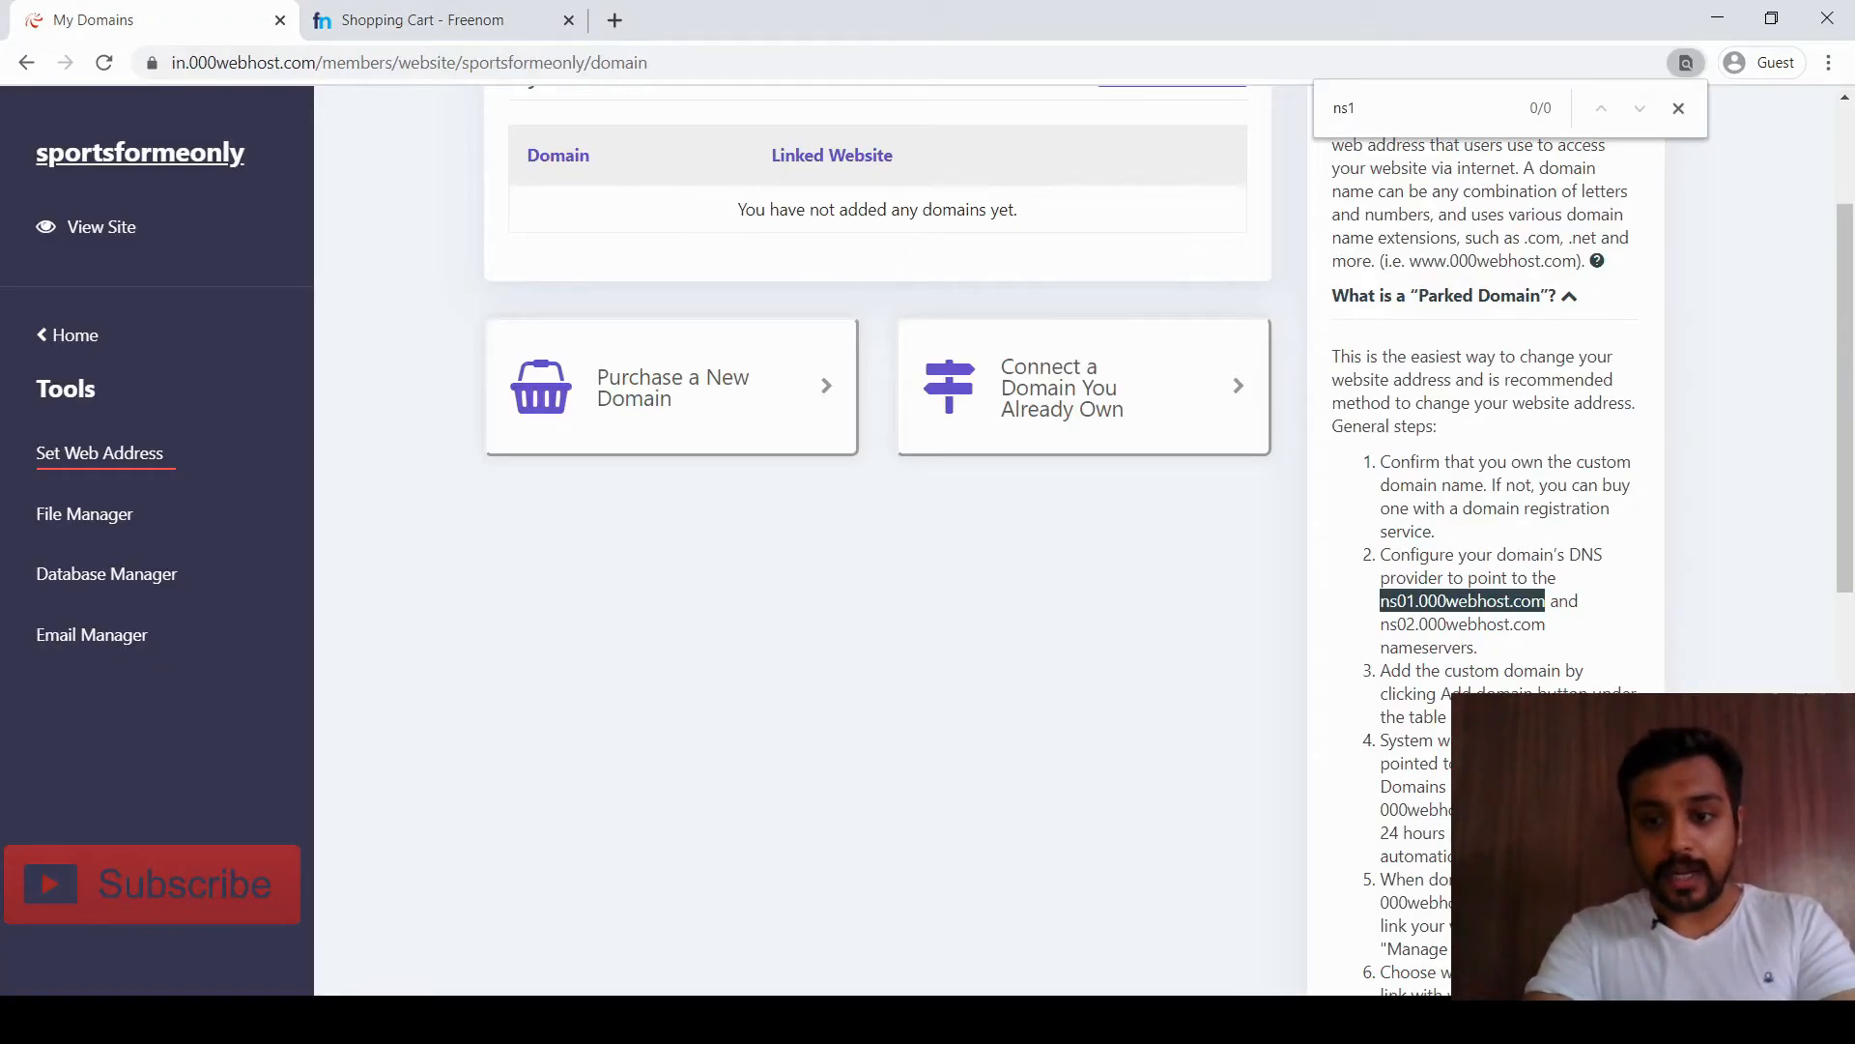
{"action": "left_click_drag", "start_coordinate": [1381, 625], "coordinate": [1546, 625]}
{"action": "key", "text": "ctrl+c"}
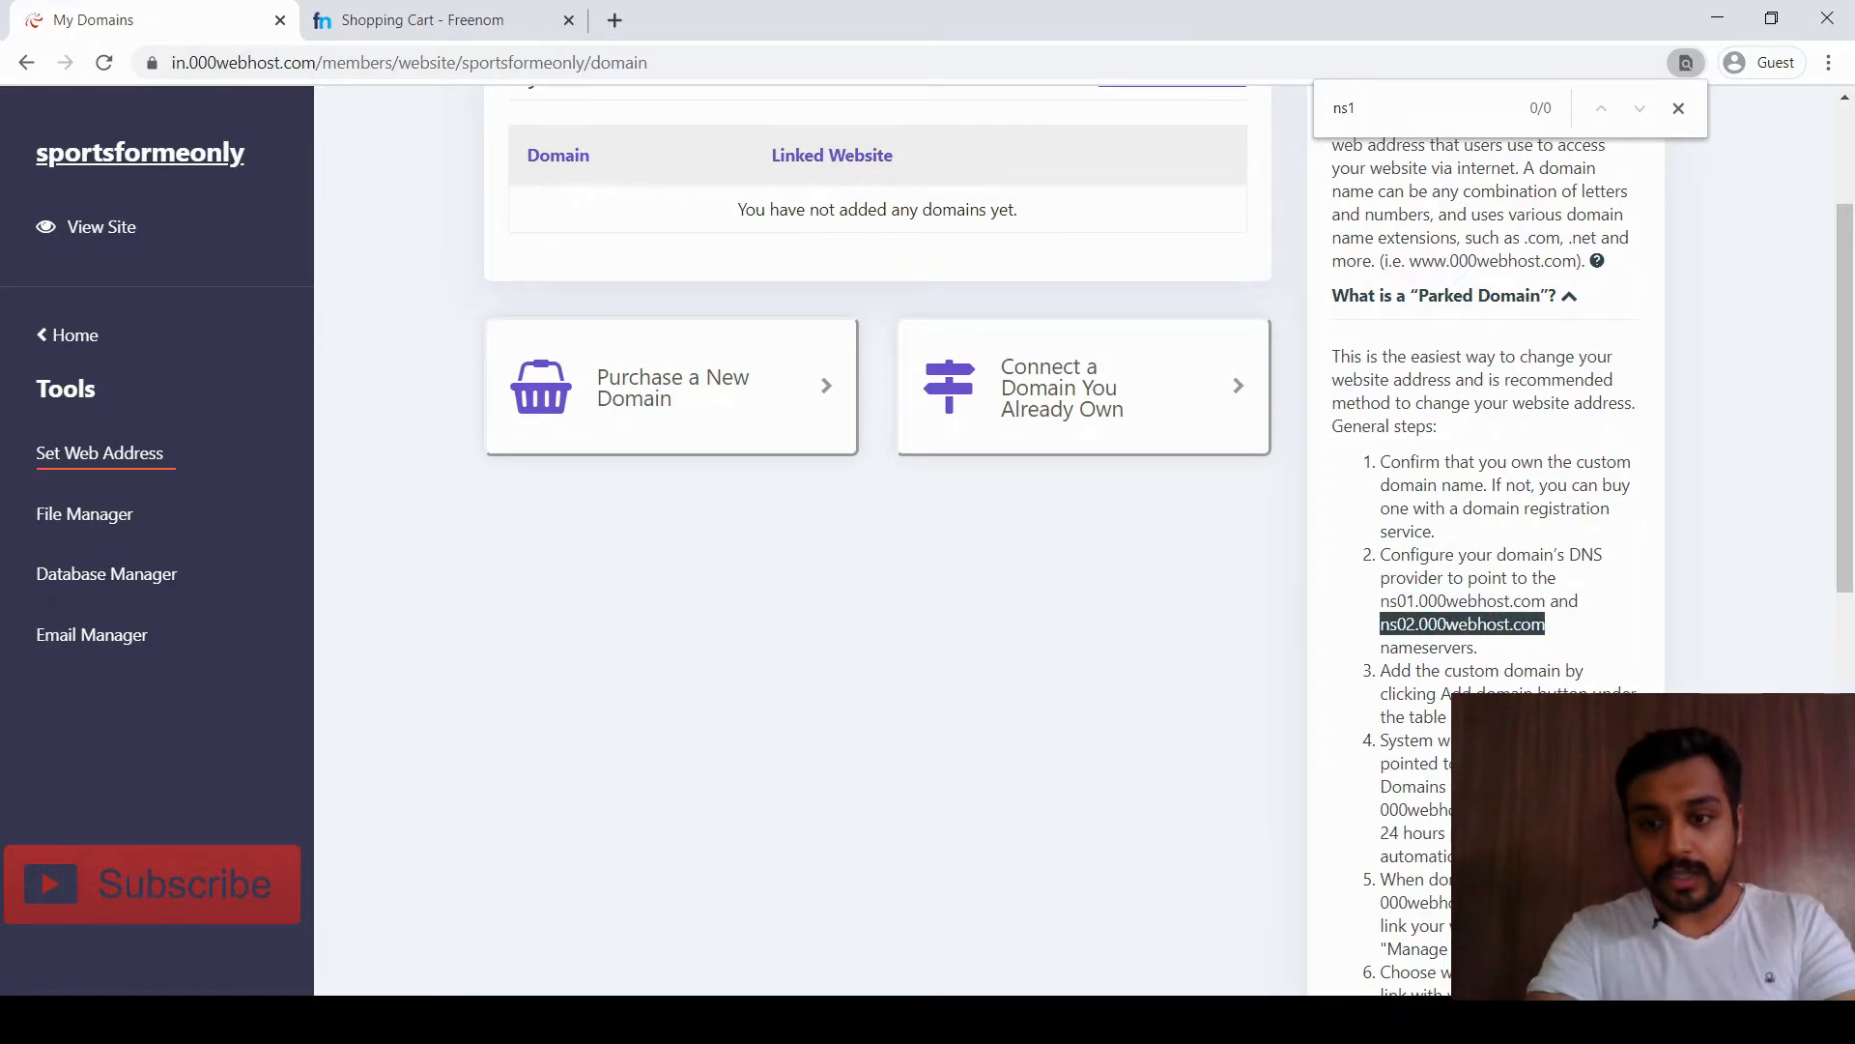
{"action": "left_click", "coordinate": [434, 20]}
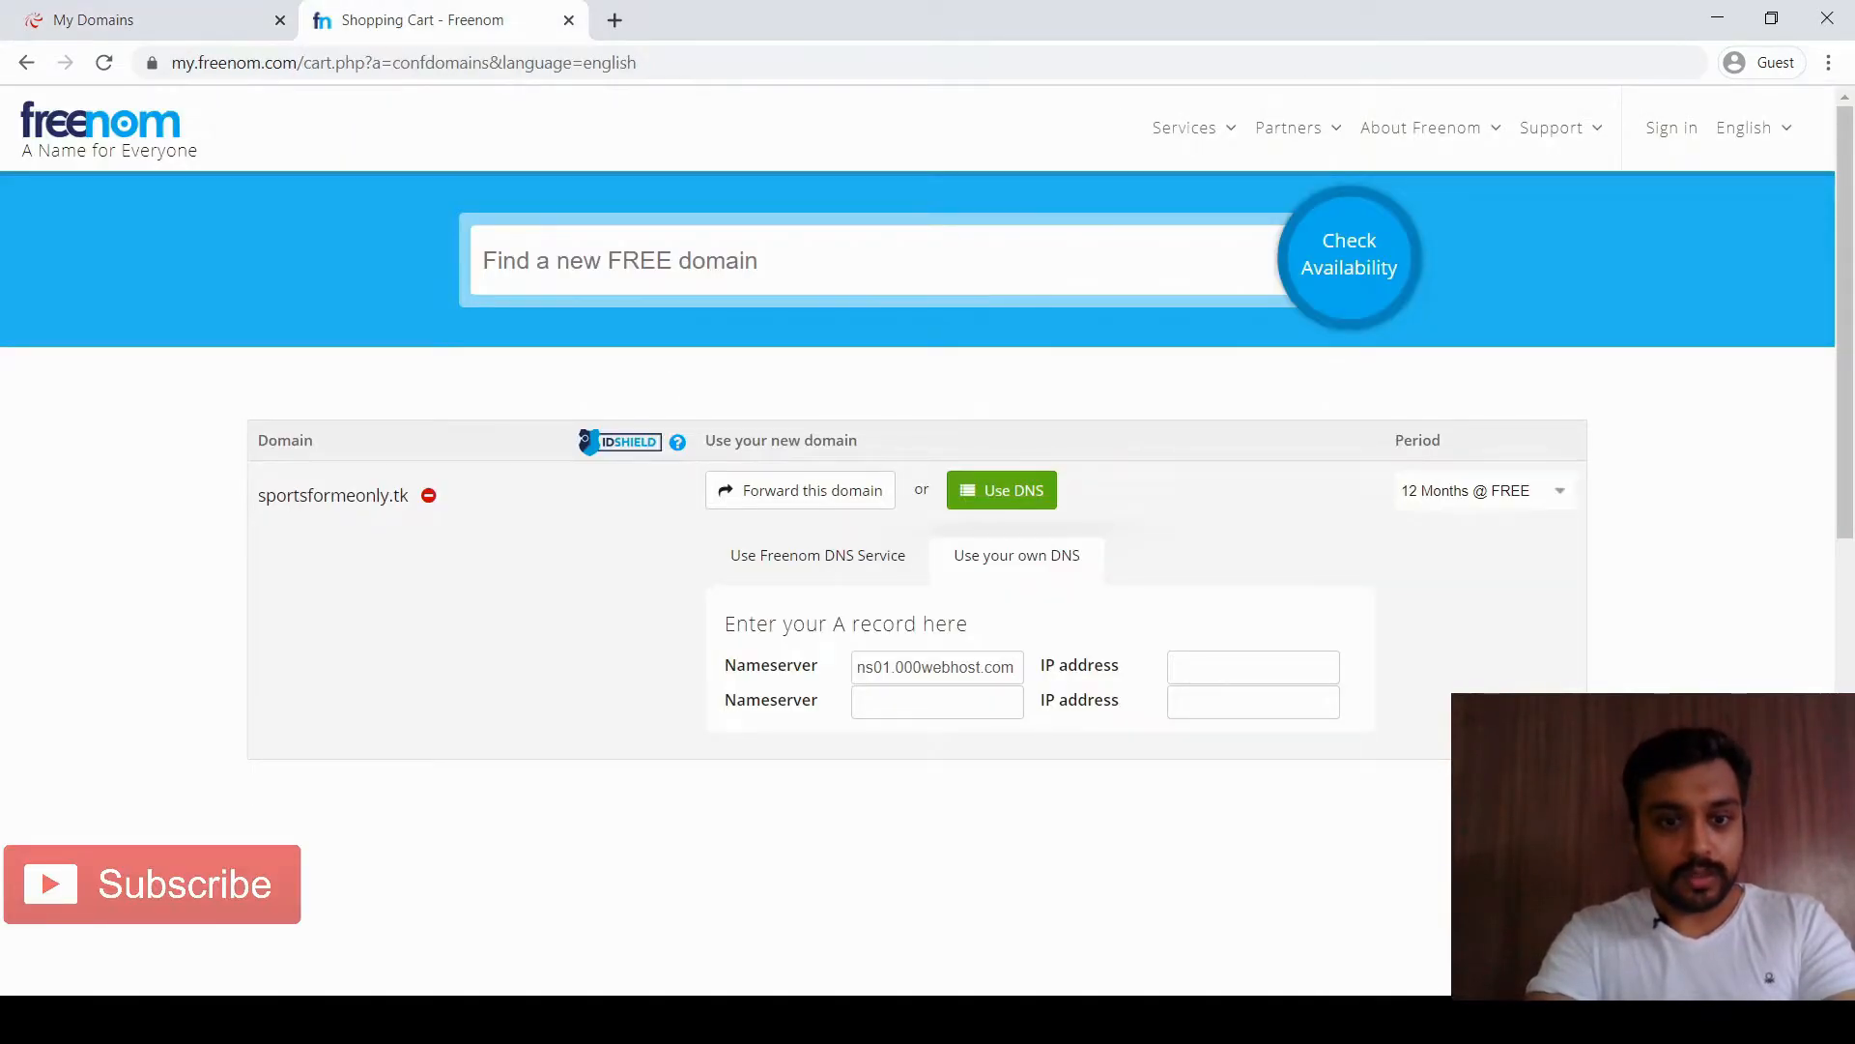
{"action": "left_click", "coordinate": [936, 702]}
{"action": "key", "text": "ctrl+v"}
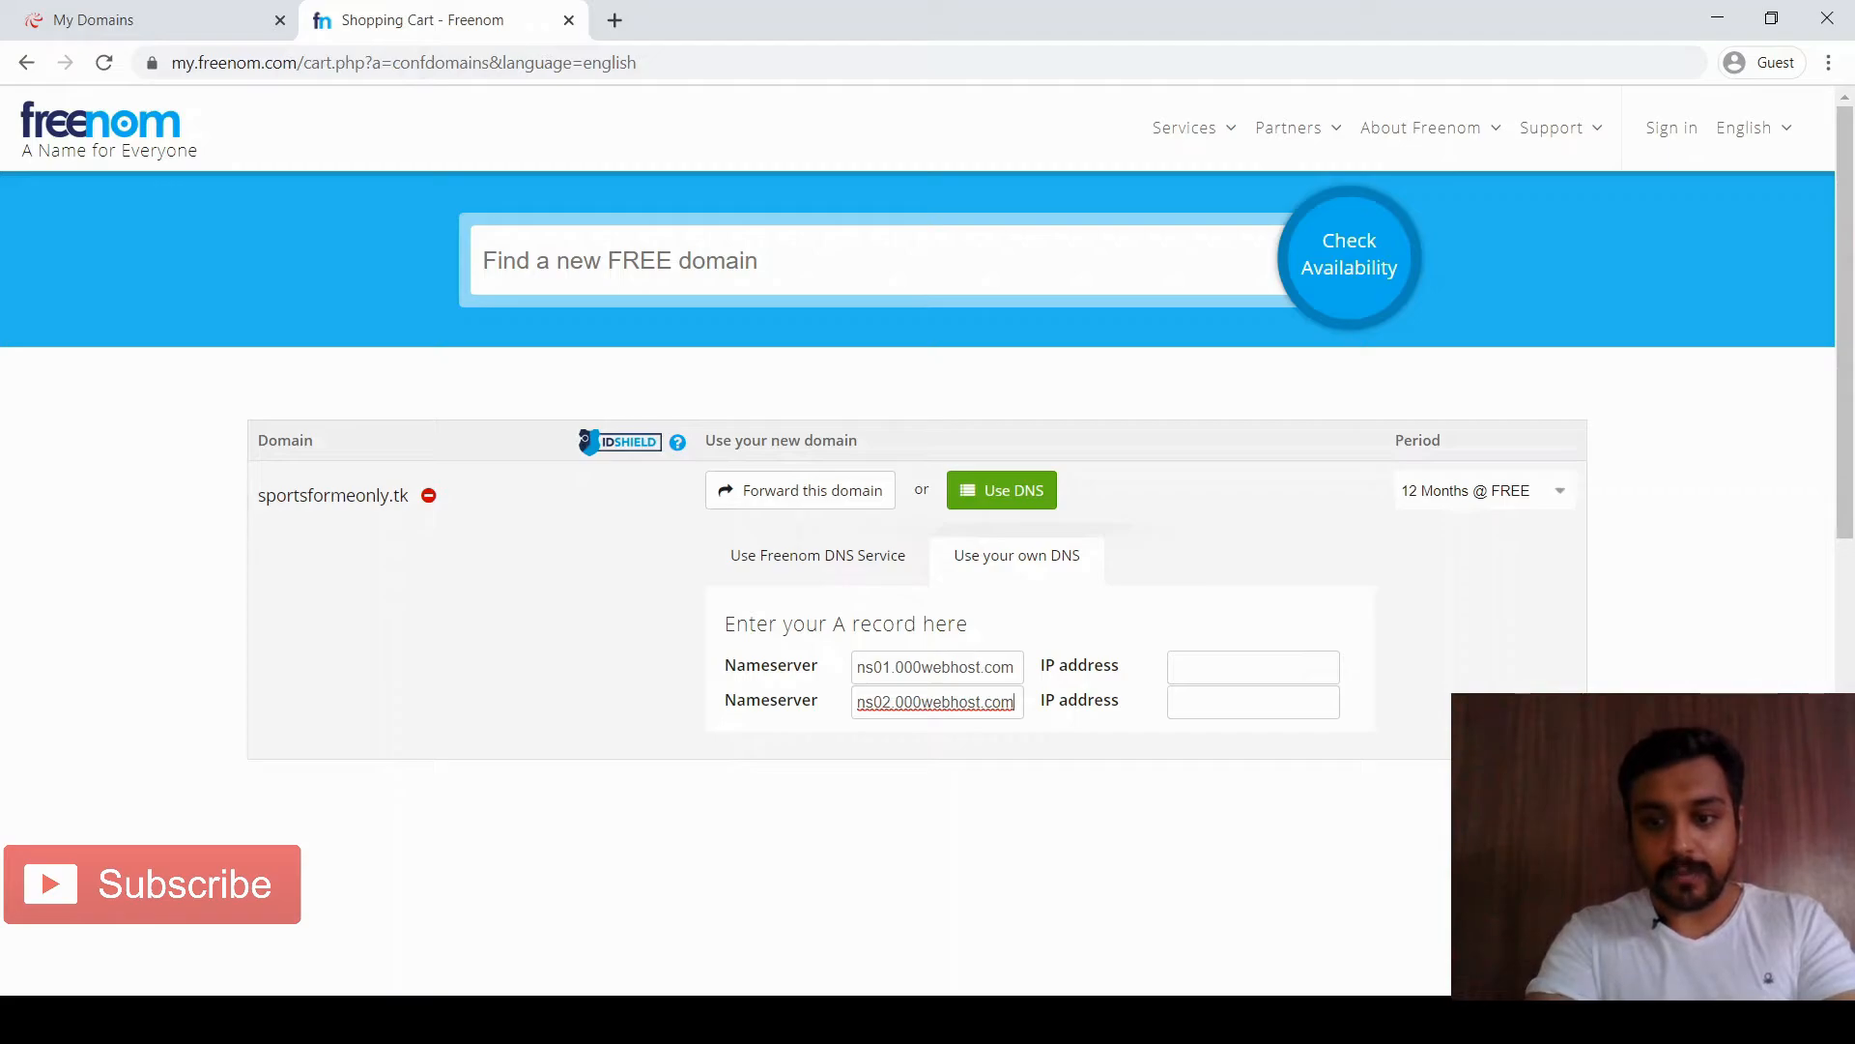
{"action": "left_click", "coordinate": [1527, 802]}
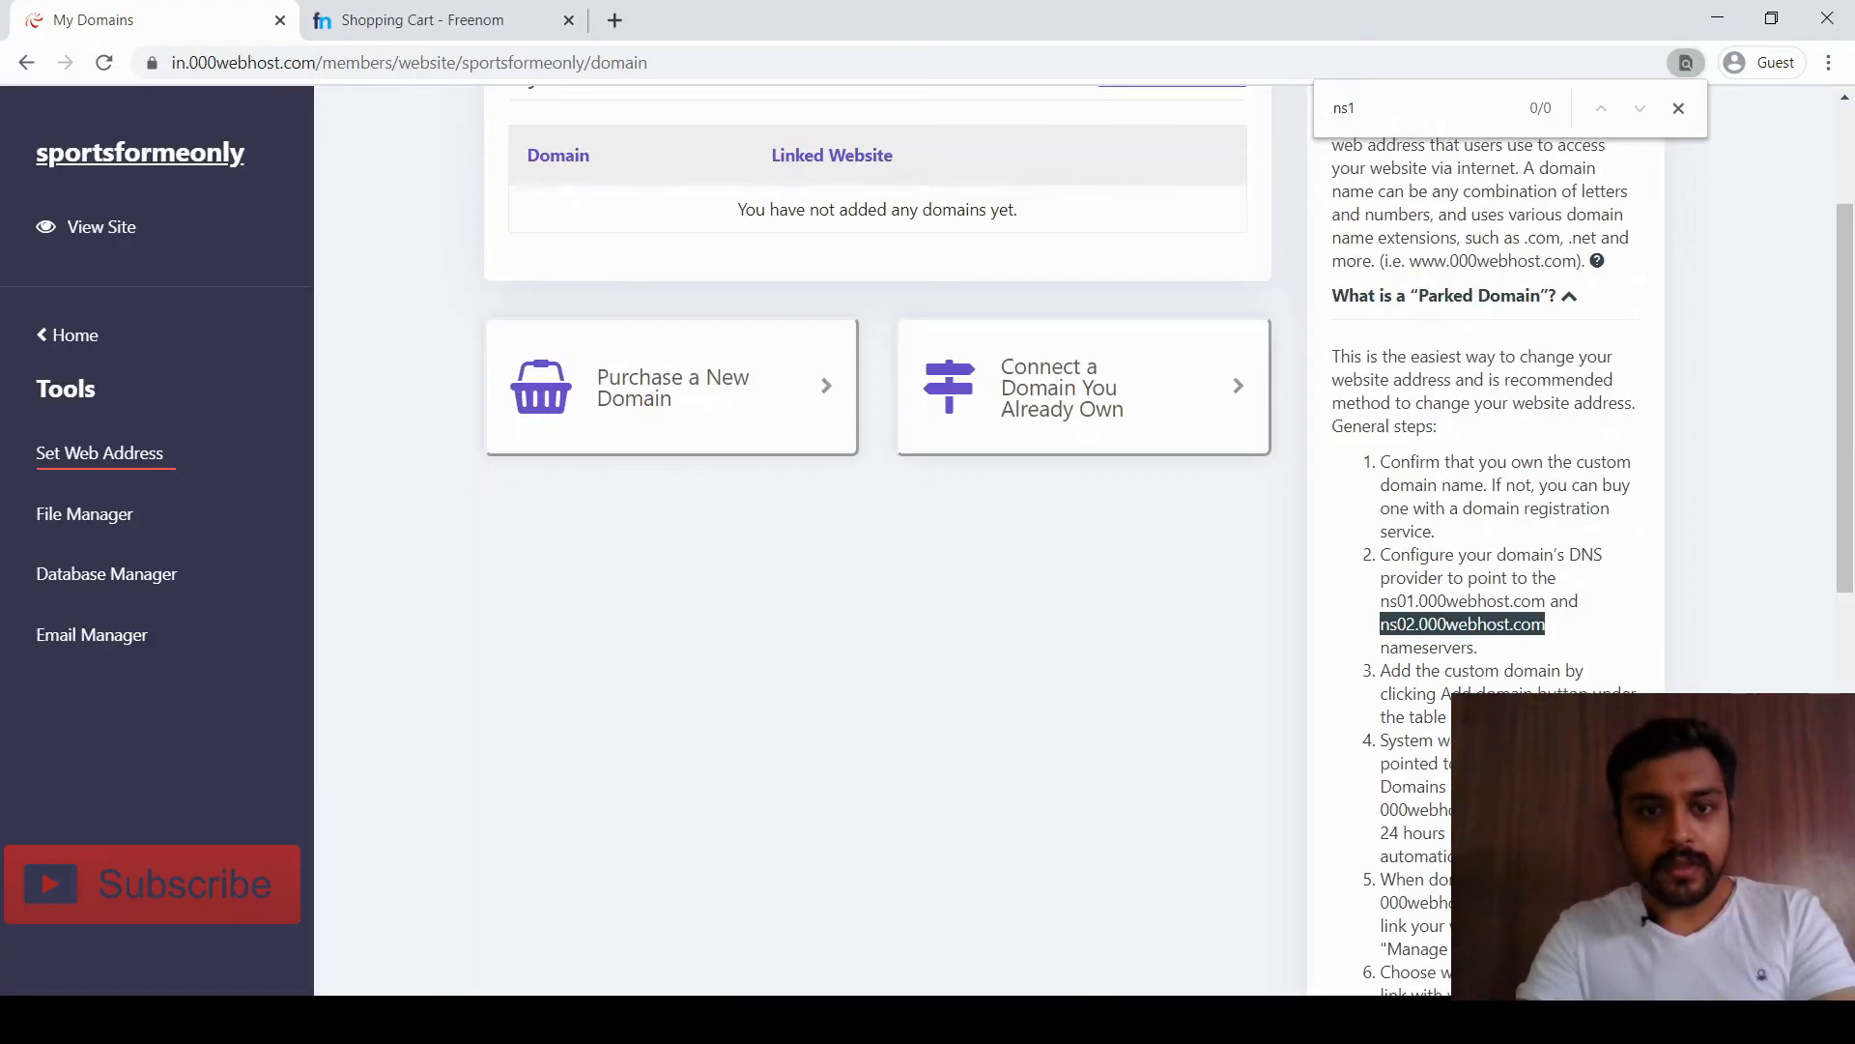
{"action": "key", "text": "ctrl+Tab"}
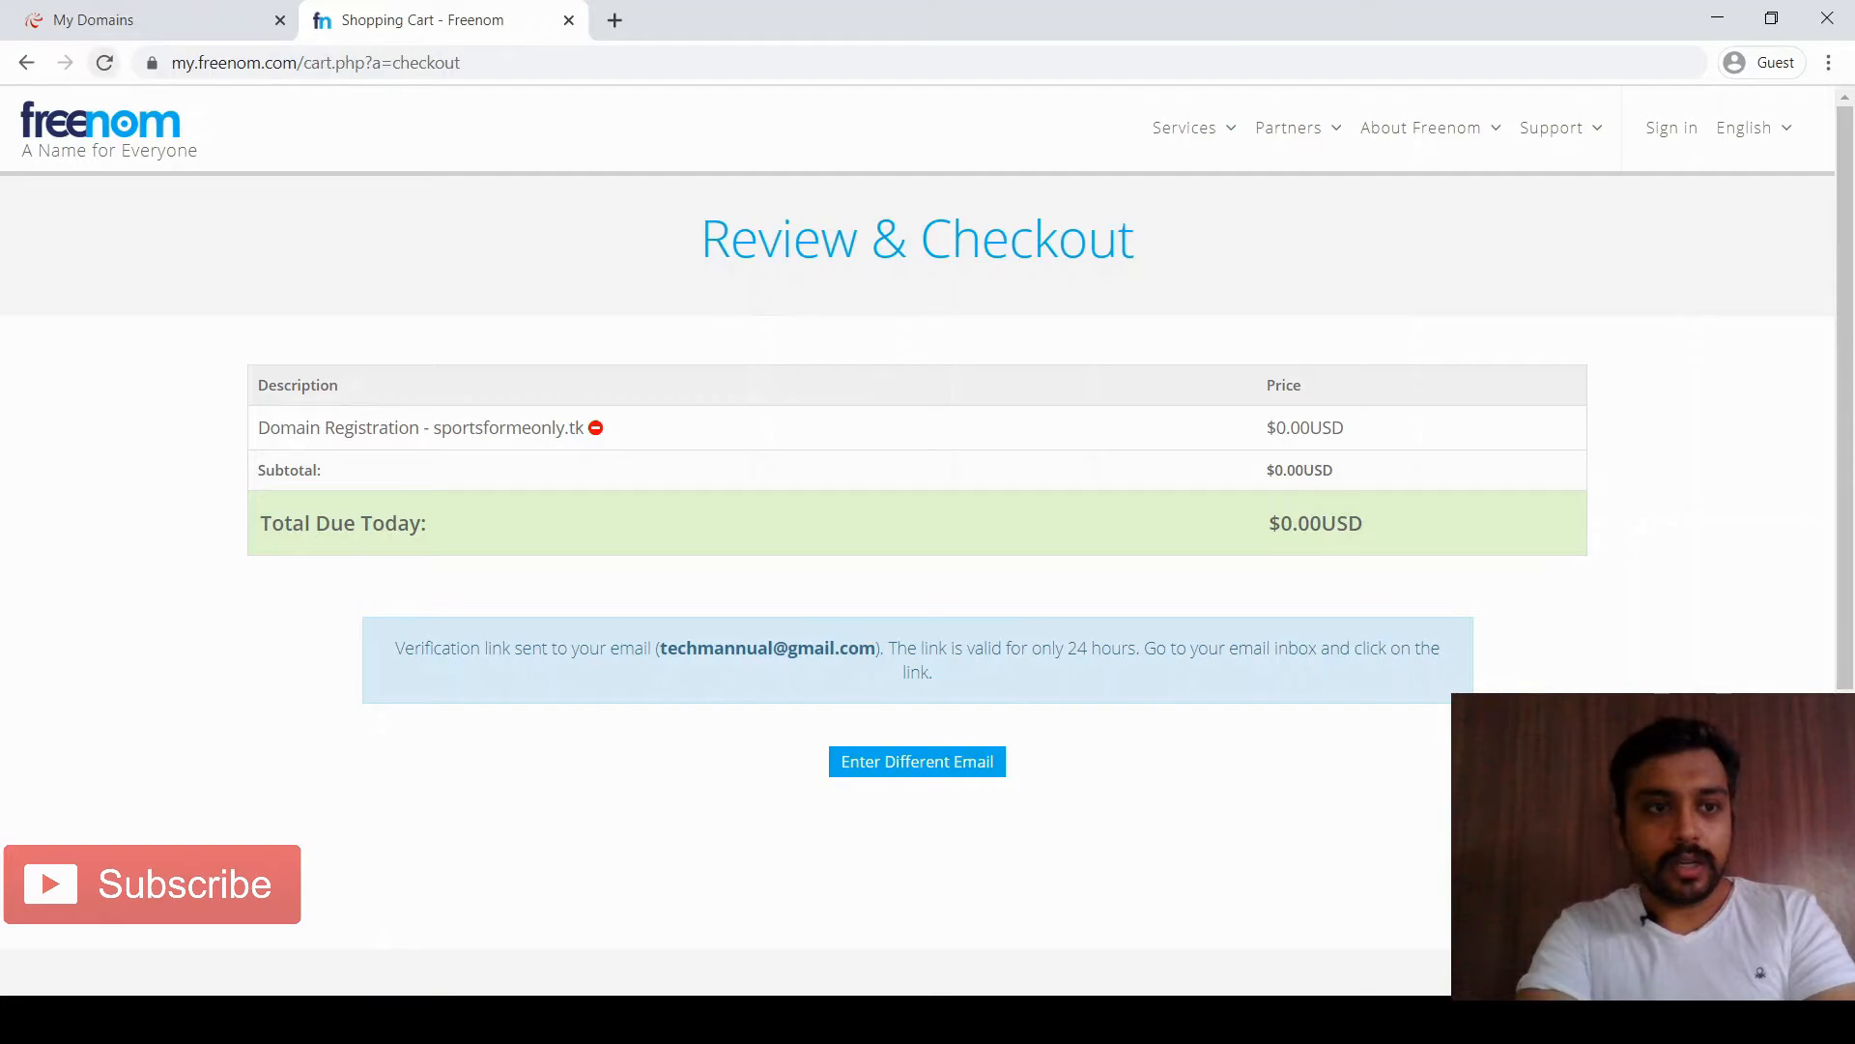
Reload the Review & Checkout page, confirming the form resubmission
{"action": "left_click", "coordinate": [104, 62]}
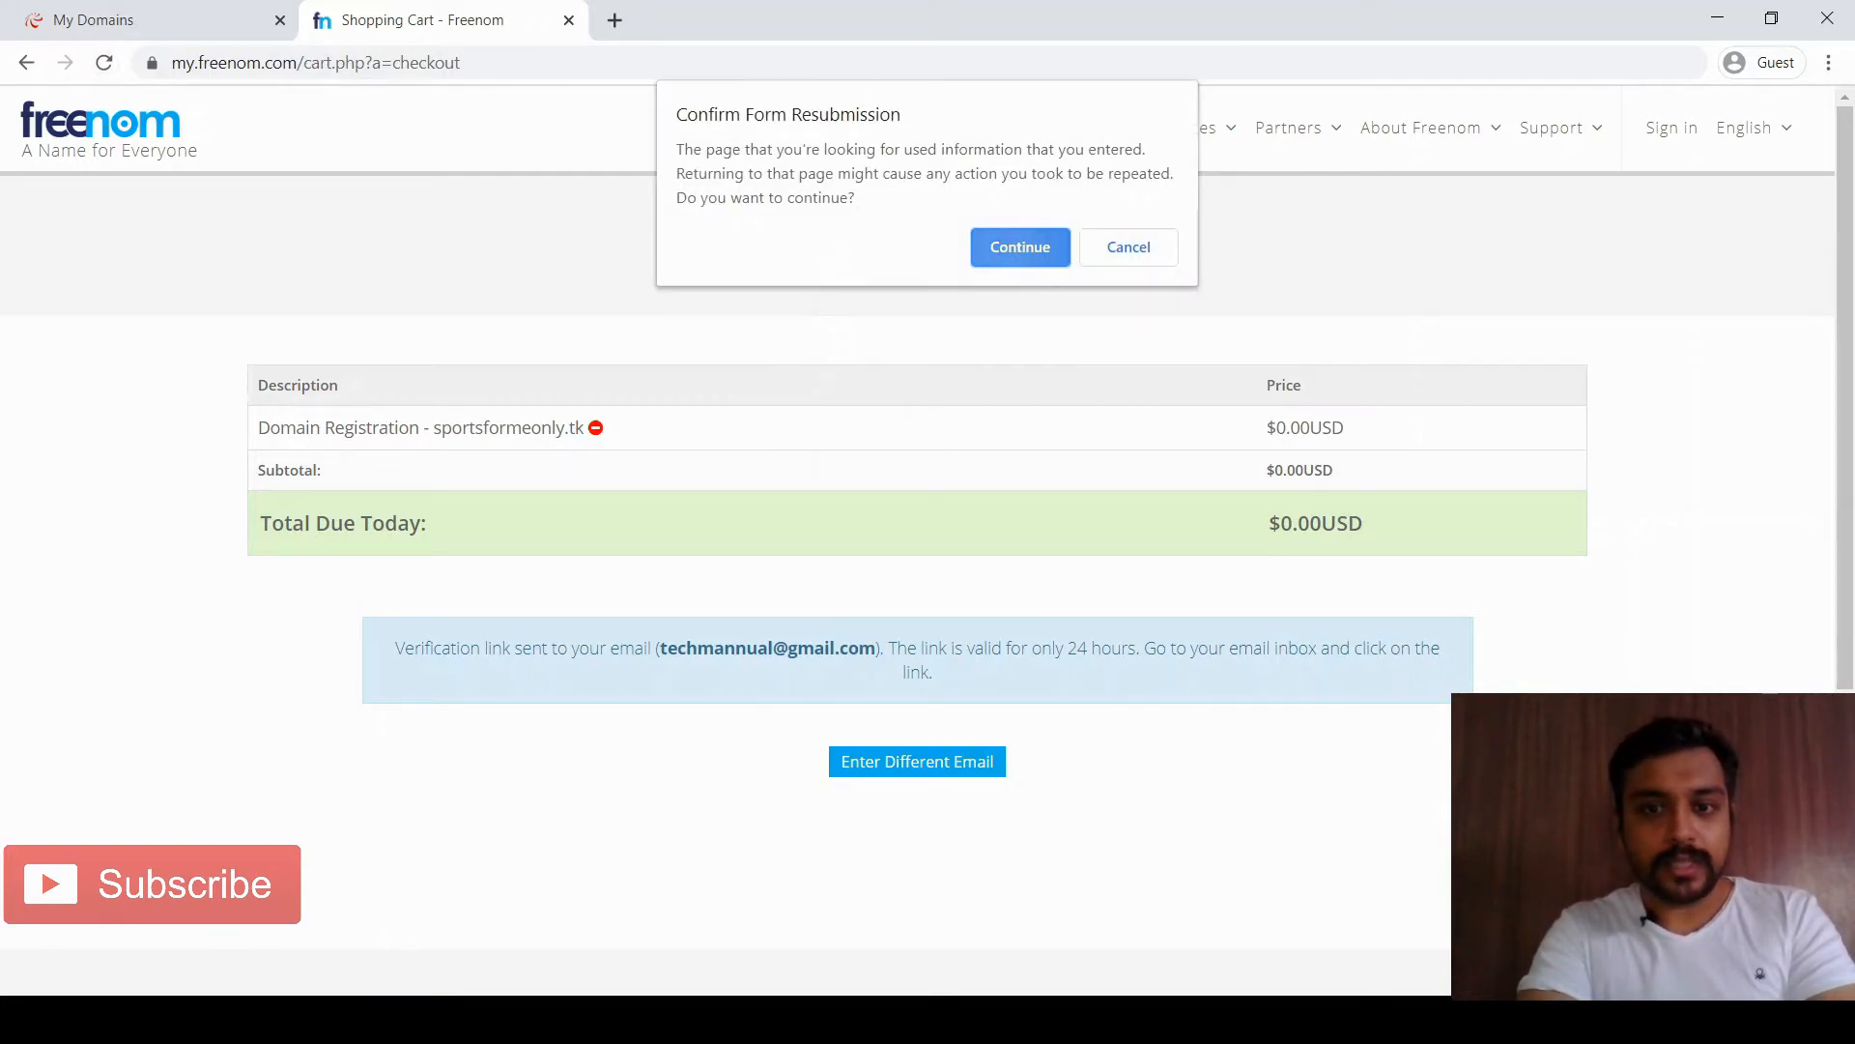
{"action": "left_click", "coordinate": [1020, 246]}
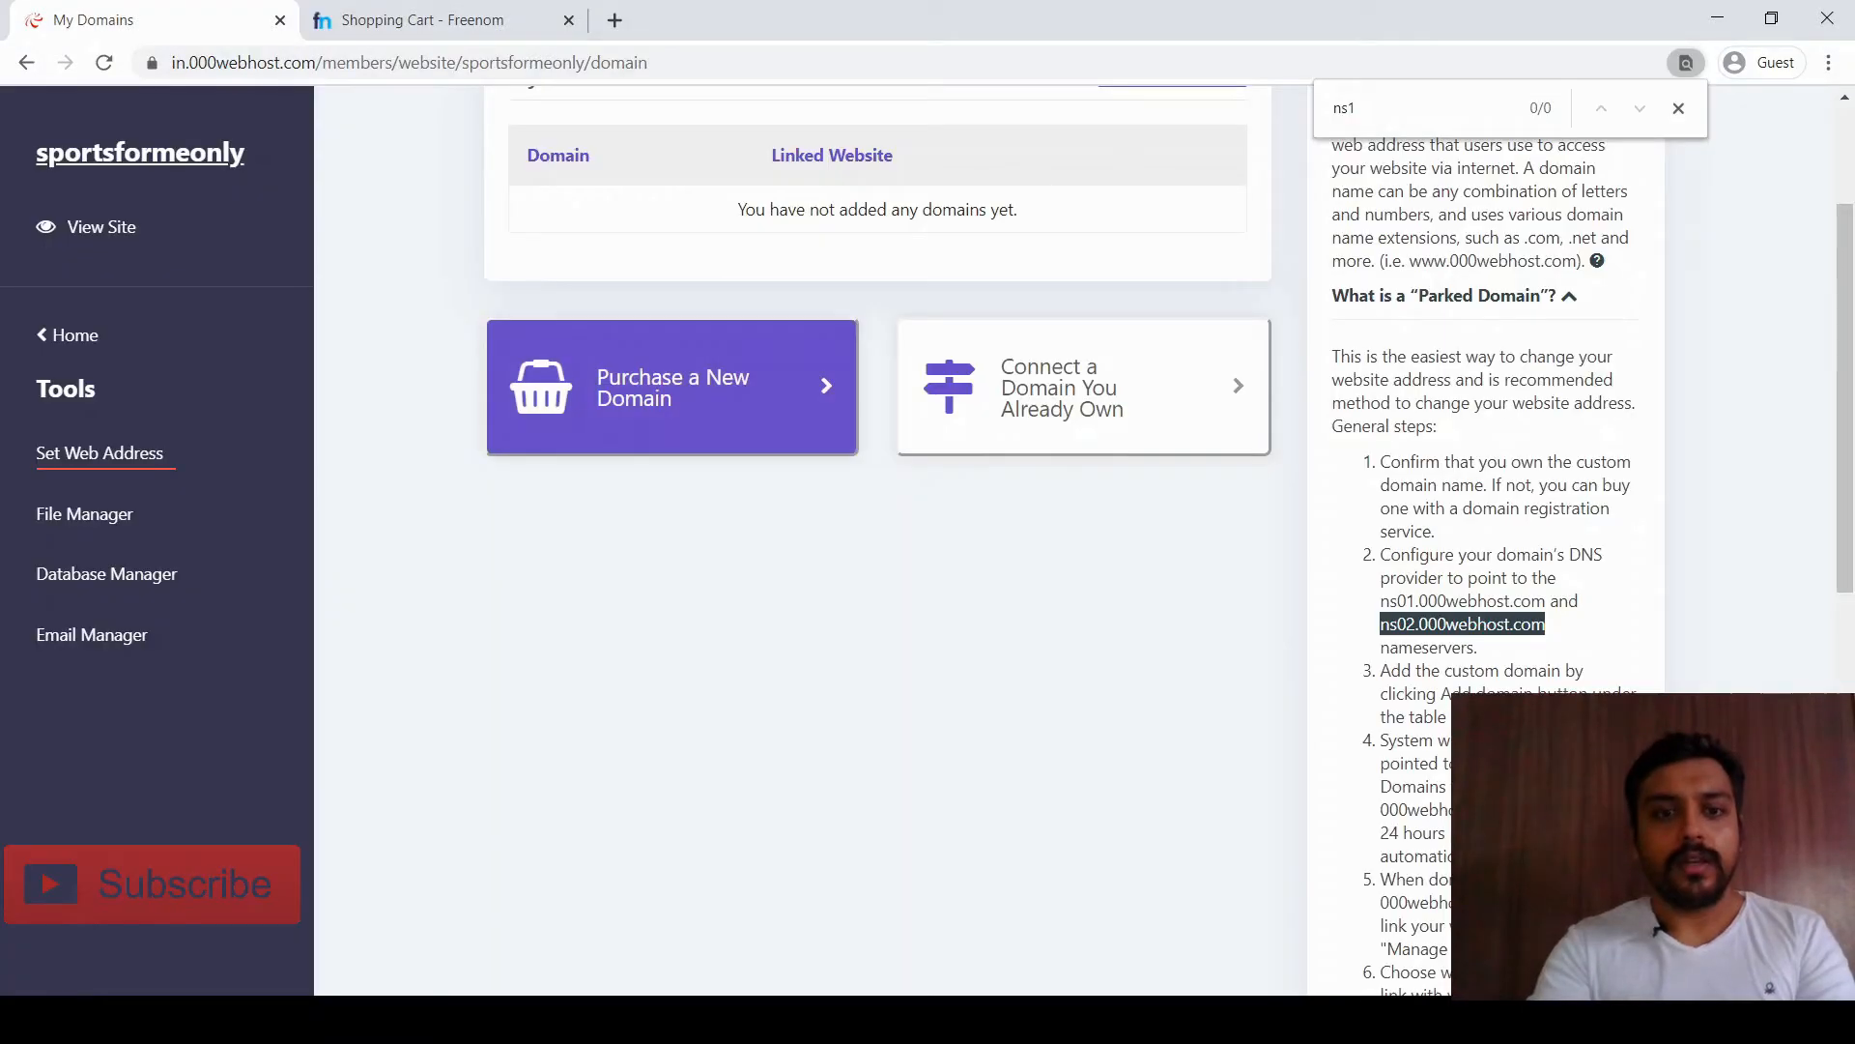
{"action": "key", "text": "ctrl+Tab"}
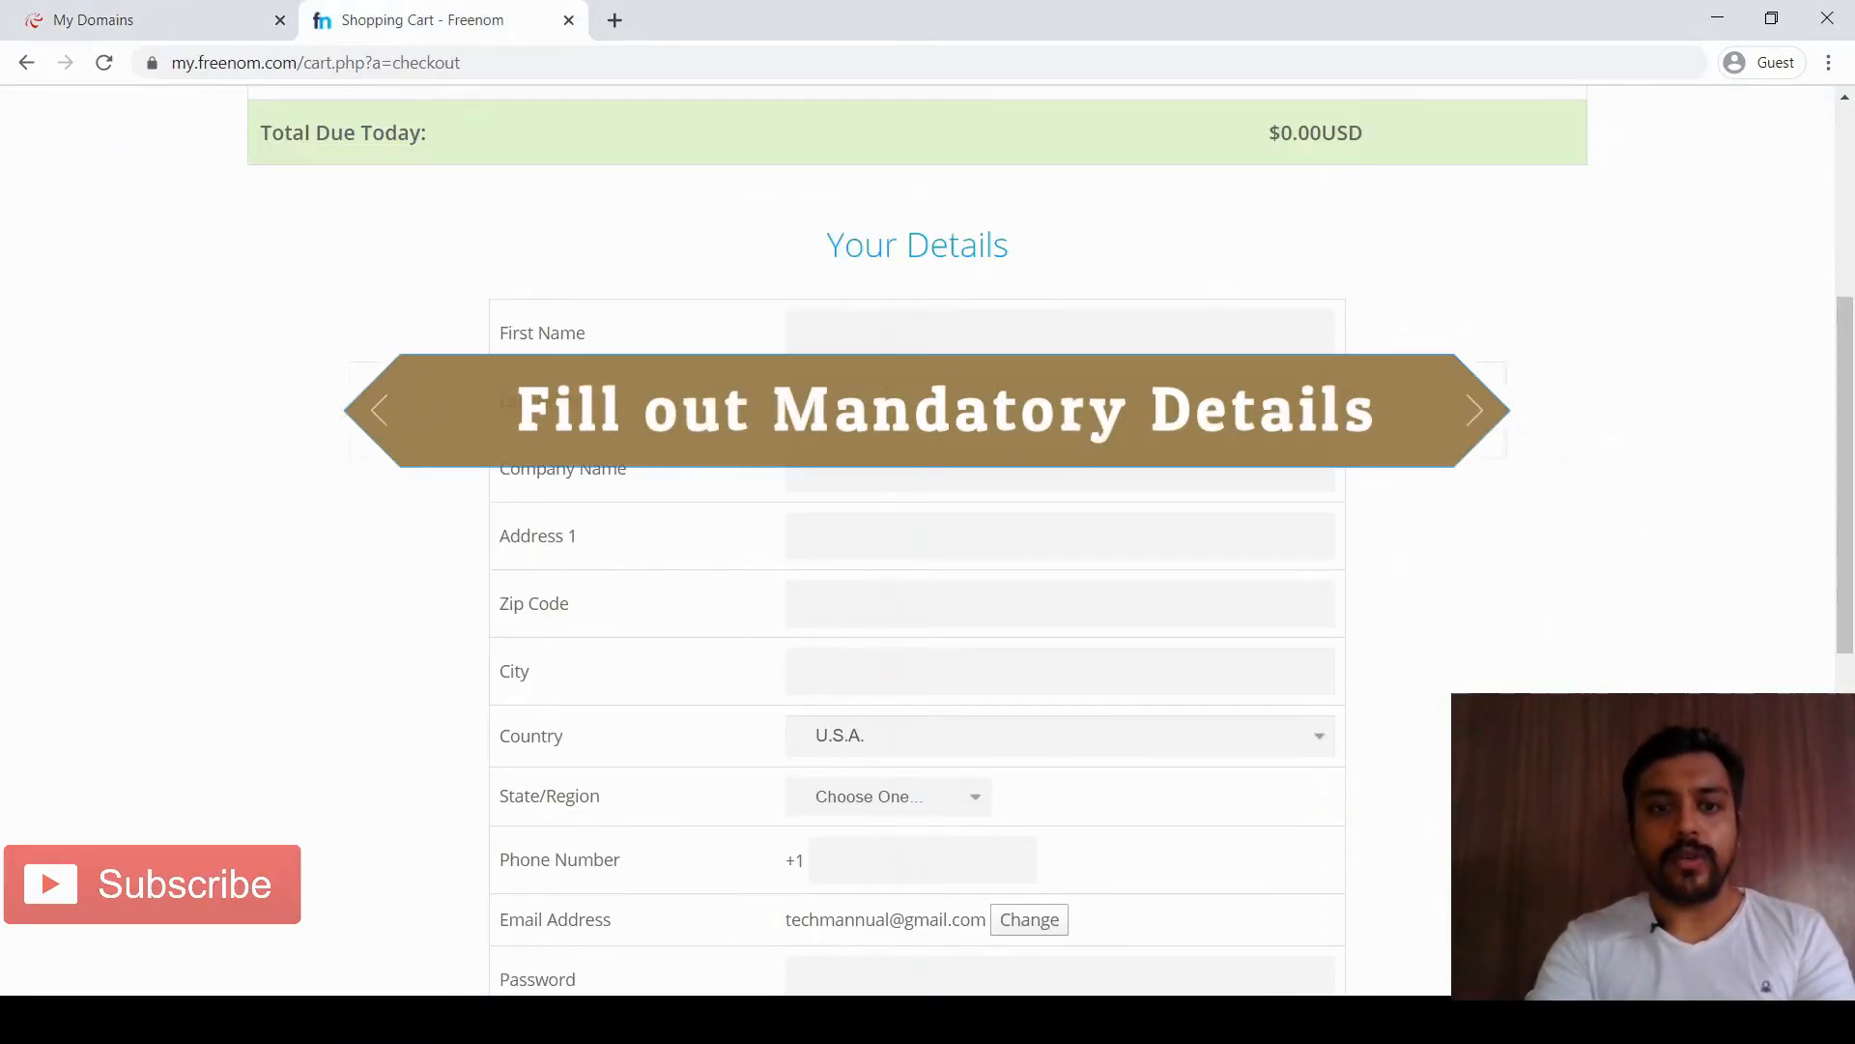
Enter the first and last name and 'delhi' as the street address
{"action": "type", "text": "a"}
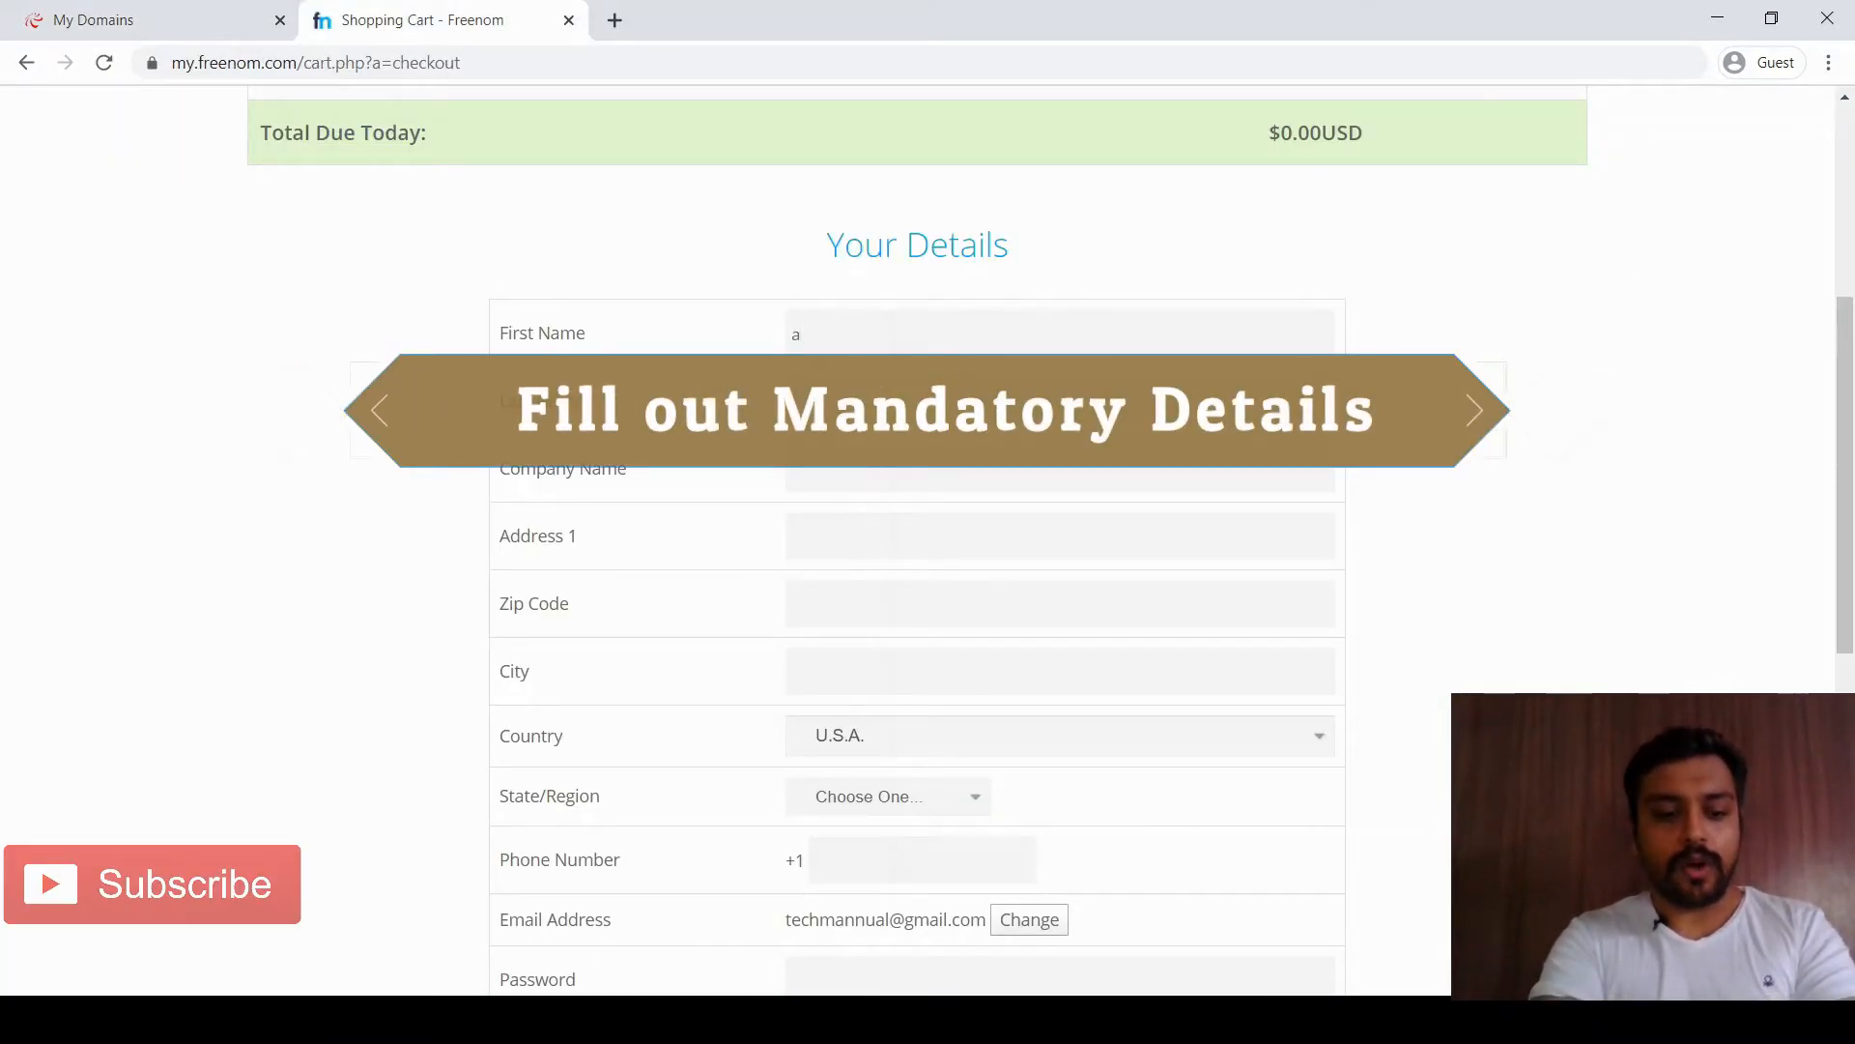
{"action": "type", "text": "bc"}
{"action": "key", "text": "Tab"}
{"action": "type", "text": "def"}
{"action": "key", "text": "Tab"}
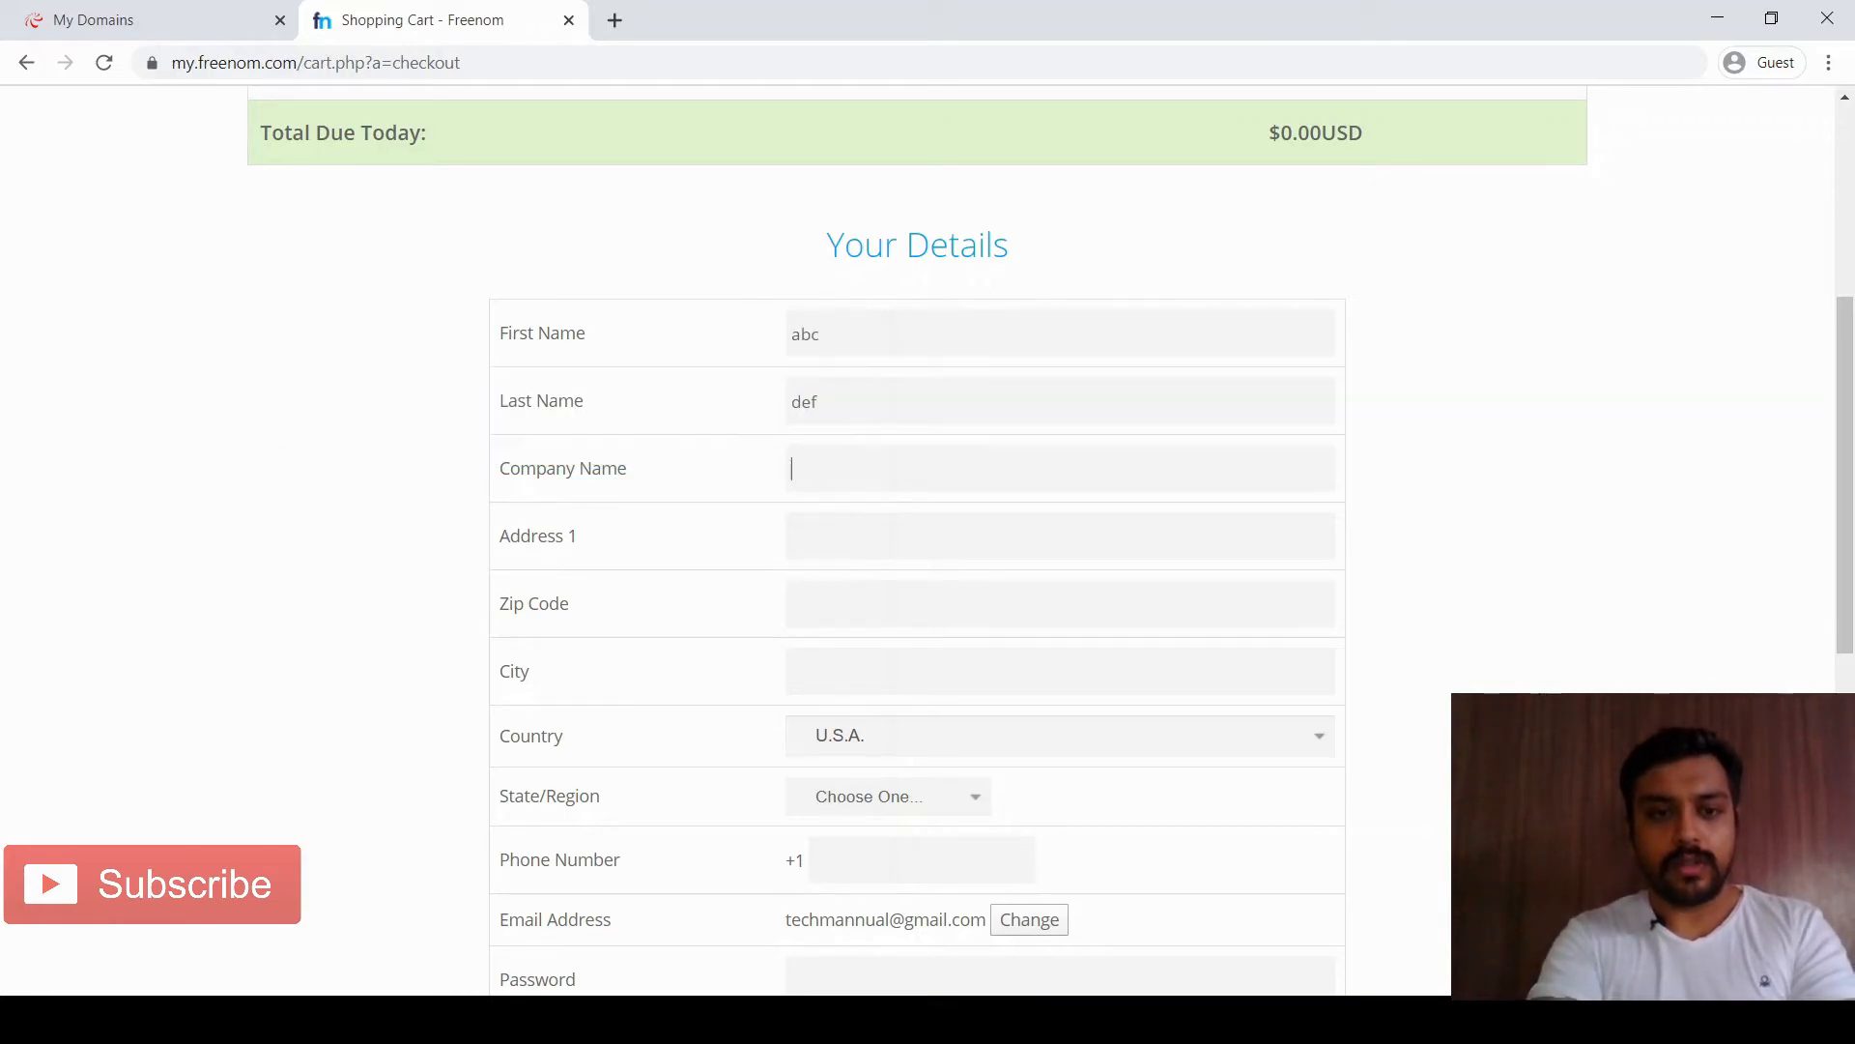
{"action": "key", "text": "Tab"}
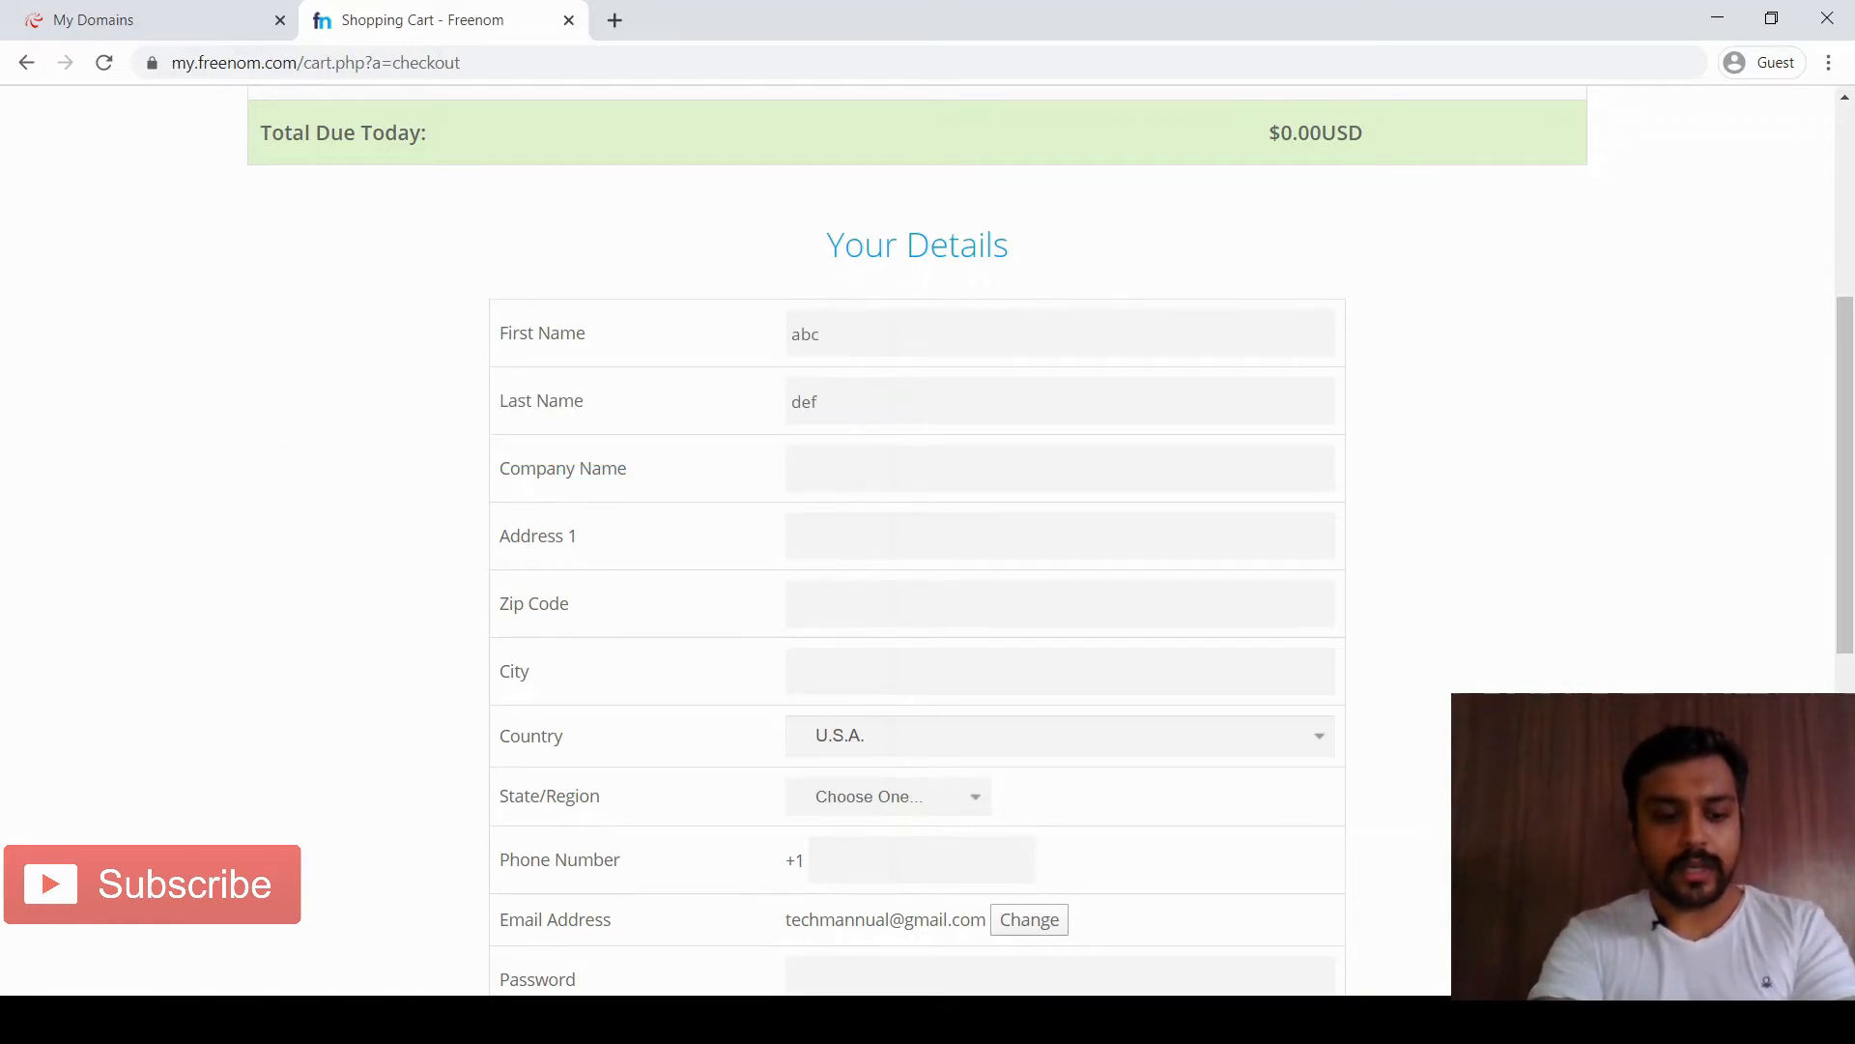
{"action": "type", "text": "delhi"}
{"action": "key", "text": "Tab"}
{"action": "type", "text": "del"}
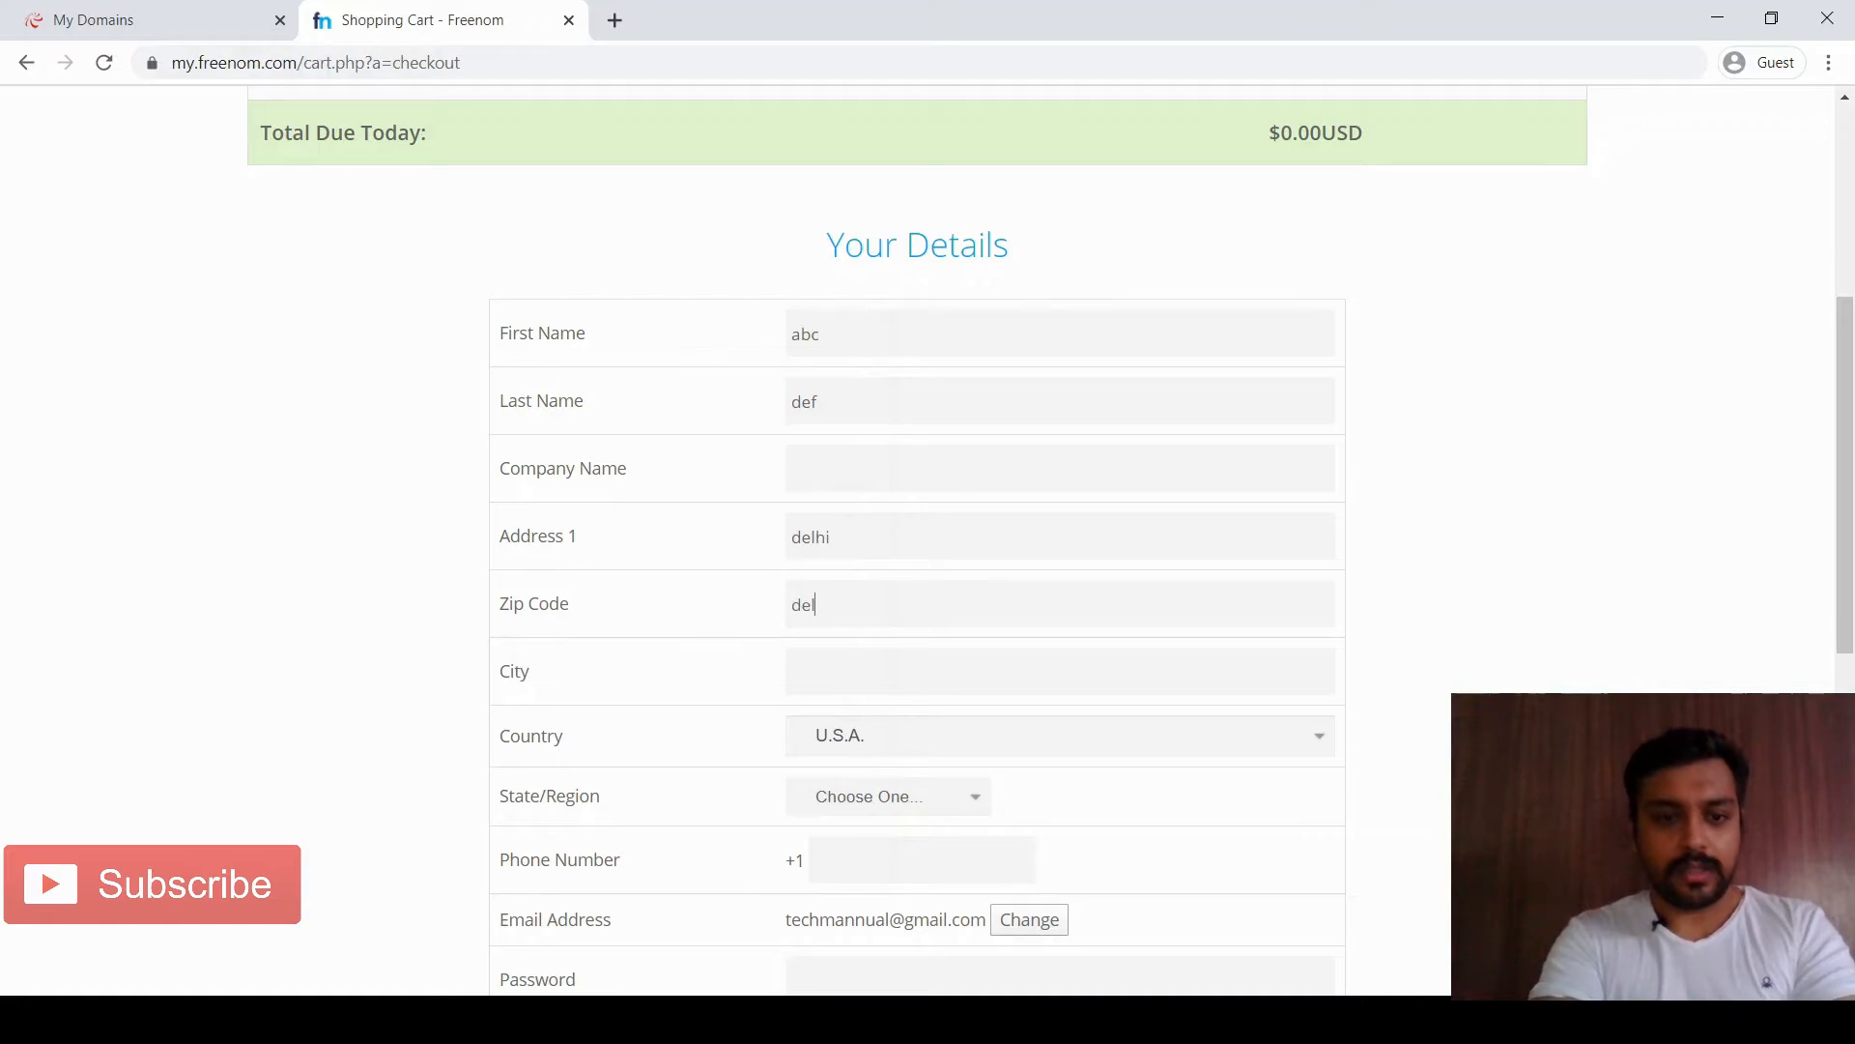
{"action": "type", "text": "h"}
Enter zip code 110057, city Delhi, country India and state Delhi
{"action": "key", "text": "ctrl+a"}
{"action": "type", "text": "11005"}
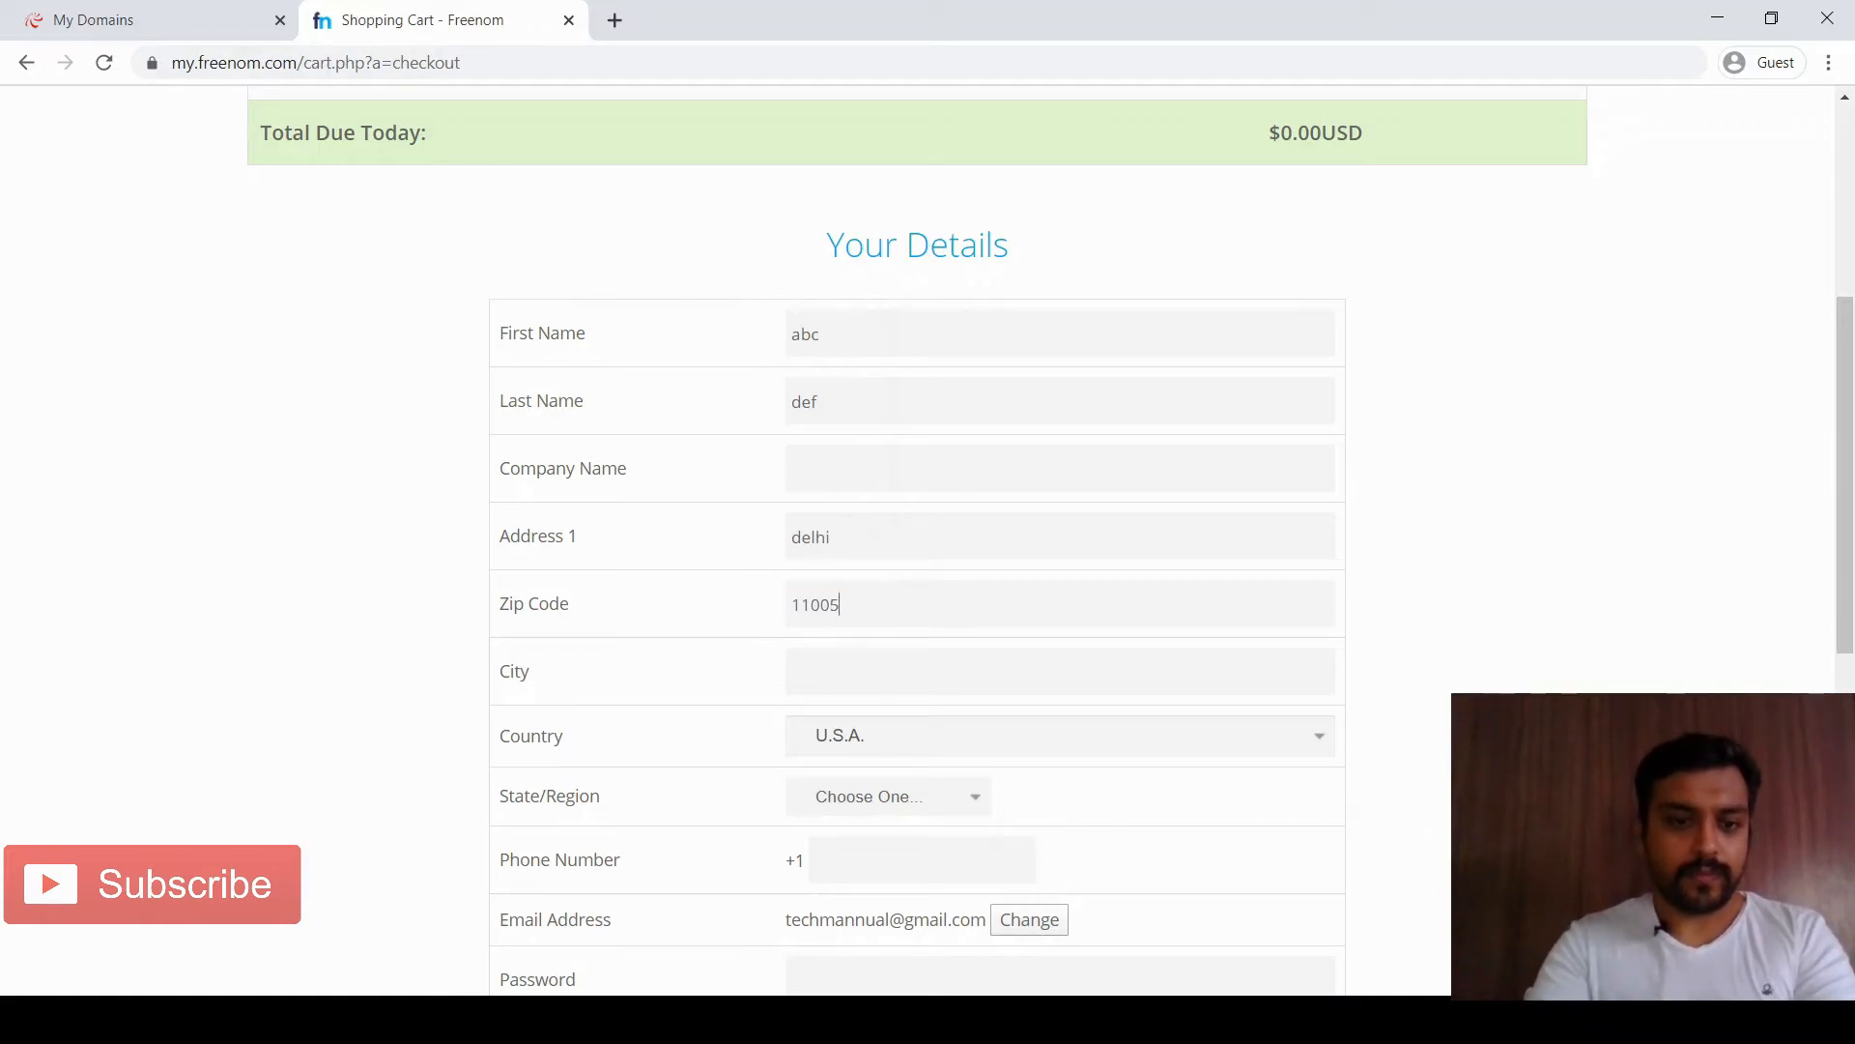
{"action": "type", "text": "7"}
{"action": "key", "text": "Tab"}
{"action": "type", "text": "delhi"}
{"action": "key", "text": "Tab"}
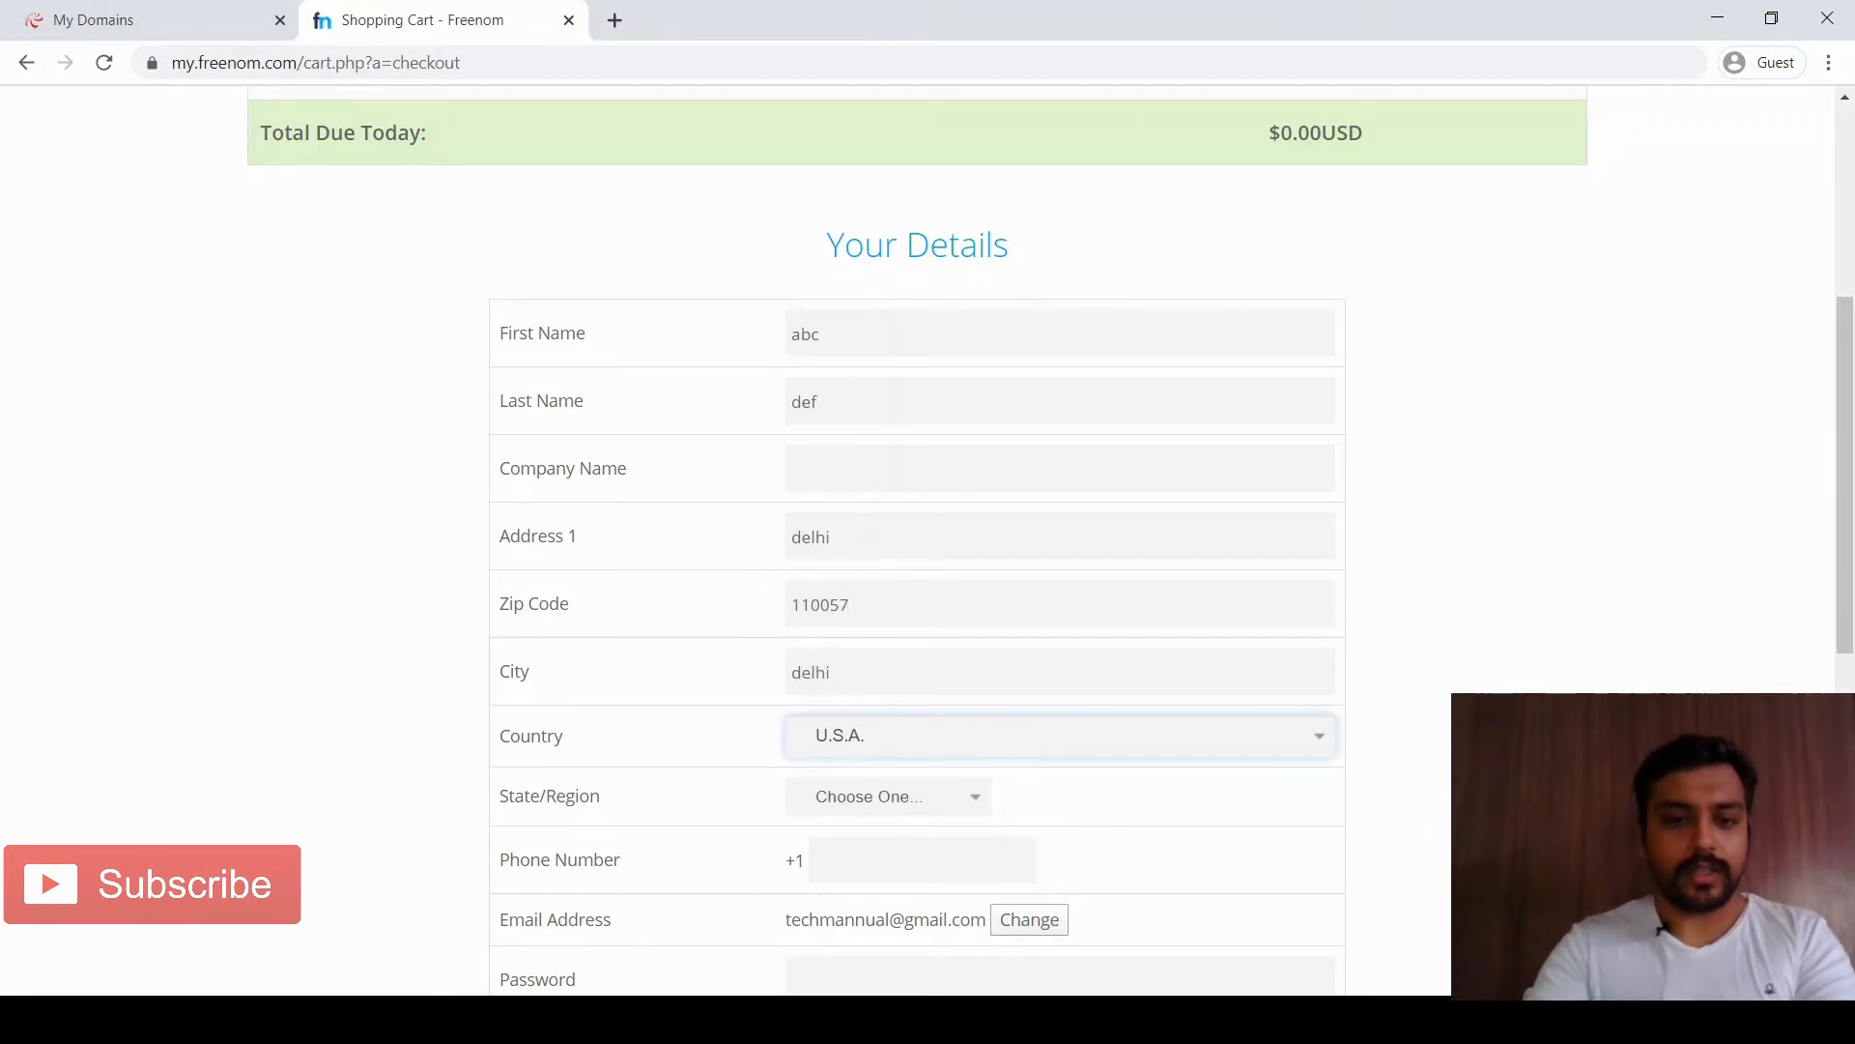
{"action": "type", "text": "india"}
{"action": "scroll", "coordinate": [918, 542], "scroll_direction": "down", "scroll_amount": 3}
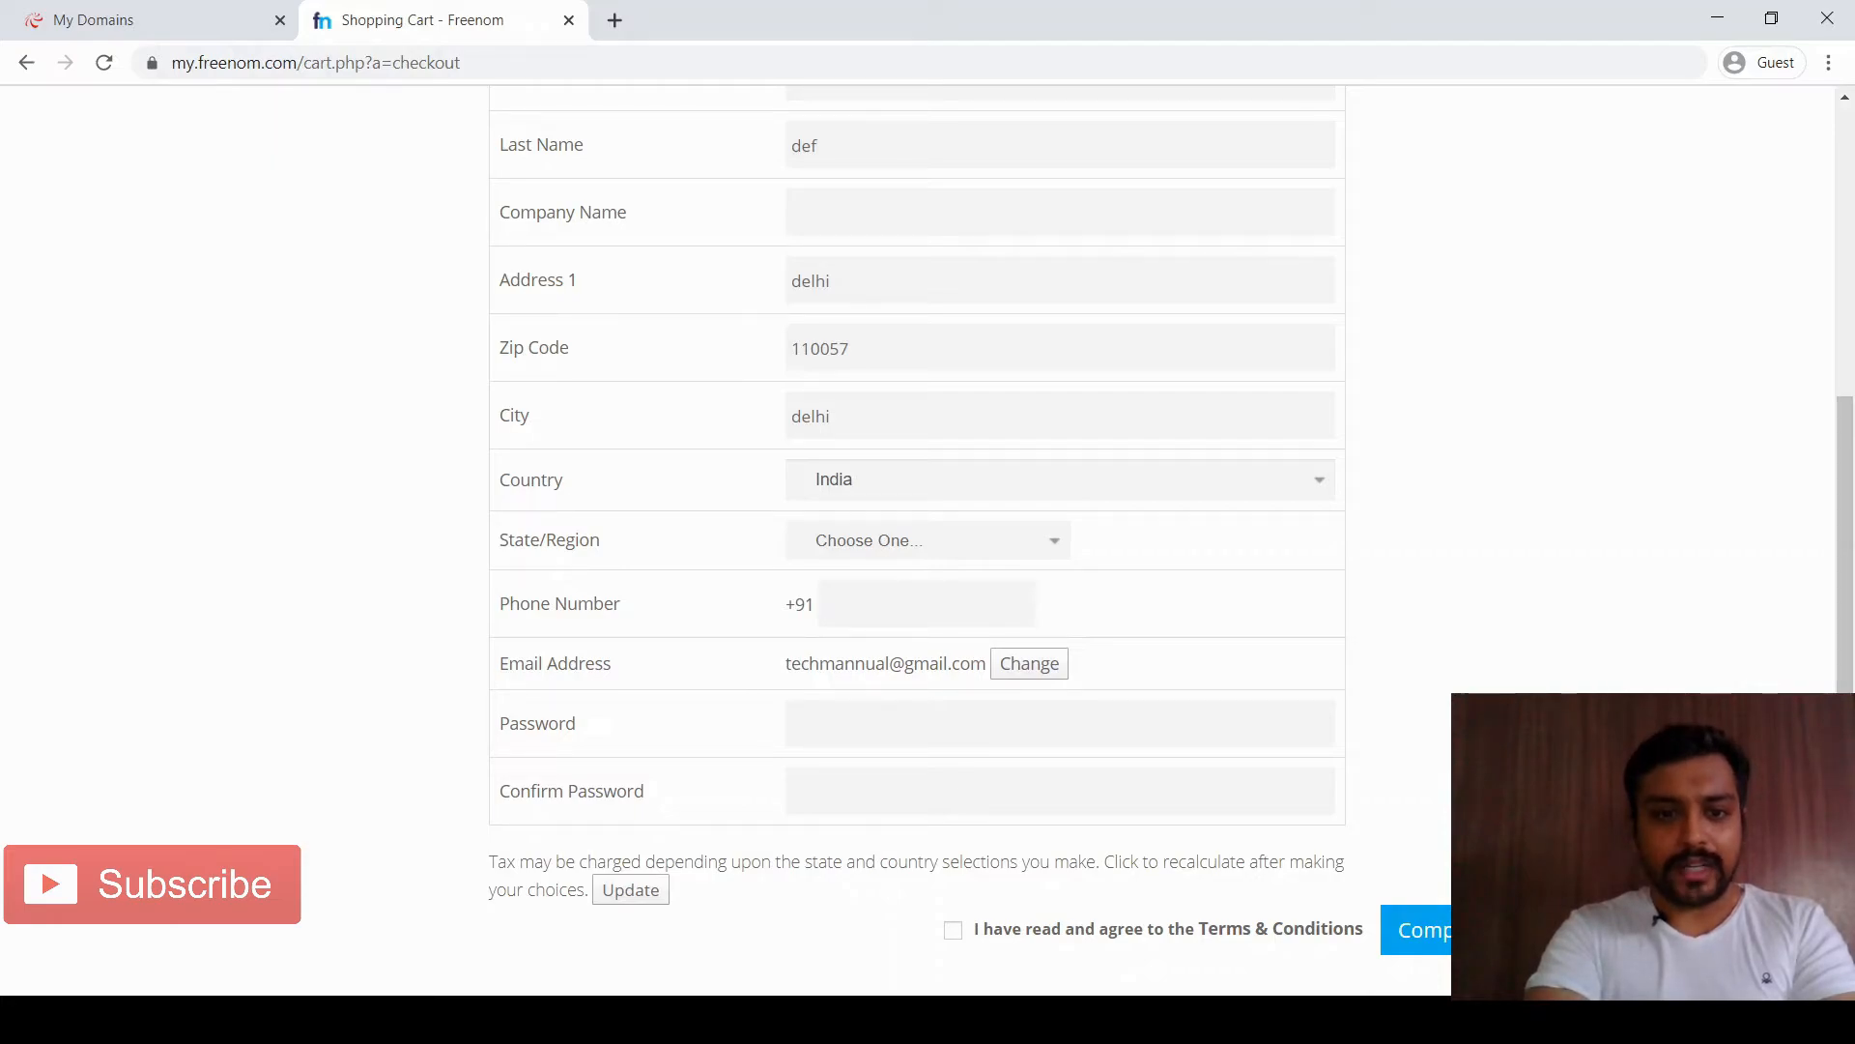
{"action": "type", "text": "delhi"}
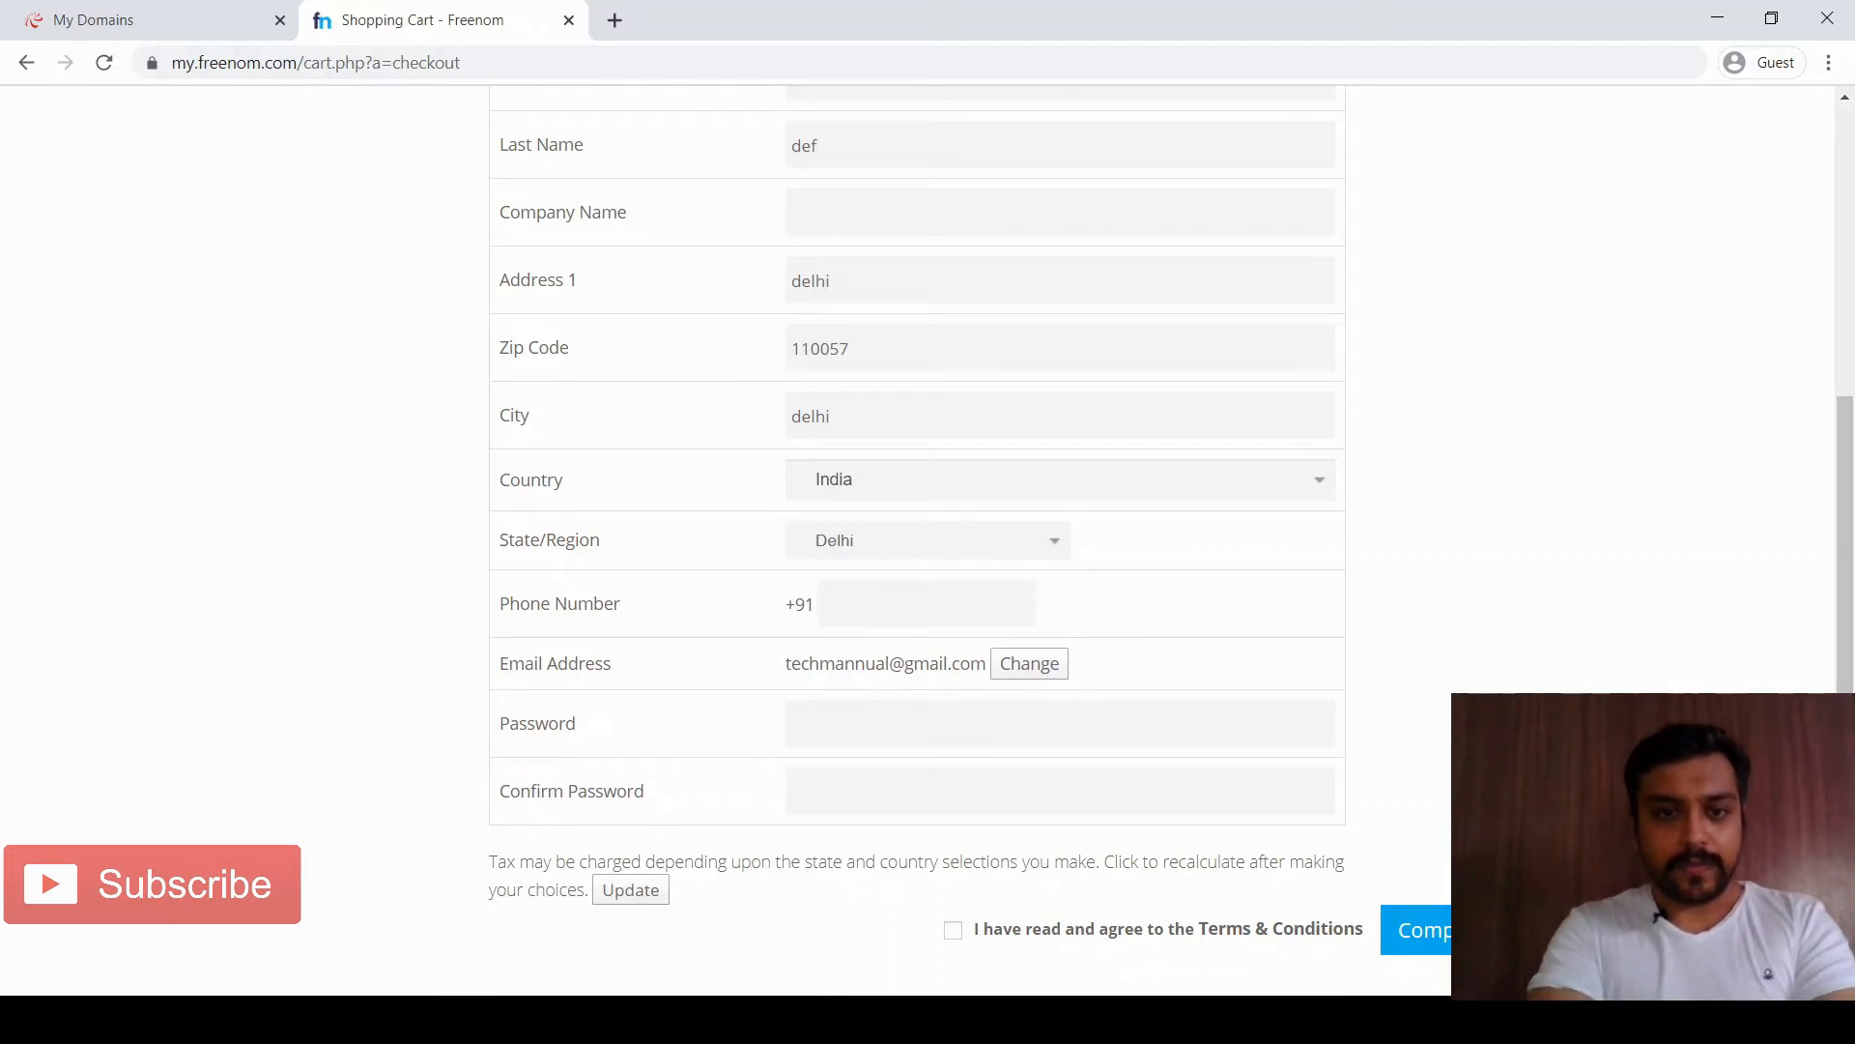
{"action": "scroll", "coordinate": [918, 541], "scroll_direction": "down", "scroll_amount": 3}
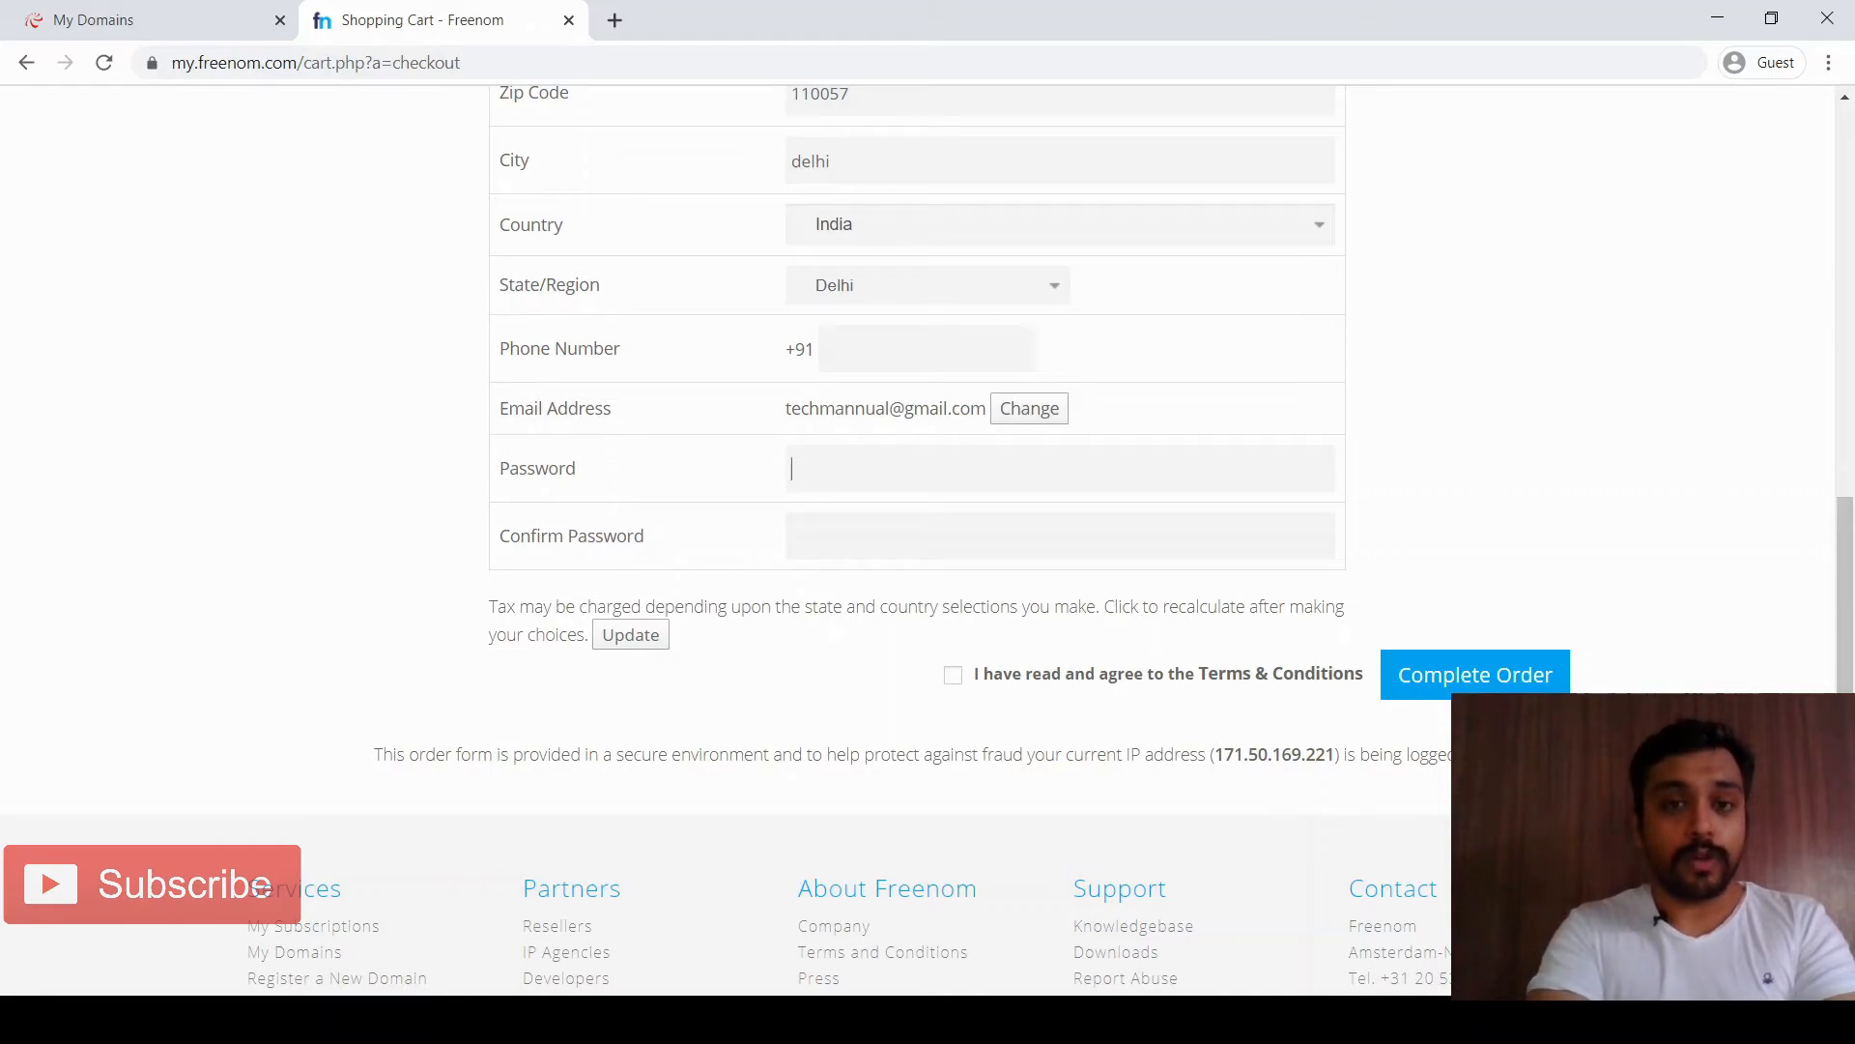
Set and confirm the account password, accept the Terms & Conditions, and complete the order
{"action": "type", "text": "••••••••"}
{"action": "key", "text": "Tab"}
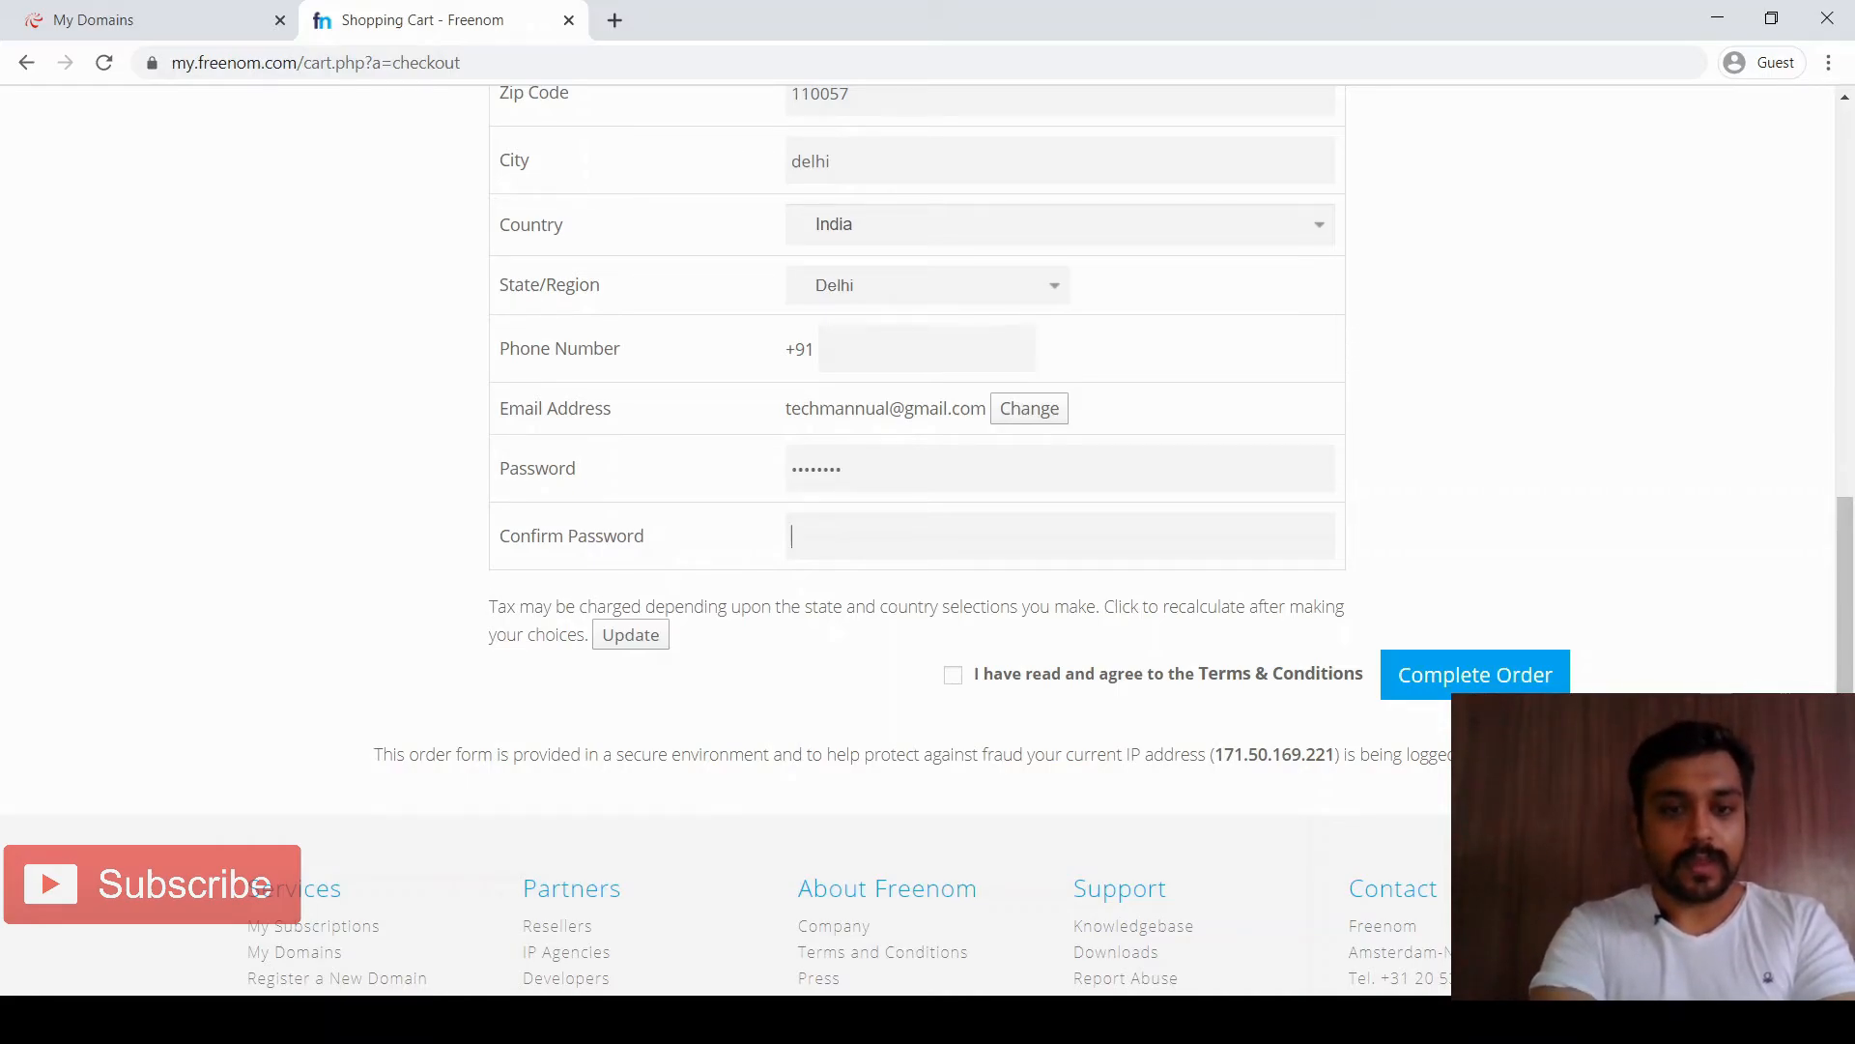
{"action": "type", "text": "••••••••"}
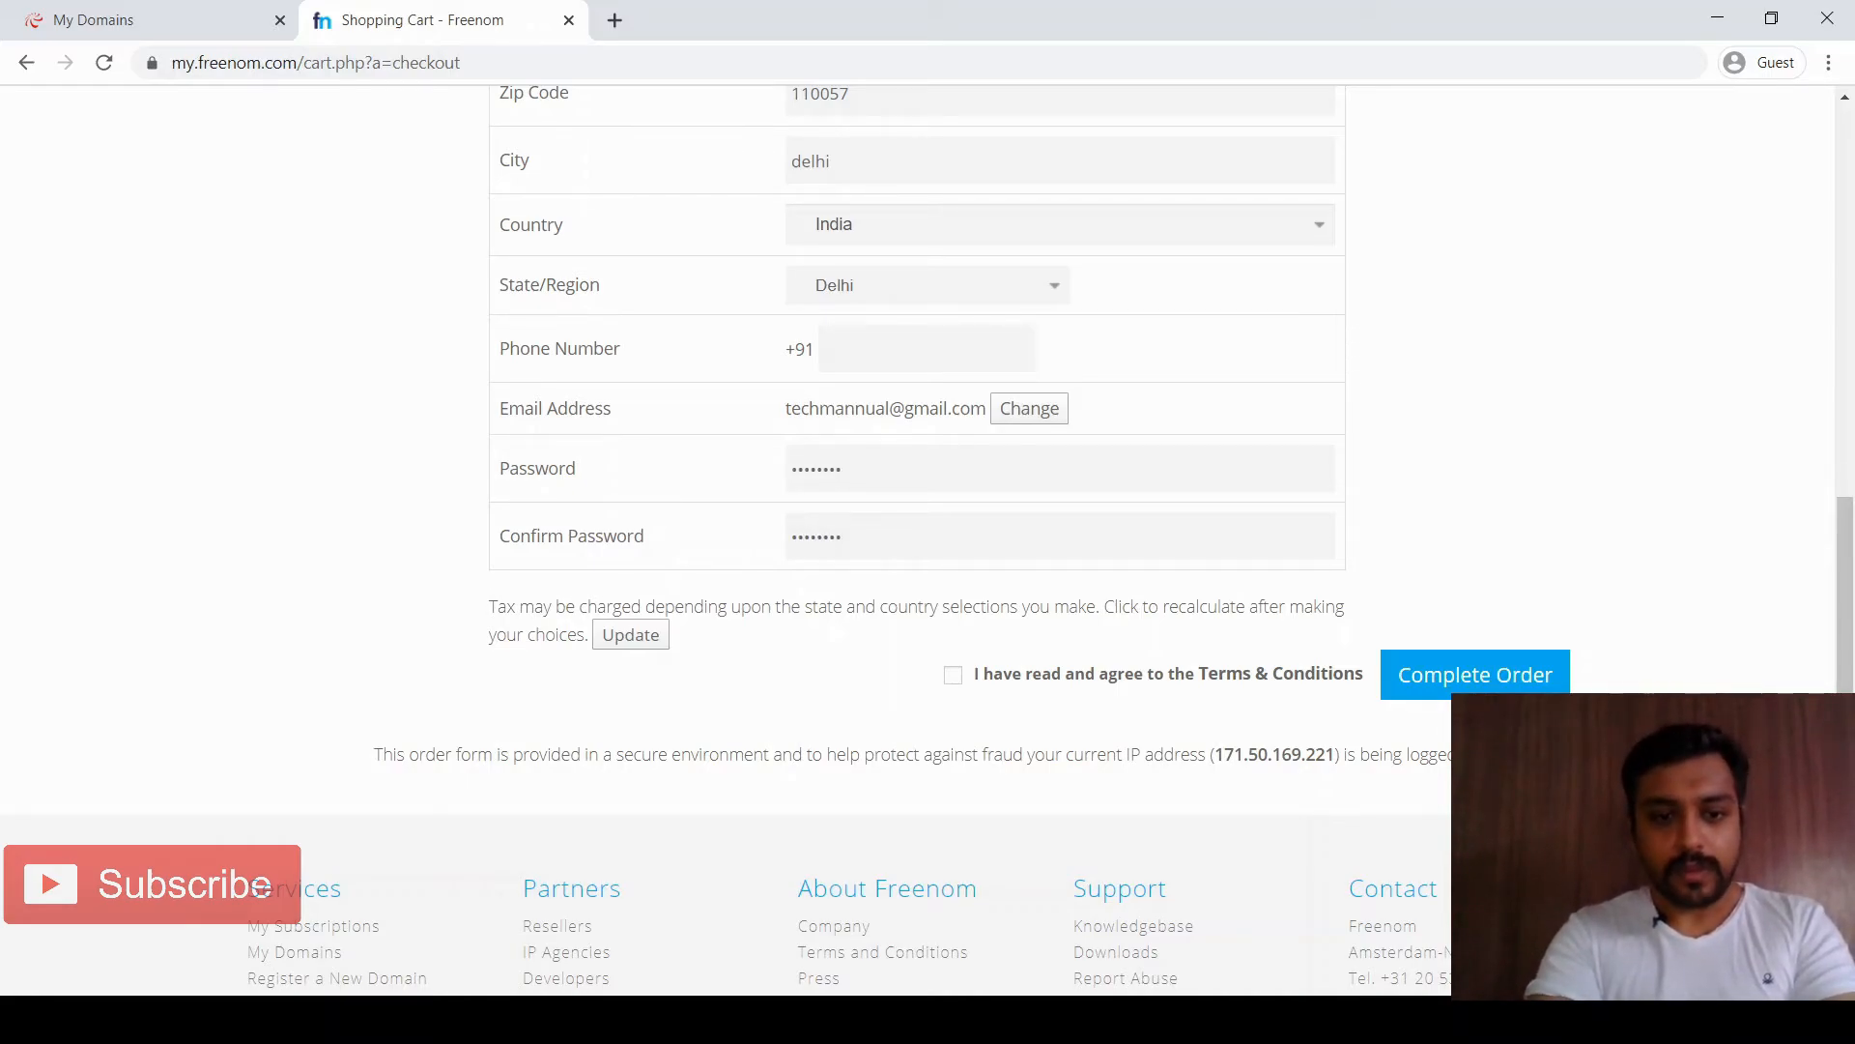
{"action": "left_click", "coordinate": [952, 675]}
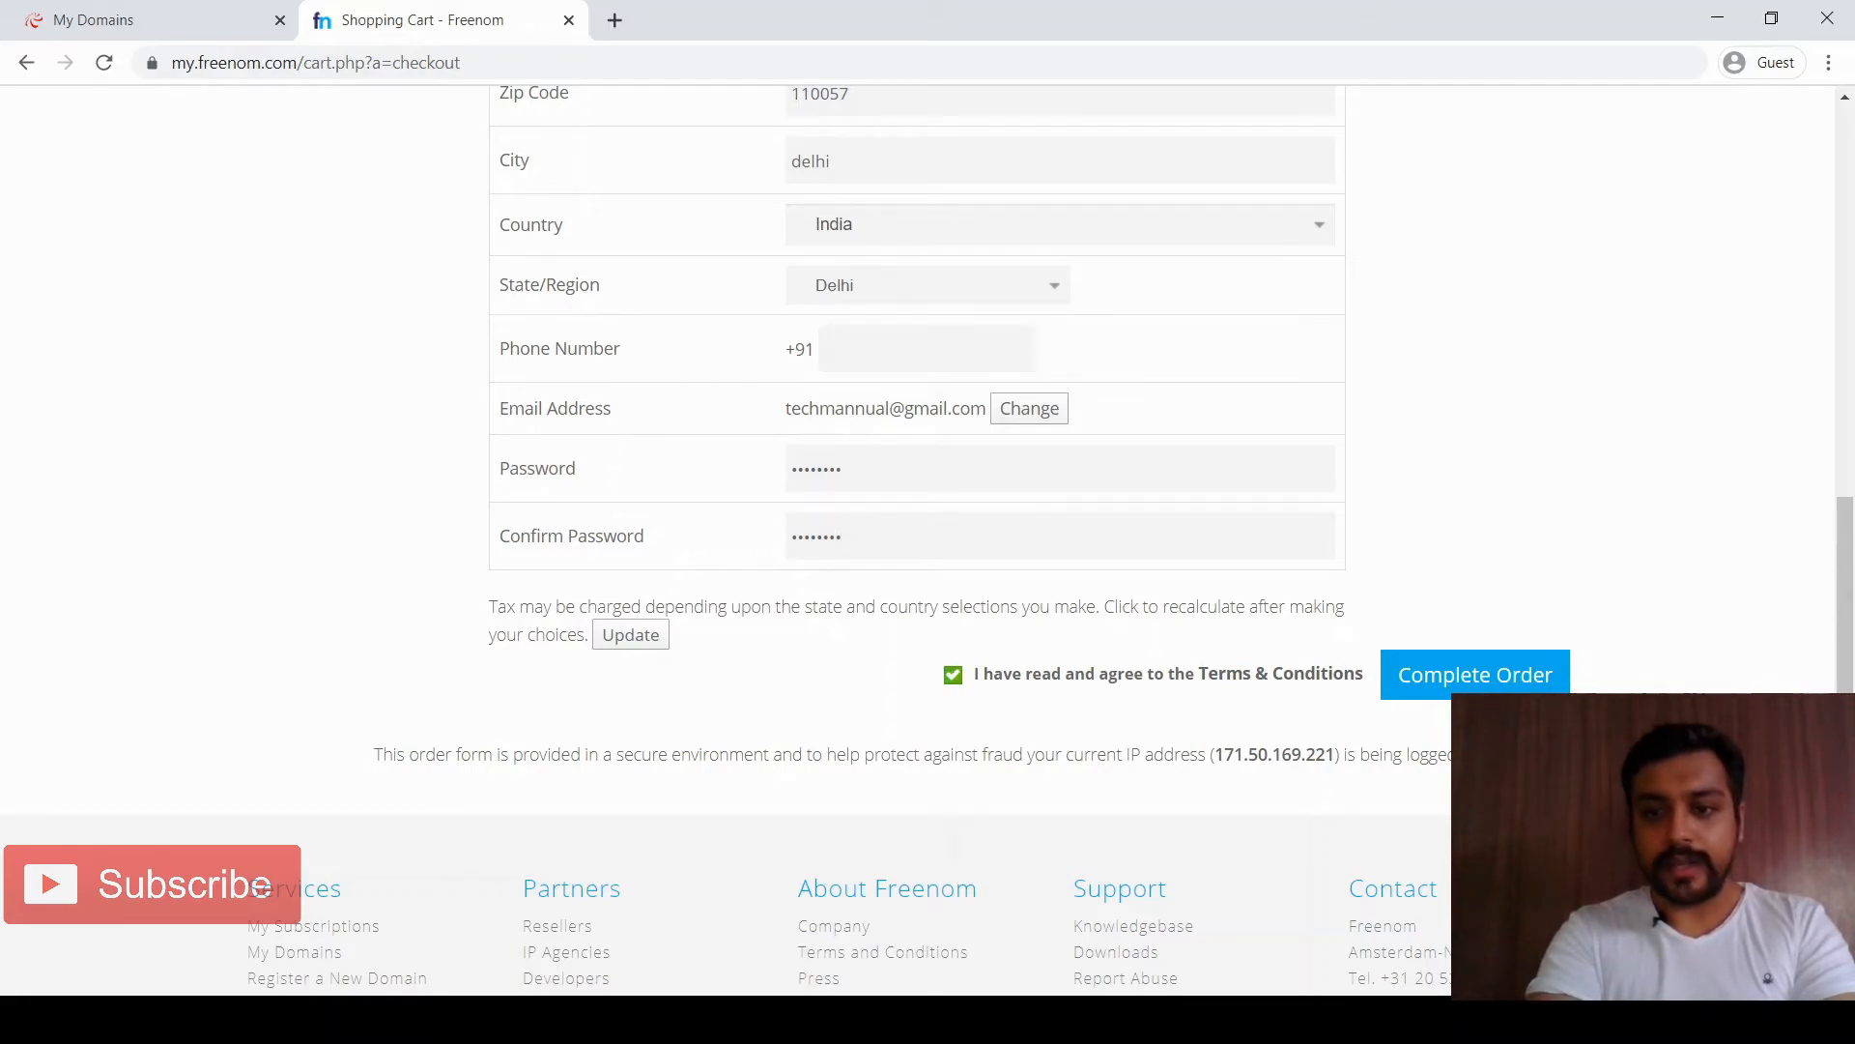
{"action": "left_click", "coordinate": [1475, 675]}
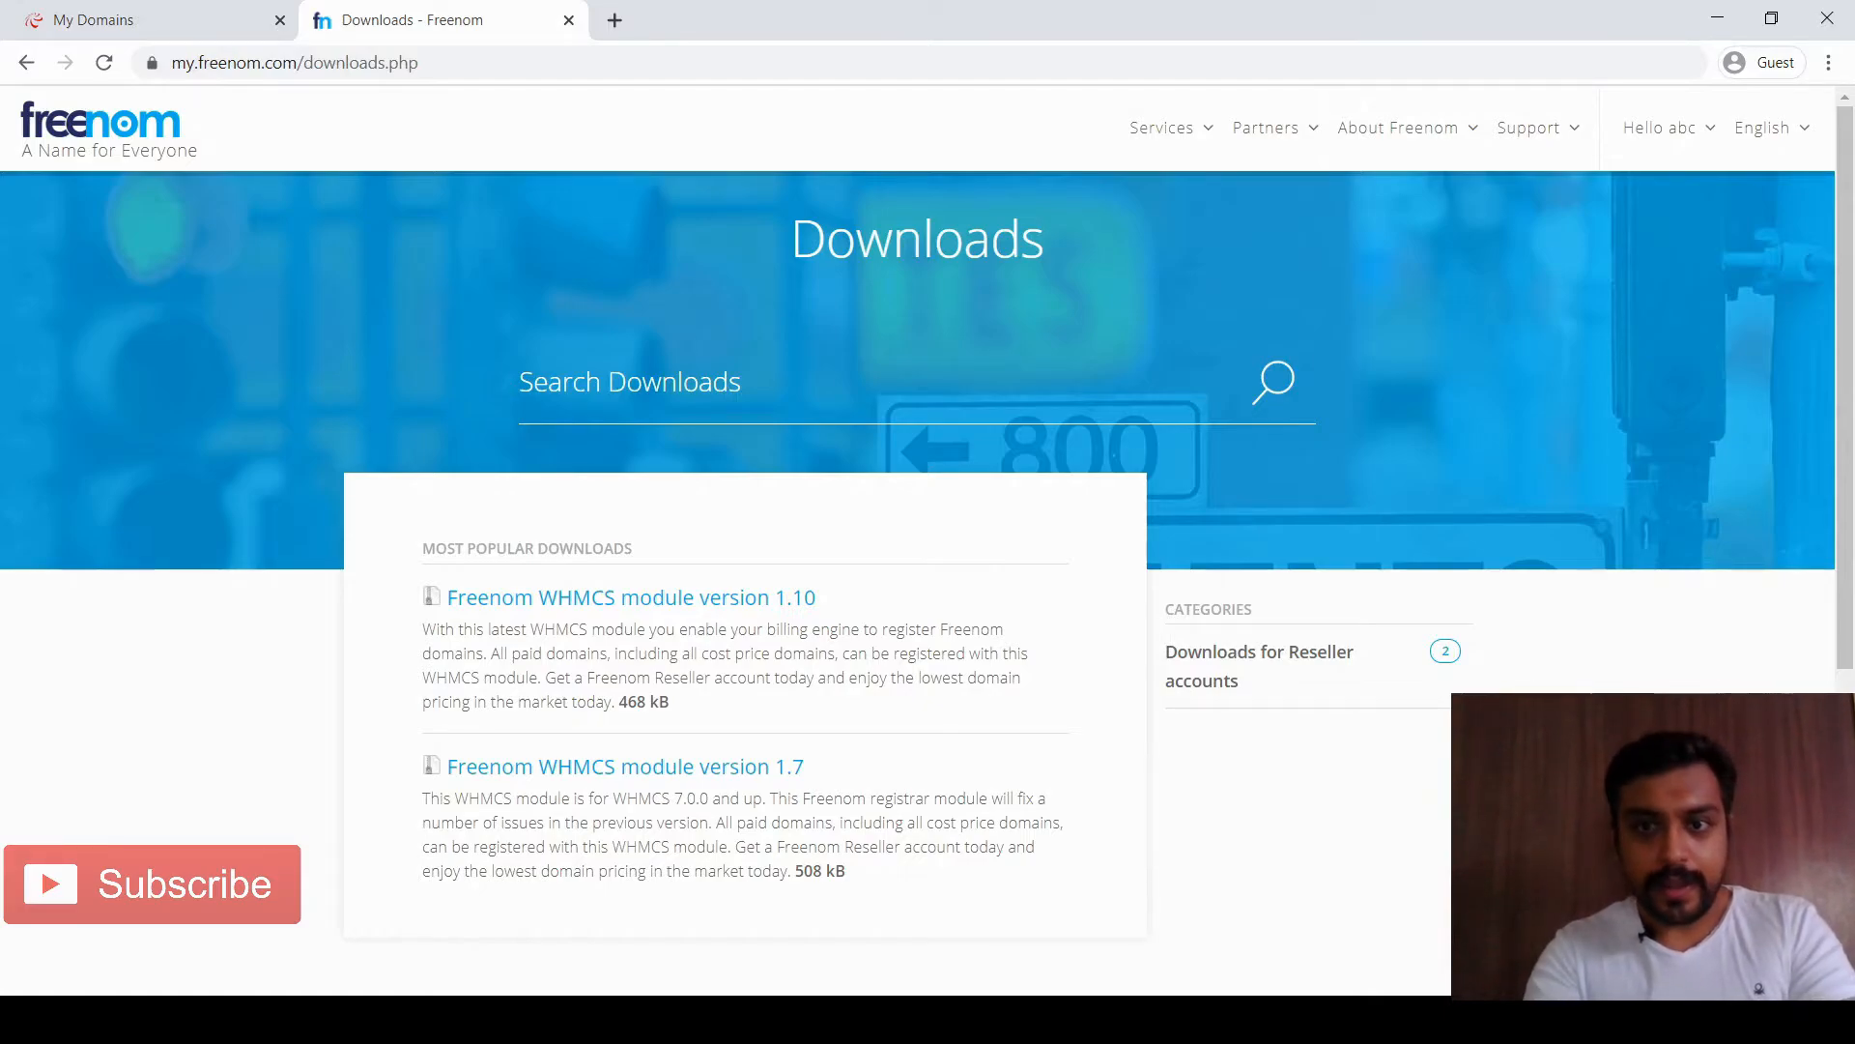
Open Services > My Domains to confirm sportsformeonly.tk is Active until 2021-04-19, then return to 000webhost
{"action": "mouse_move", "coordinate": [1170, 128]}
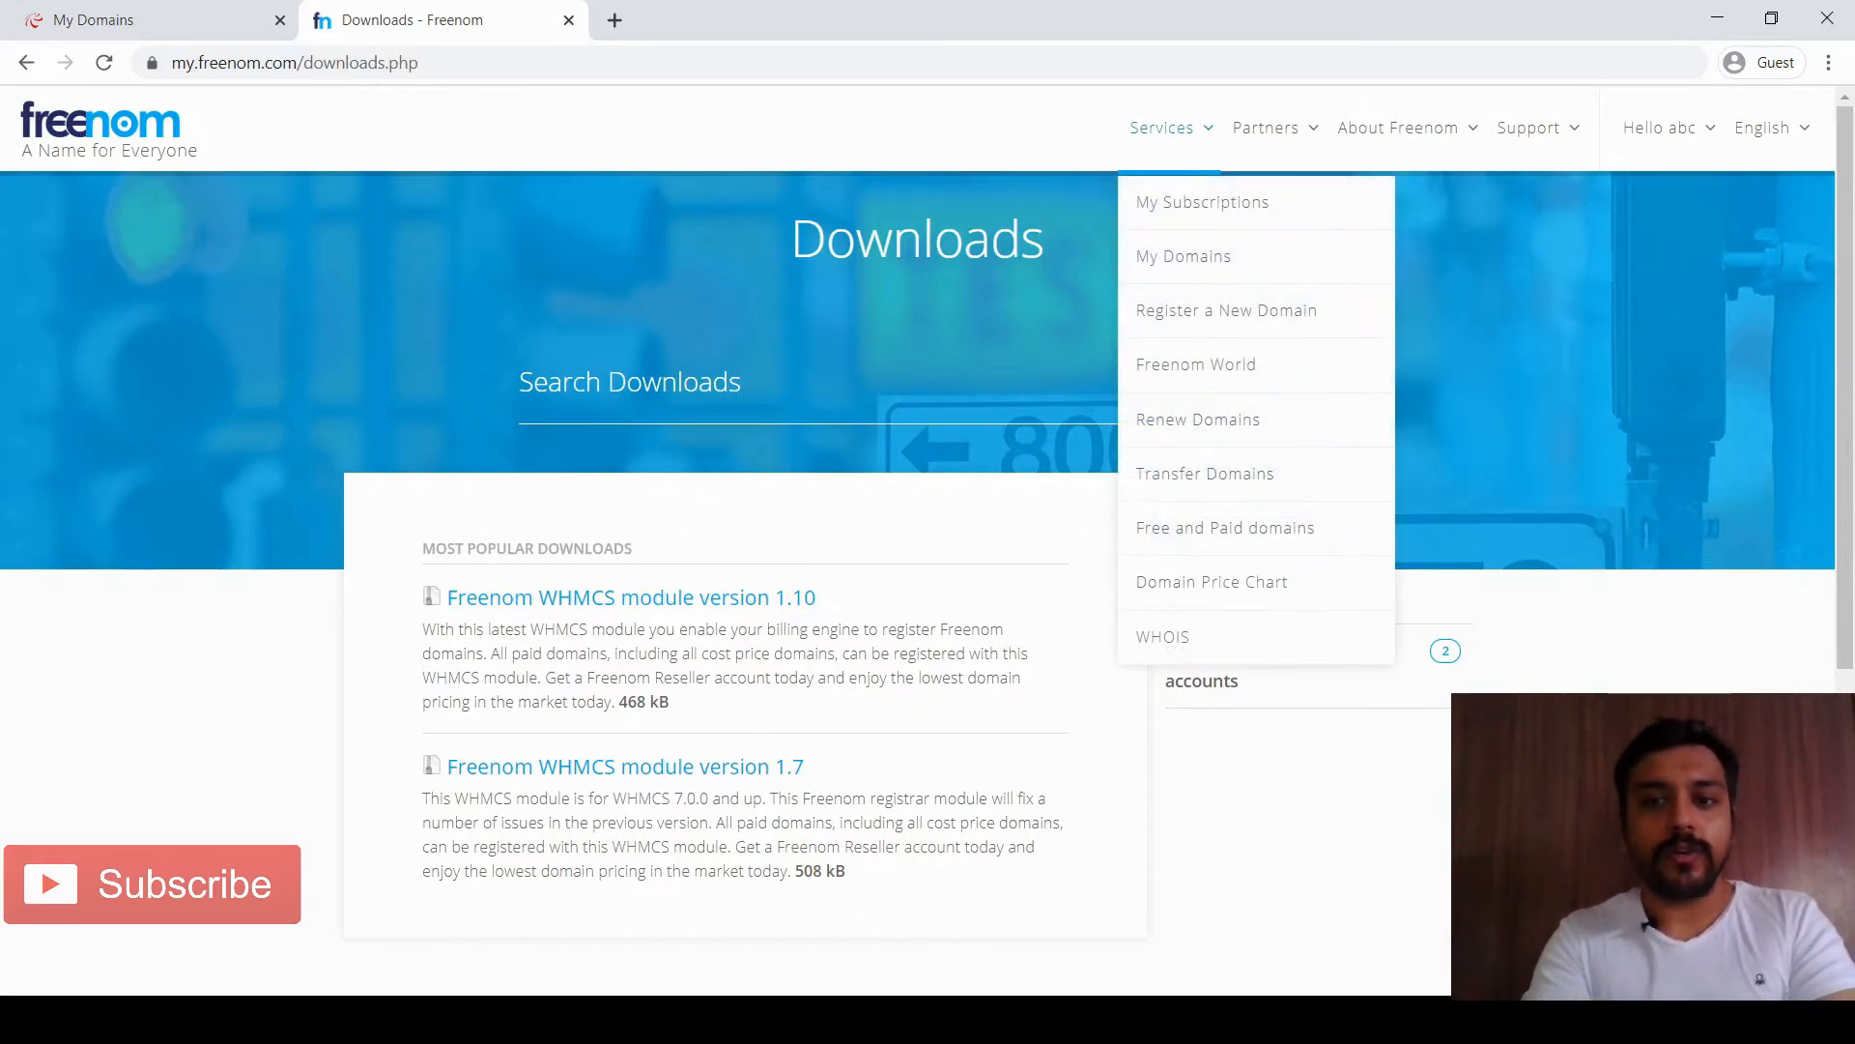
{"action": "left_click", "coordinate": [1184, 256]}
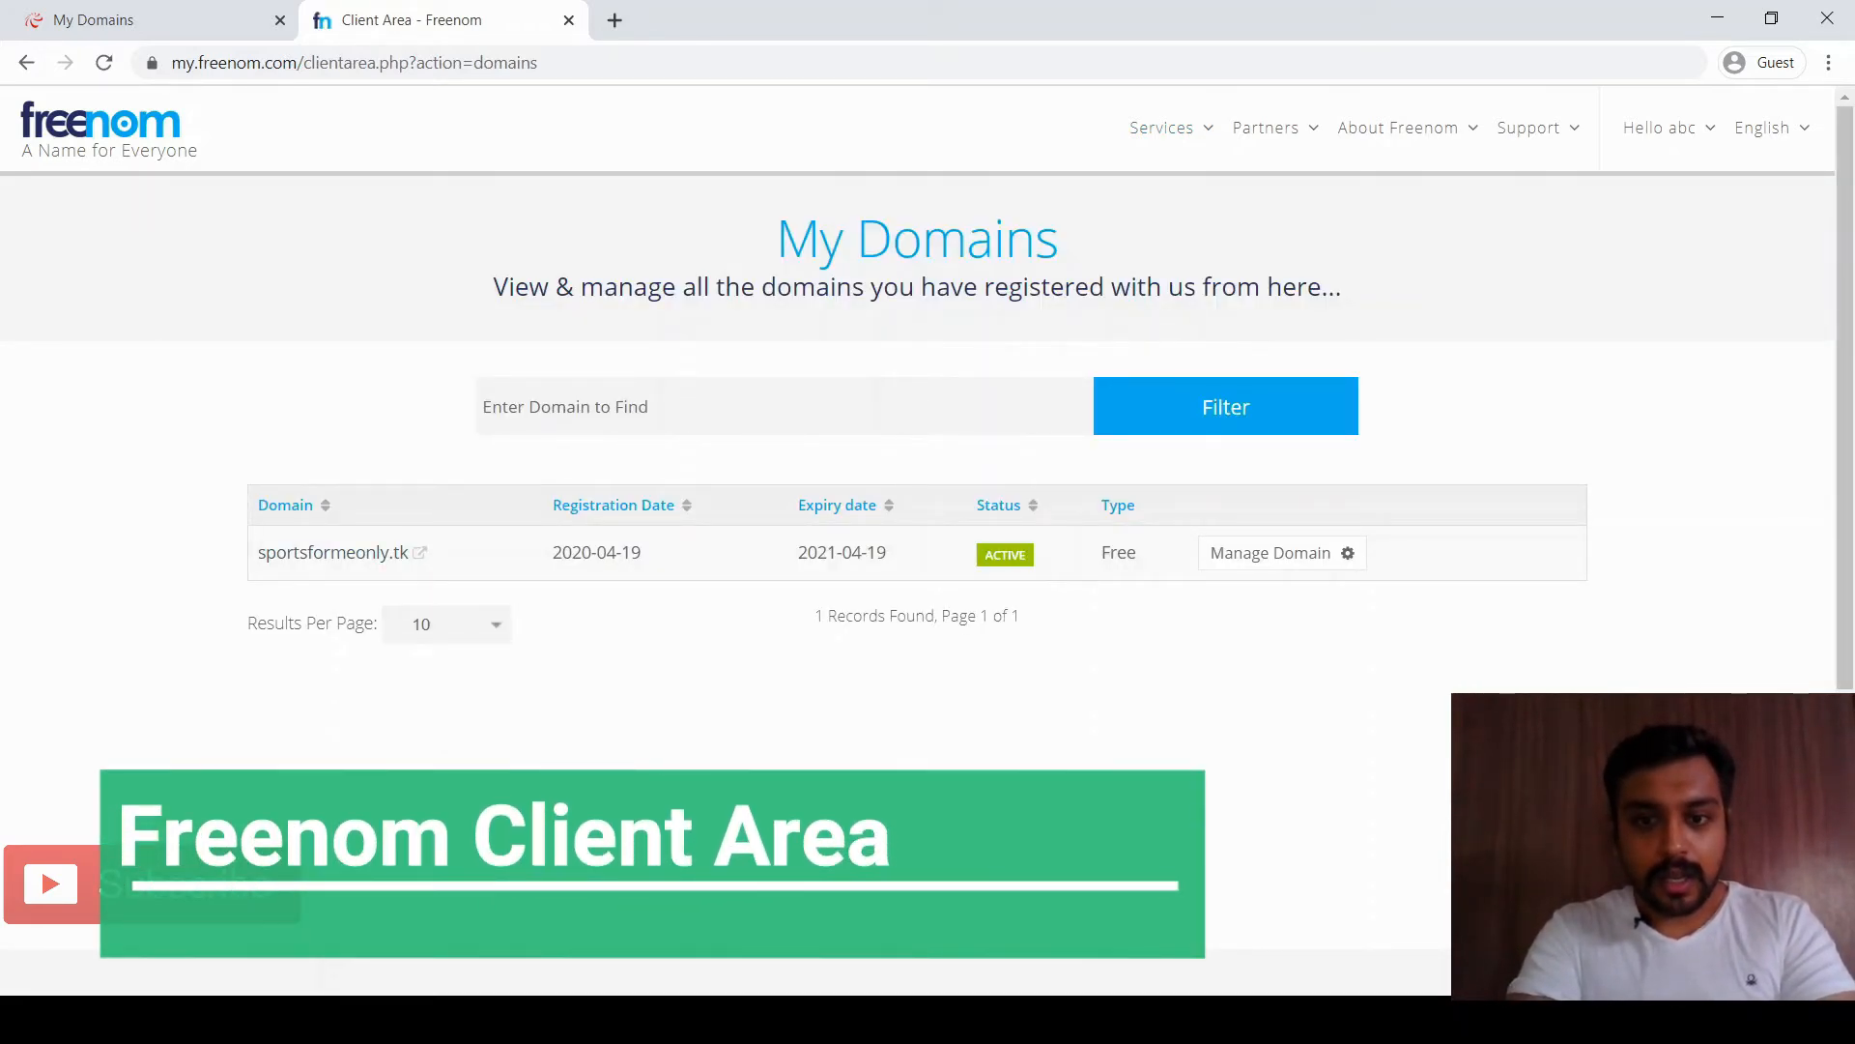
{"action": "scroll", "coordinate": [927, 522], "scroll_direction": "down", "scroll_amount": 2}
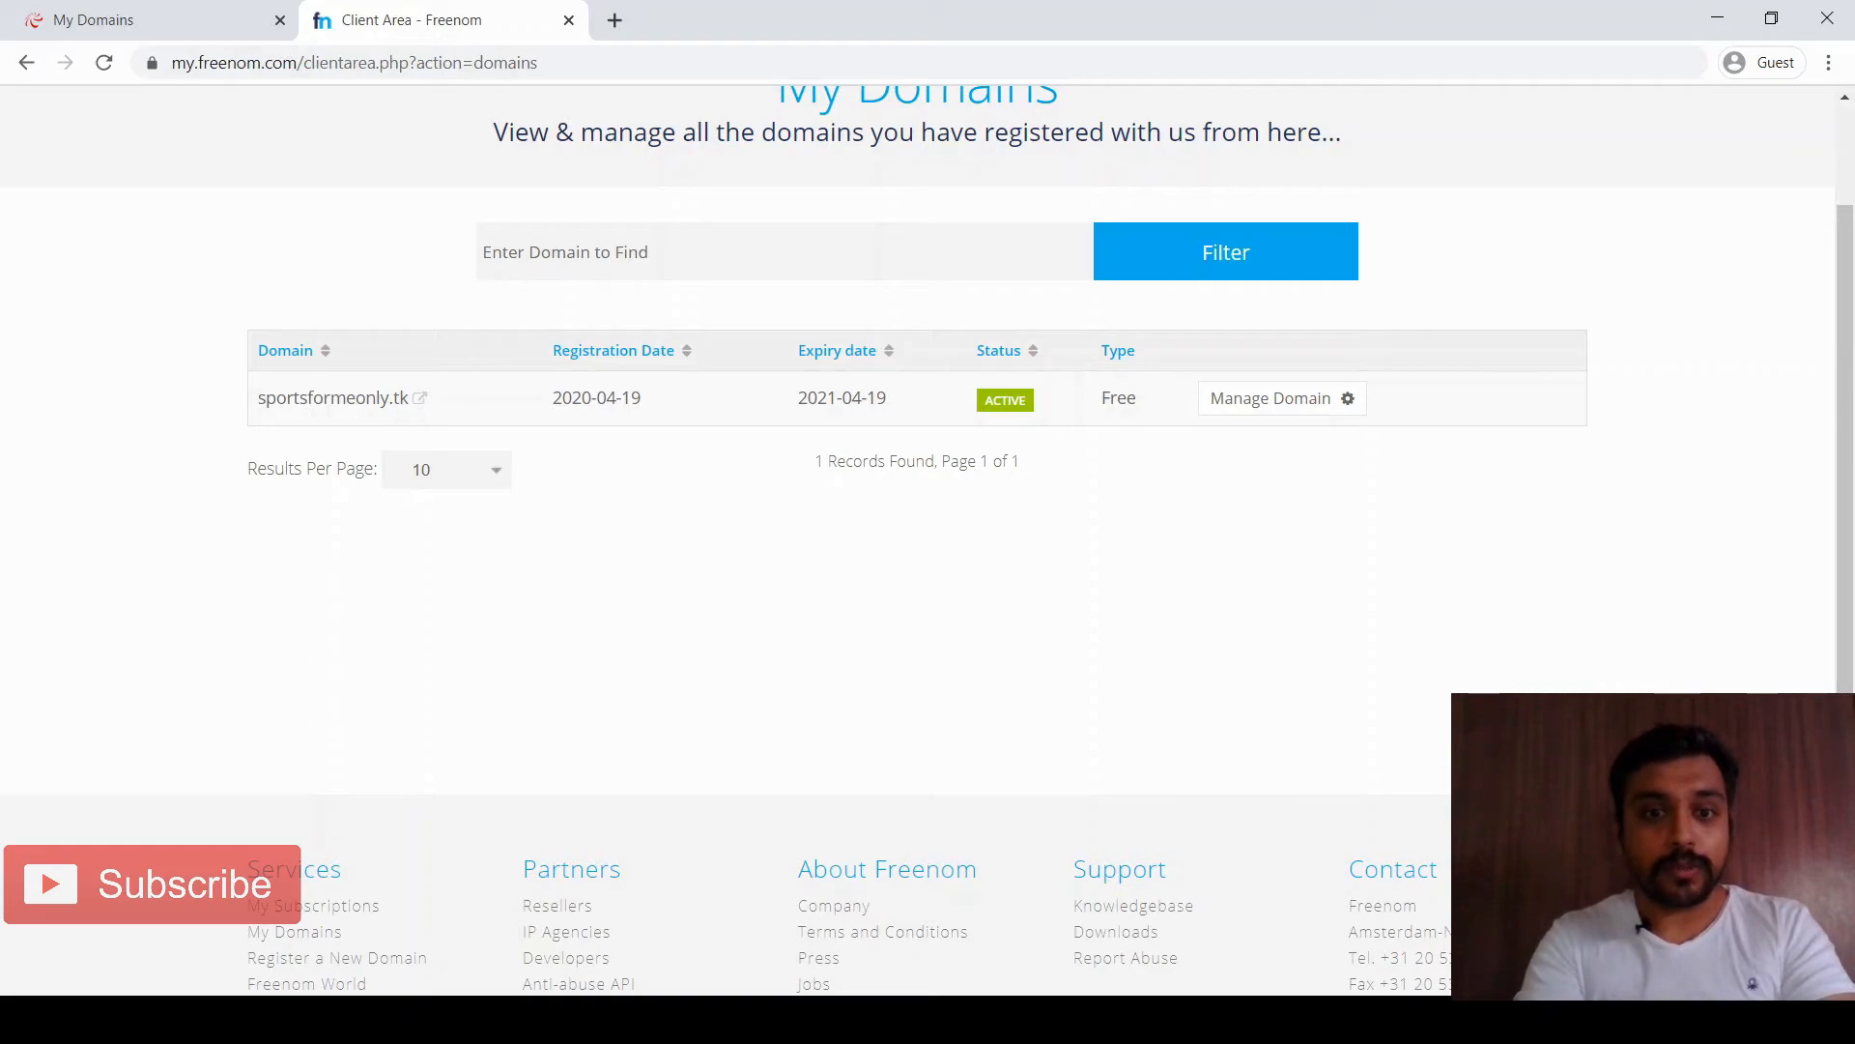
{"action": "key", "text": "ctrl+shift+Tab"}
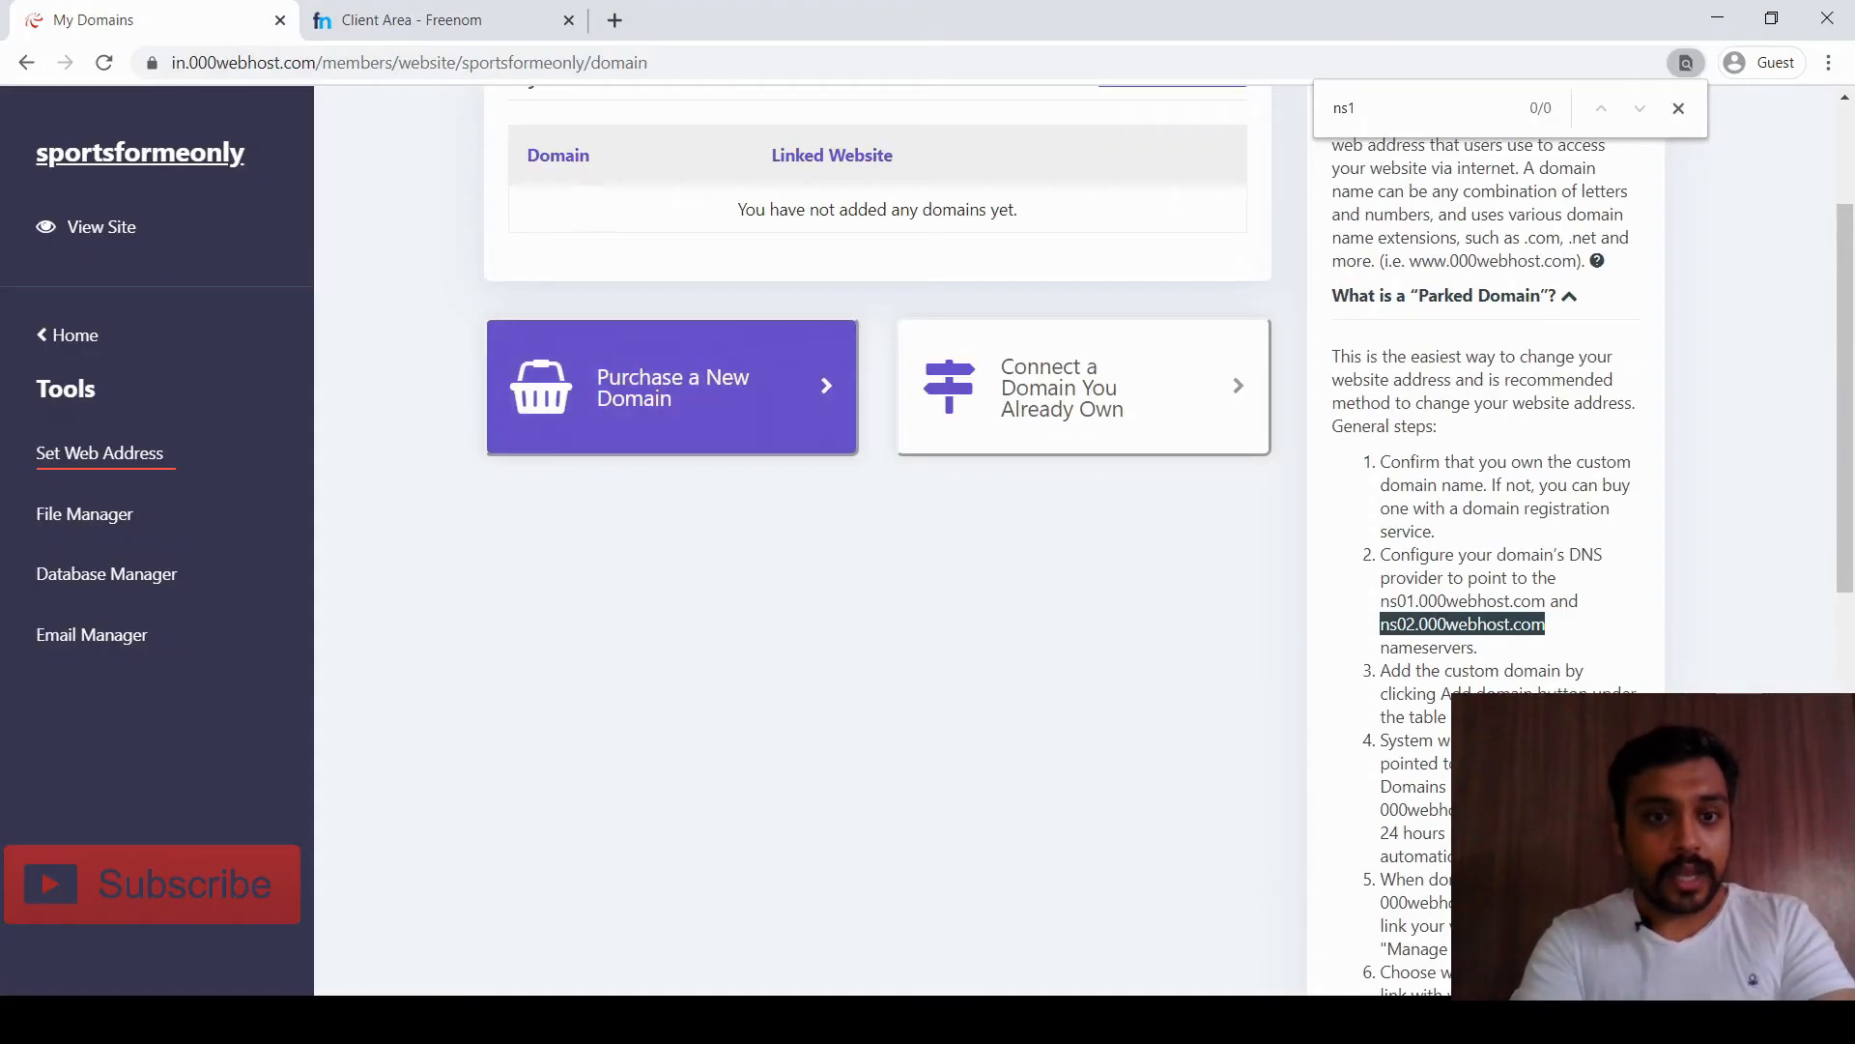
Start adding a domain under Tools > Set Web Address, choosing the Park domain option
{"action": "scroll", "coordinate": [870, 522], "scroll_direction": "up", "scroll_amount": 3}
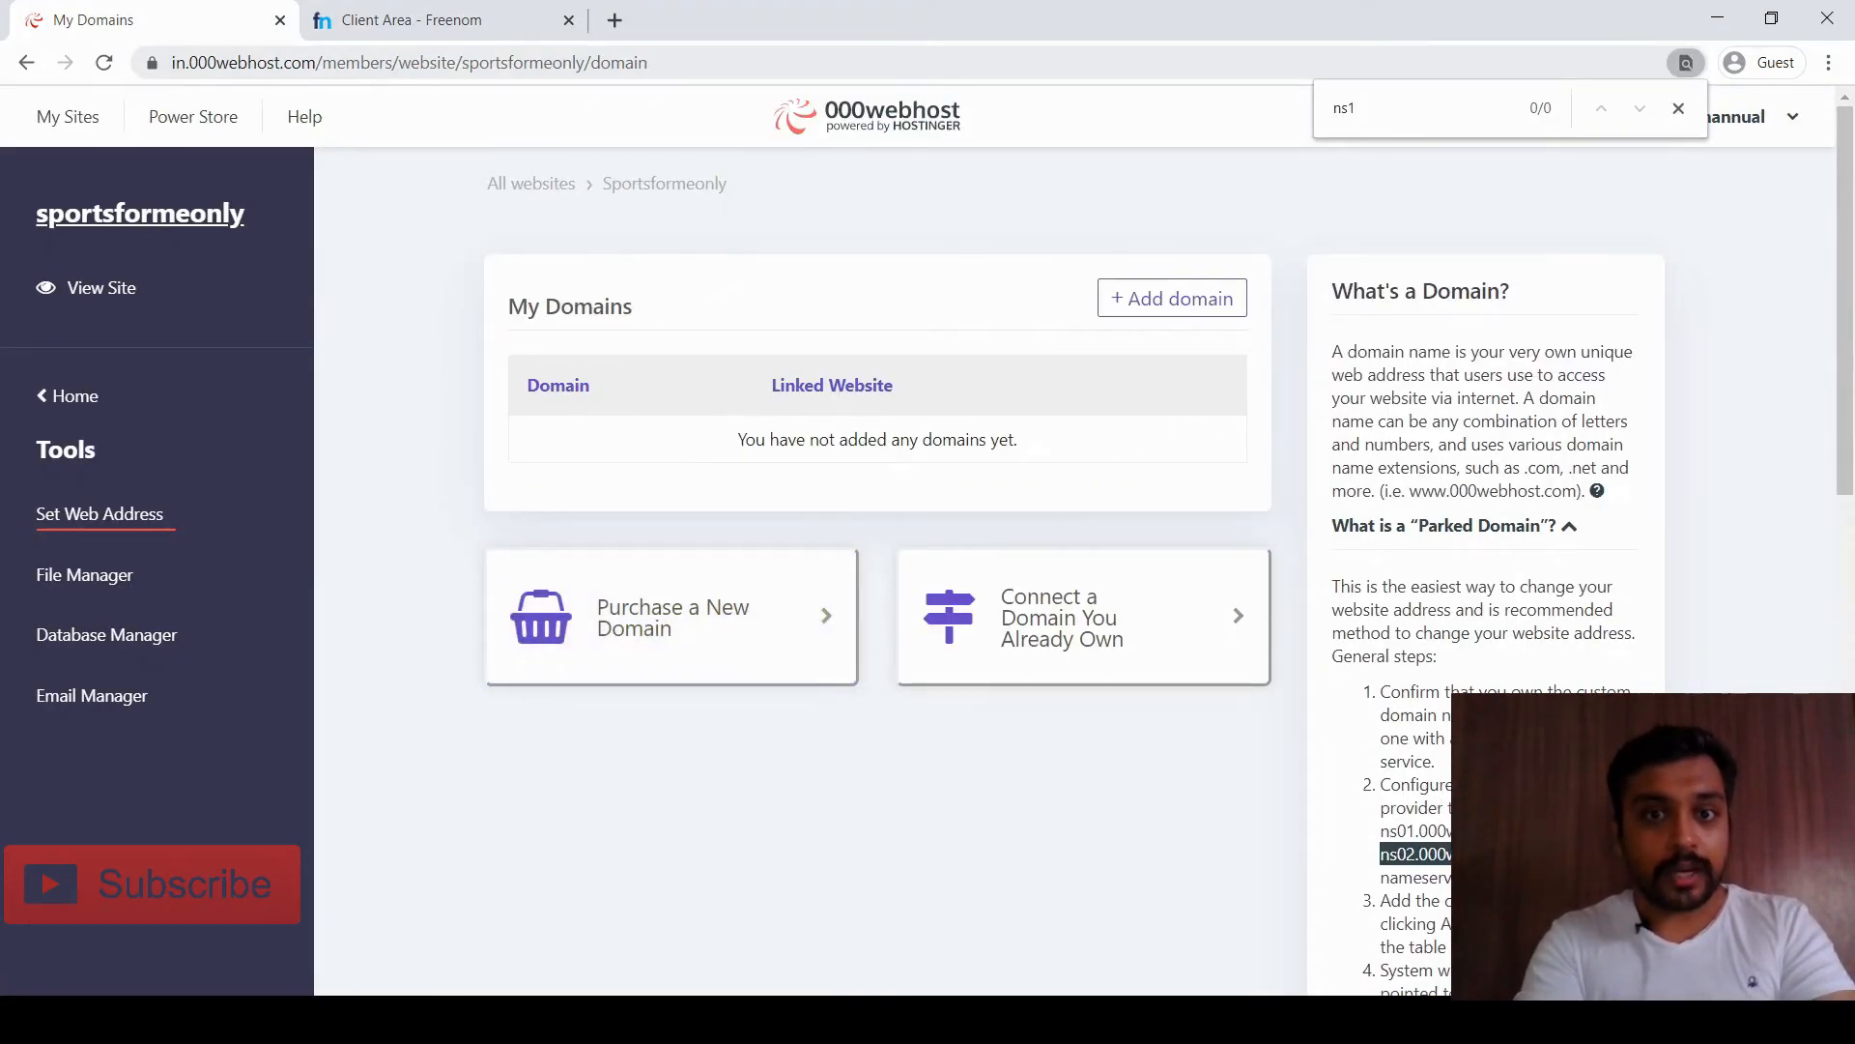
{"action": "left_click", "coordinate": [76, 396]}
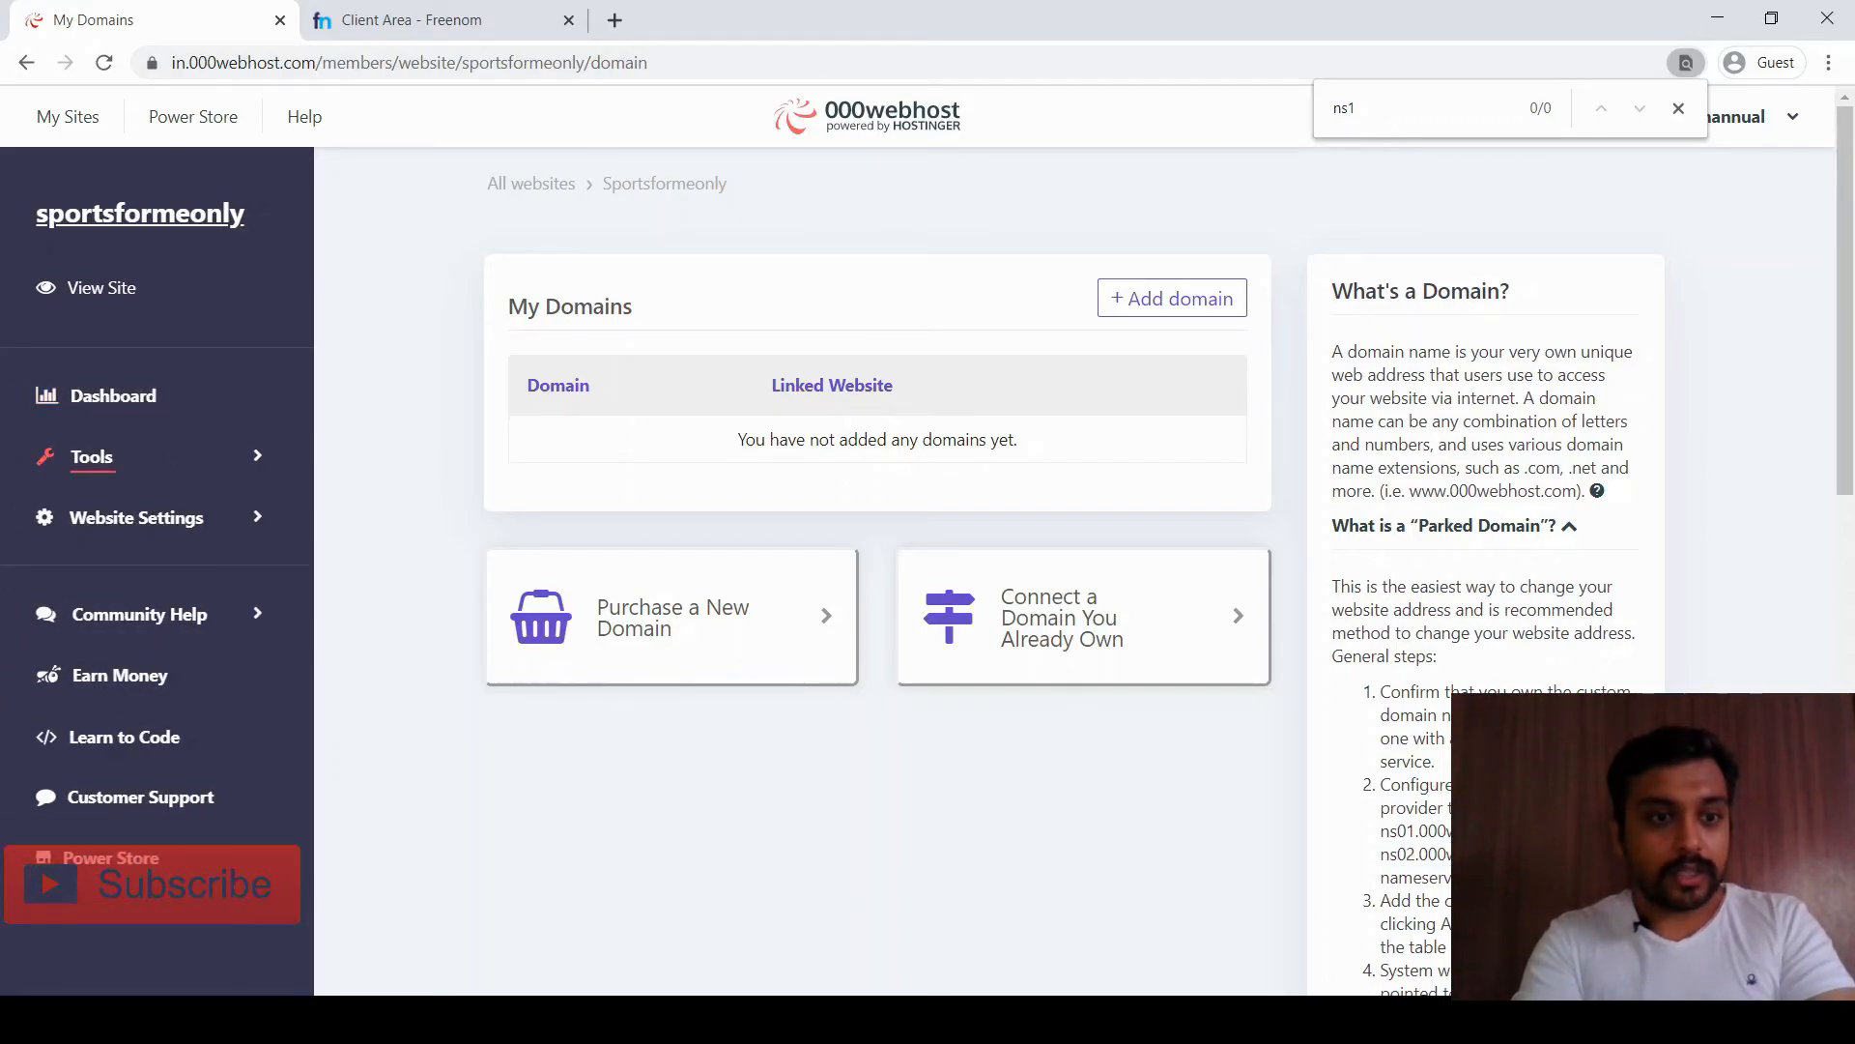
{"action": "left_click", "coordinate": [92, 457]}
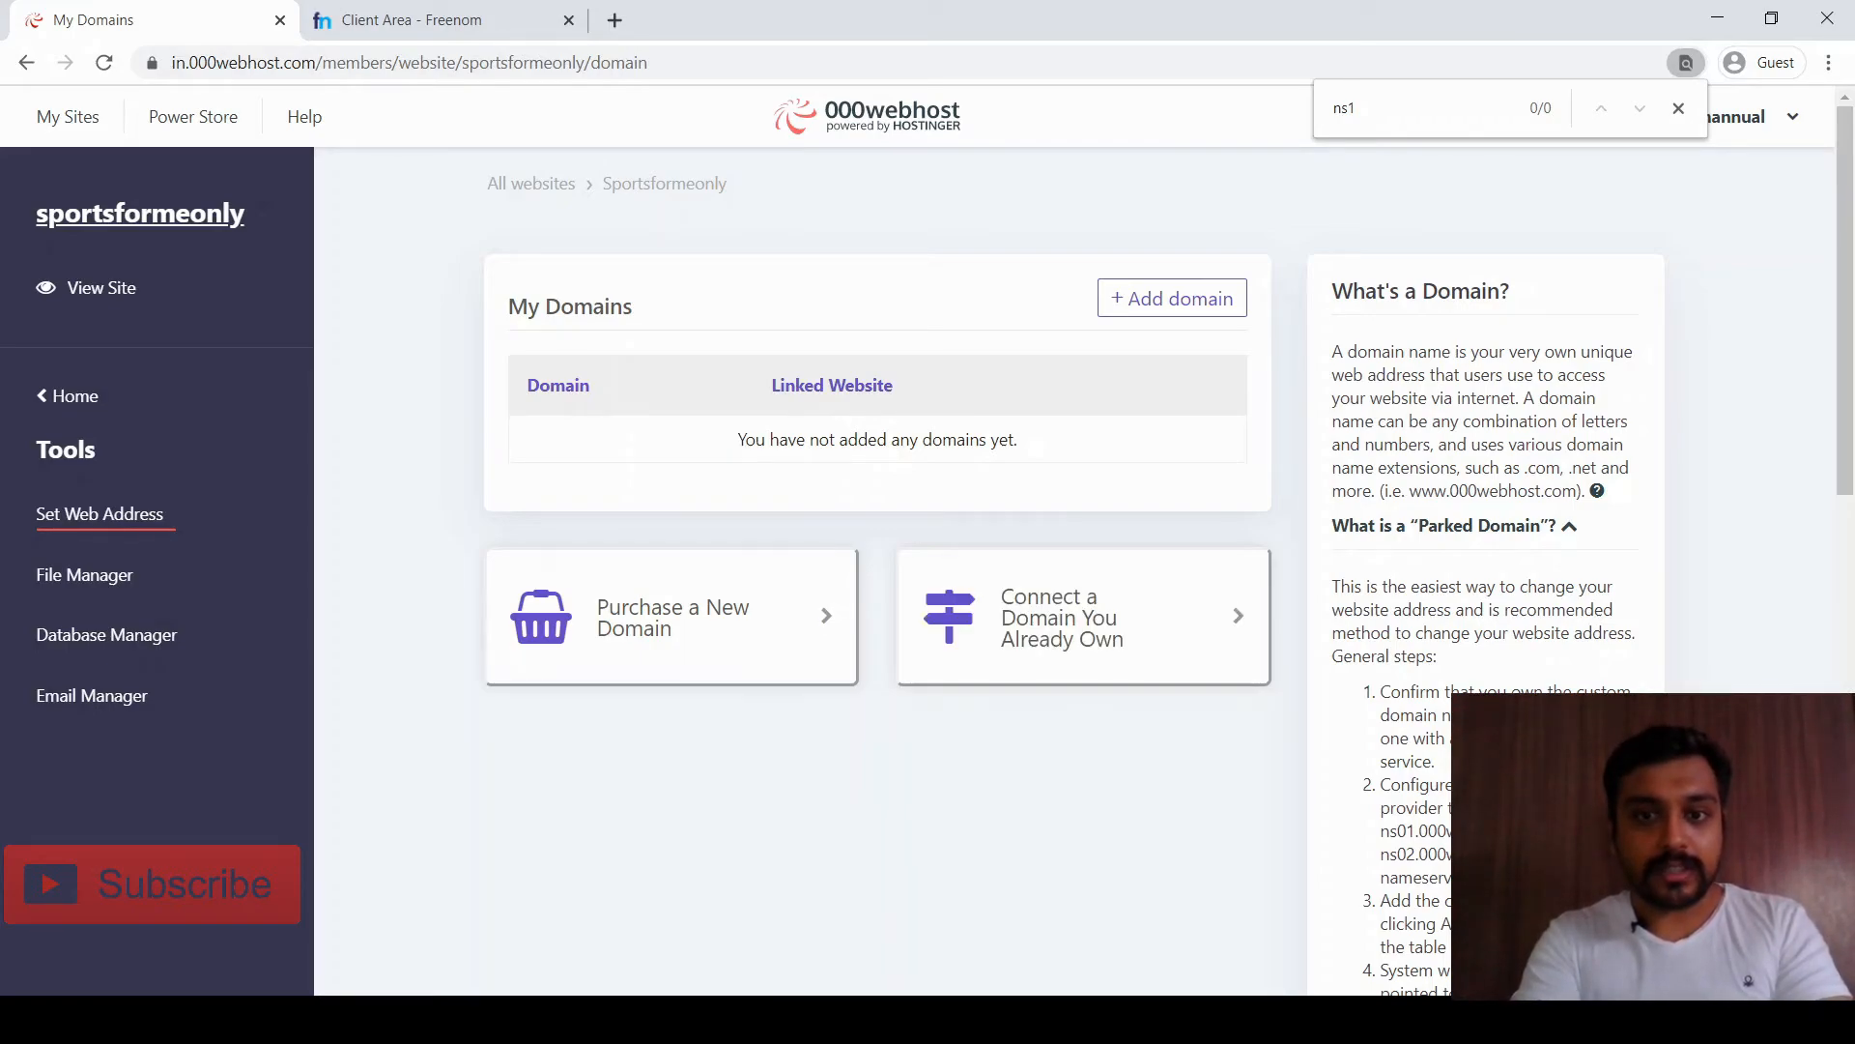
{"action": "left_click", "coordinate": [1173, 298]}
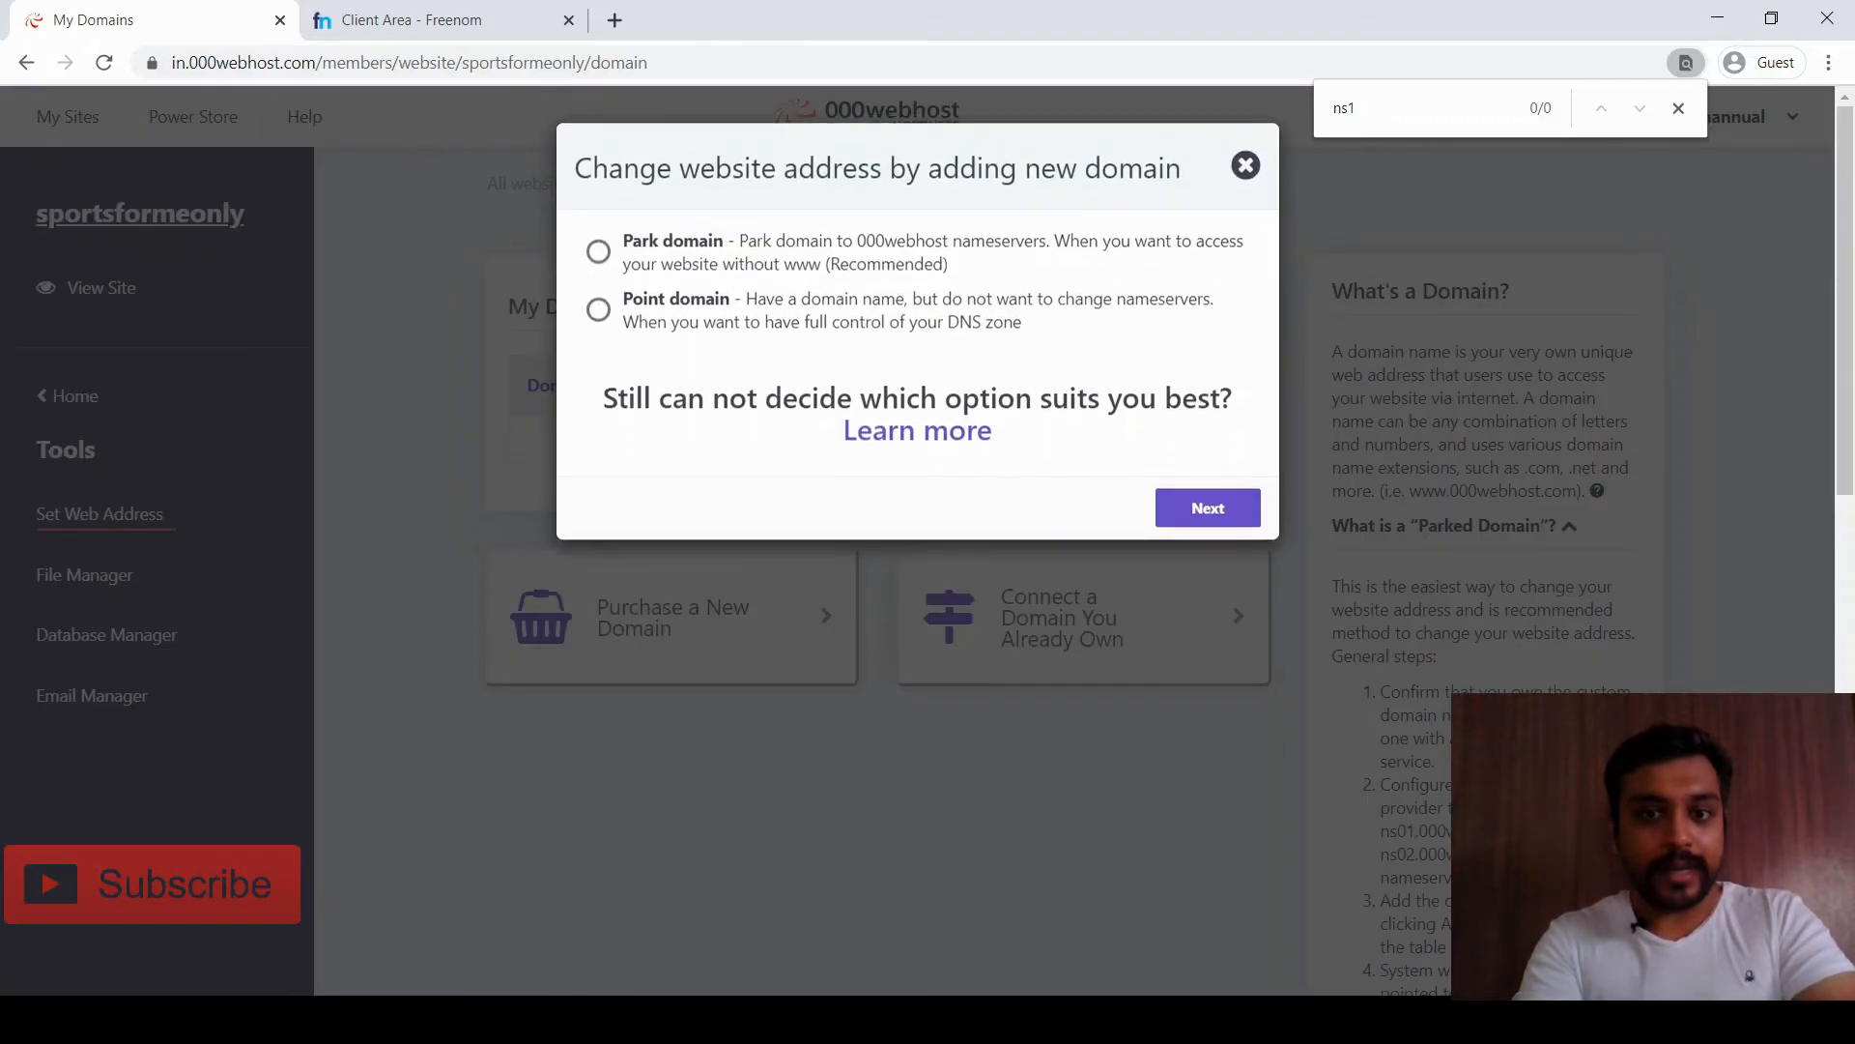
{"action": "left_click", "coordinate": [598, 252]}
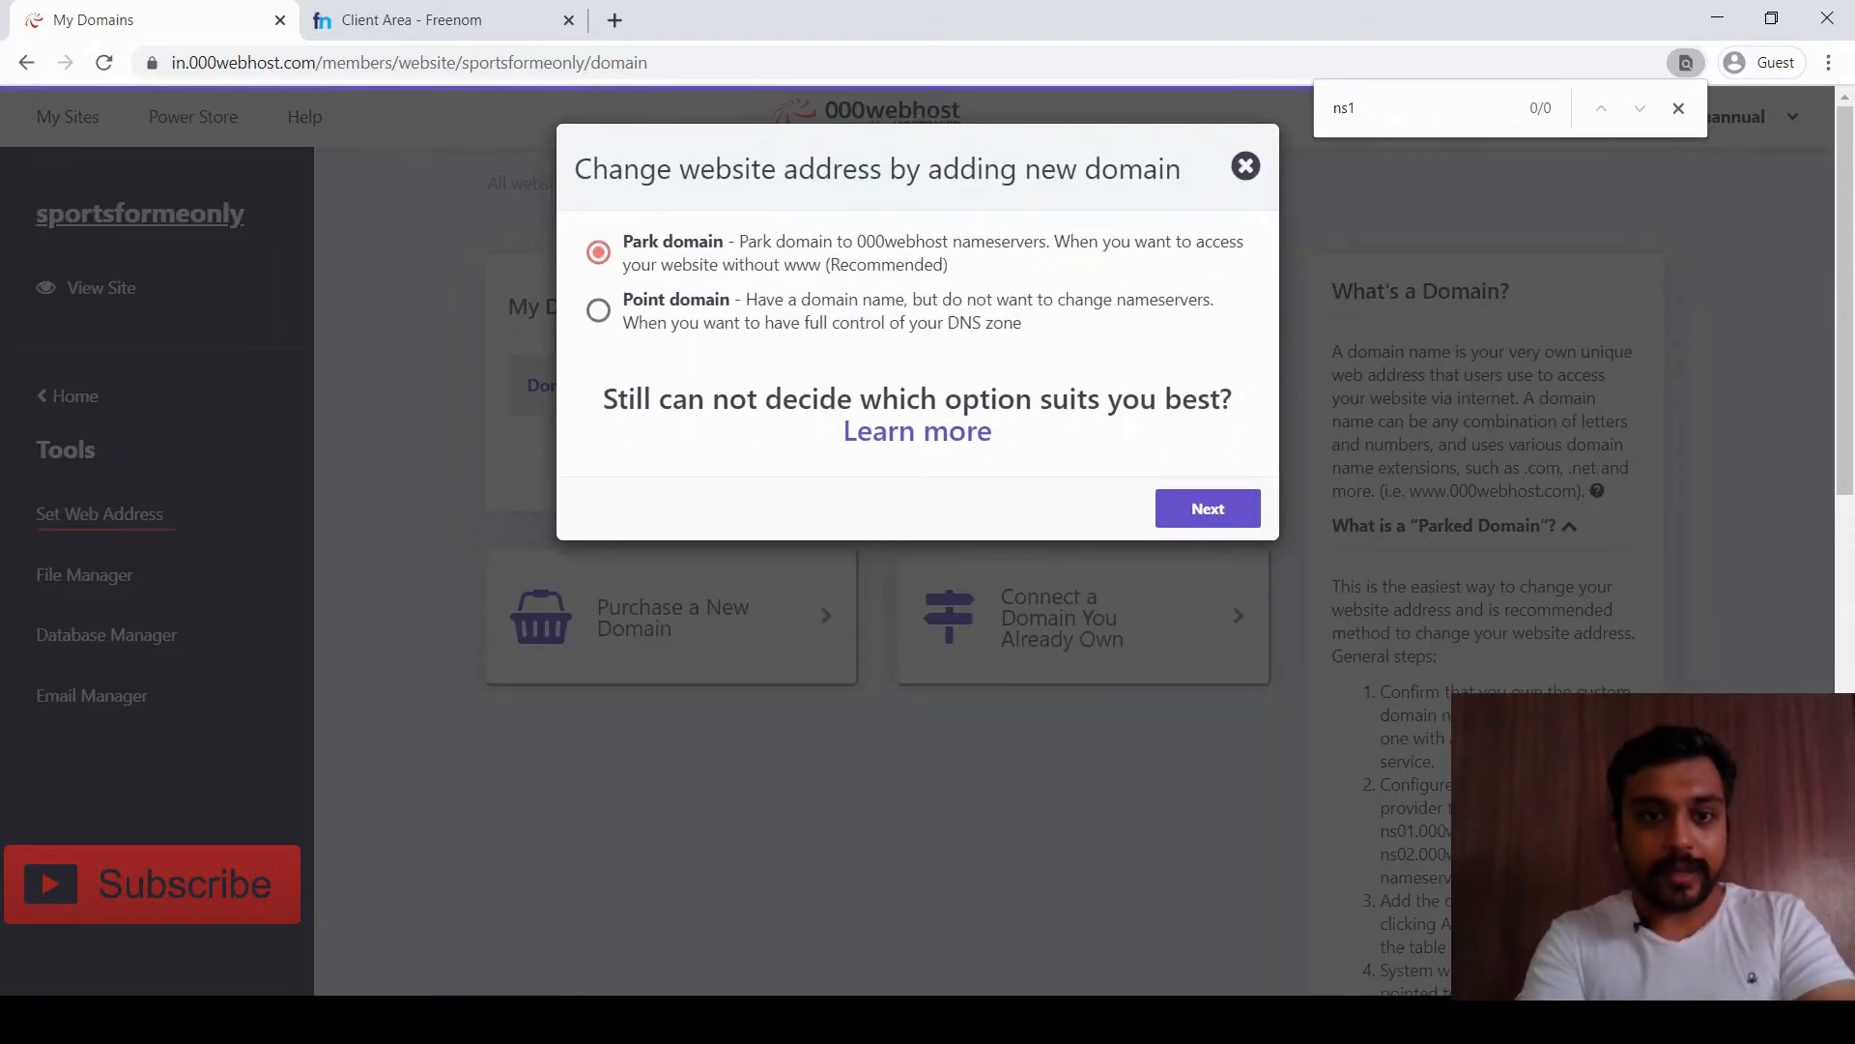
{"action": "left_click", "coordinate": [1208, 508]}
{"action": "left_click", "coordinate": [1031, 334]}
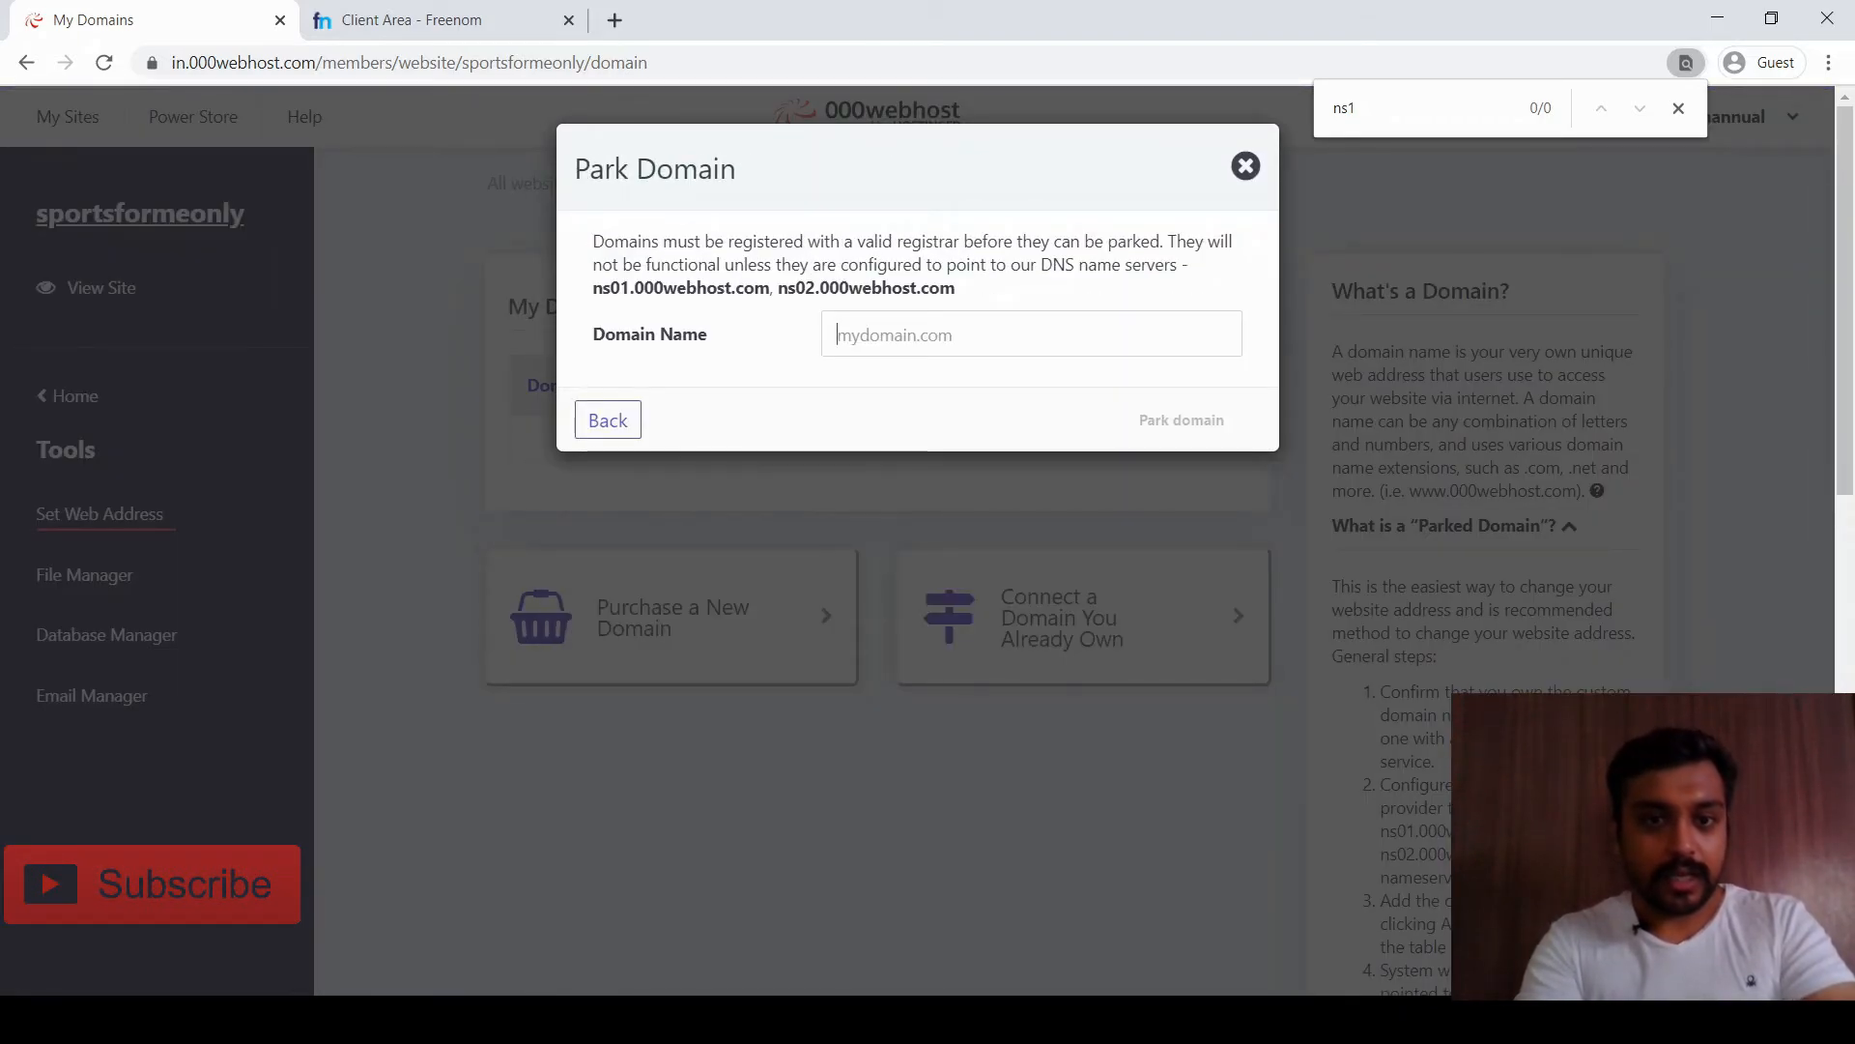
Copy sportsformeonly.tk from Freenom and park it, linking to sportsformeonly.000webhostapp.com
{"action": "left_click", "coordinate": [426, 20]}
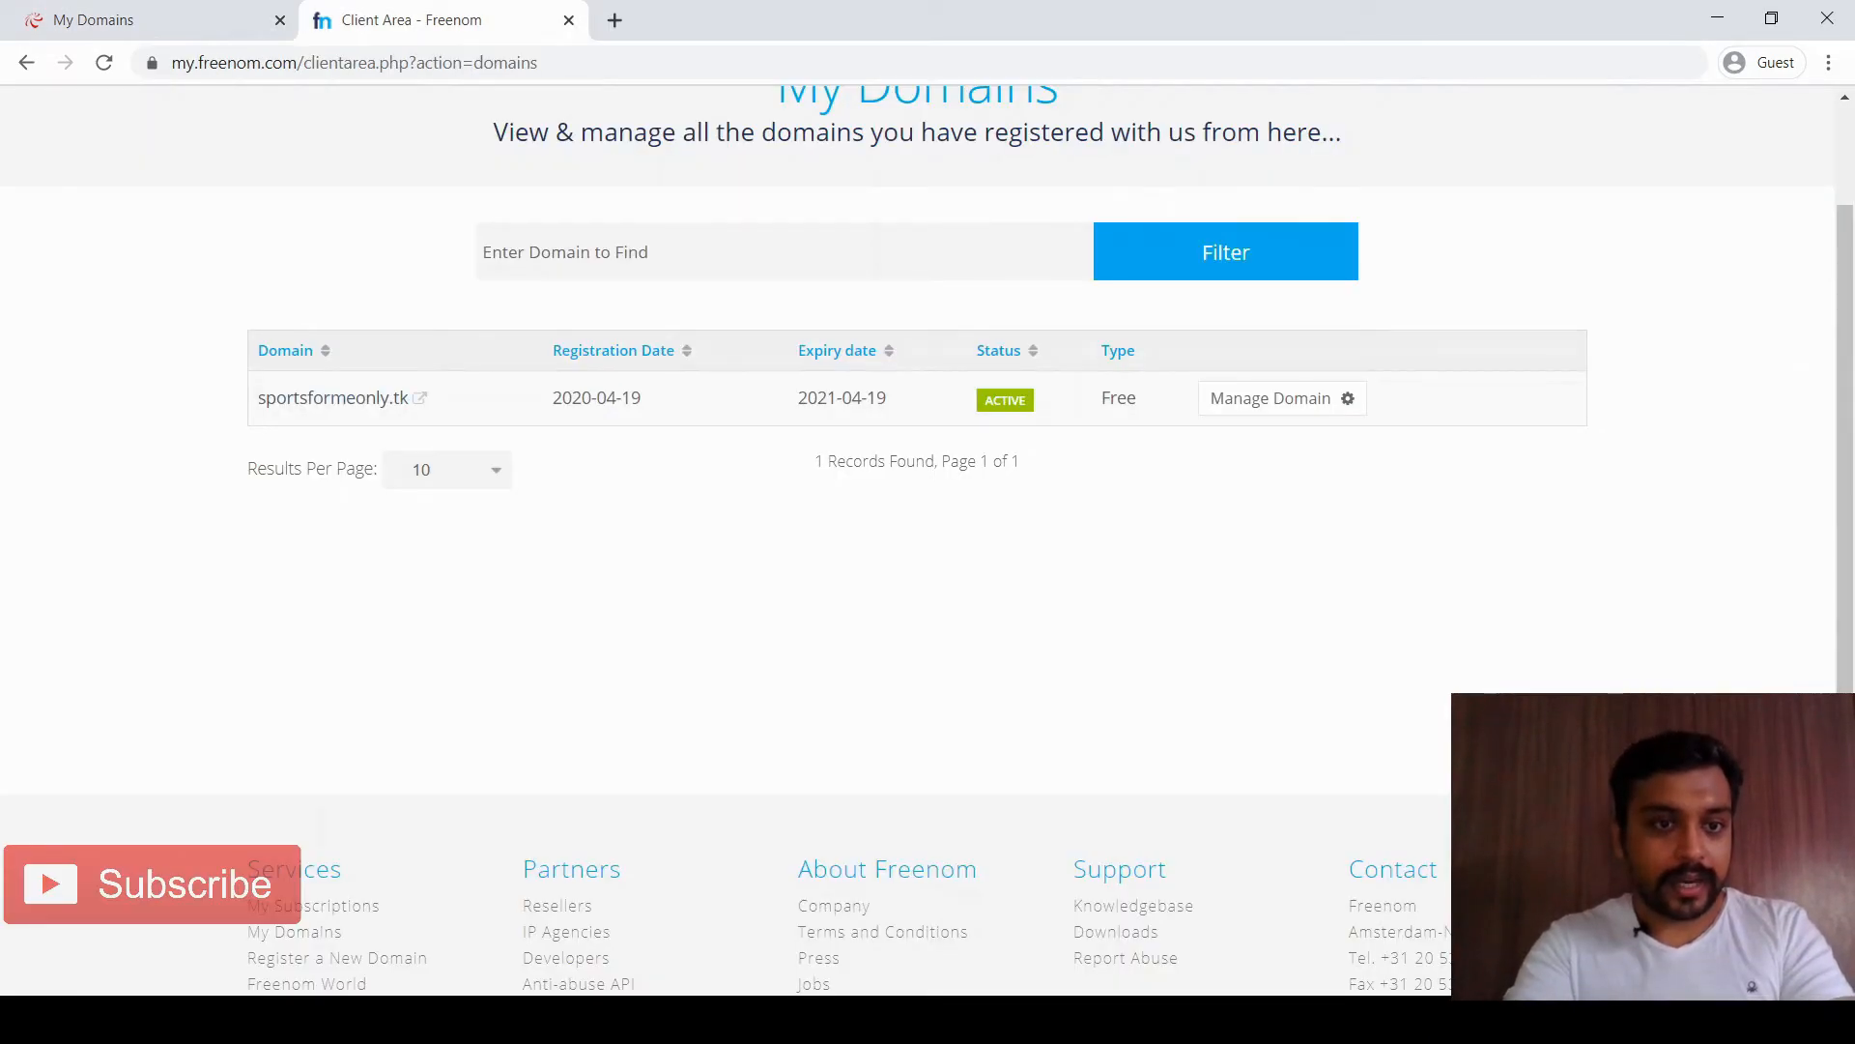
{"action": "left_click_drag", "start_coordinate": [258, 398], "coordinate": [408, 398]}
{"action": "key", "text": "ctrl+c"}
{"action": "left_click", "coordinate": [145, 20]}
{"action": "key", "text": "ctrl+v"}
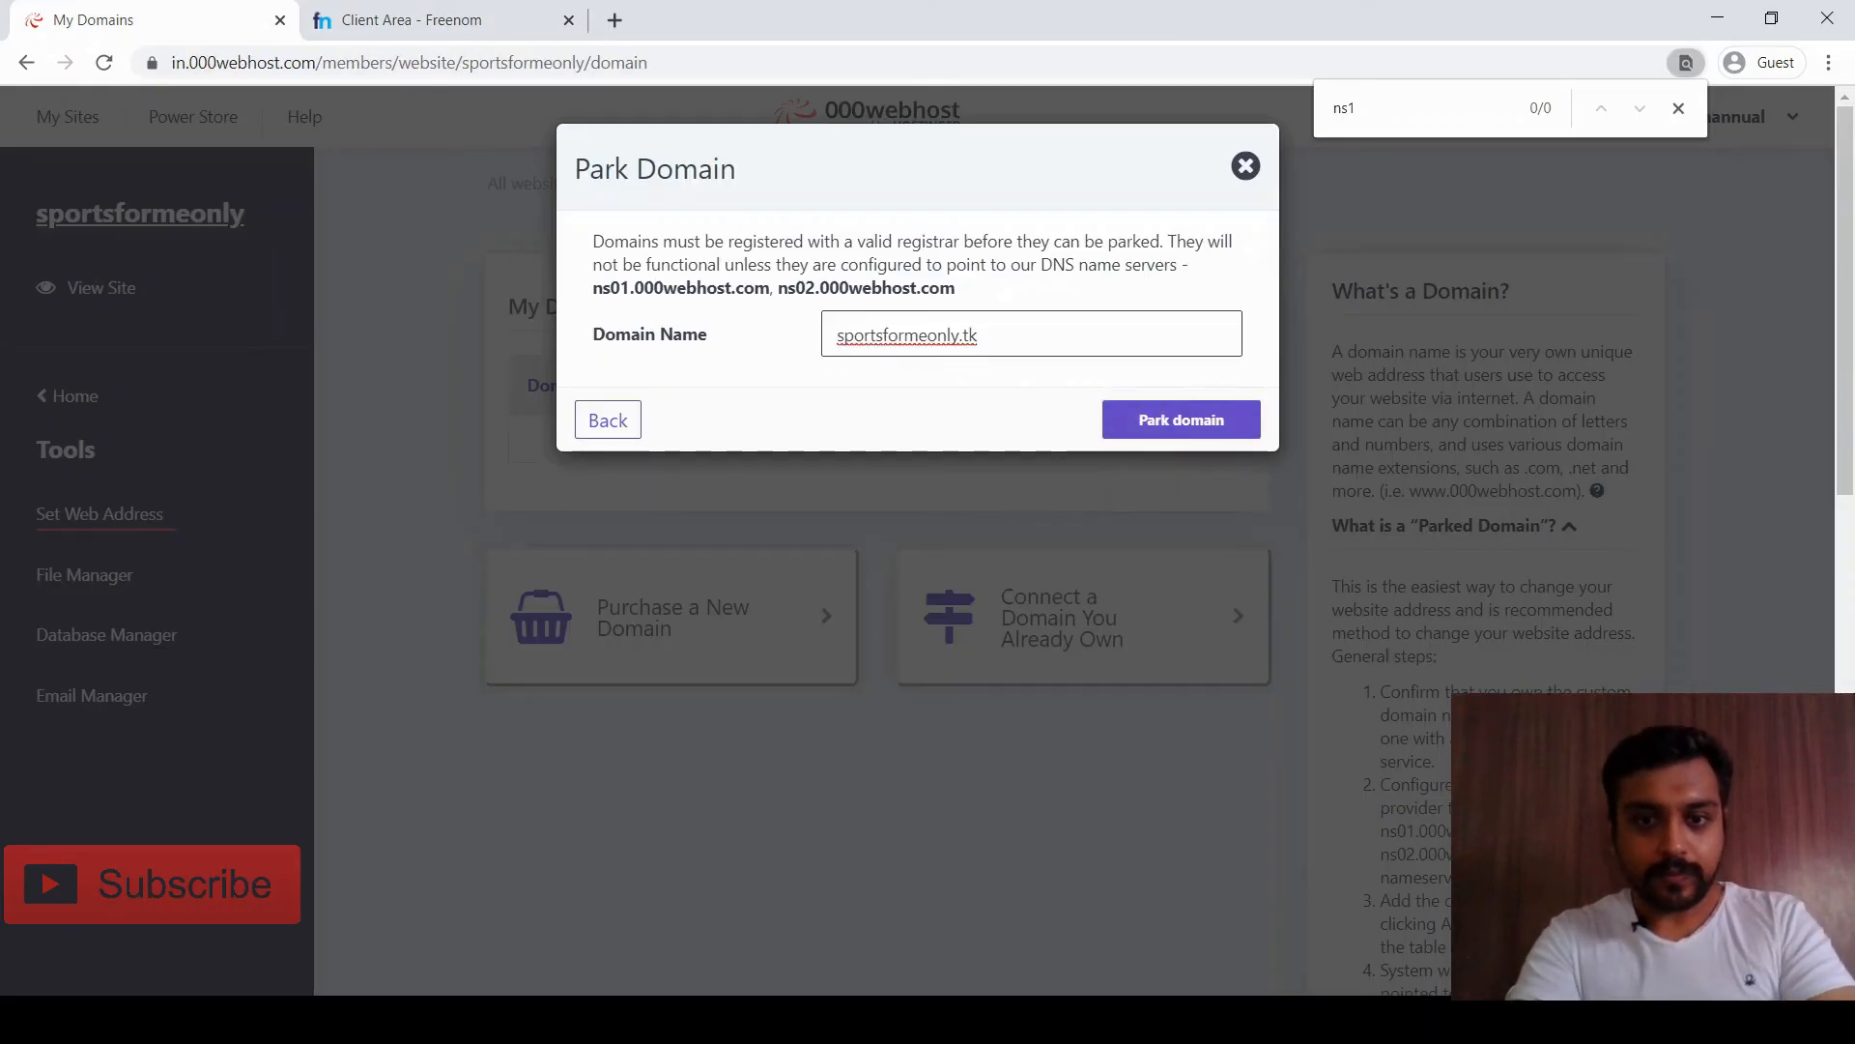
{"action": "key", "text": "Return"}
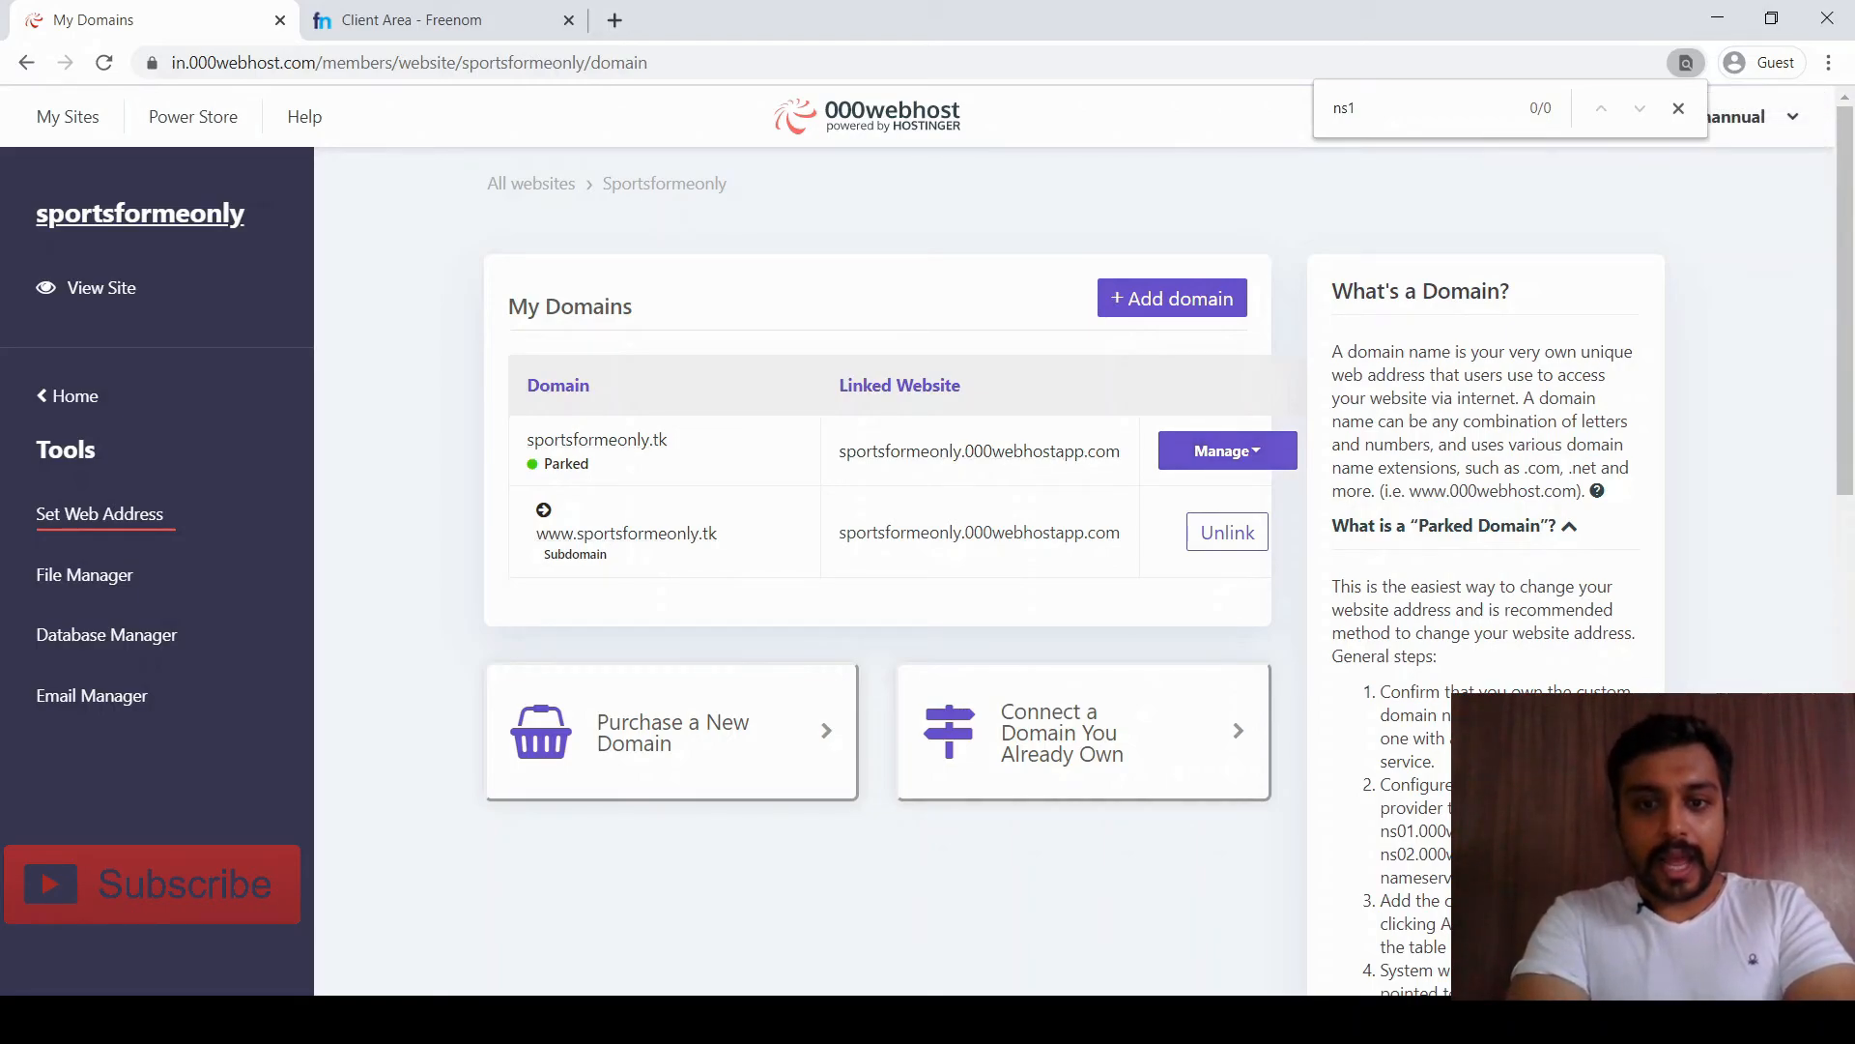
{"action": "left_click_drag", "start_coordinate": [837, 452], "coordinate": [1121, 451]}
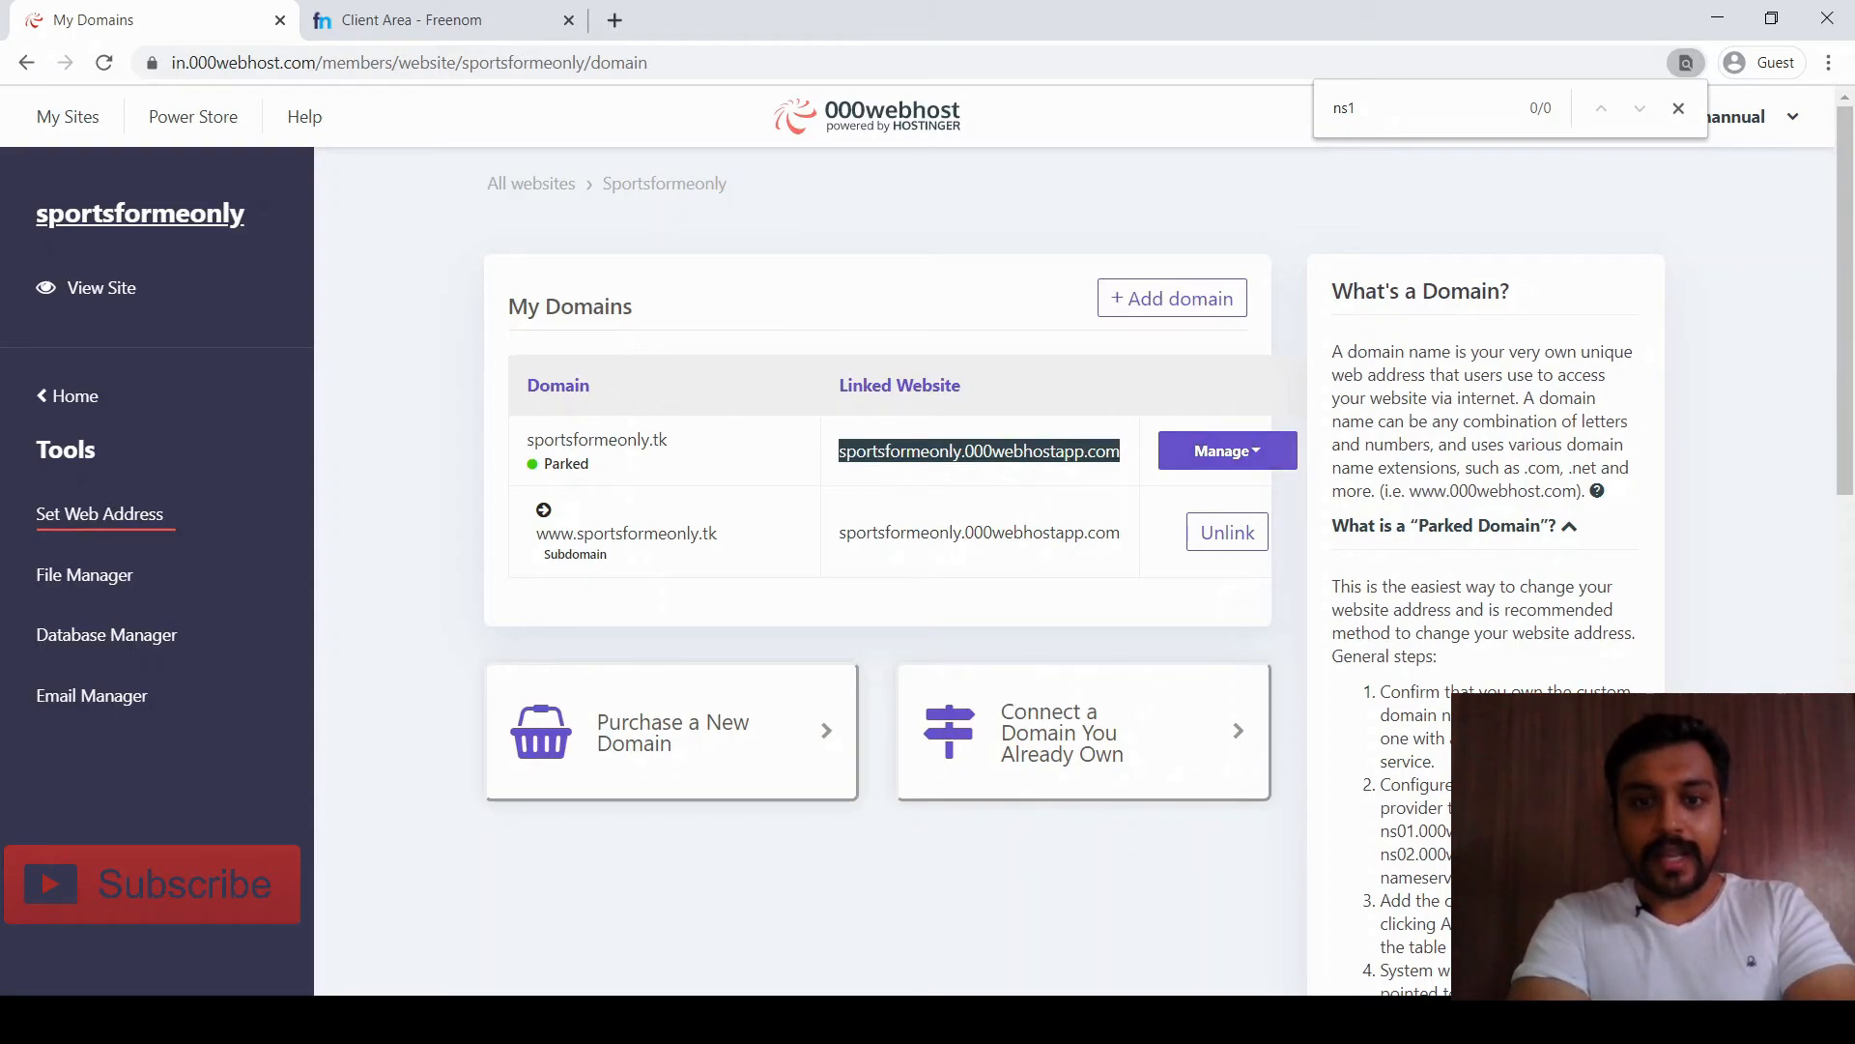
{"action": "key", "text": "ctrl+Tab"}
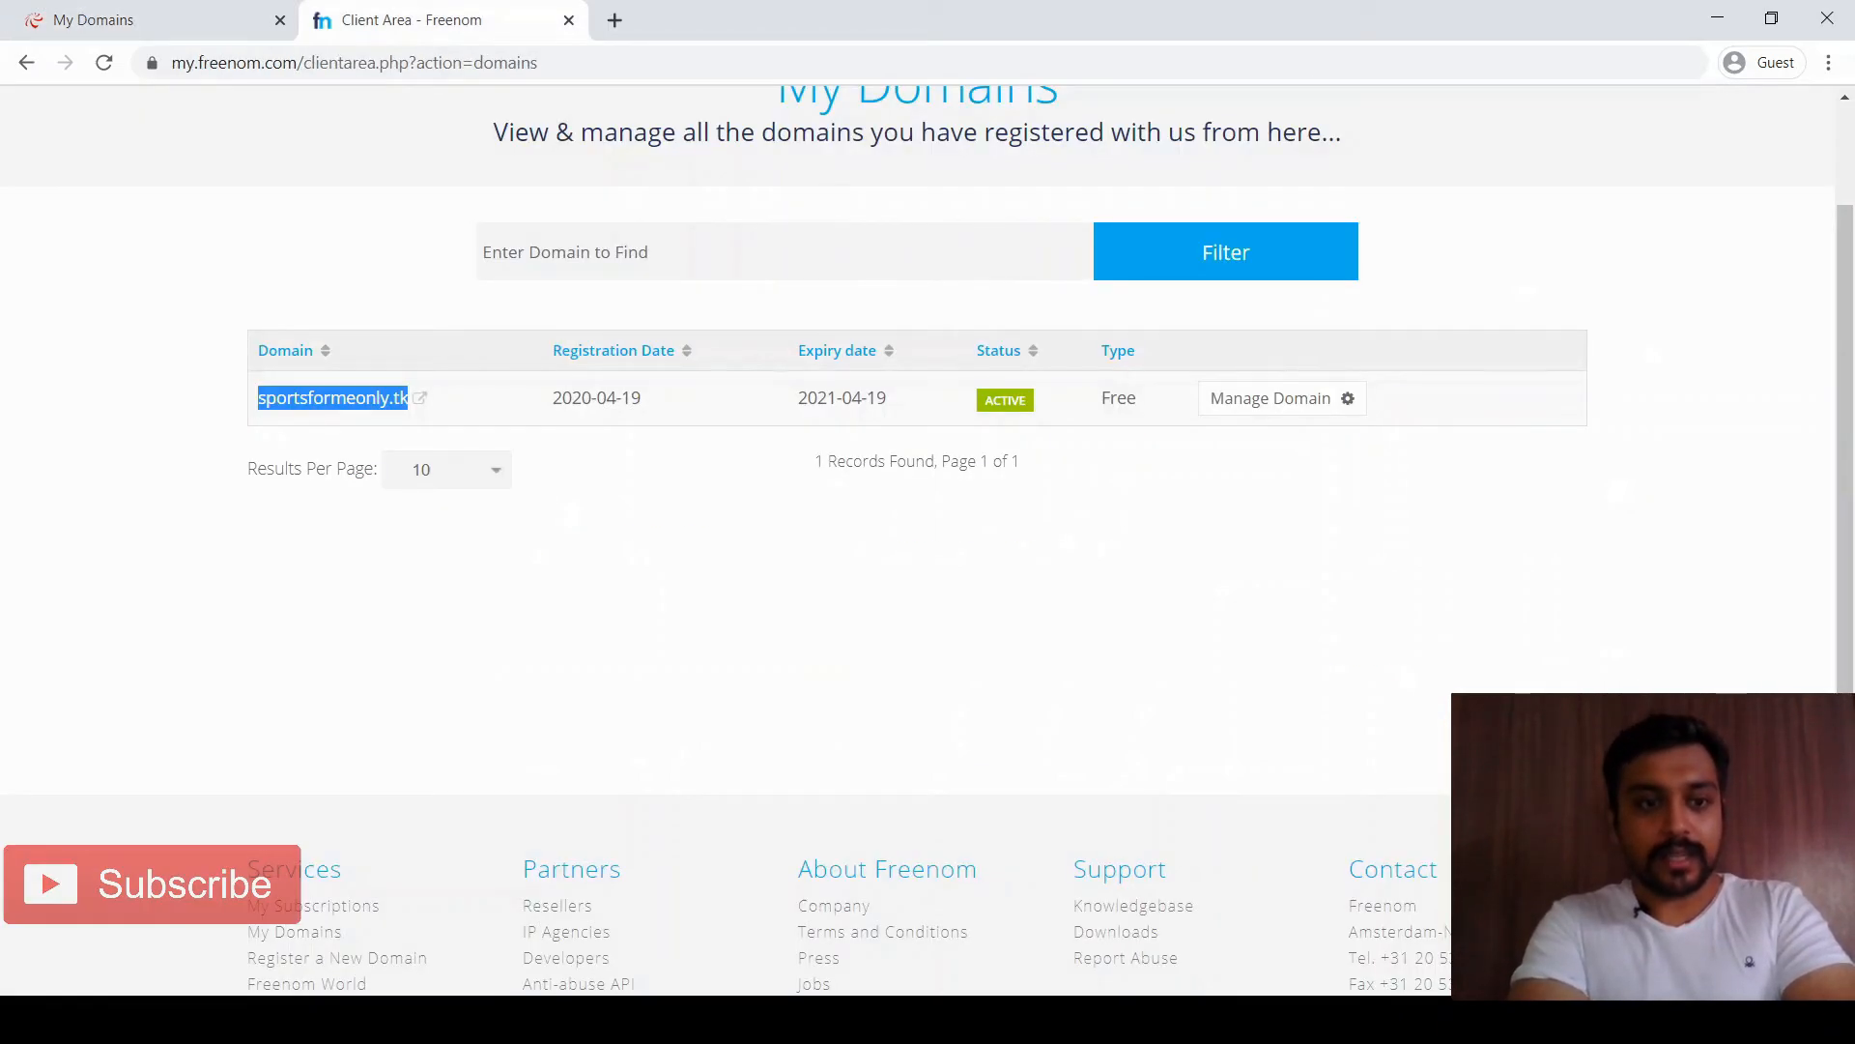